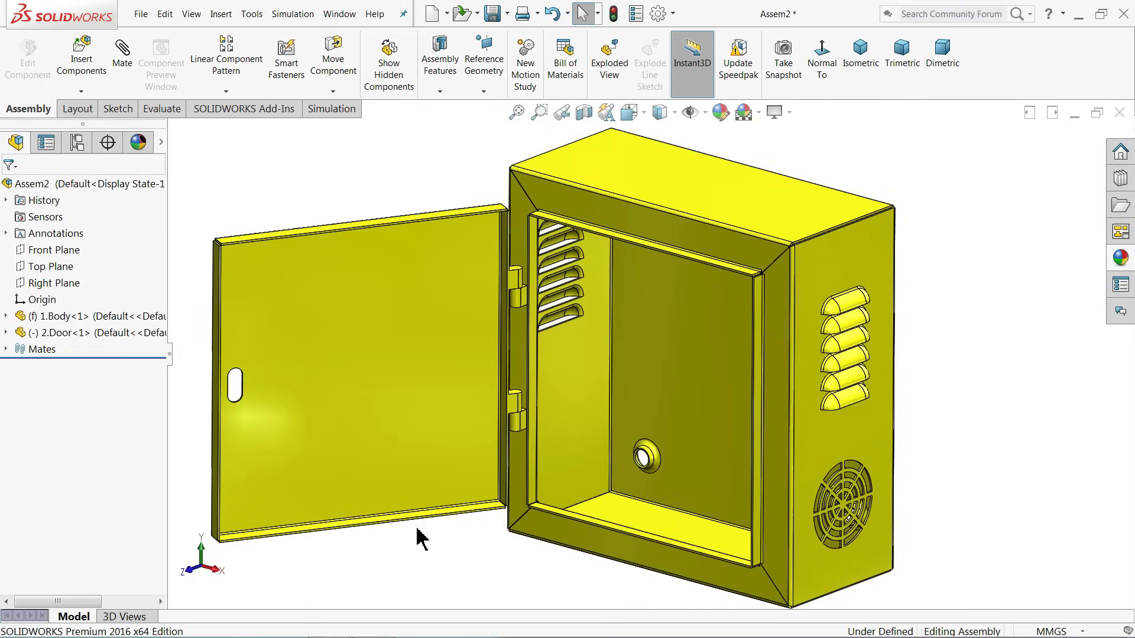
# Step: Drag the hinged door of Assem2 from wide open until it is almost shut against the enclosure
pyautogui.moveTo(362, 398)
pyautogui.mouseDown()
pyautogui.moveTo(651, 398)
pyautogui.moveTo(608, 397)
pyautogui.moveTo(481, 360)
pyautogui.moveTo(423, 380)
pyautogui.moveTo(357, 374)
pyautogui.moveTo(348, 414)
pyautogui.mouseUp()
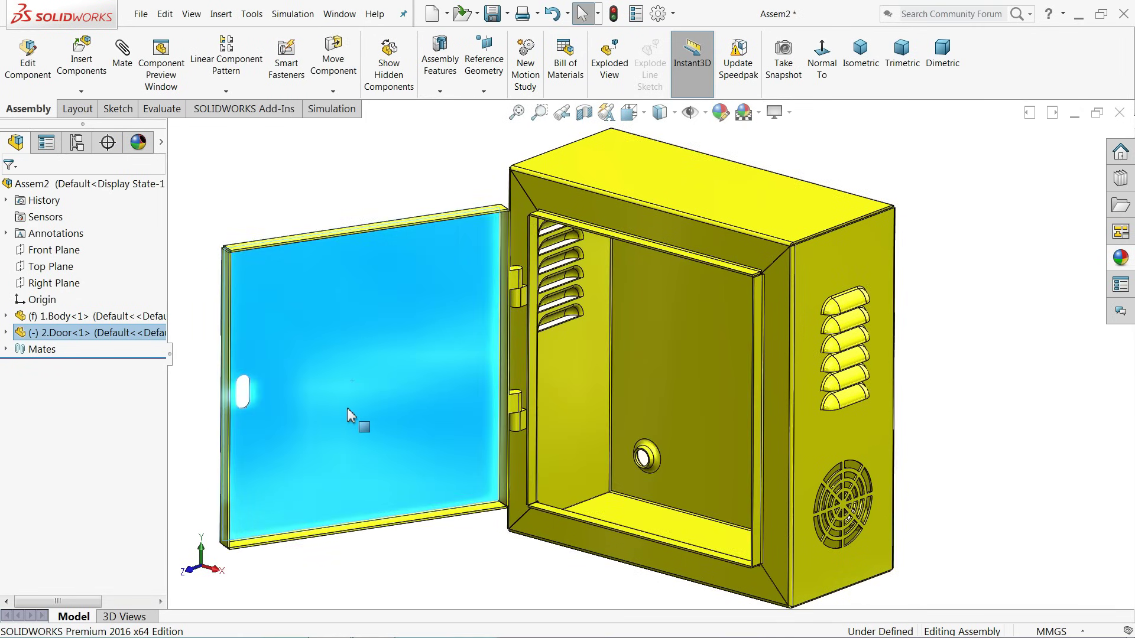
pyautogui.click(349, 210)
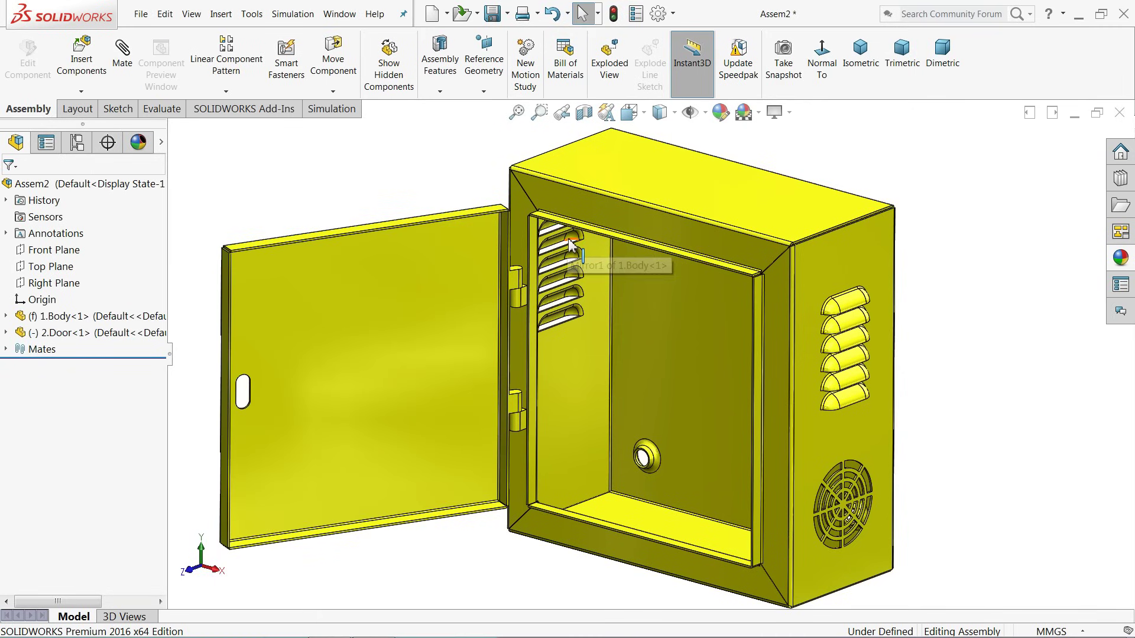
pyautogui.click(602, 219)
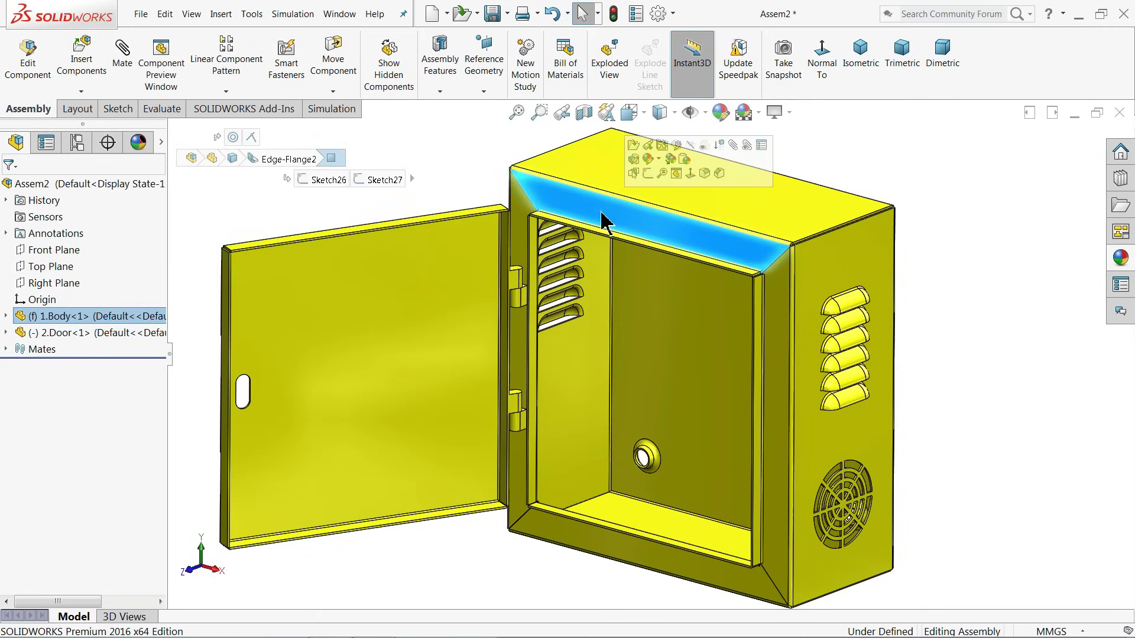
pyautogui.click(412, 273)
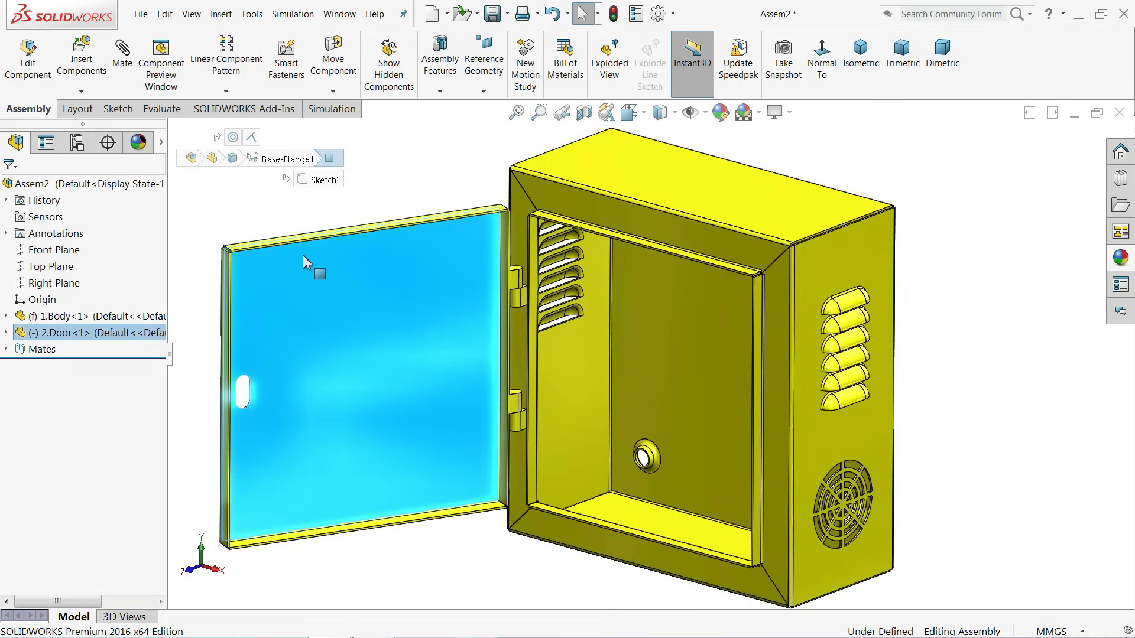
pyautogui.click(294, 210)
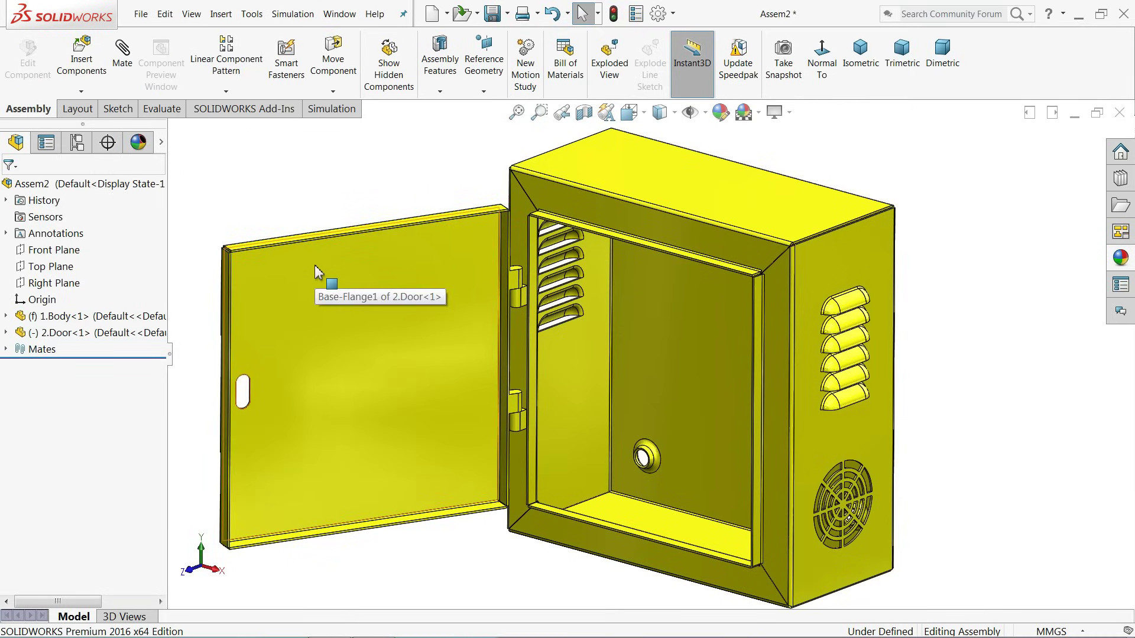
pyautogui.moveTo(315, 271); pyautogui.dragTo(325, 243)
# Step: Orbit to the enclosure's back and inspect the countersink embosses
pyautogui.moveTo(325, 242); pyautogui.dragTo(742, 286, button='middle')
pyautogui.click(630, 227)
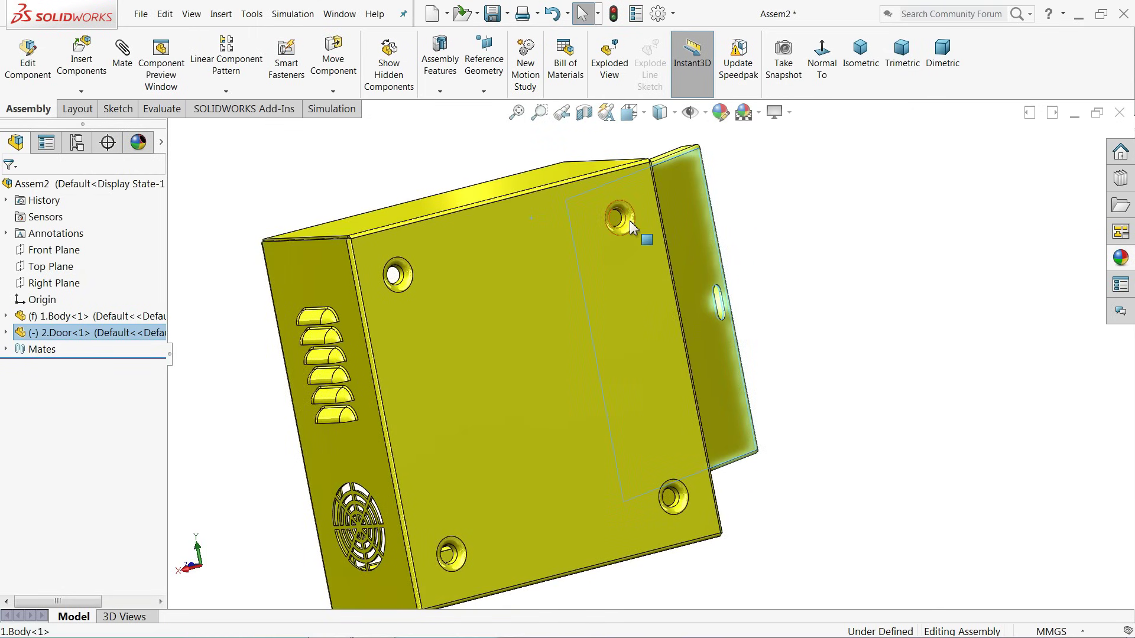
pyautogui.click(393, 277)
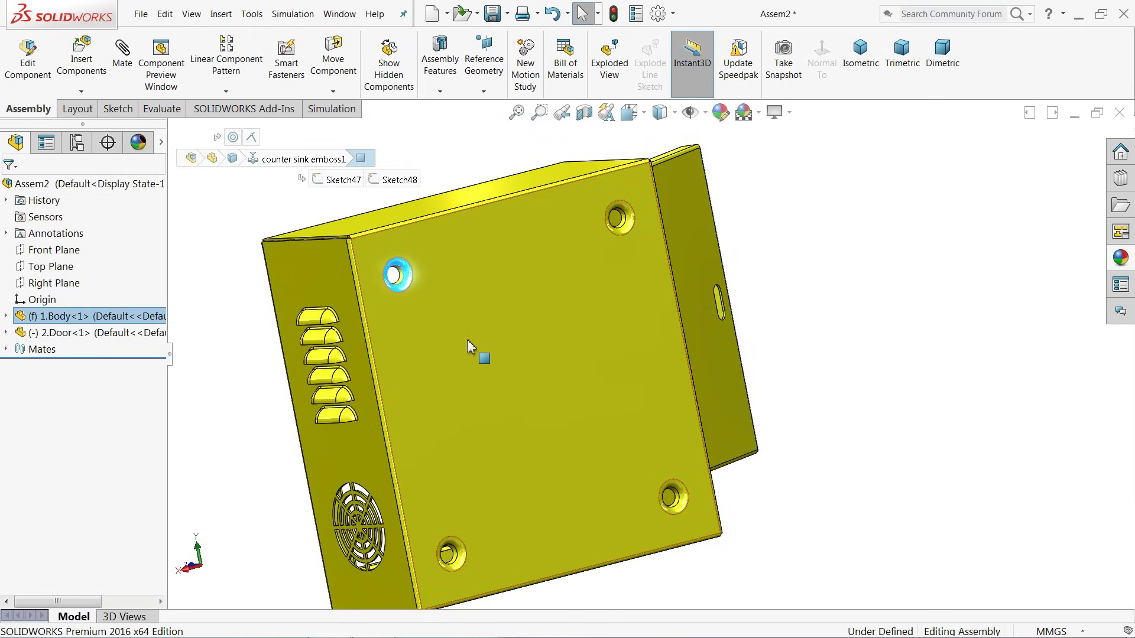
pyautogui.scroll(-3, 354, 424)
# Step: Inspect the side louvers, then orbit round toward the enclosure's open front
pyautogui.click(369, 408)
pyautogui.moveTo(369, 407); pyautogui.dragTo(450, 407, button='middle')
pyautogui.scroll(2, 506, 494)
pyautogui.scroll(-5, 506, 520)
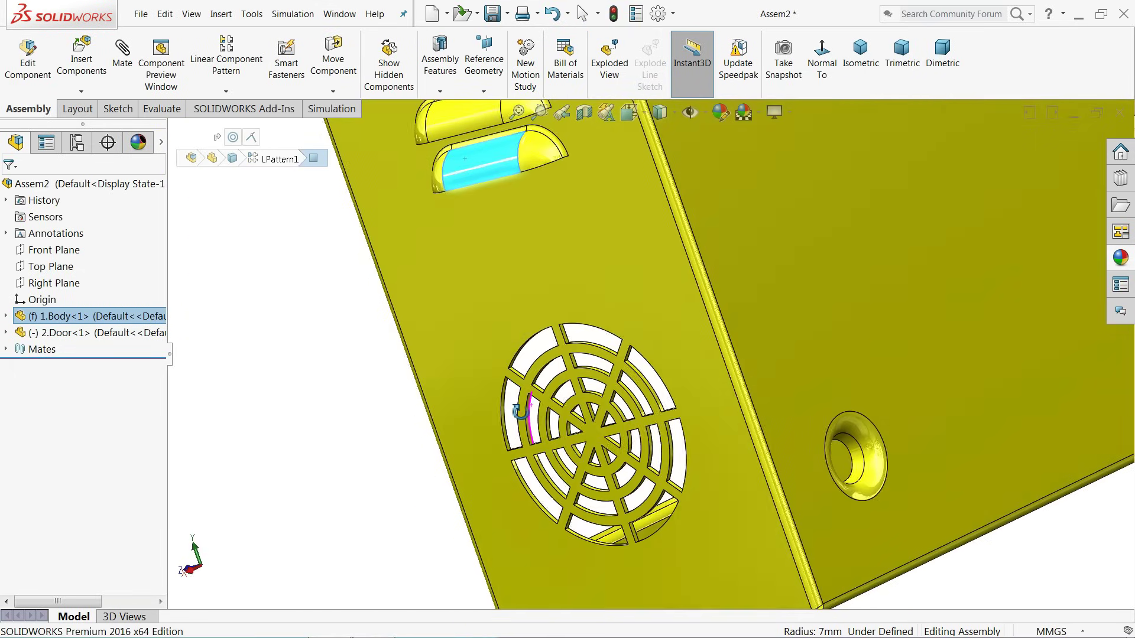
pyautogui.scroll(6, 550, 390)
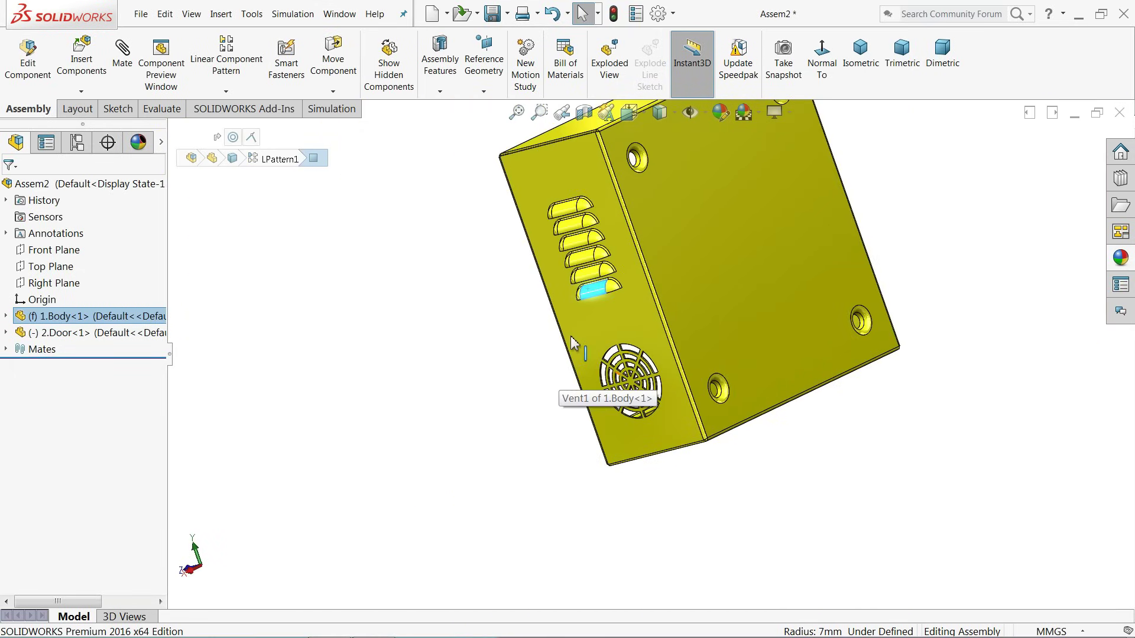
pyautogui.moveTo(576, 306); pyautogui.dragTo(806, 284, button='middle')
pyautogui.moveTo(683, 322); pyautogui.dragTo(715, 319, button='middle')
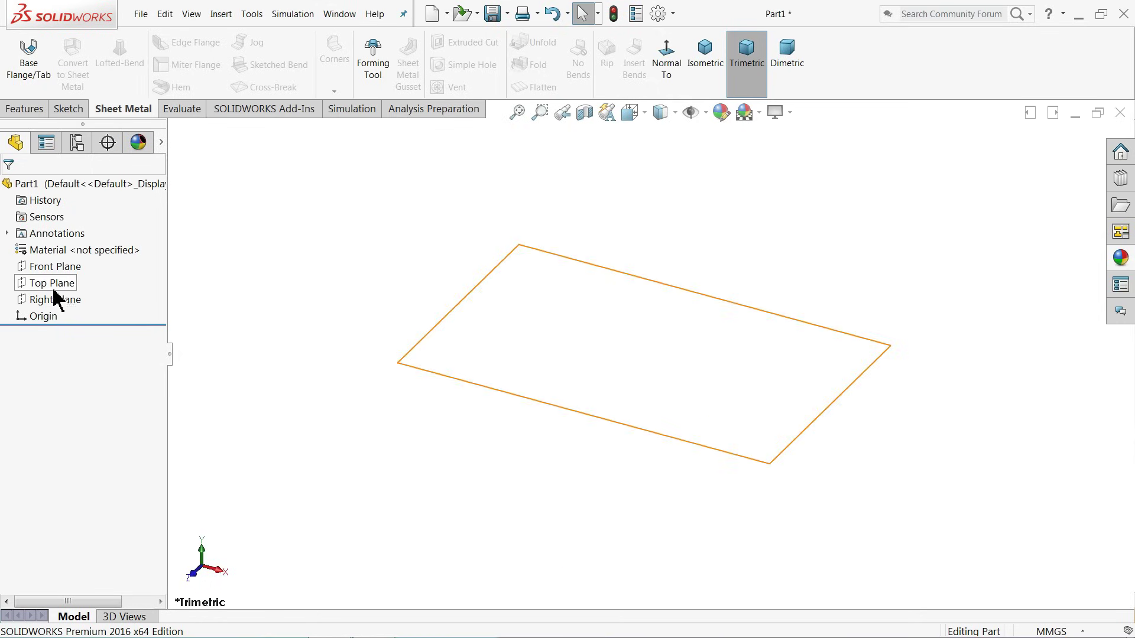
# Step: Draw a center rectangle from the origin in a new sketch on the Front Plane
pyautogui.click(31, 272)
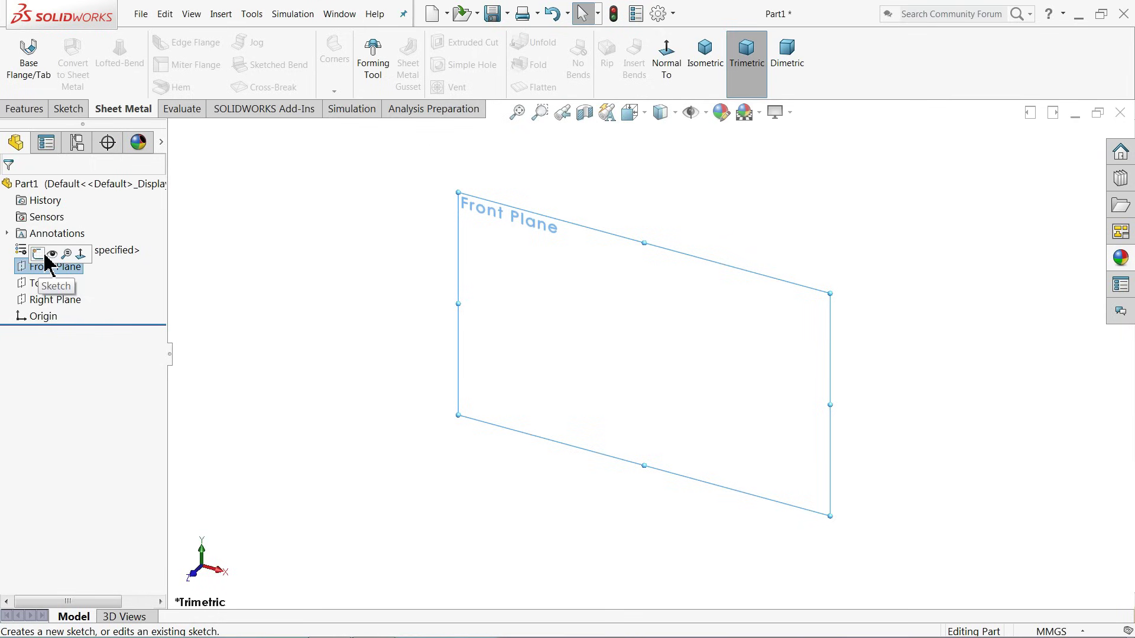
pyautogui.click(45, 254)
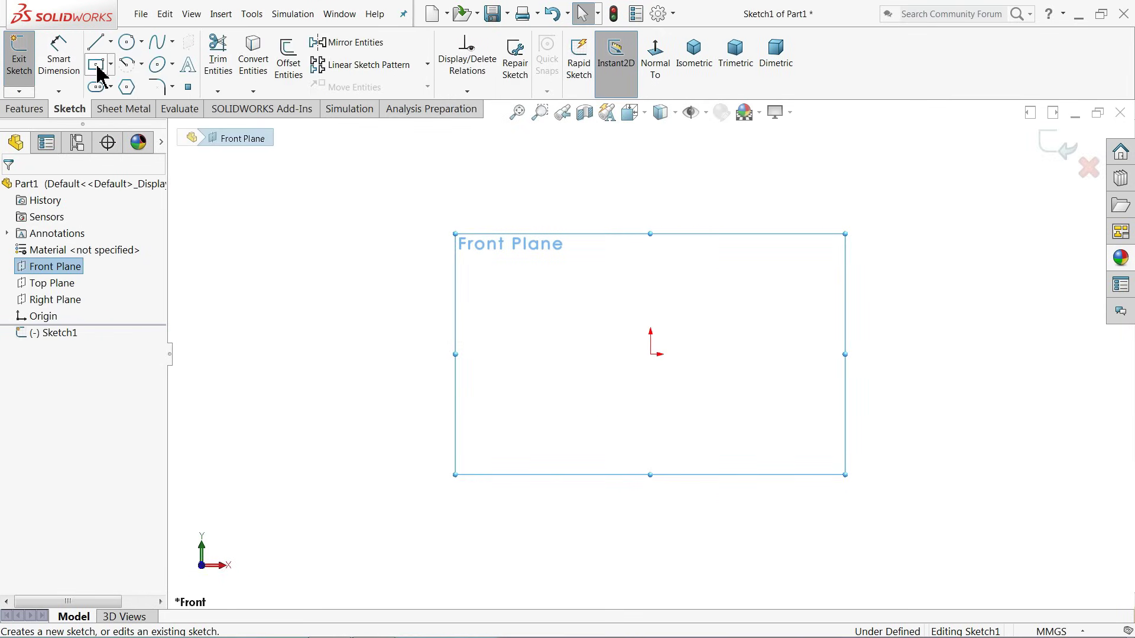
pyautogui.click(95, 65)
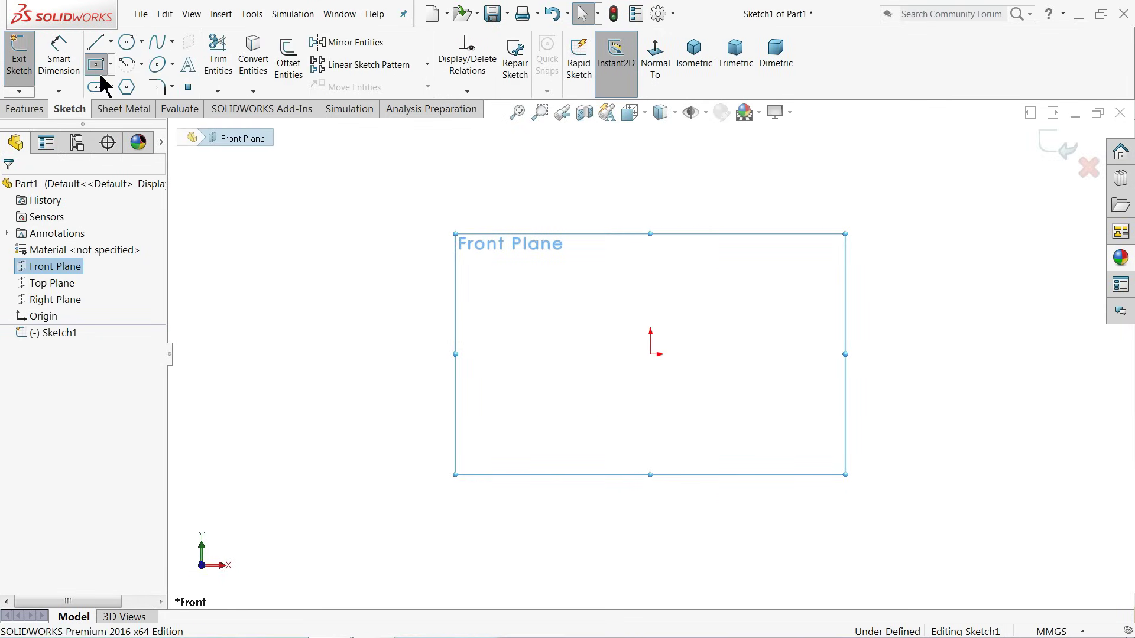
pyautogui.click(650, 354)
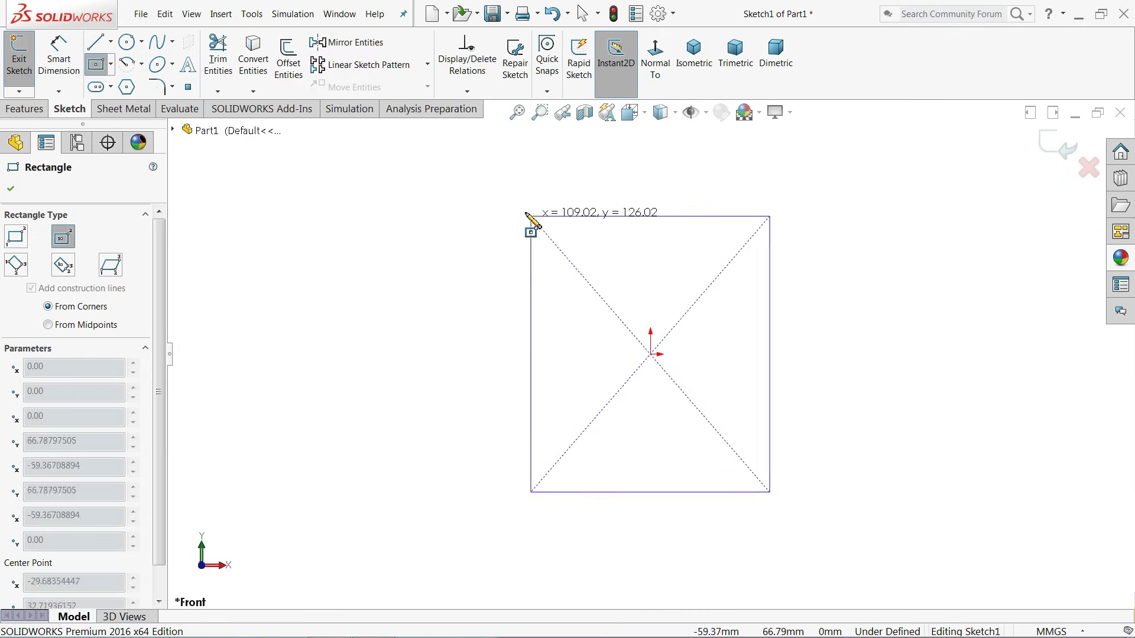
pyautogui.click(463, 155)
# Step: Dimension the rectangle 185 mm wide and 192 mm tall
pyautogui.click(69, 78)
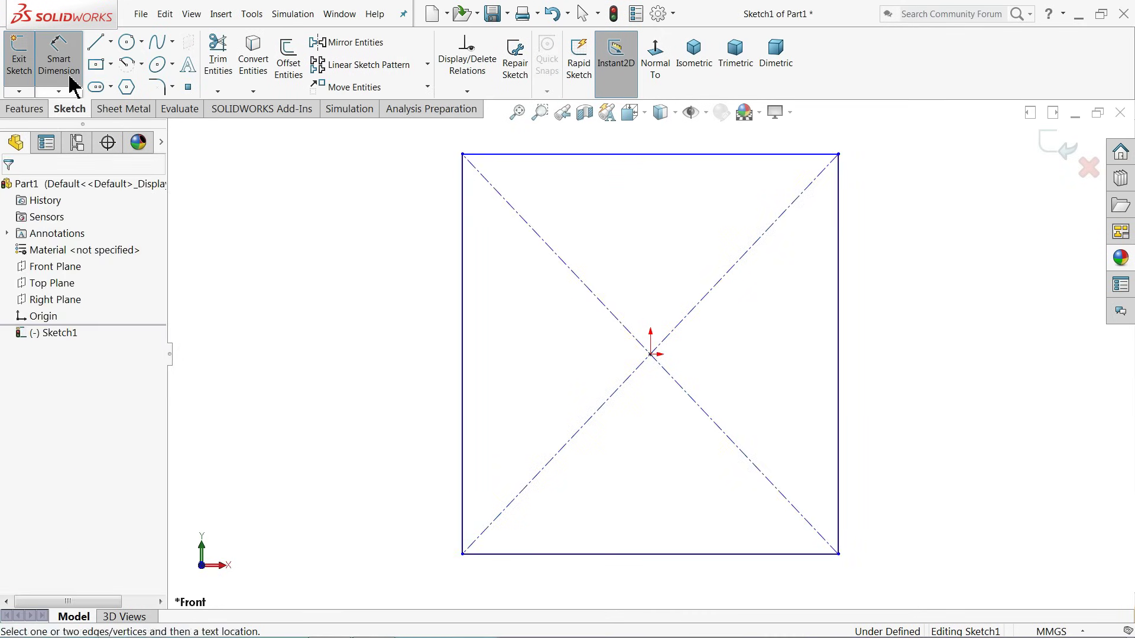
pyautogui.click(602, 155)
pyautogui.click(618, 149)
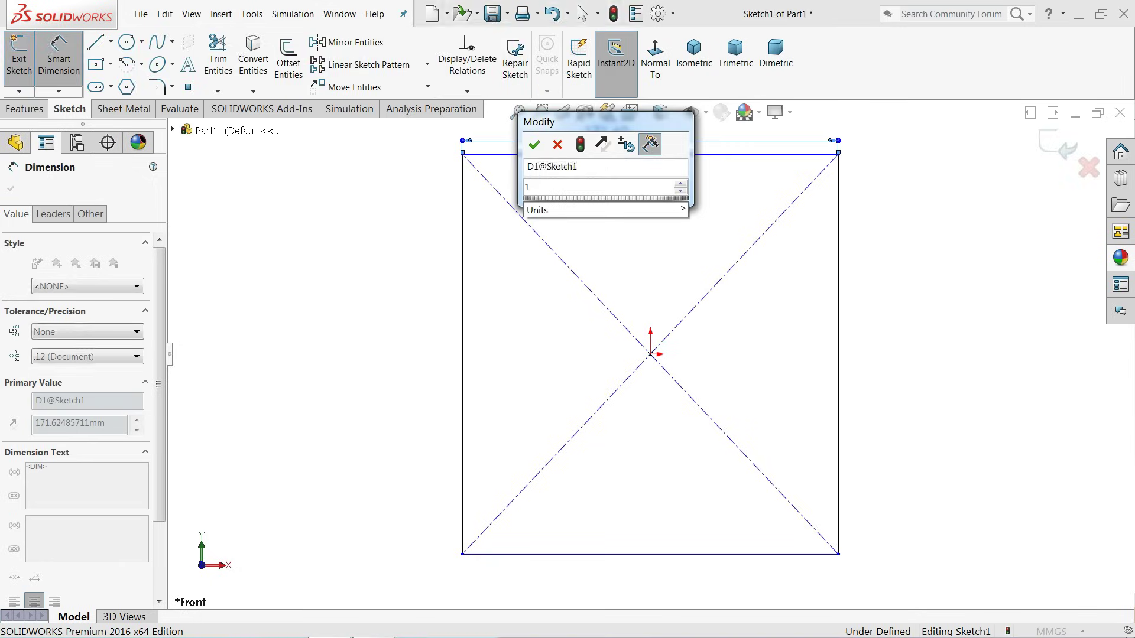
pyautogui.write('185')
pyautogui.click(534, 145)
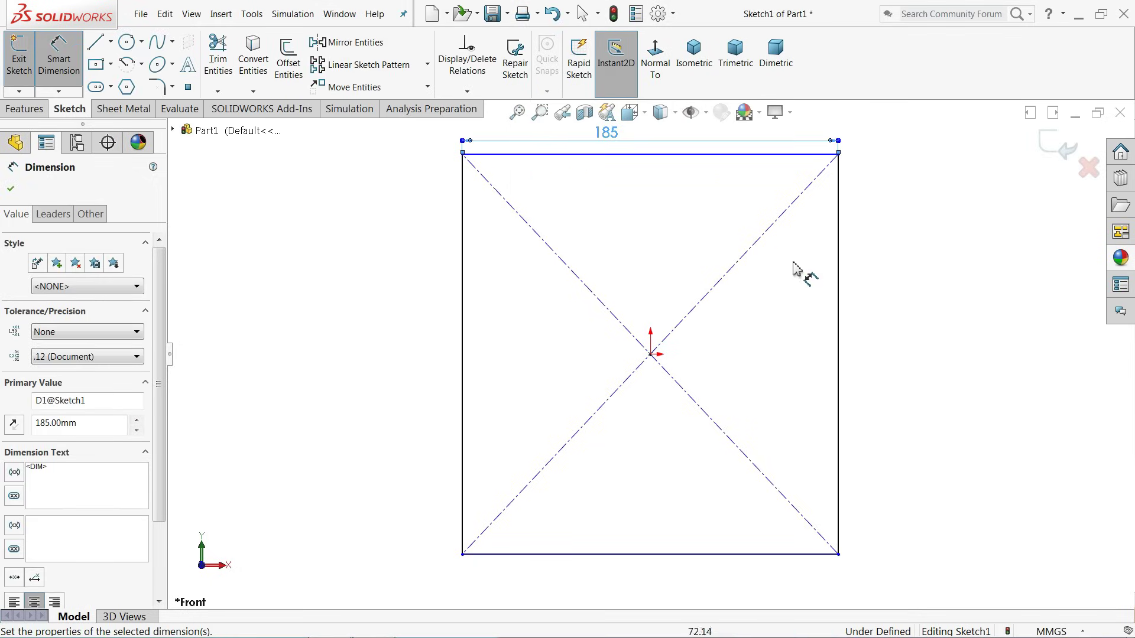
pyautogui.click(845, 298)
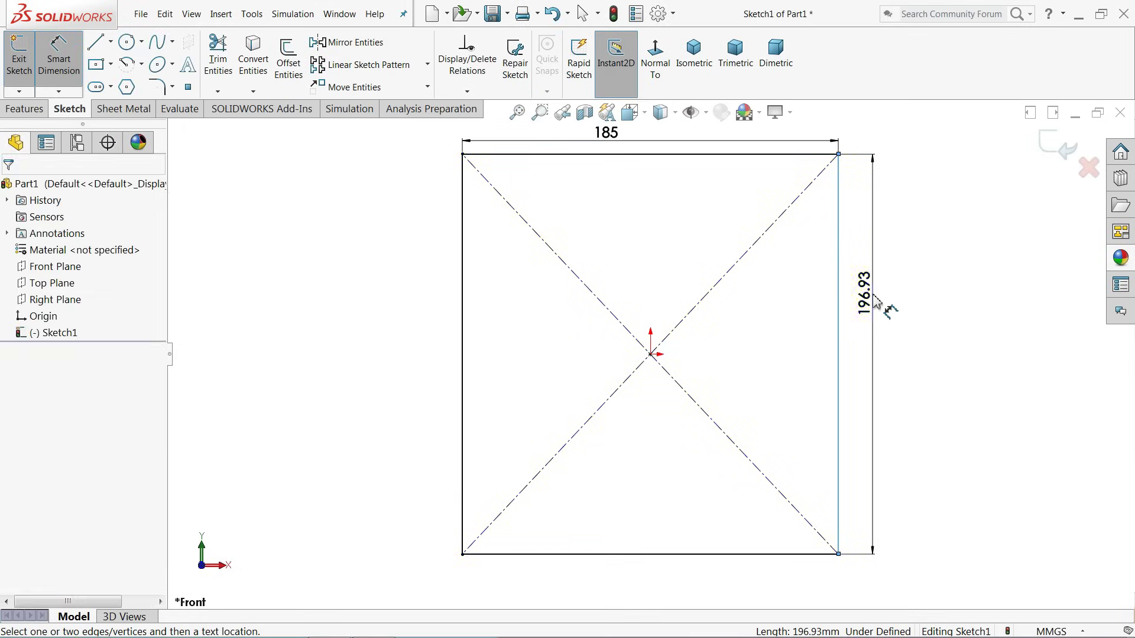
pyautogui.click(873, 307)
pyautogui.write('192')
pyautogui.click(802, 299)
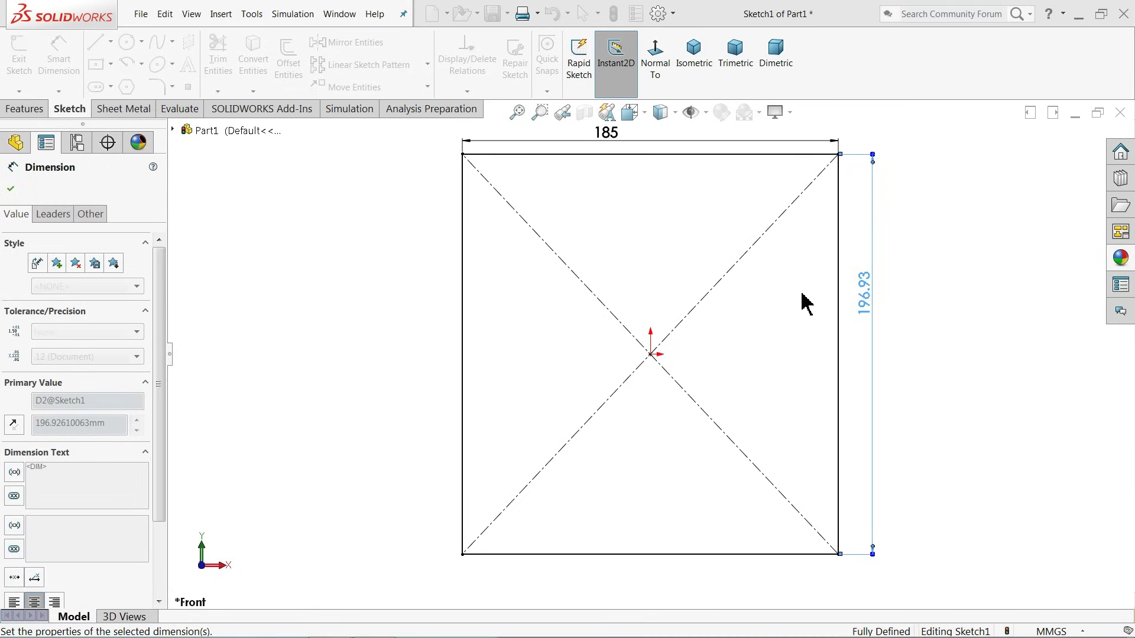
pyautogui.click(24, 109)
# Step: Create a 1.00 mm Base Flange from the sketch with Reverse direction checked
pyautogui.click(124, 110)
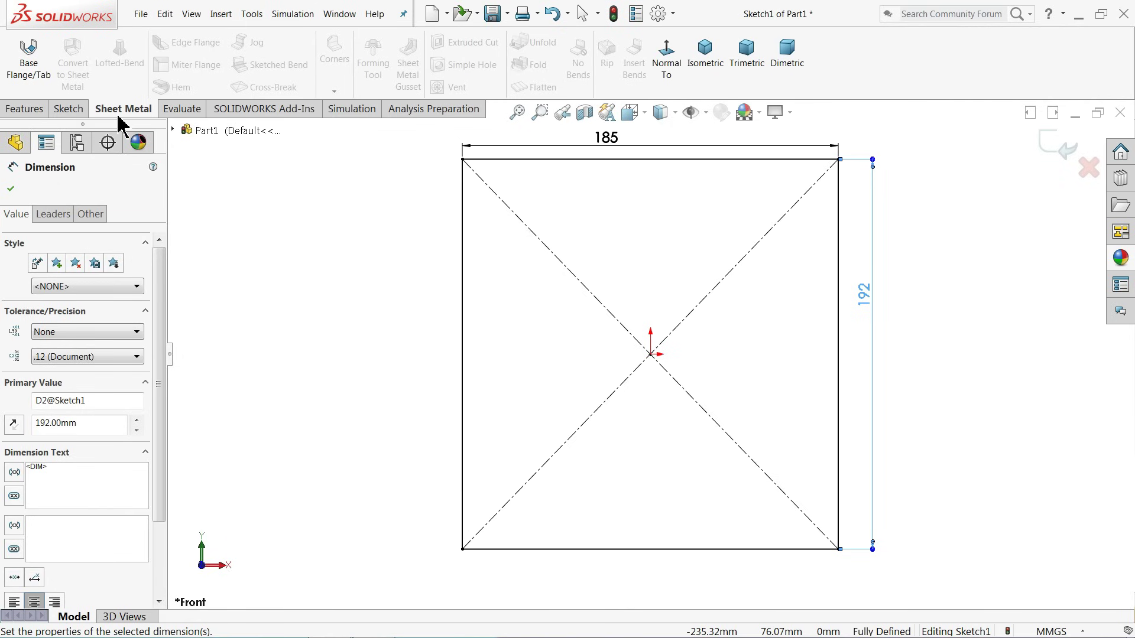
pyautogui.rightClick(127, 117)
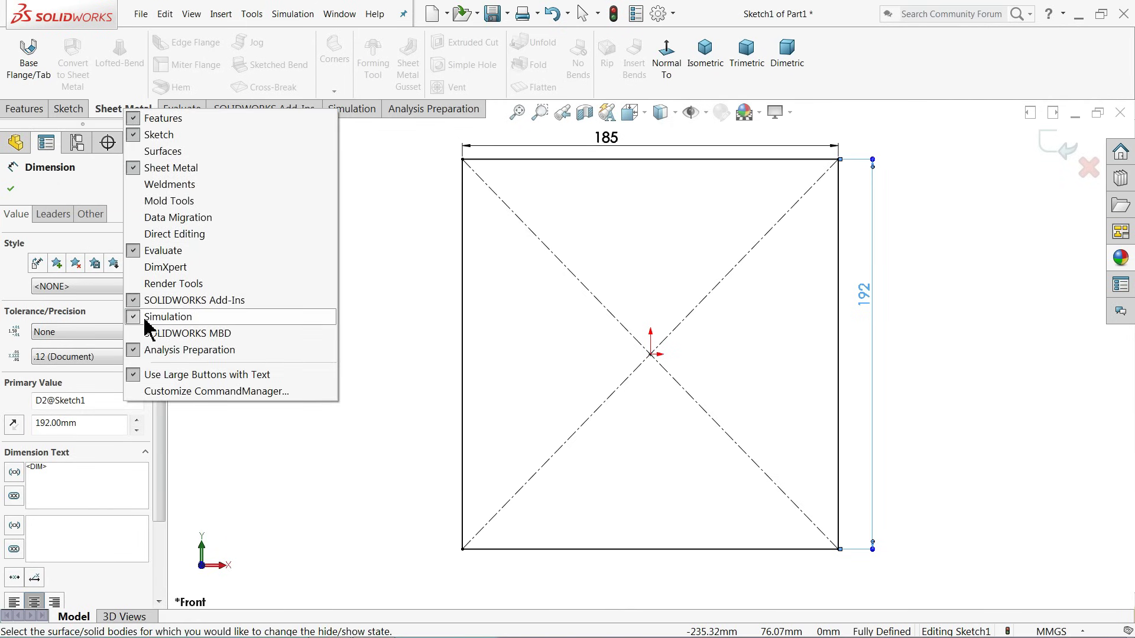
pyautogui.click(118, 111)
pyautogui.click(26, 67)
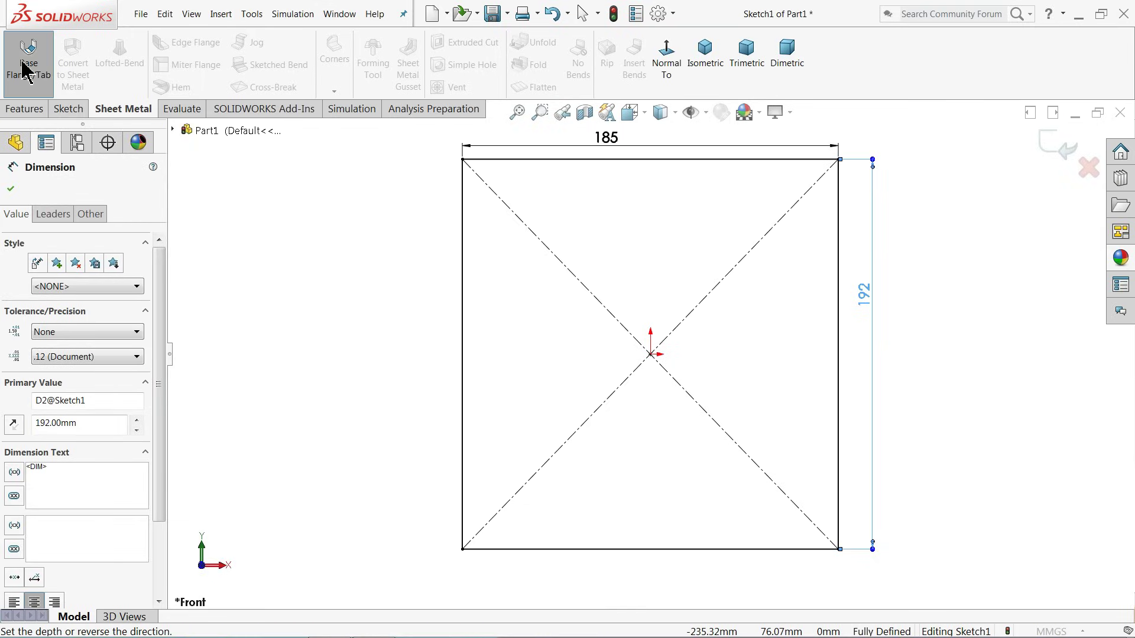
pyautogui.scroll(-5, 789, 269)
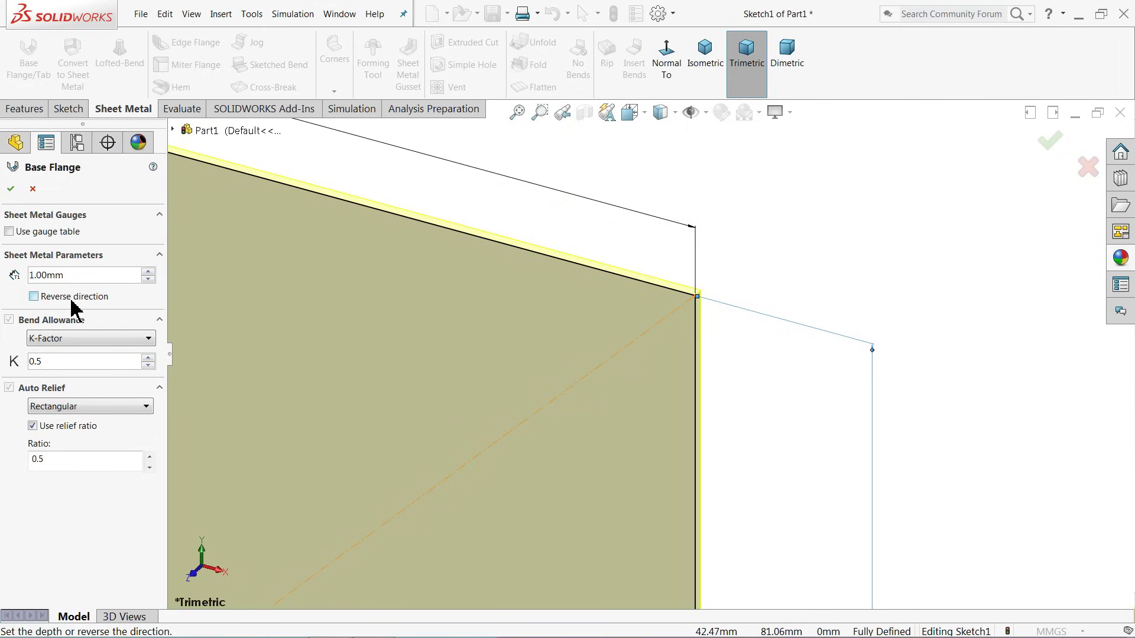
pyautogui.click(34, 296)
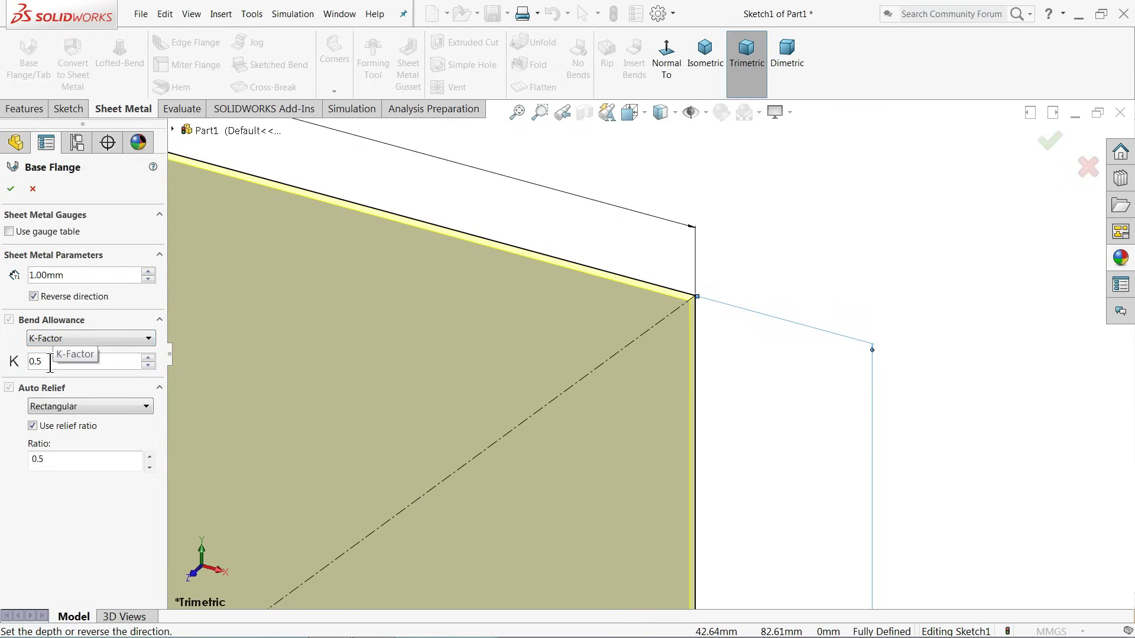
pyautogui.click(11, 190)
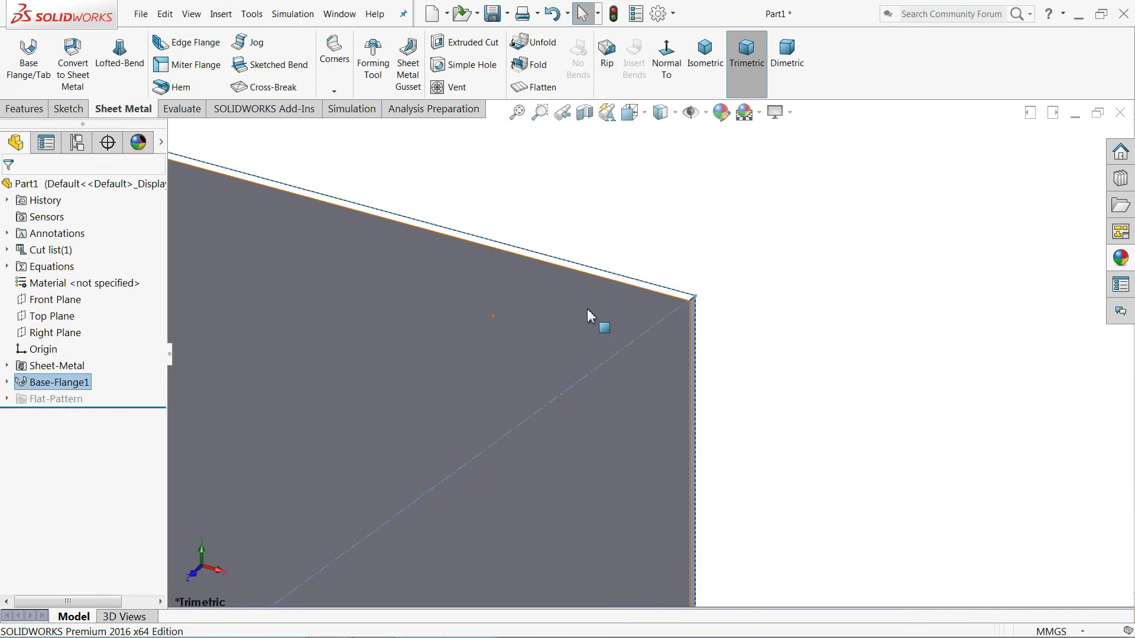
pyautogui.scroll(8, 597, 364)
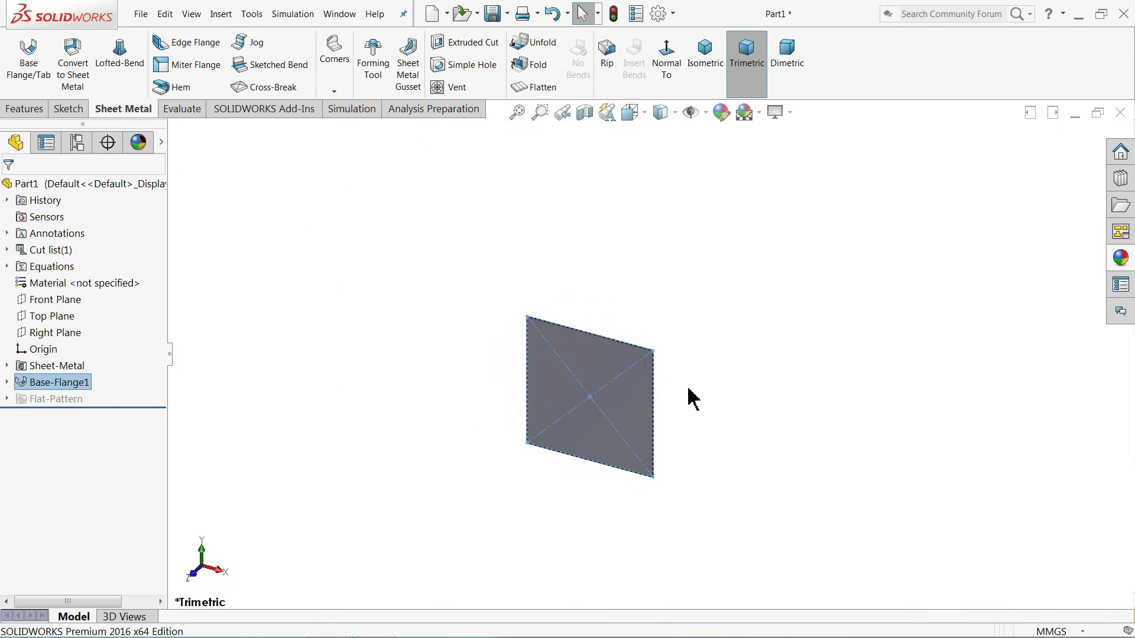
pyautogui.scroll(-3, 602, 425)
pyautogui.scroll(-3, 600, 378)
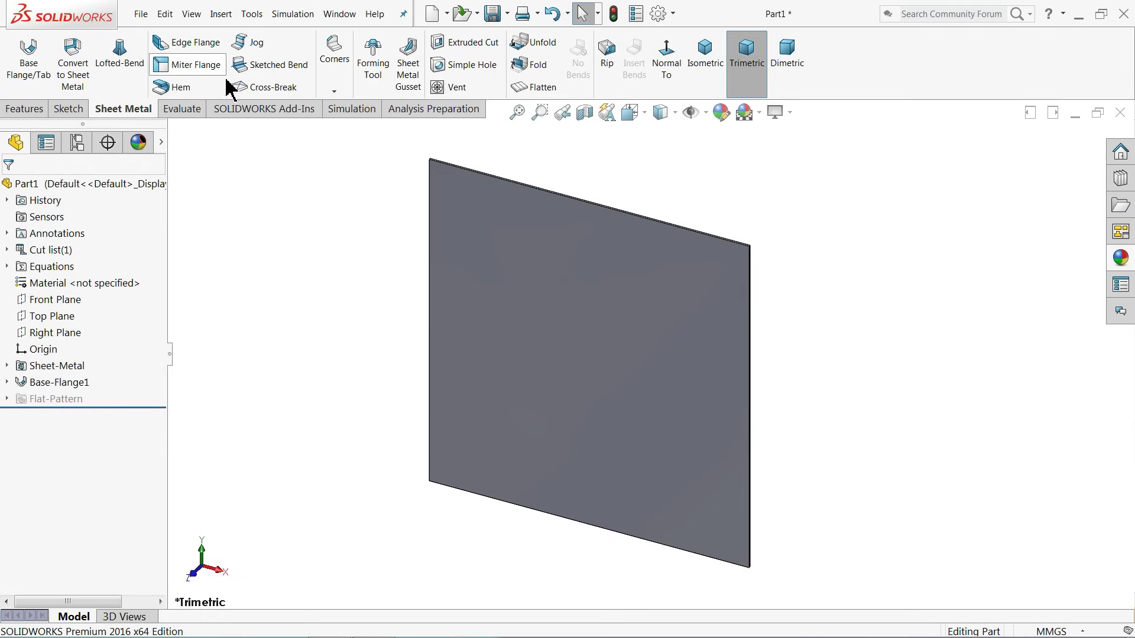
# Step: Start an edge flange on the plate's top edge
pyautogui.click(188, 44)
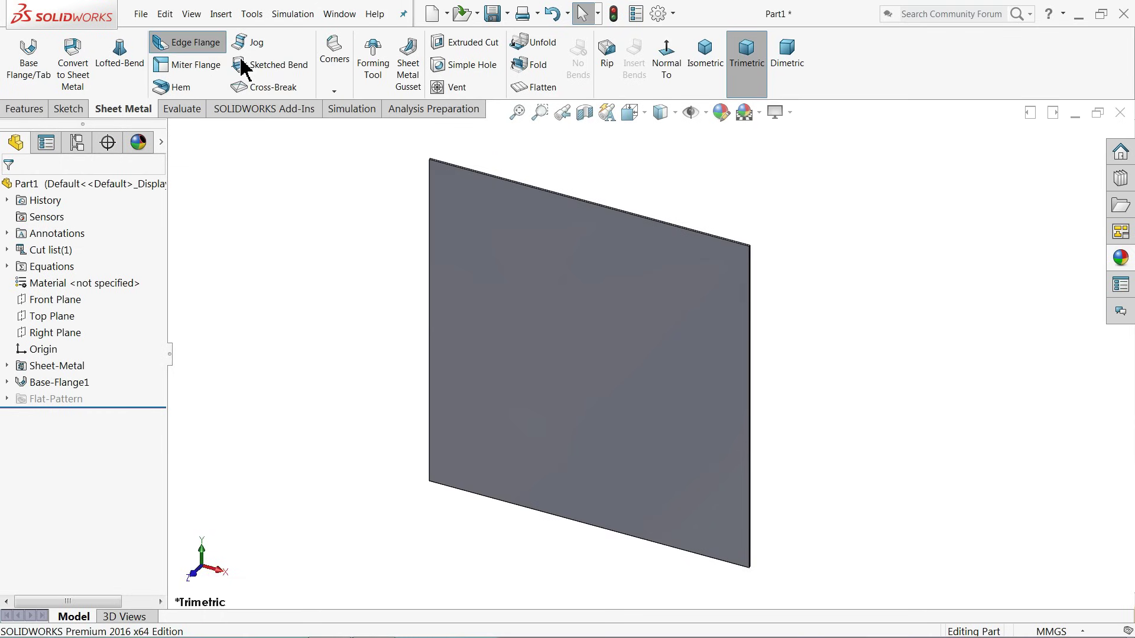
pyautogui.scroll(-4, 774, 292)
pyautogui.scroll(-1, 629, 237)
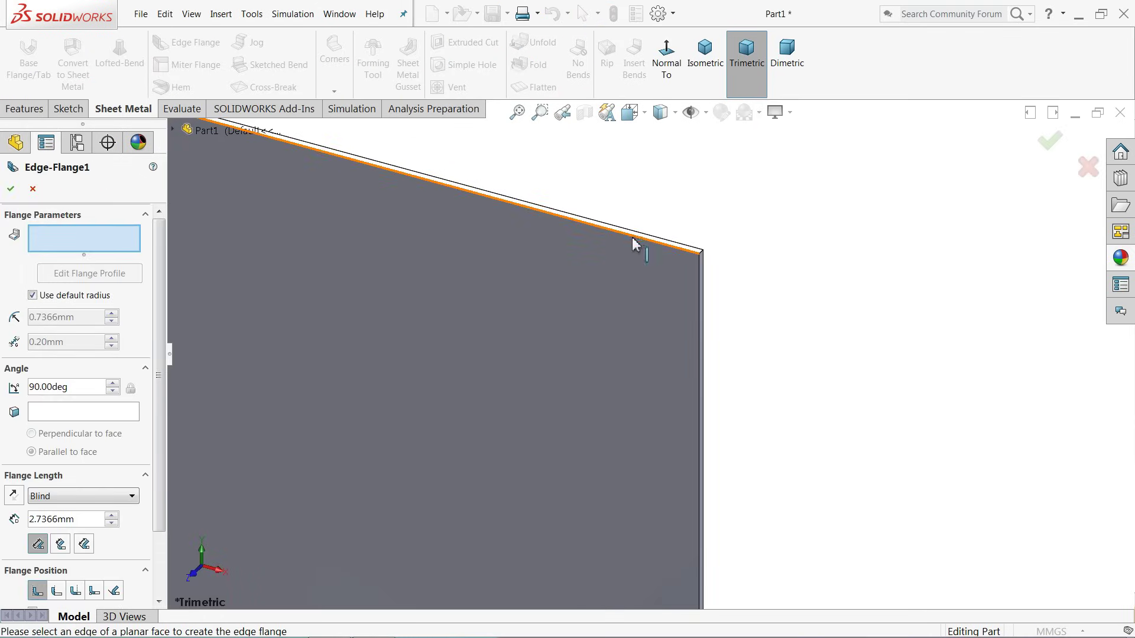
pyautogui.click(639, 243)
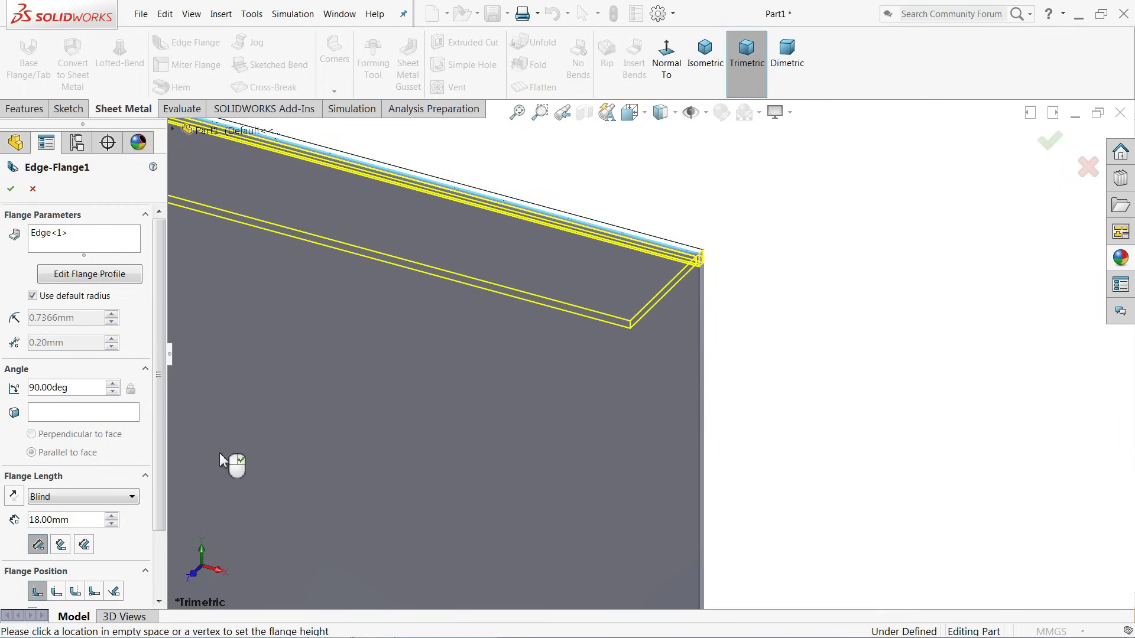
pyautogui.scroll(6, 458, 438)
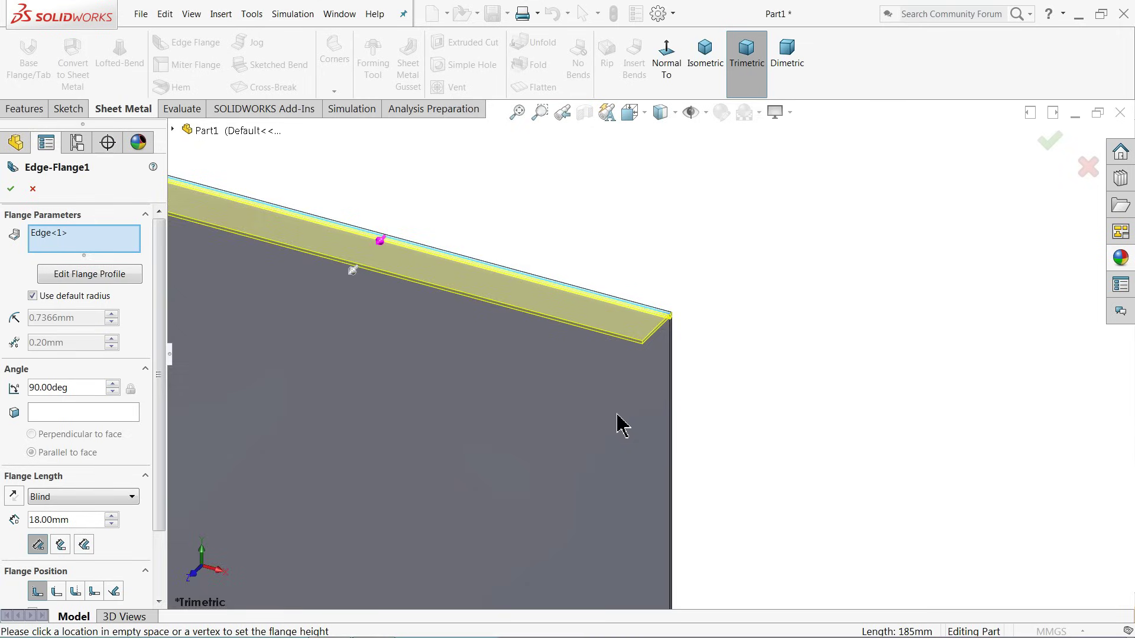
pyautogui.scroll(-8, 628, 424)
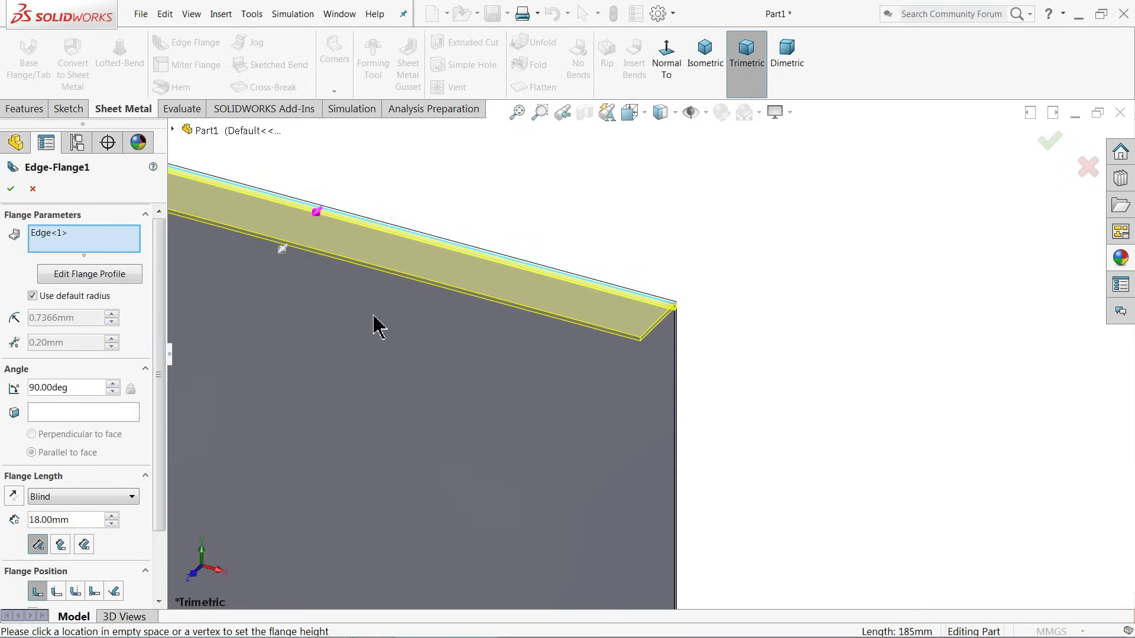
pyautogui.scroll(5, 453, 383)
pyautogui.scroll(-4, 511, 320)
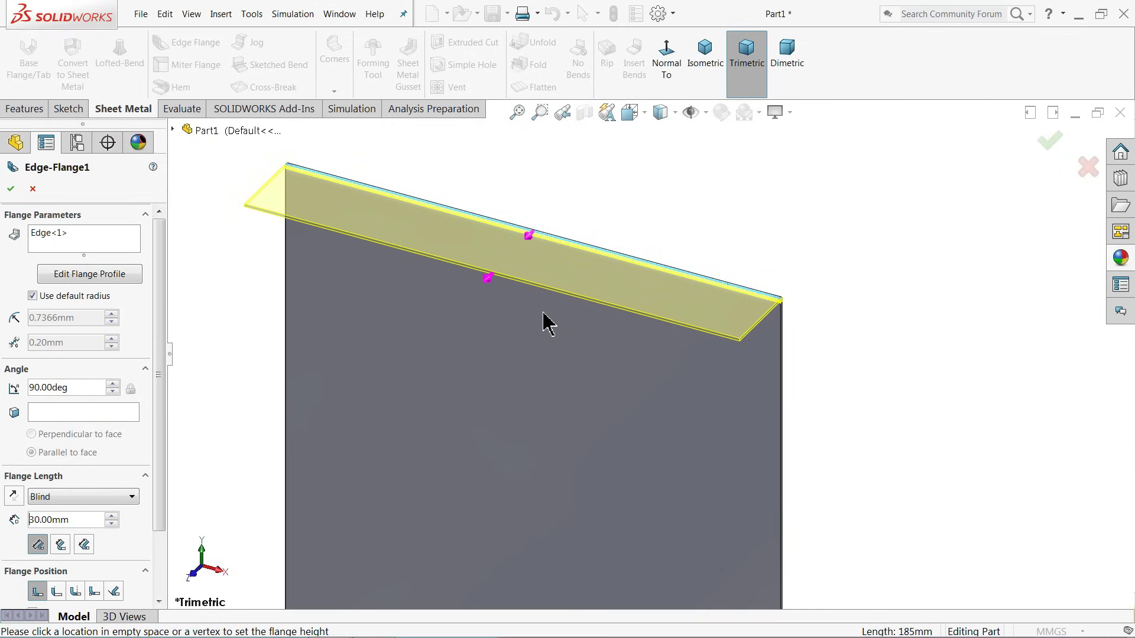
pyautogui.scroll(5, 780, 347)
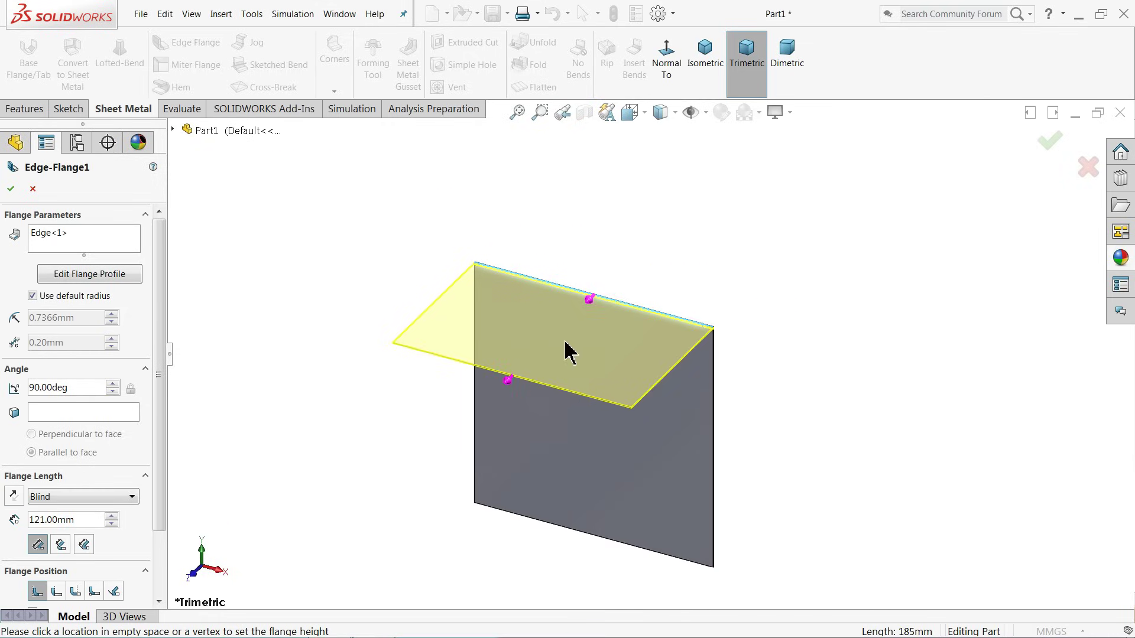
pyautogui.scroll(-4, 679, 355)
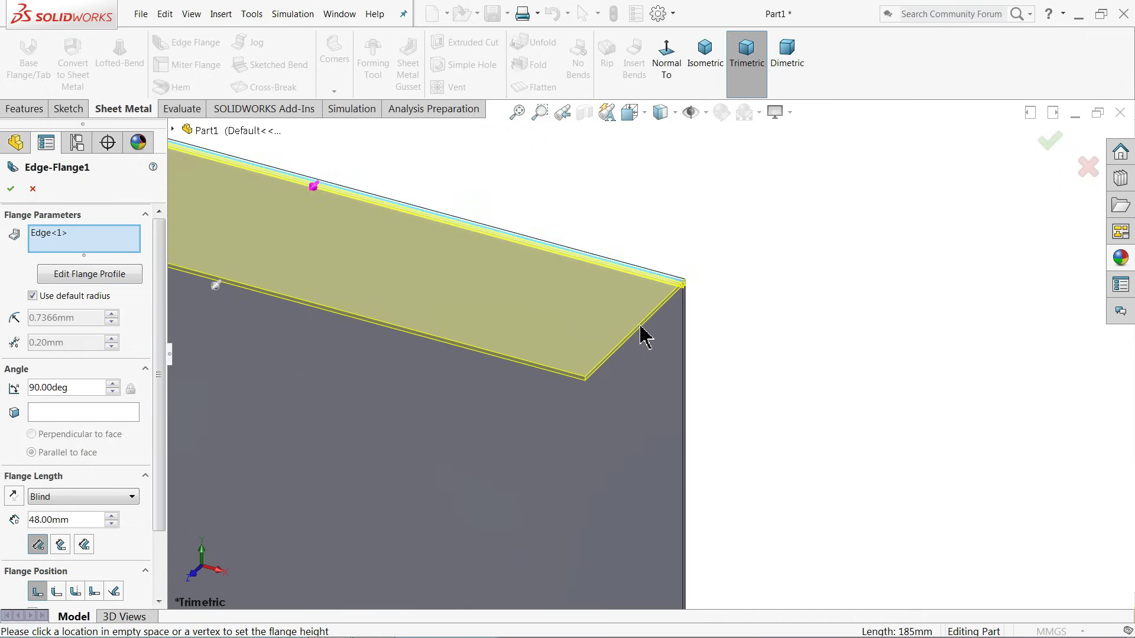
pyautogui.scroll(-3, 644, 337)
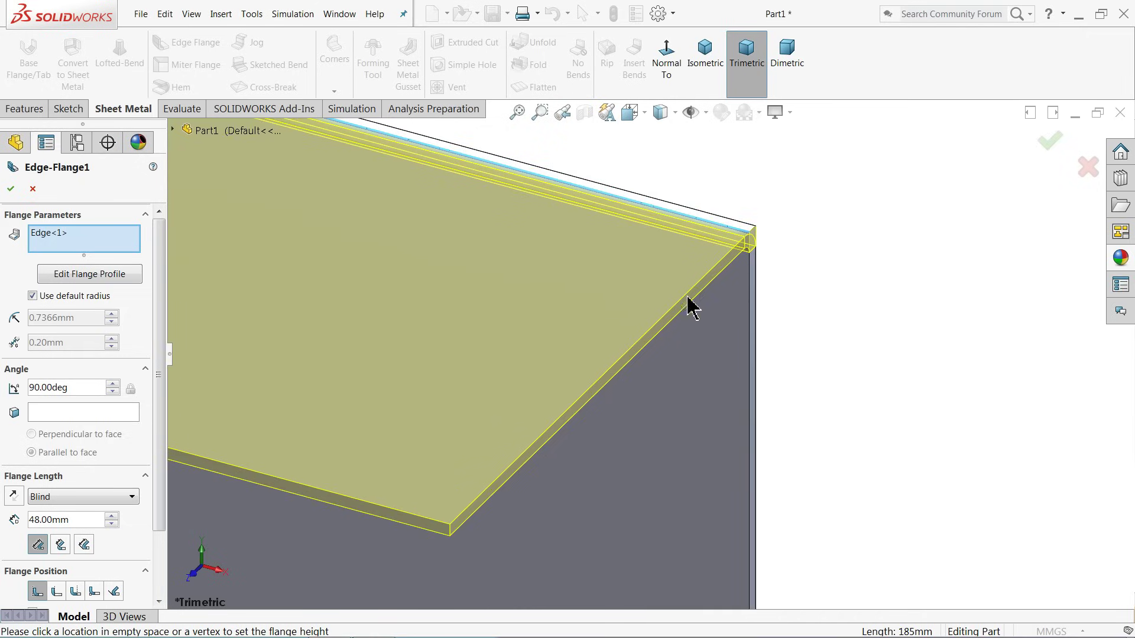
# Step: Add the right and left vertical edges so the 48 mm flange covers three sides
pyautogui.click(752, 308)
pyautogui.scroll(4, 689, 329)
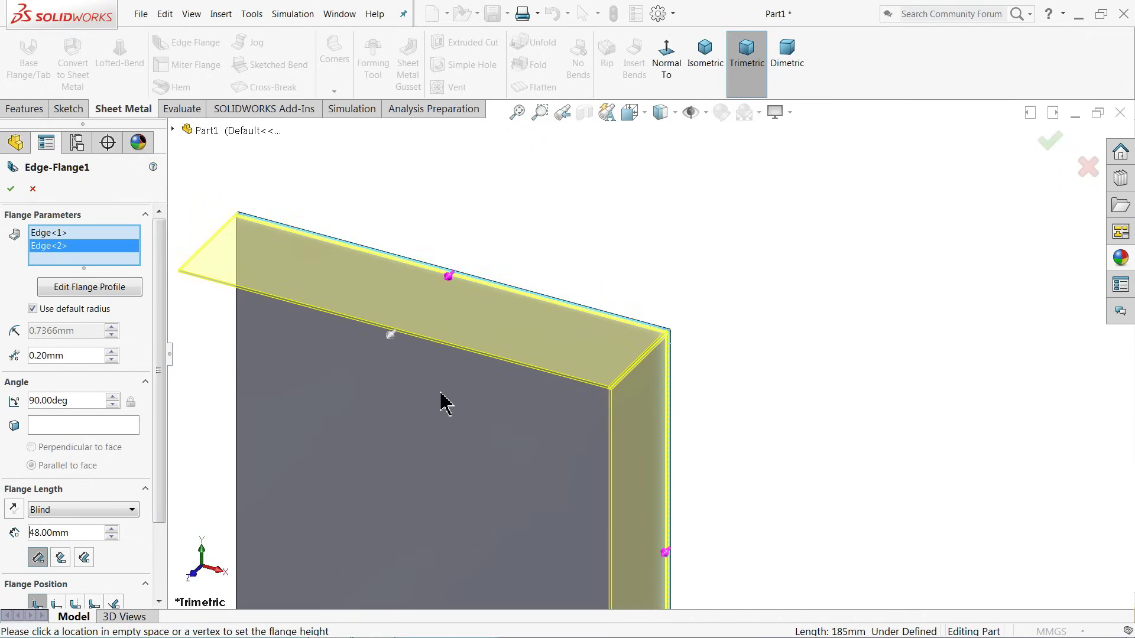
pyautogui.scroll(-2, 307, 402)
pyautogui.click(245, 387)
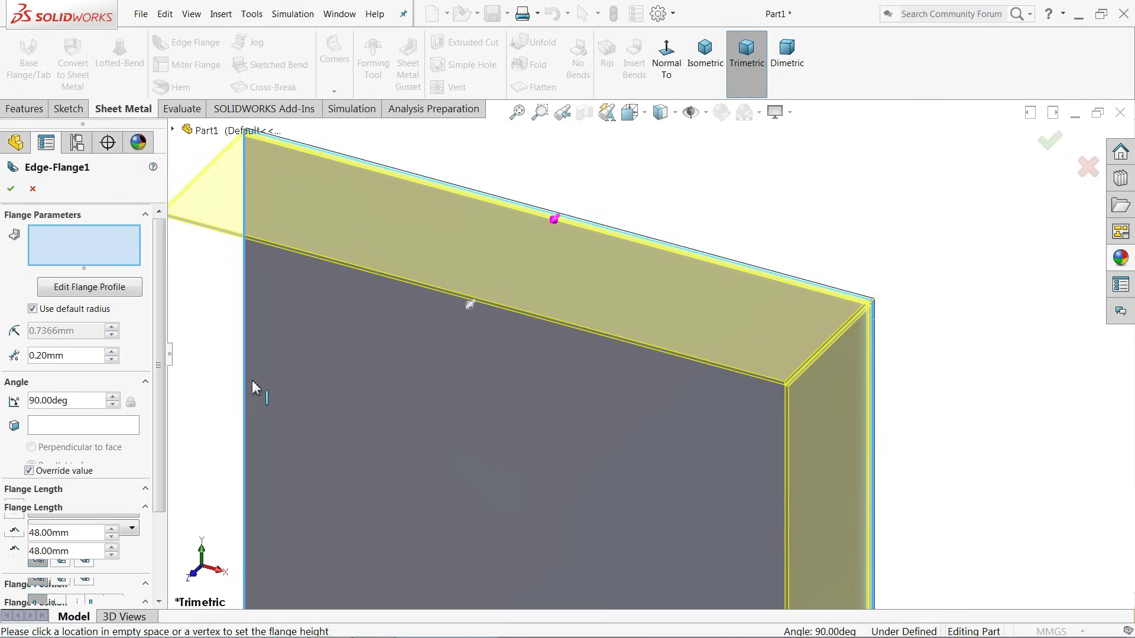
pyautogui.scroll(3, 434, 395)
pyautogui.scroll(-5, 699, 459)
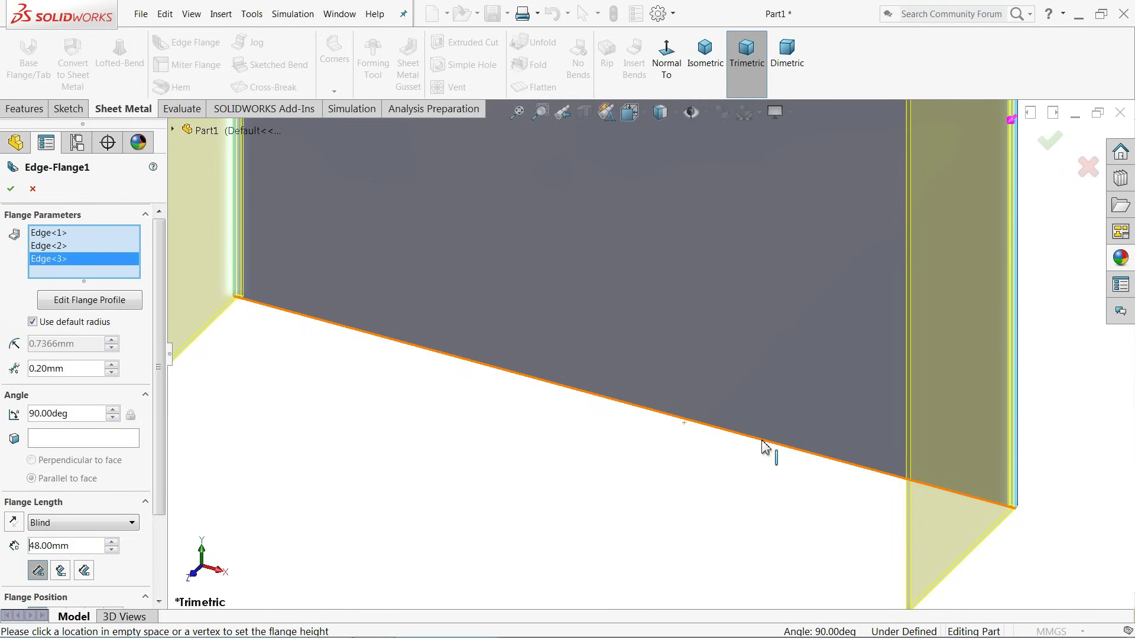
# Step: Add the bottom edge as Edge<4> and change the flange length from 48 to 80 mm
pyautogui.click(754, 441)
pyautogui.scroll(5, 464, 442)
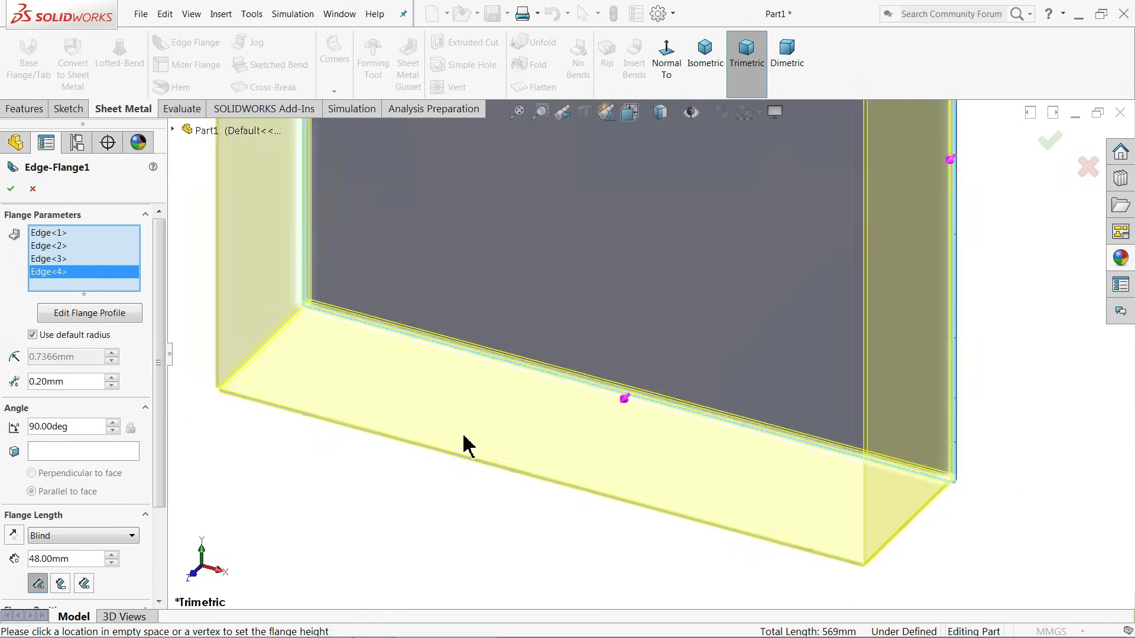
pyautogui.scroll(-3, 669, 172)
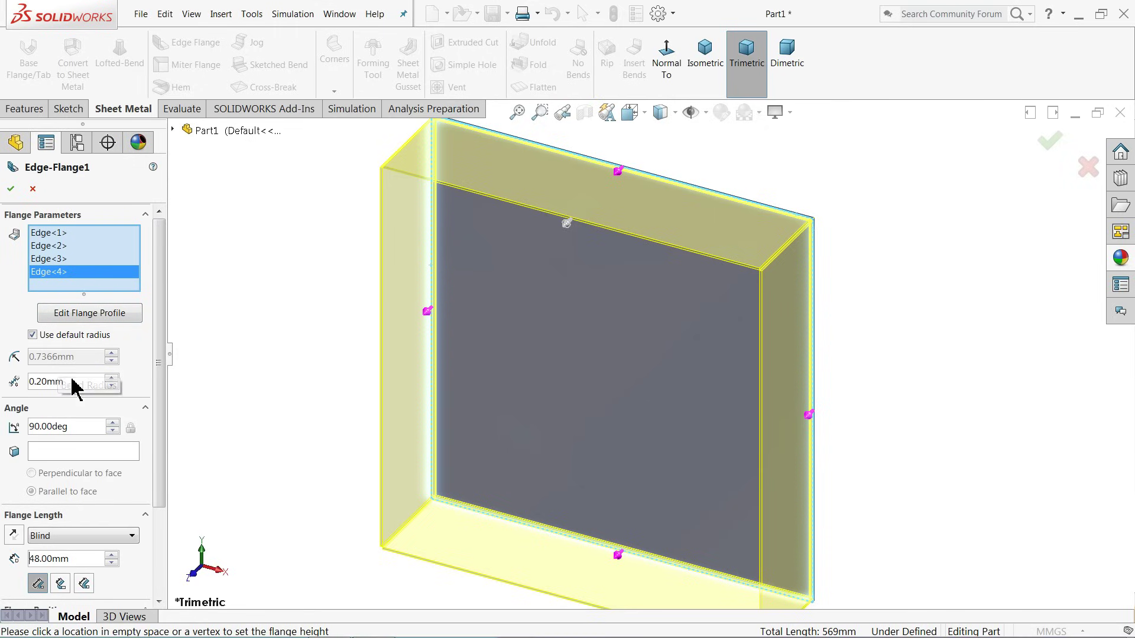
pyautogui.scroll(-5, 780, 272)
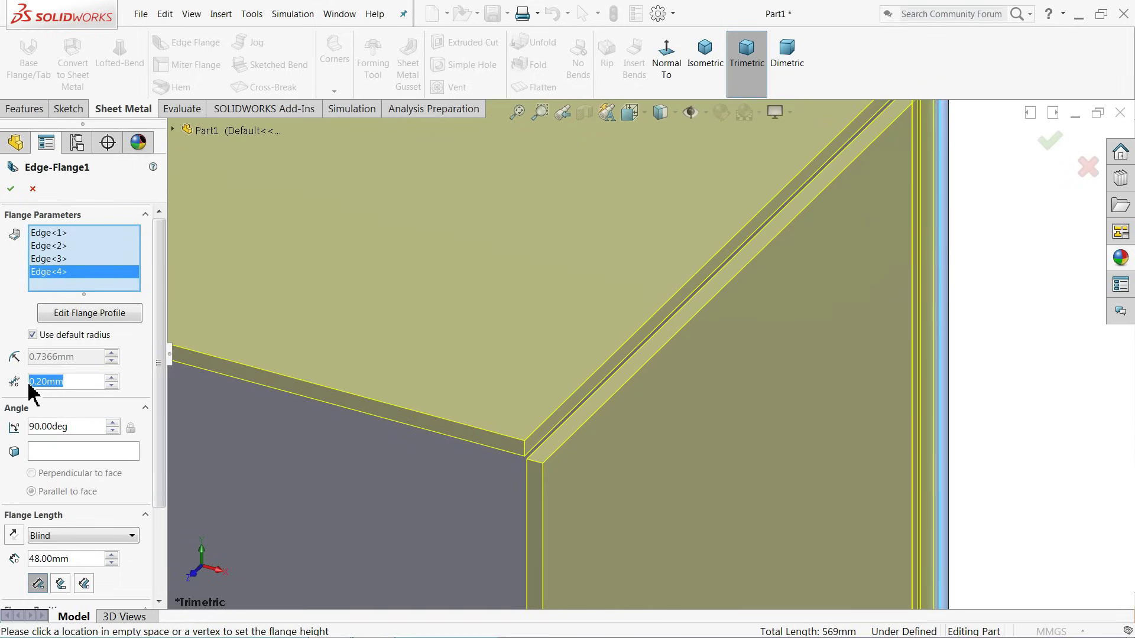
pyautogui.write('1.')
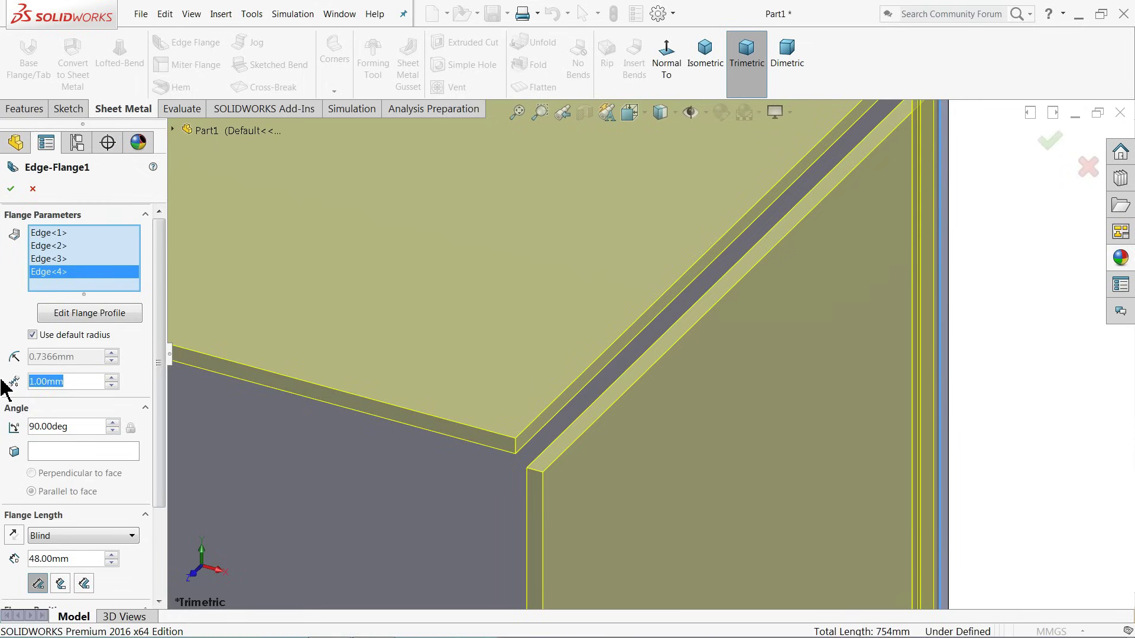
pyautogui.write('0.2')
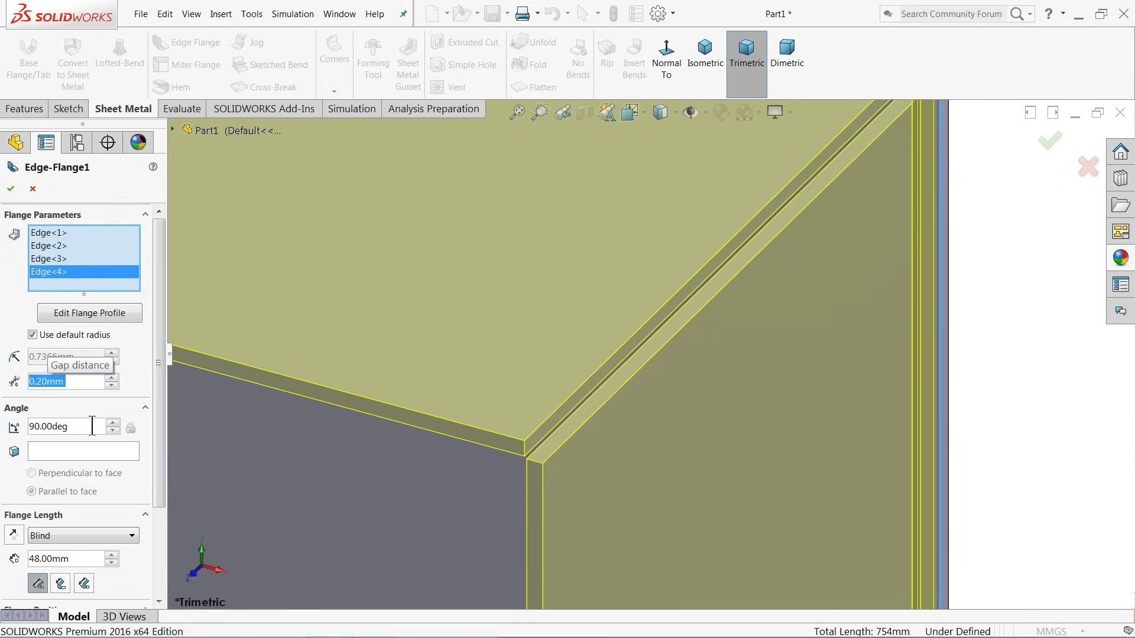
pyautogui.moveTo(154, 420); pyautogui.dragTo(157, 506)
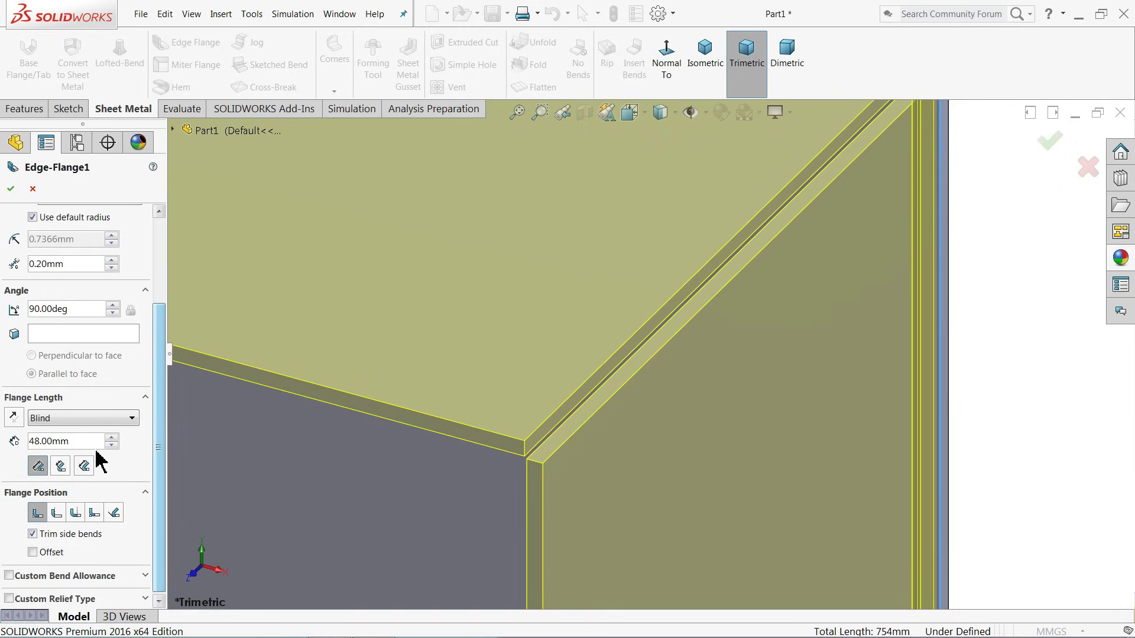
pyautogui.moveTo(46, 441); pyautogui.dragTo(65, 440)
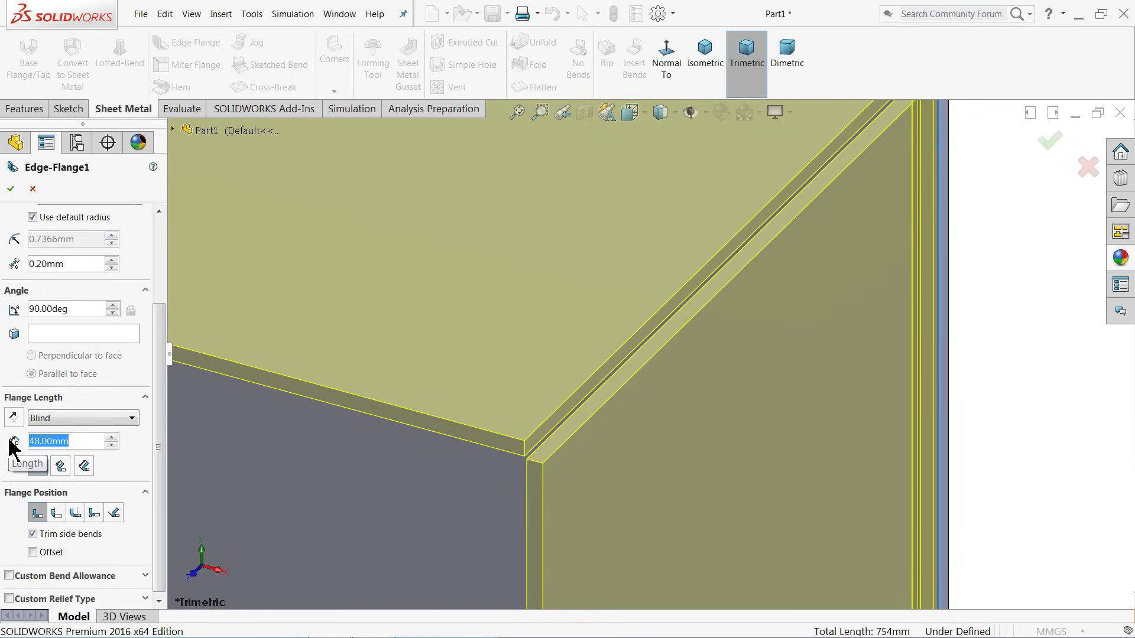
pyautogui.write('80')
pyautogui.press('Return')
pyautogui.scroll(2, 674, 381)
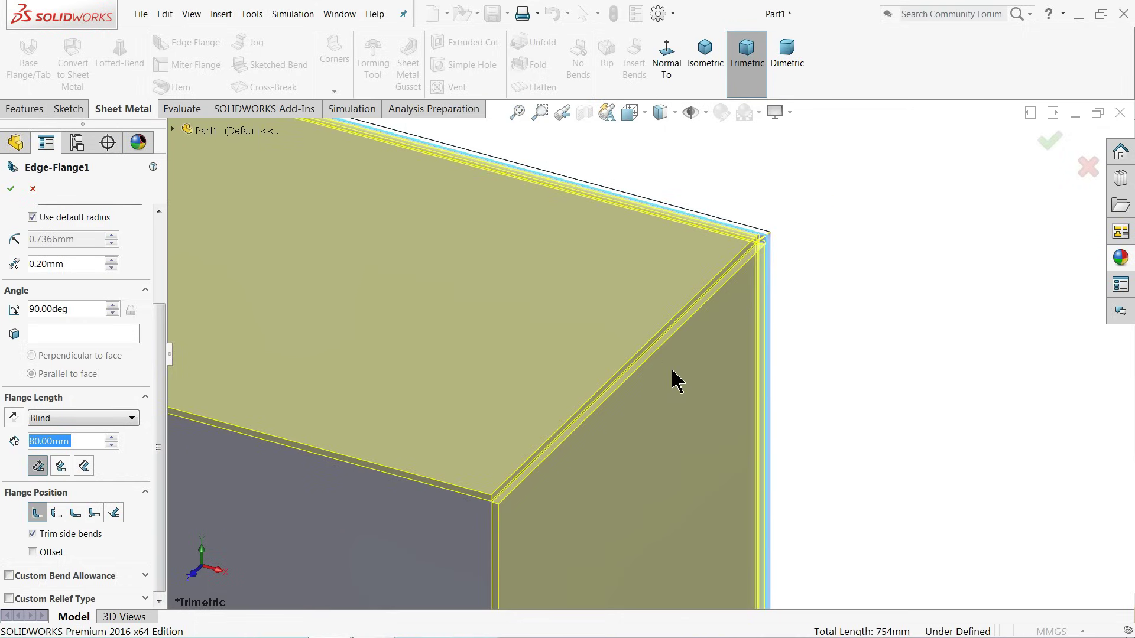
pyautogui.scroll(3, 653, 385)
pyautogui.scroll(-2, 683, 377)
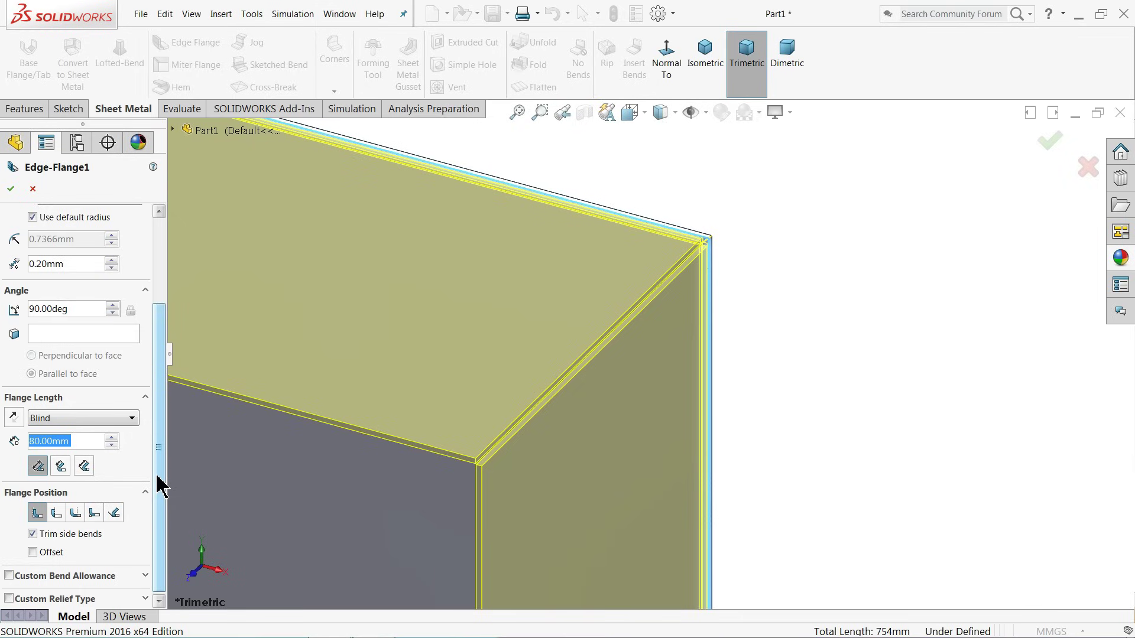
# Step: Accept the four-sided 80 mm edge flange and orbit to inspect the open box
pyautogui.click(11, 192)
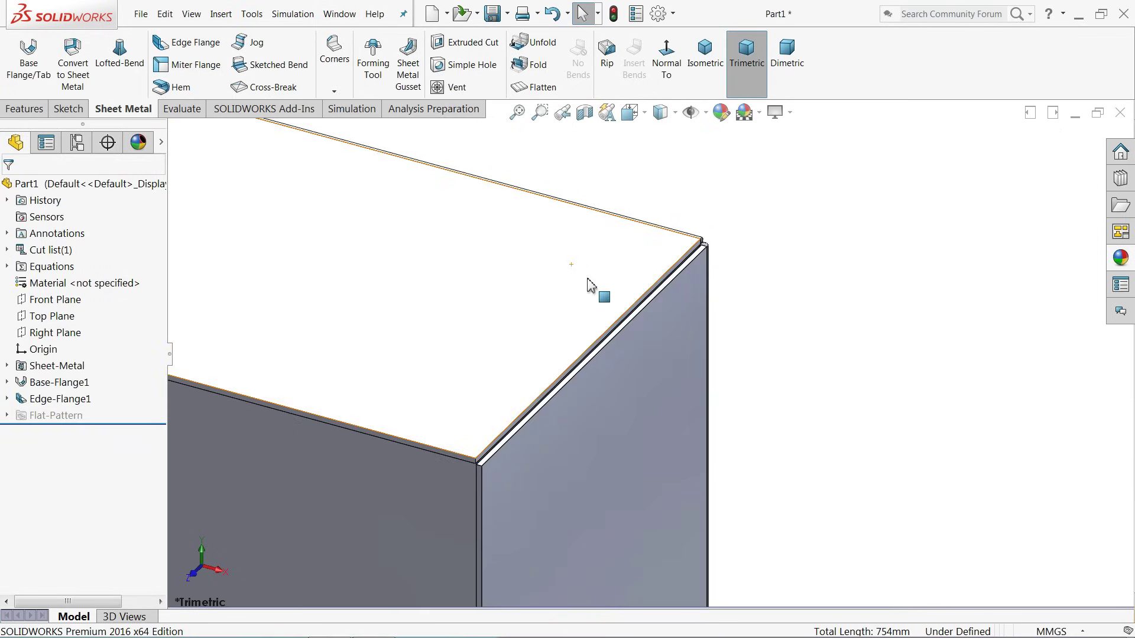
pyautogui.moveTo(597, 291)
pyautogui.mouseDown(button='middle')
pyautogui.moveTo(755, 243)
pyautogui.moveTo(559, 305)
pyautogui.moveTo(608, 299)
pyautogui.mouseUp(button='middle')
pyautogui.scroll(10, 608, 299)
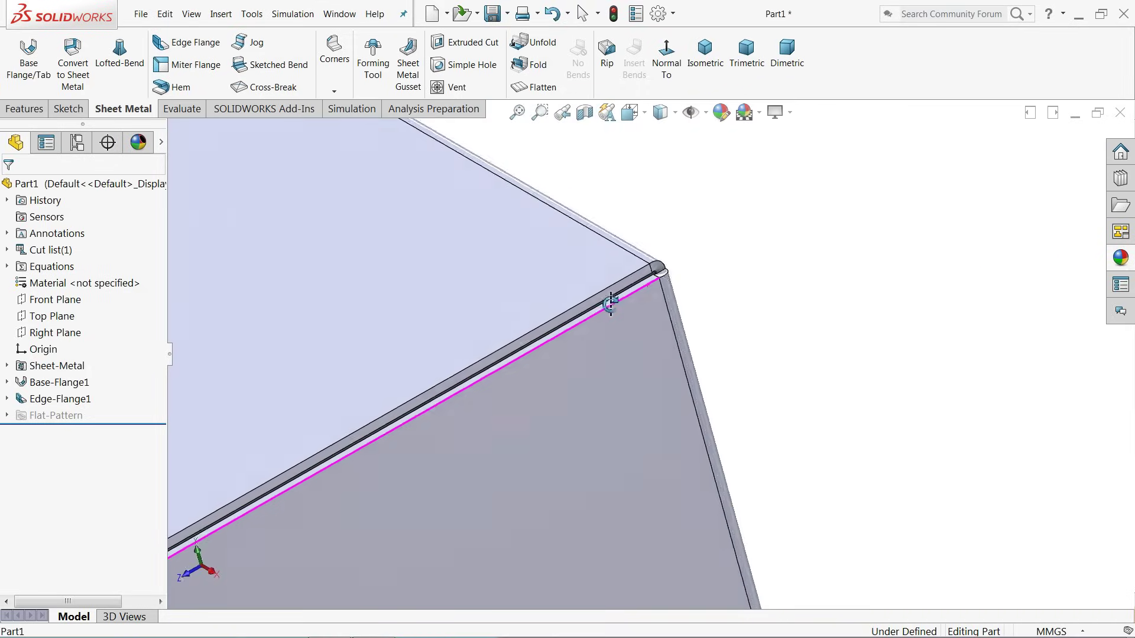
pyautogui.scroll(3, 628, 461)
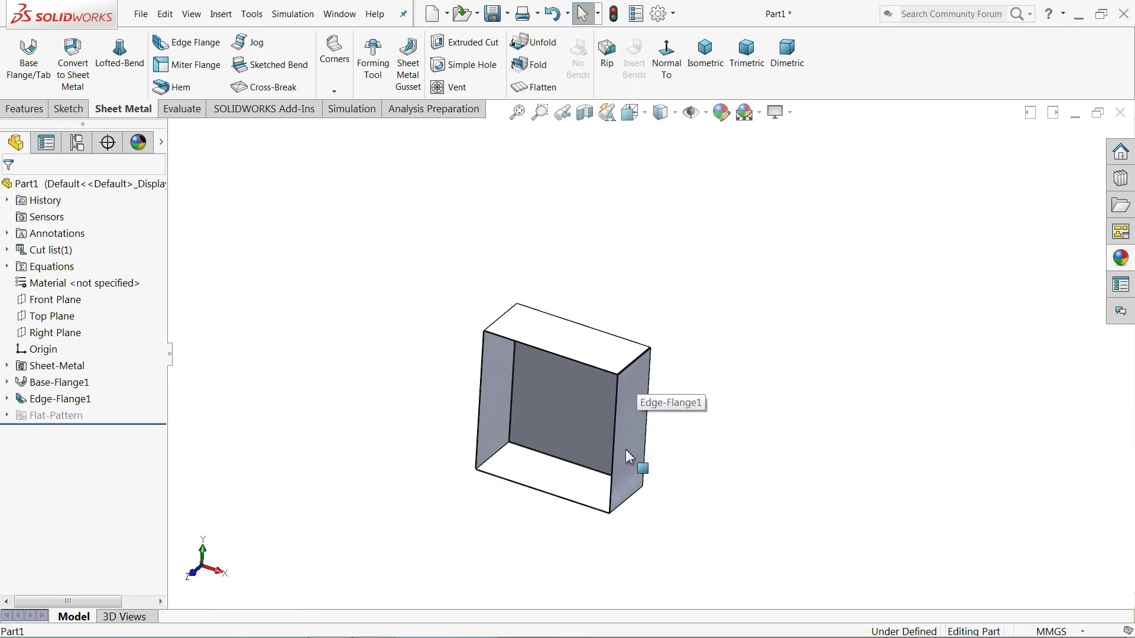
pyautogui.scroll(-3, 590, 417)
pyautogui.moveTo(591, 418); pyautogui.dragTo(572, 399, button='middle')
# Step: Start a second edge flange on the opening's top and vertical side edges
pyautogui.click(207, 46)
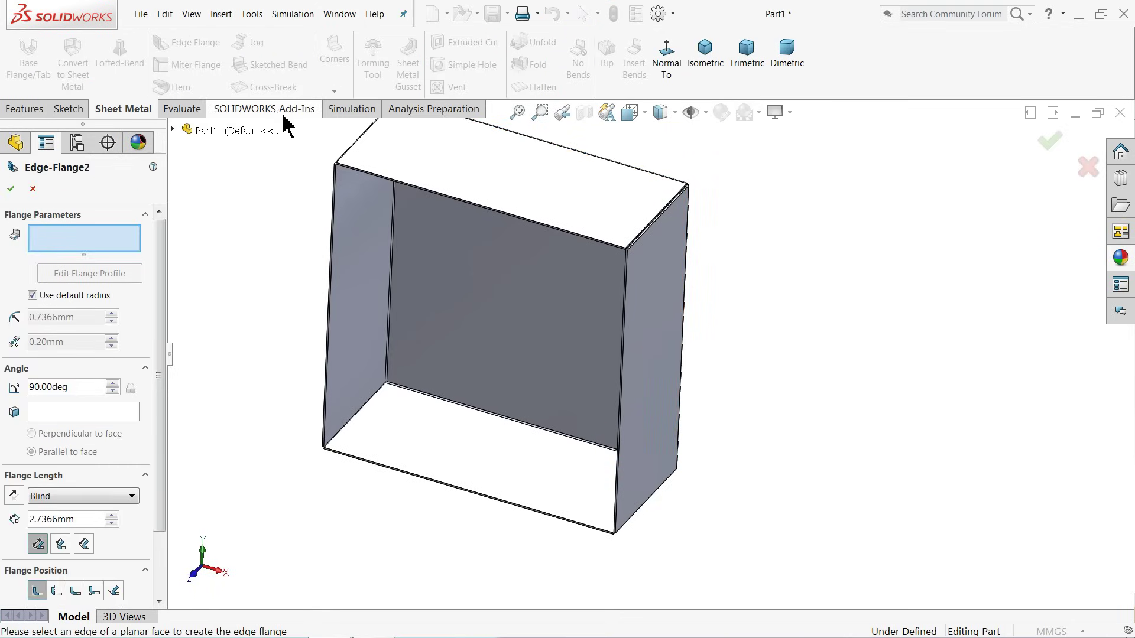
pyautogui.scroll(-5, 562, 253)
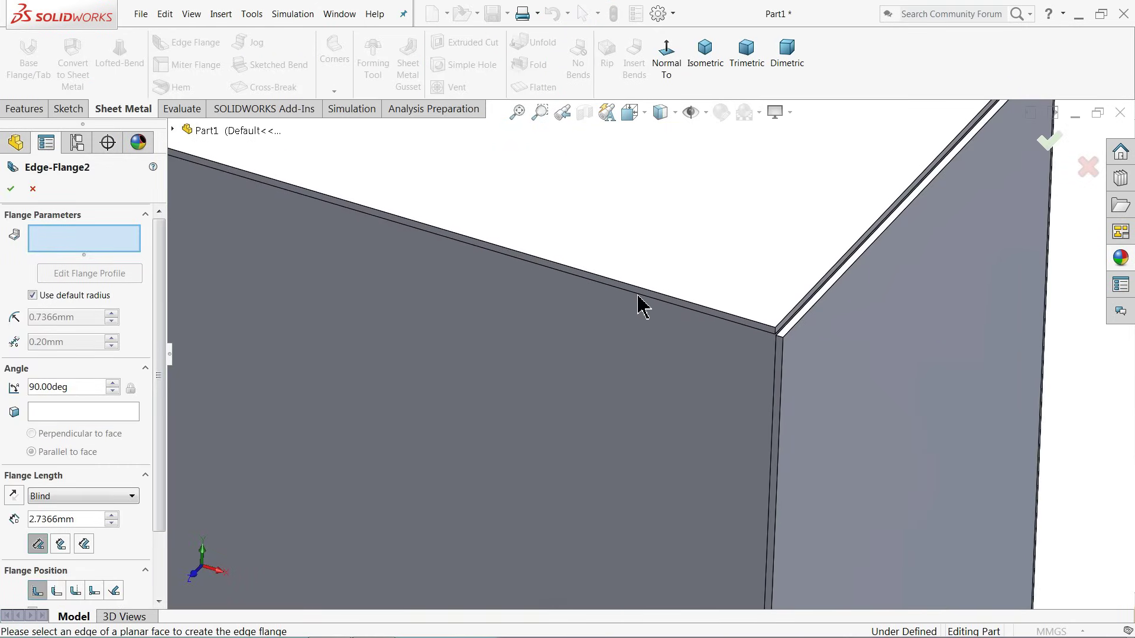
pyautogui.click(650, 302)
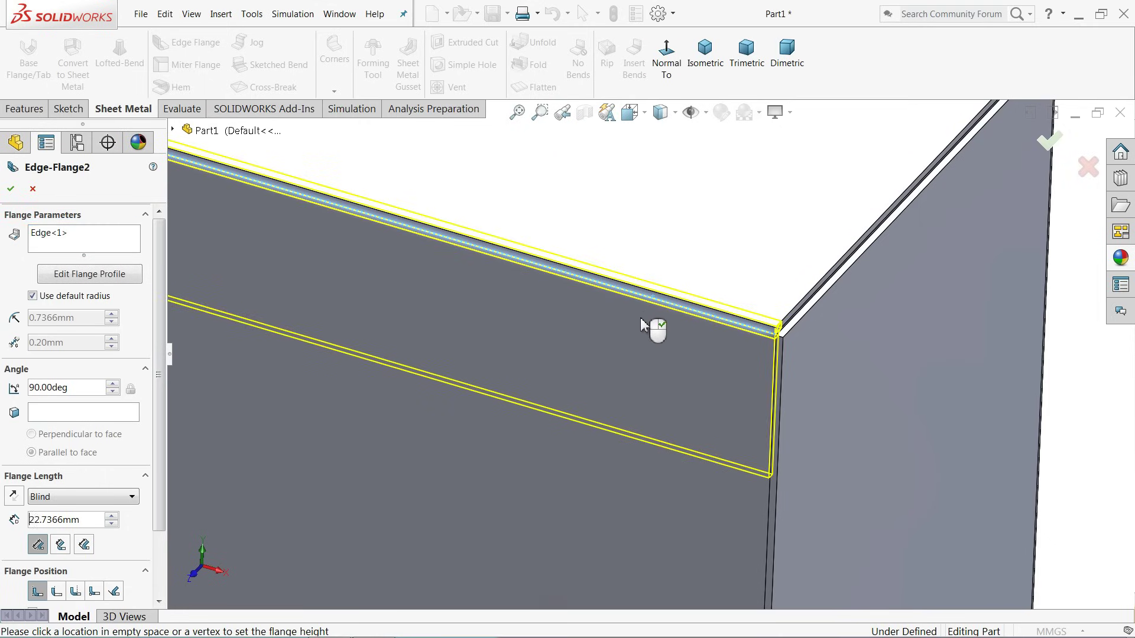
pyautogui.scroll(6, 633, 398)
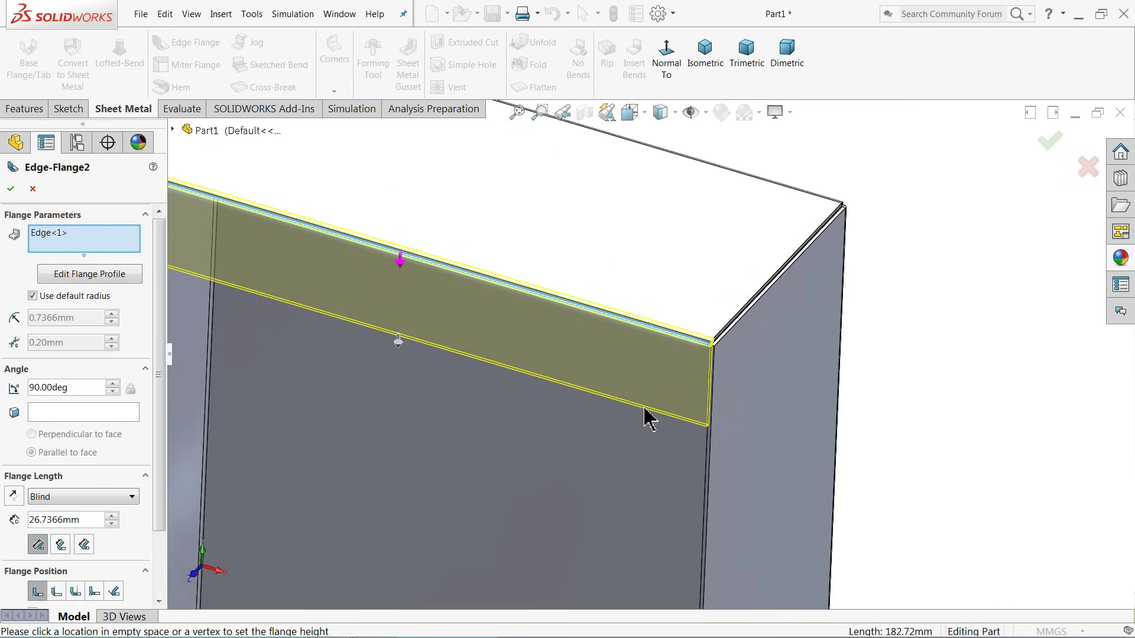
pyautogui.scroll(-5, 679, 428)
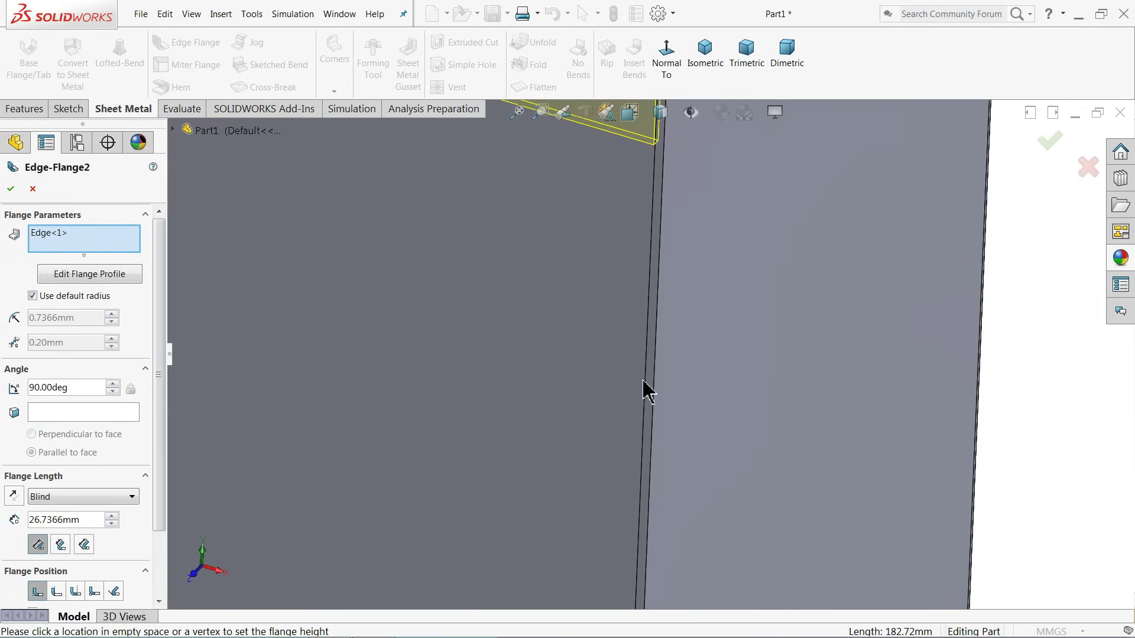
pyautogui.click(644, 387)
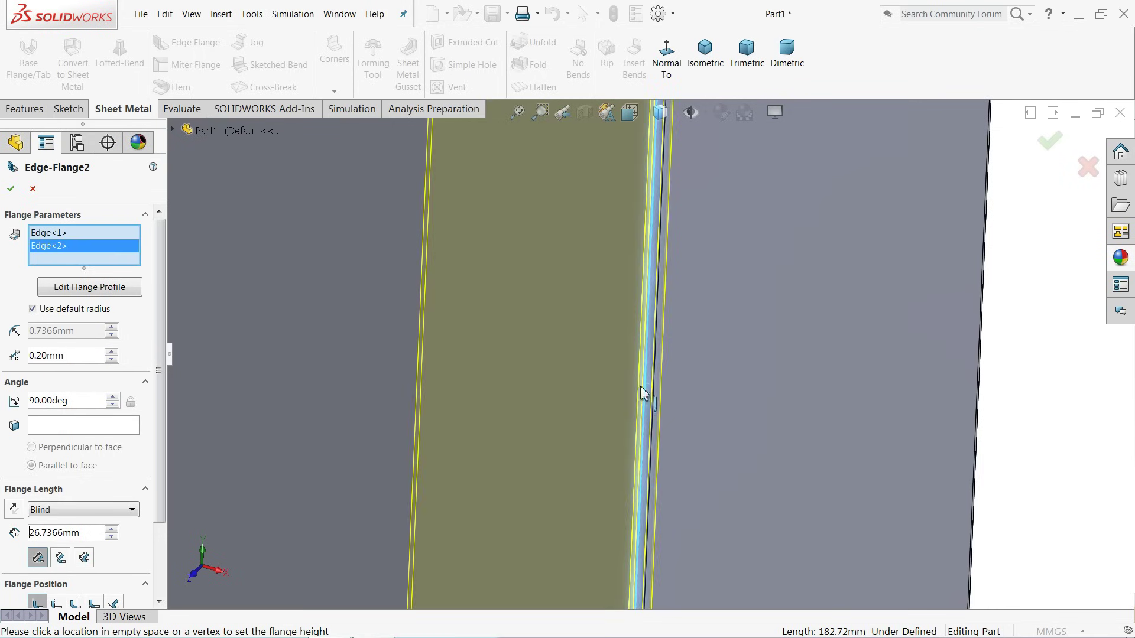
pyautogui.press('f')
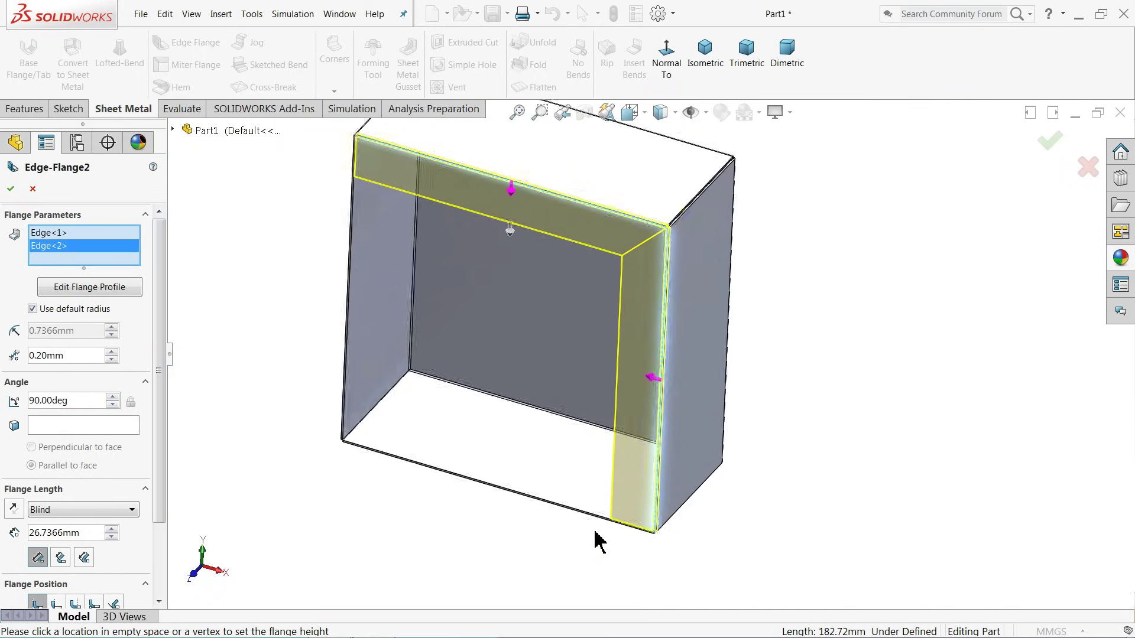
pyautogui.scroll(-5, 597, 534)
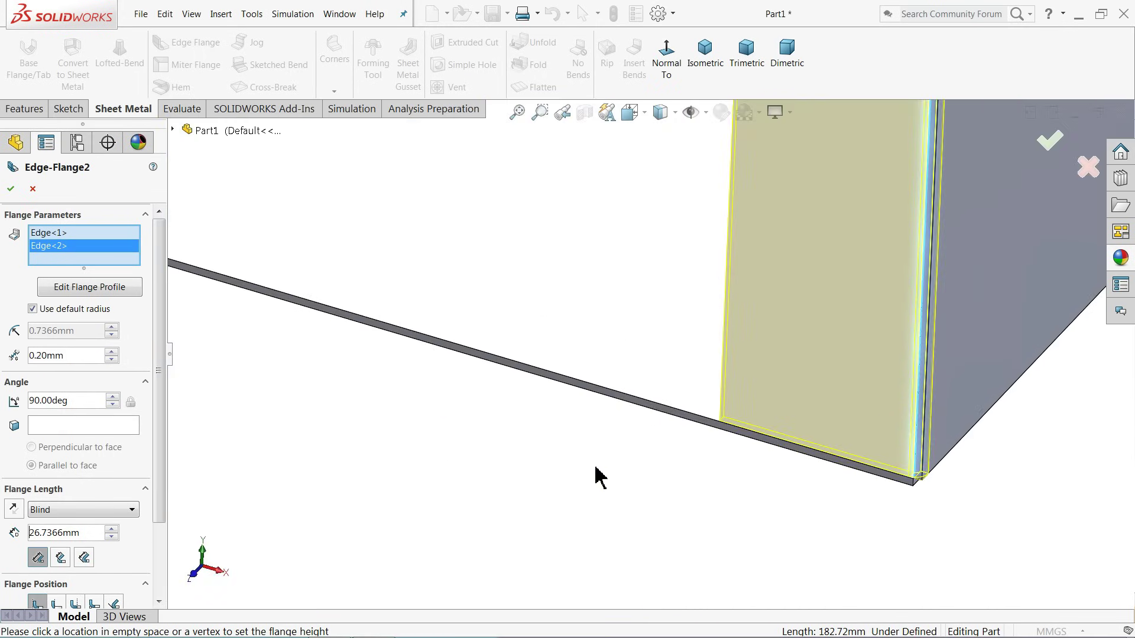
# Step: Add the opening's bottom and left edges as Edge<3> and Edge<4> and inspect the preview
pyautogui.click(659, 411)
pyautogui.scroll(3, 591, 337)
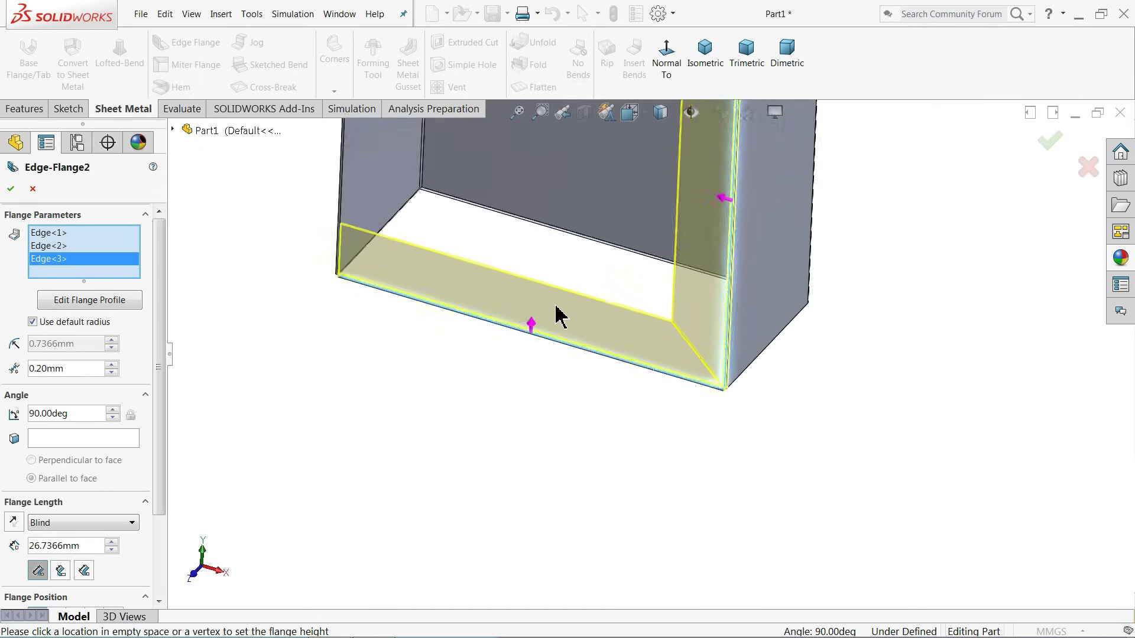
pyautogui.scroll(-4, 489, 266)
pyautogui.click(423, 289)
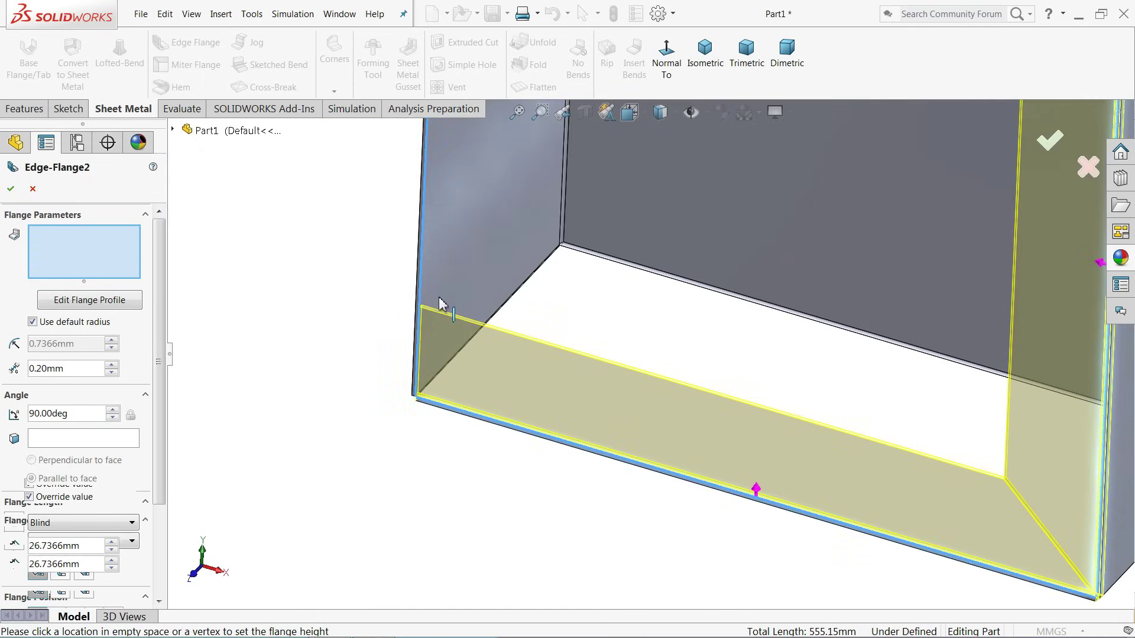
pyautogui.scroll(-2, 523, 354)
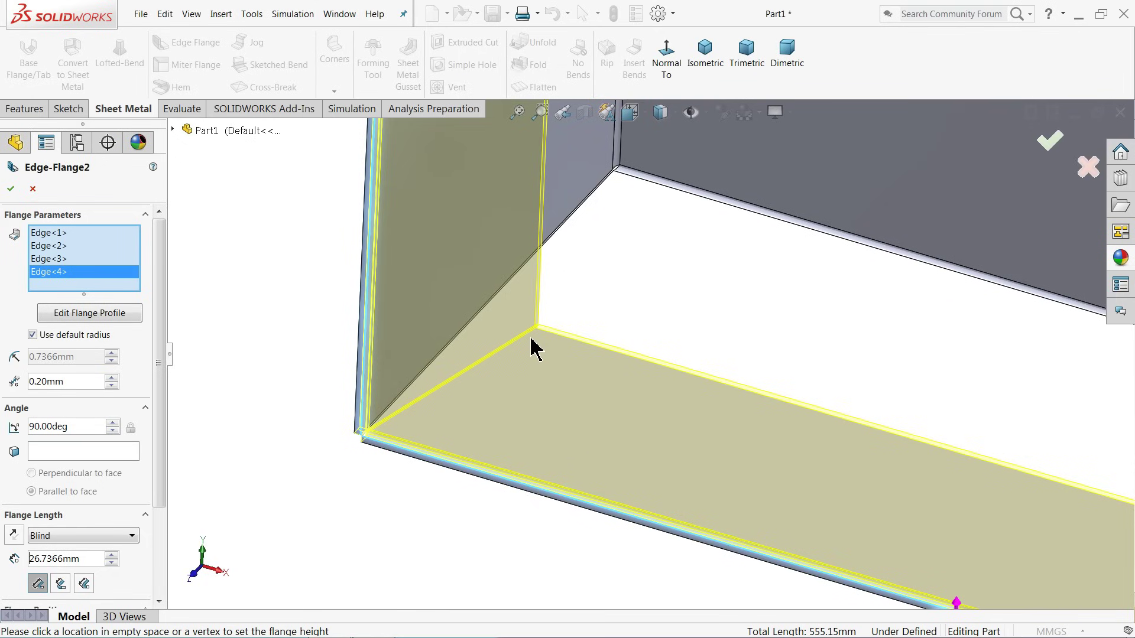
pyautogui.scroll(8, 540, 343)
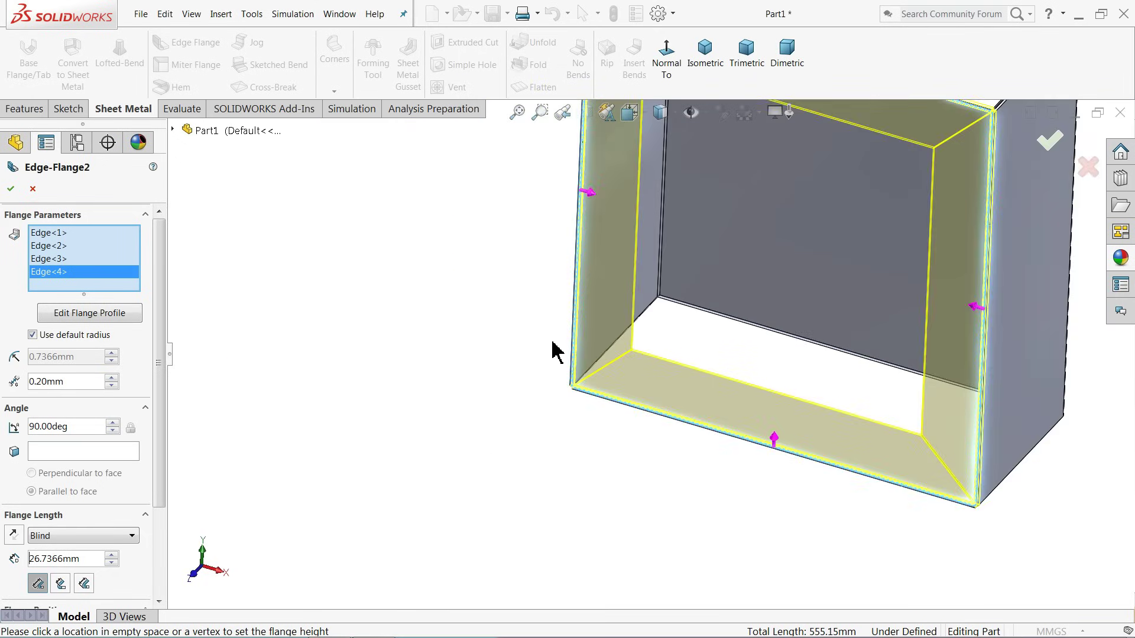
pyautogui.scroll(-3, 761, 261)
pyautogui.moveTo(721, 317); pyautogui.dragTo(726, 297, button='middle')
pyautogui.scroll(-1, 732, 294)
pyautogui.scroll(3, 752, 303)
pyautogui.scroll(-3, 752, 304)
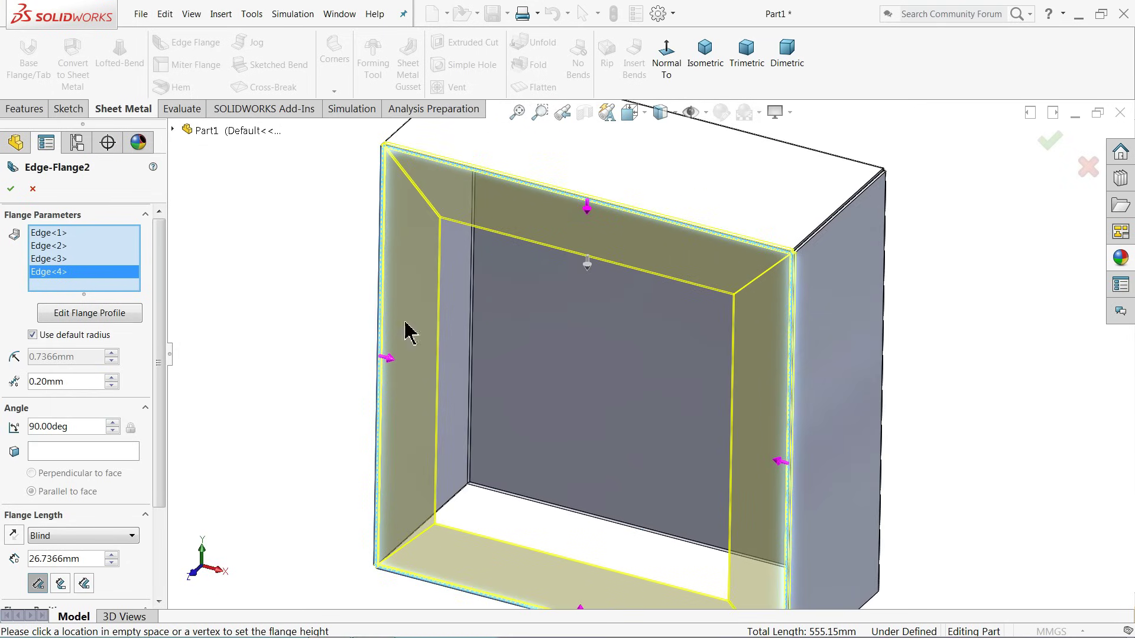
pyautogui.scroll(1, 490, 342)
pyautogui.scroll(-1, 693, 361)
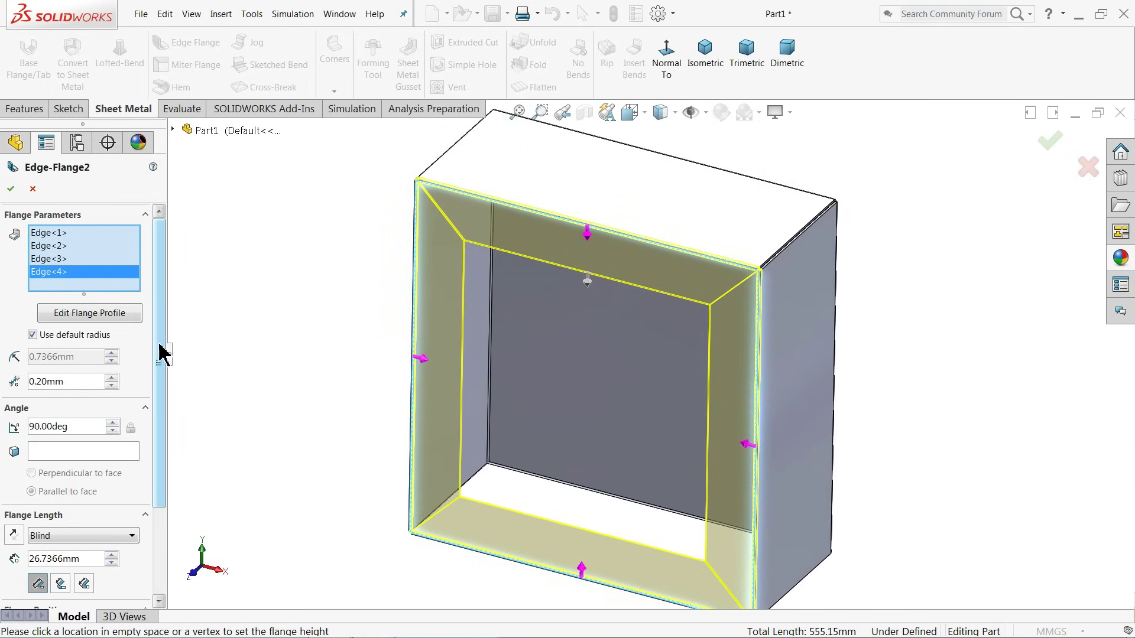
pyautogui.scroll(-4, 532, 248)
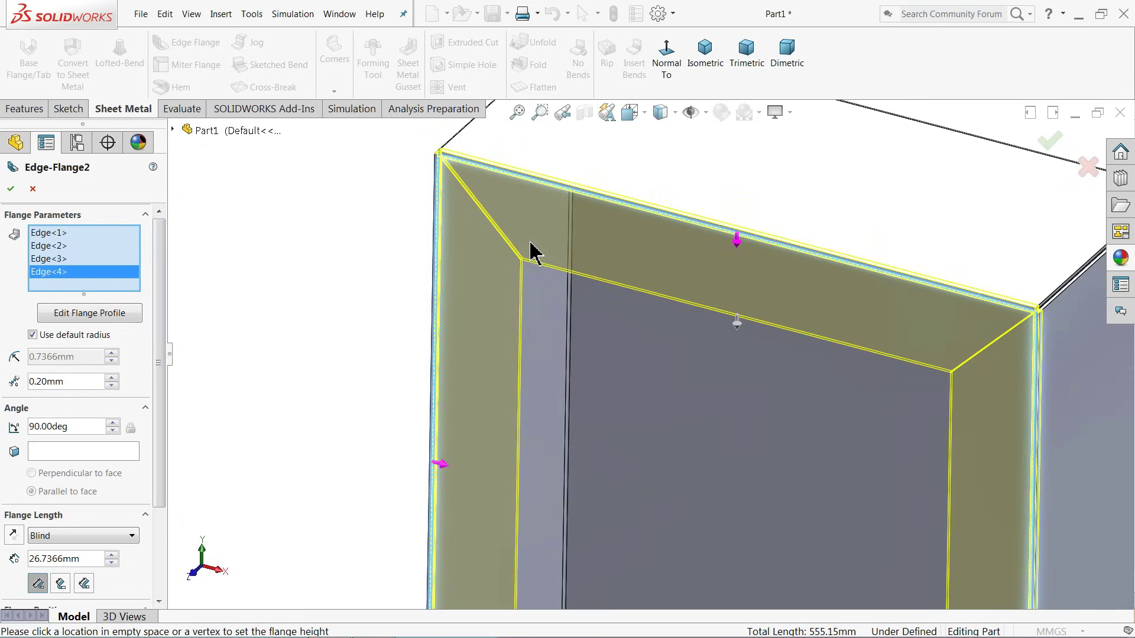
pyautogui.scroll(-2, 595, 343)
pyautogui.moveTo(619, 309); pyautogui.dragTo(692, 330, button='middle')
pyautogui.scroll(-5, 876, 274)
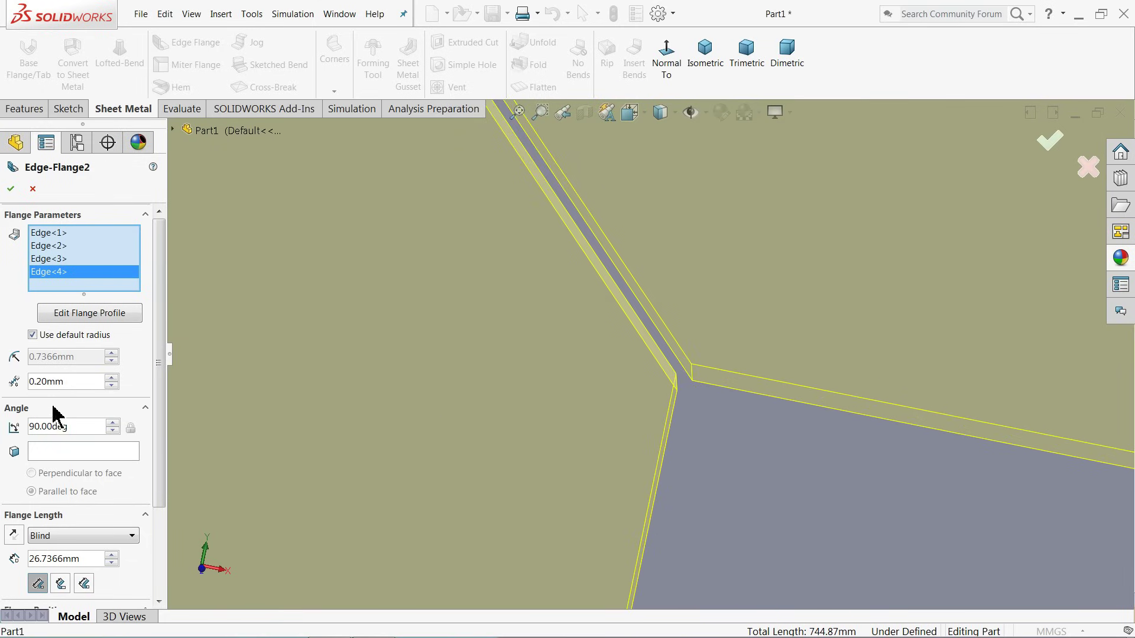
# Step: Change the flange length from 26.7366 to 20 mm and accept Edge-Flange2
pyautogui.moveTo(160, 436); pyautogui.dragTo(159, 539)
pyautogui.moveTo(85, 438); pyautogui.dragTo(21, 437)
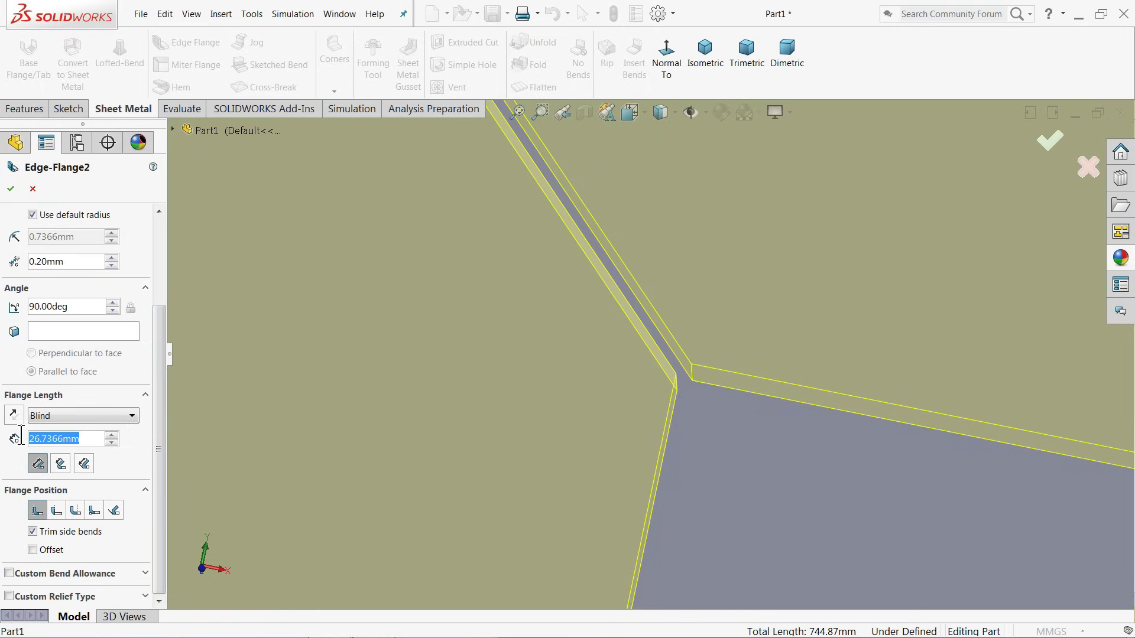
pyautogui.write('20.00mm')
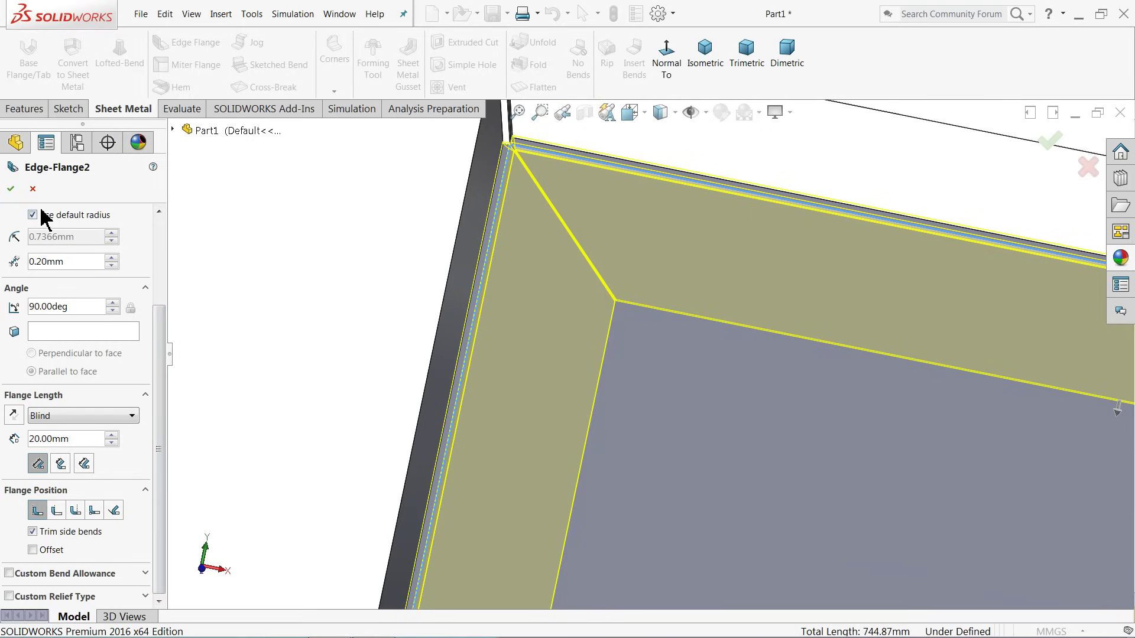
pyautogui.click(11, 191)
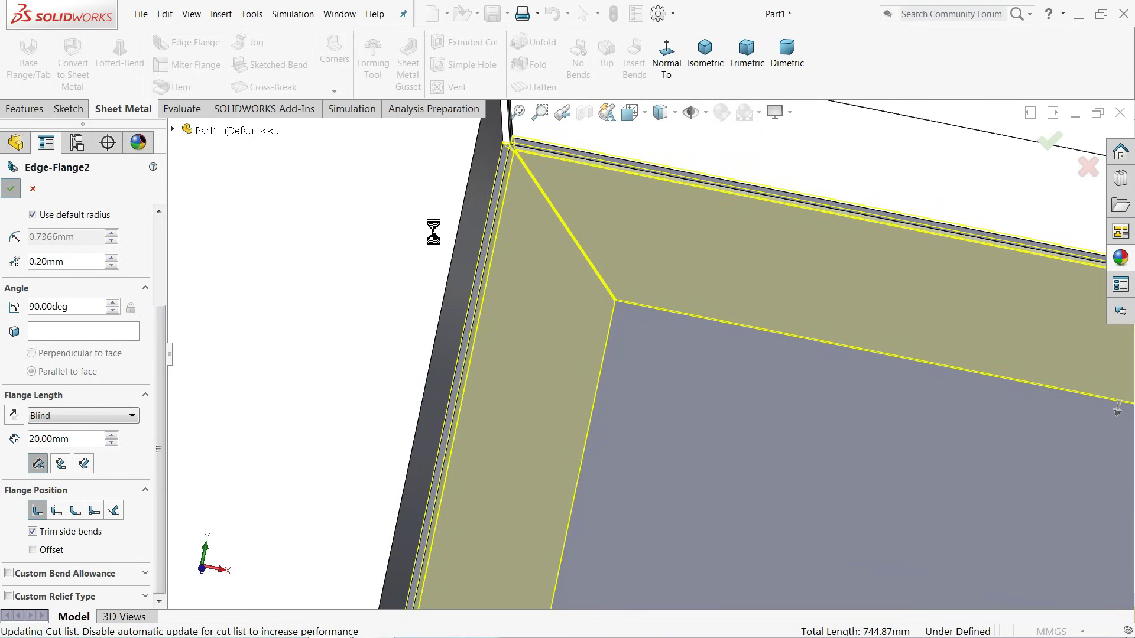
pyautogui.moveTo(587, 220); pyautogui.dragTo(541, 208, button='middle')
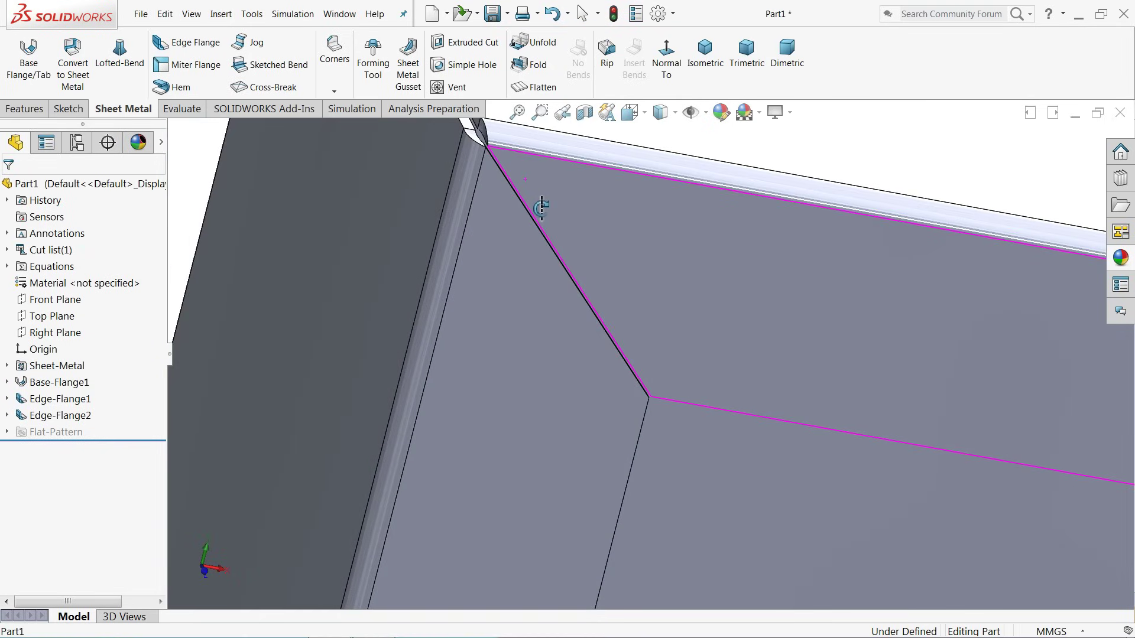
# Step: Zoom around the front flange corner to inspect the finished box
pyautogui.scroll(-5, 520, 183)
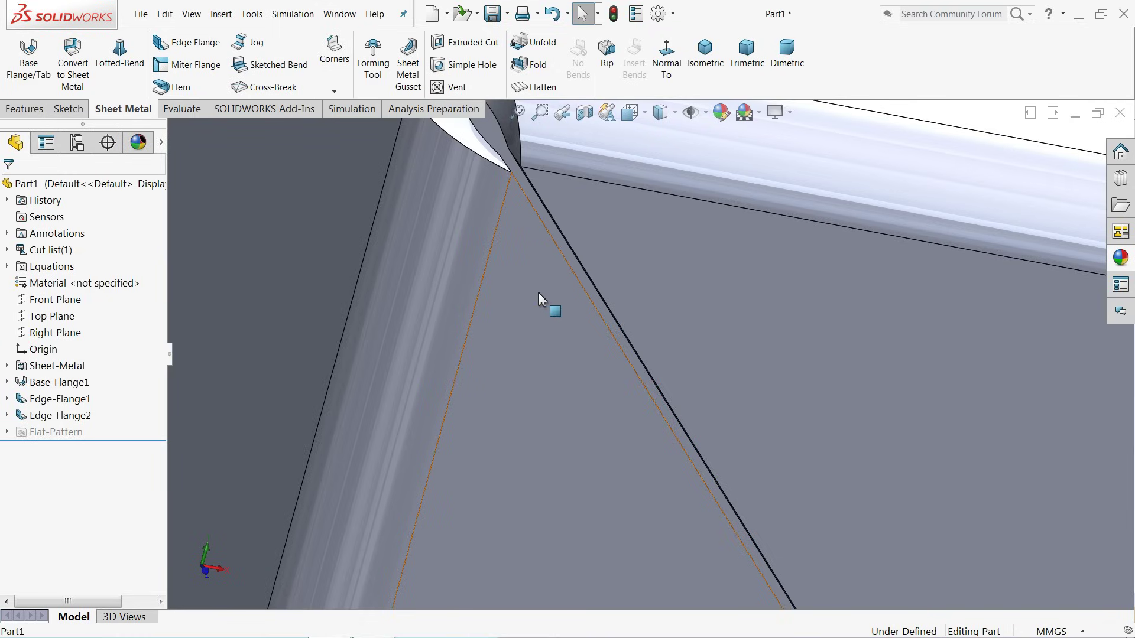
pyautogui.scroll(5, 537, 292)
pyautogui.scroll(3, 643, 361)
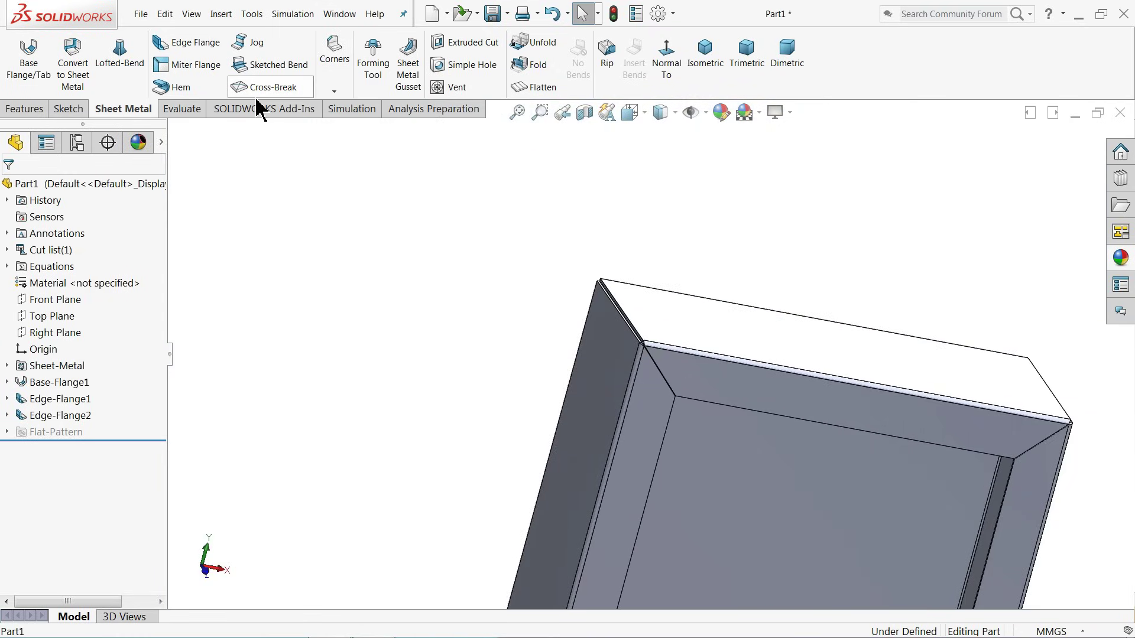
# Step: Start a third edge flange and select the four inner edges of the box opening
pyautogui.click(188, 46)
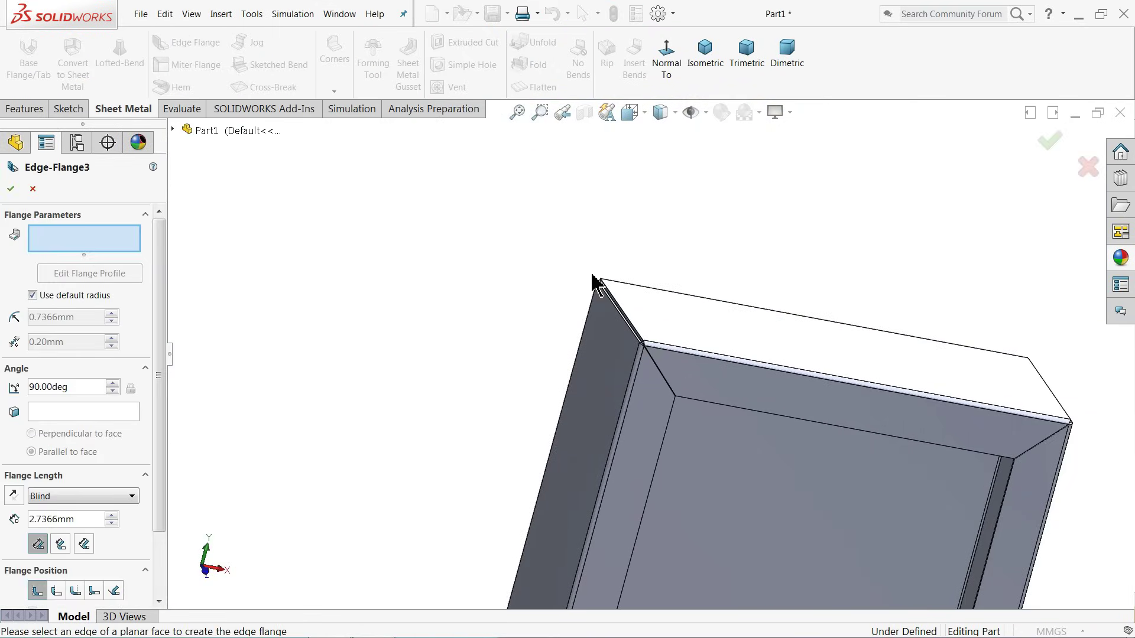
pyautogui.scroll(-3, 747, 467)
pyautogui.scroll(5, 786, 458)
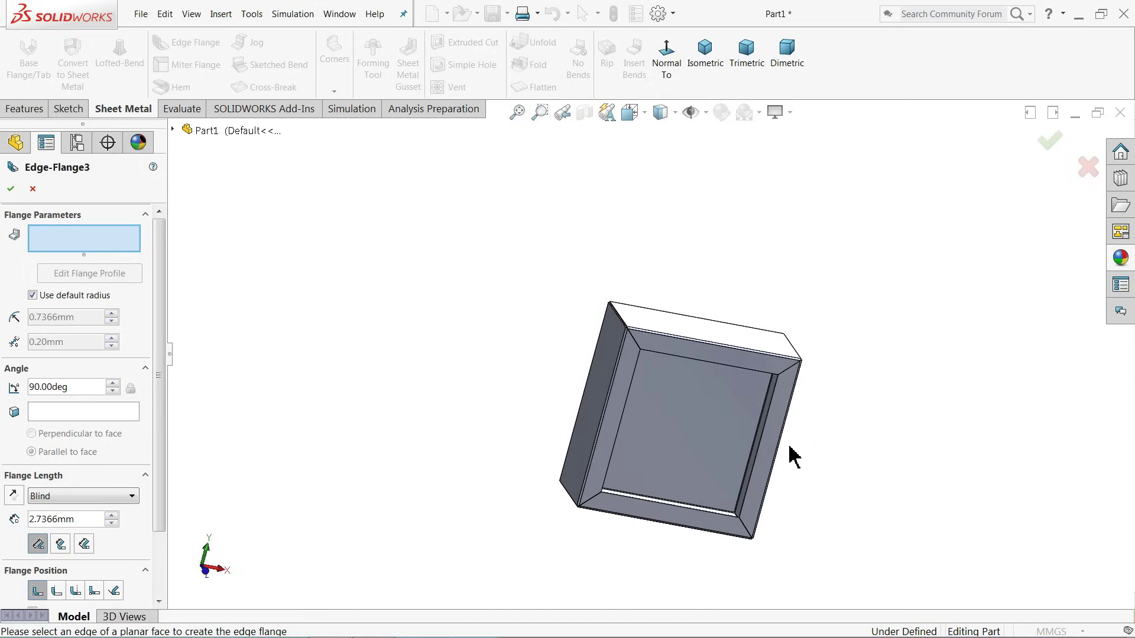
pyautogui.moveTo(790, 455); pyautogui.dragTo(818, 451, button='middle')
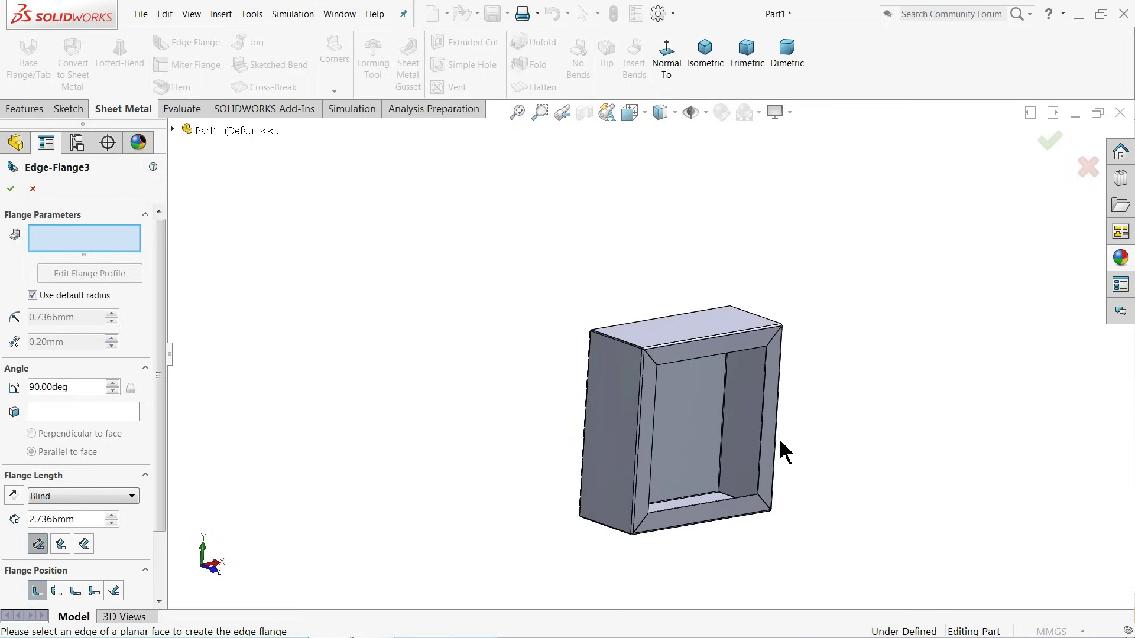
pyautogui.scroll(-6, 762, 464)
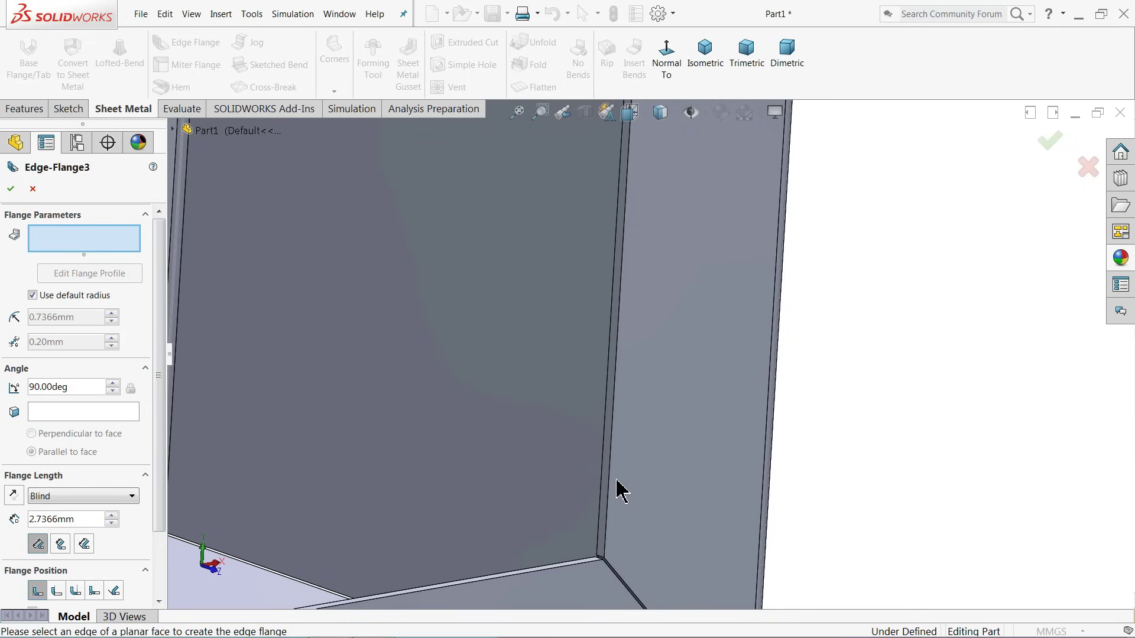
pyautogui.click(609, 482)
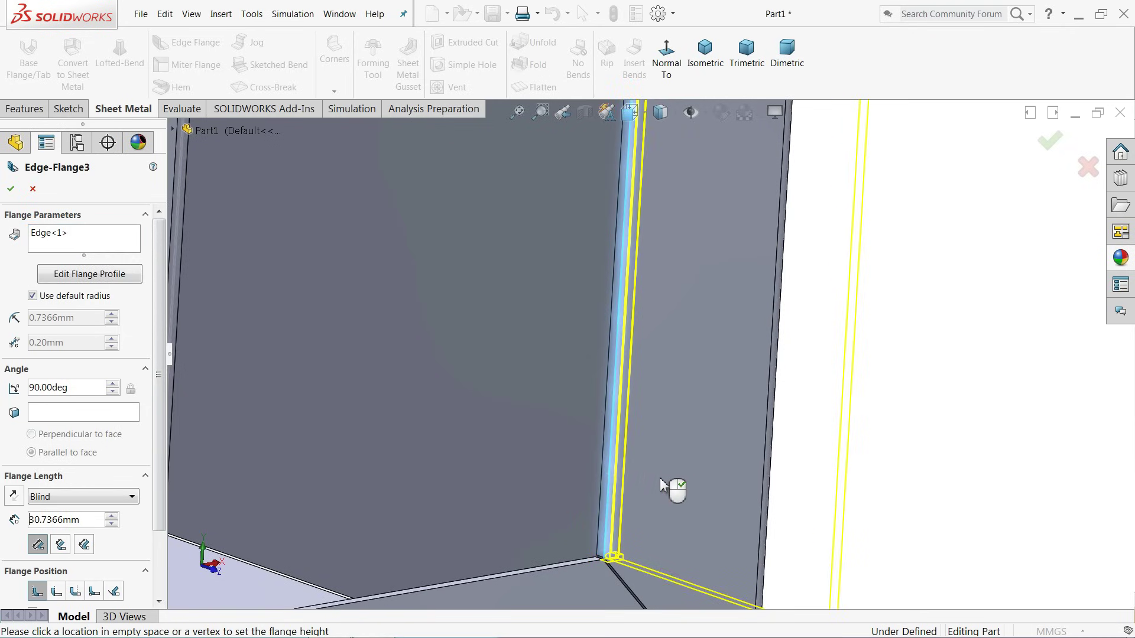
pyautogui.scroll(5, 662, 484)
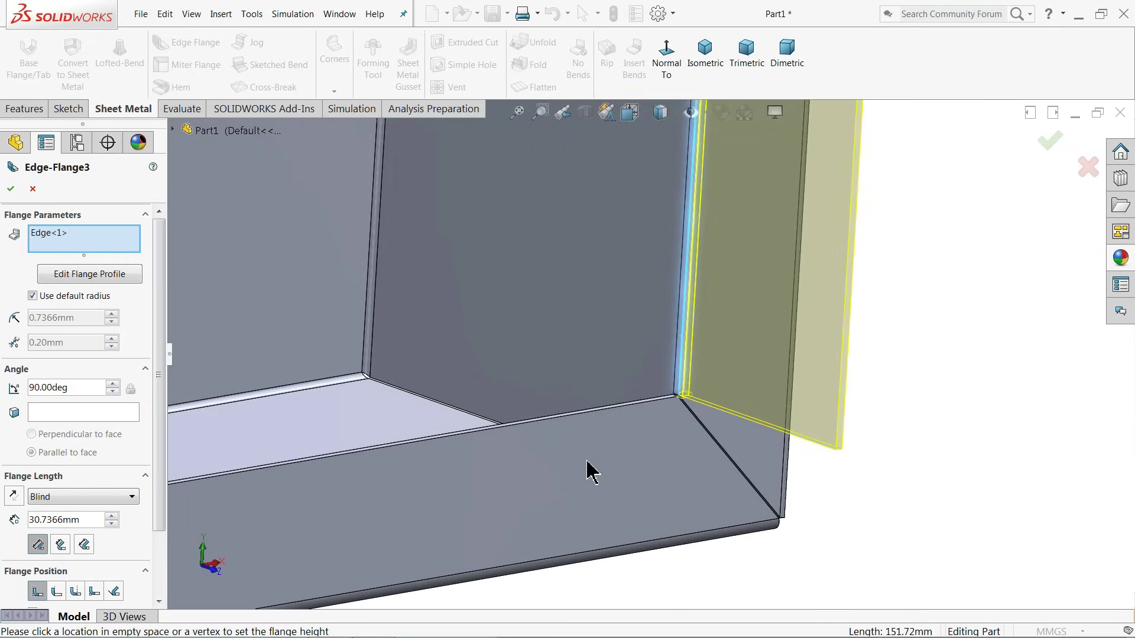
pyautogui.click(619, 408)
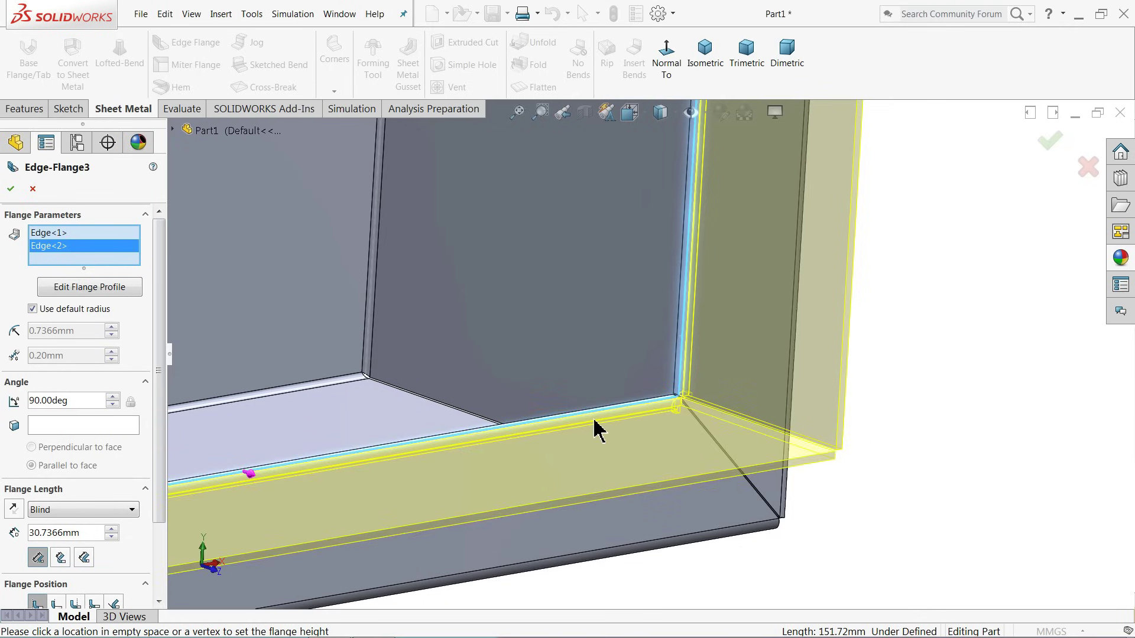
pyautogui.scroll(3, 385, 413)
pyautogui.scroll(-8, 355, 419)
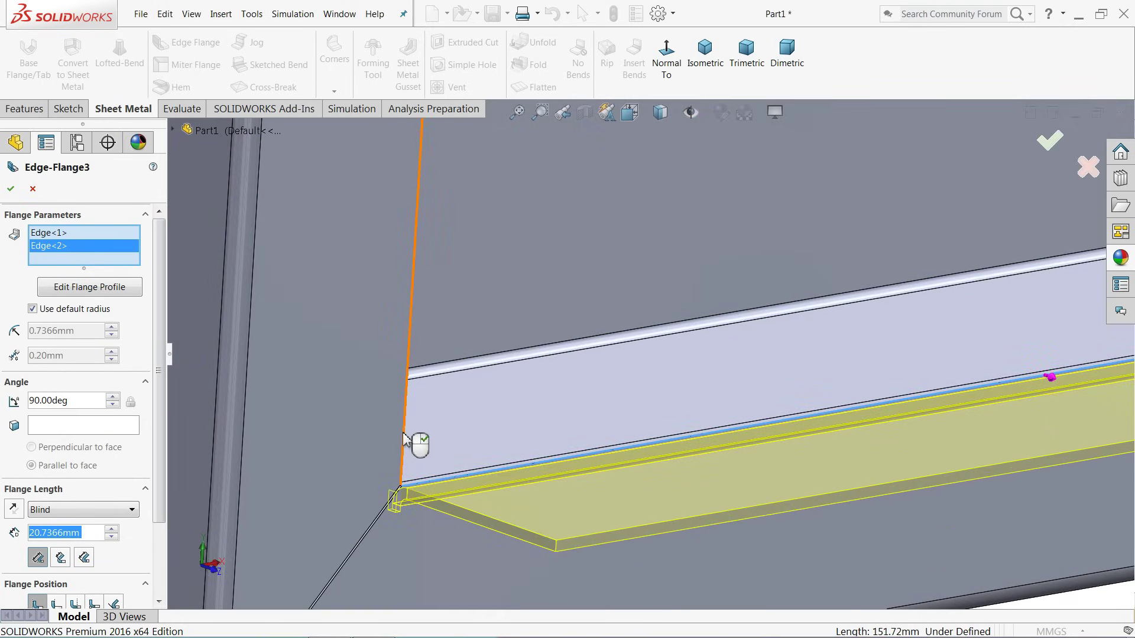
pyautogui.click(405, 442)
pyautogui.scroll(6, 418, 438)
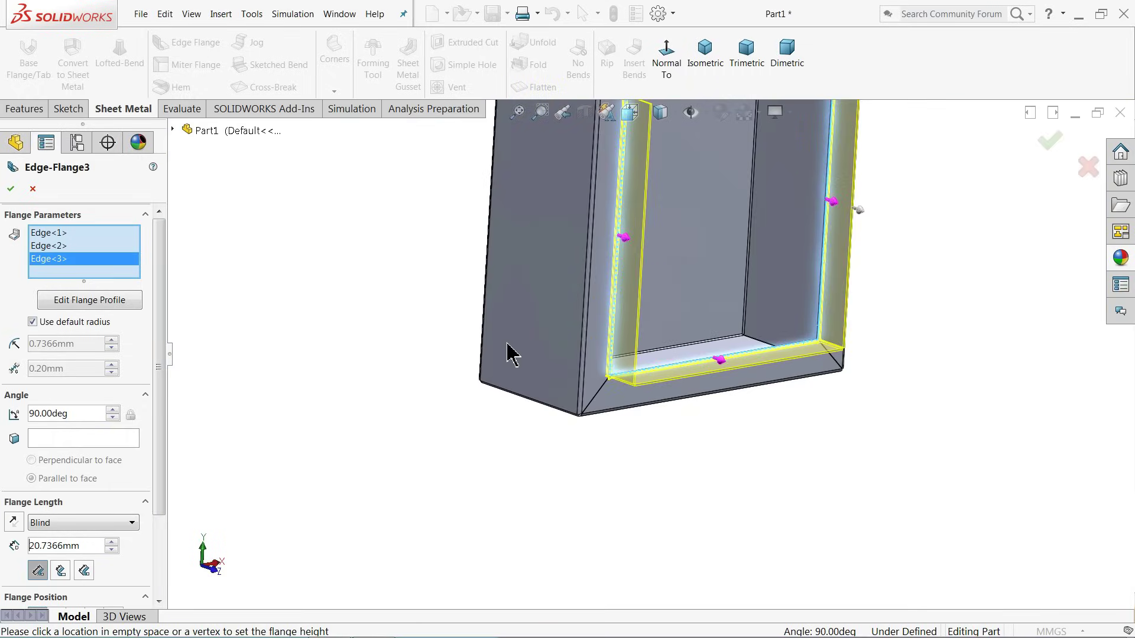
pyautogui.scroll(2, 664, 246)
pyautogui.scroll(-10, 656, 266)
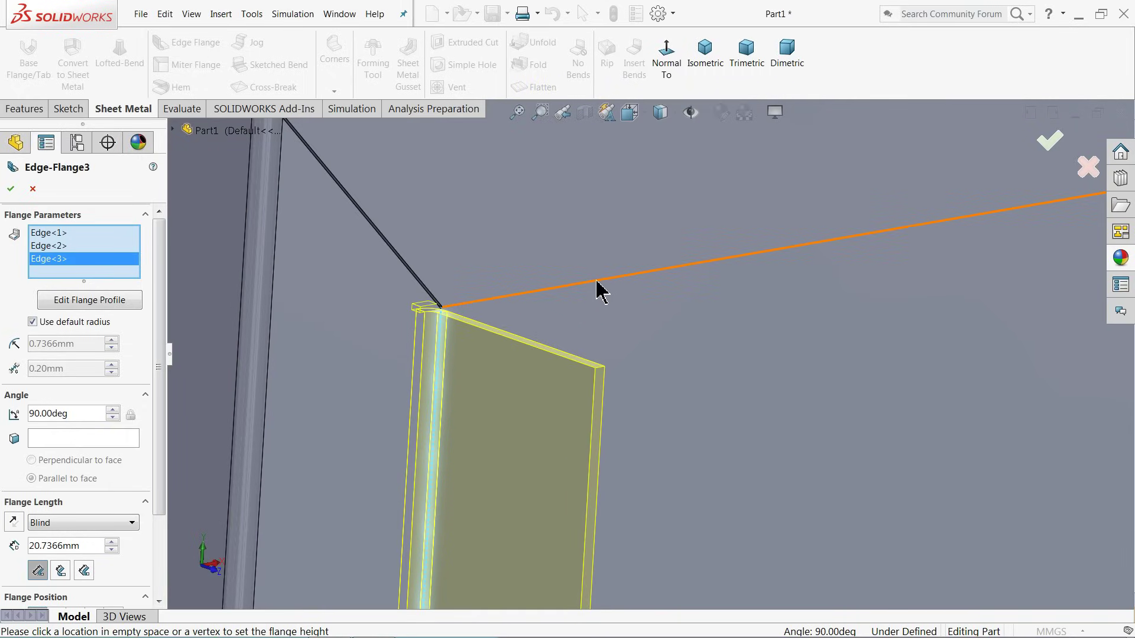
pyautogui.click(596, 281)
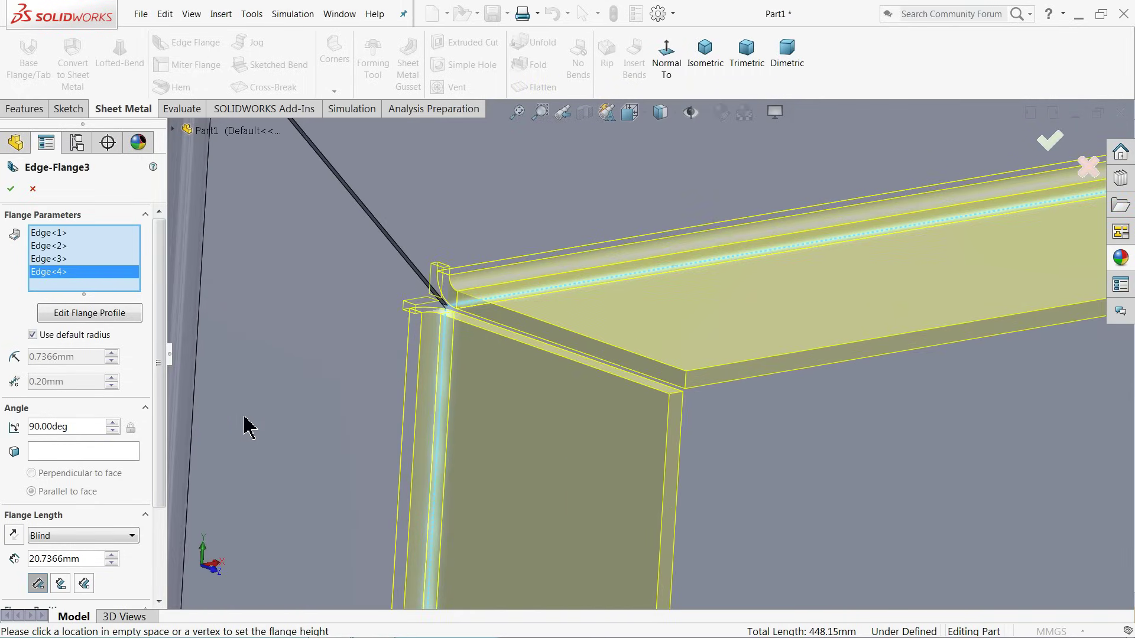
# Step: Set the flange length to 8 mm and accept Edge-Flange3
pyautogui.moveTo(164, 423); pyautogui.dragTo(157, 499)
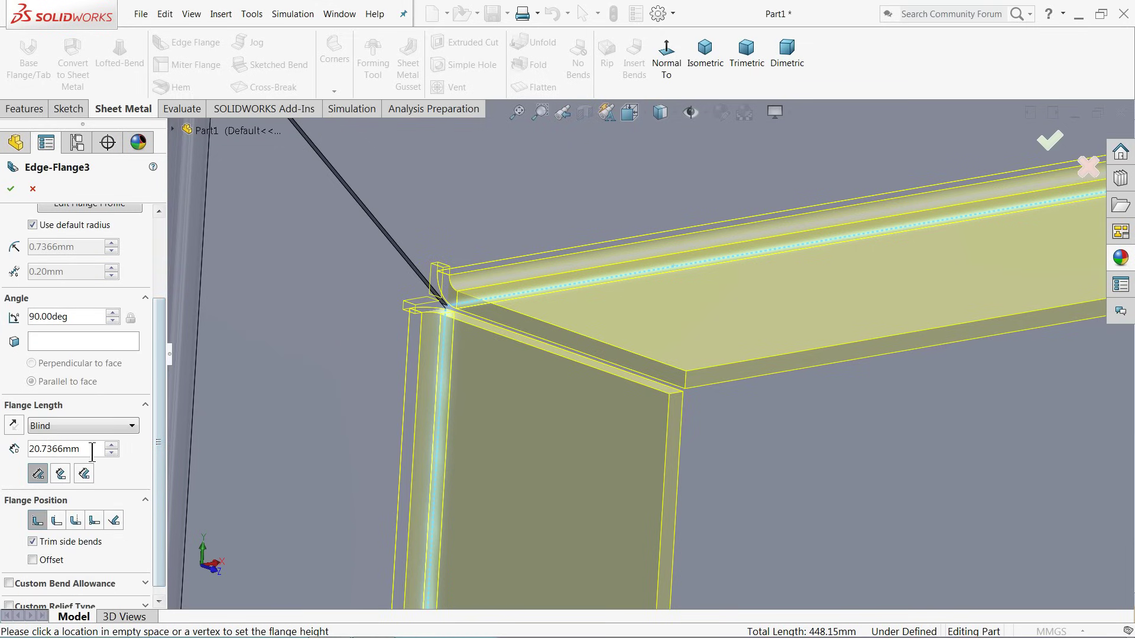
pyautogui.write('8')
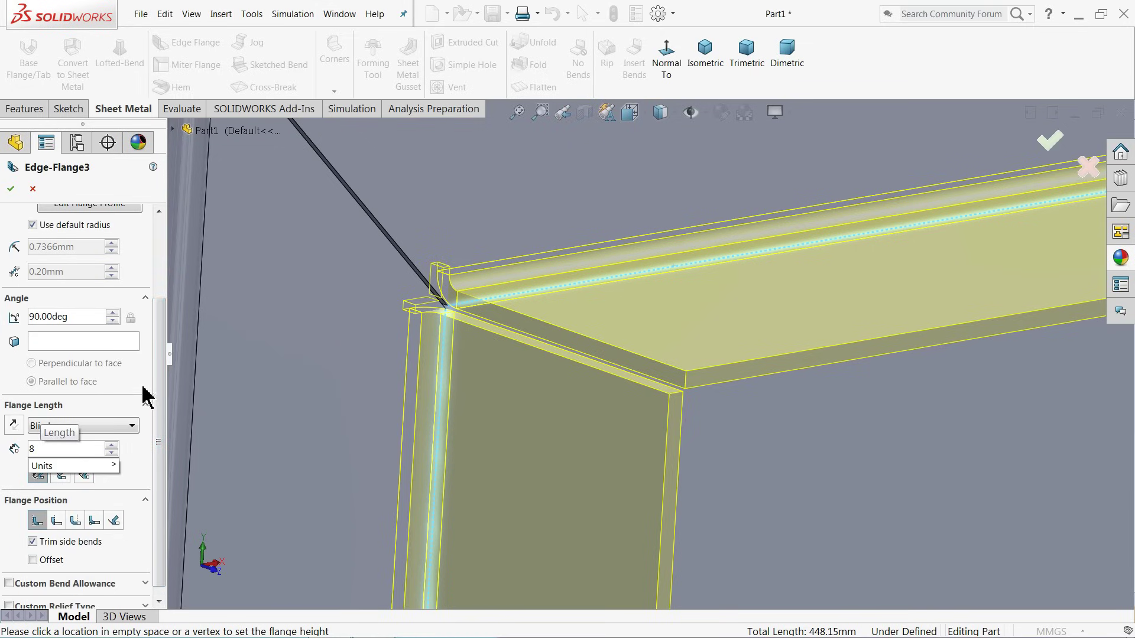
pyautogui.press('Return')
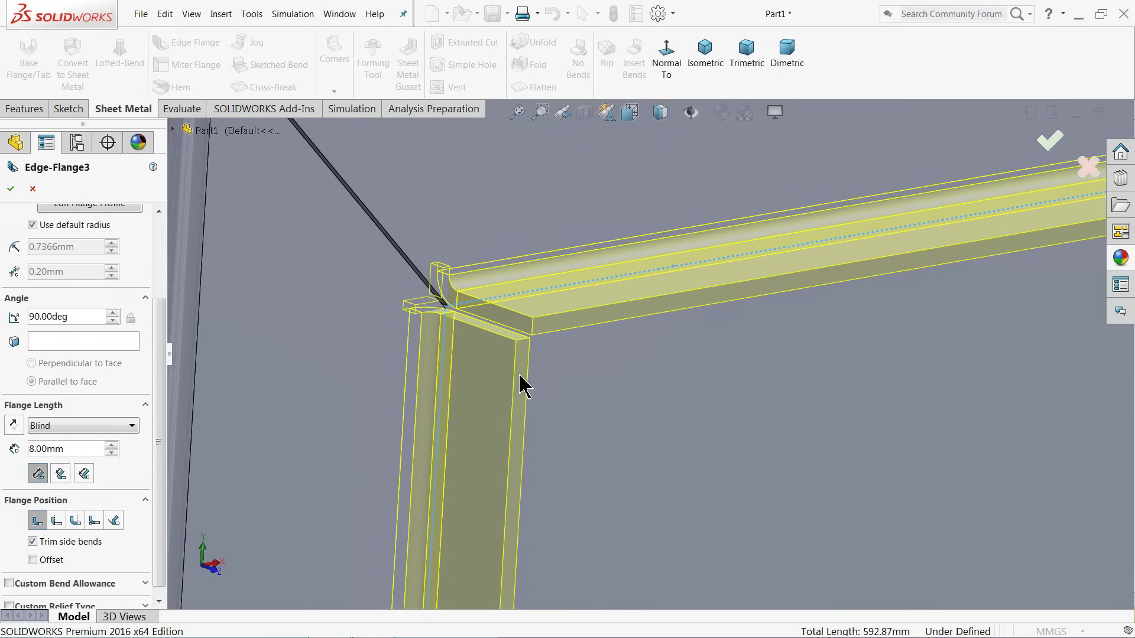
pyautogui.scroll(-4, 491, 307)
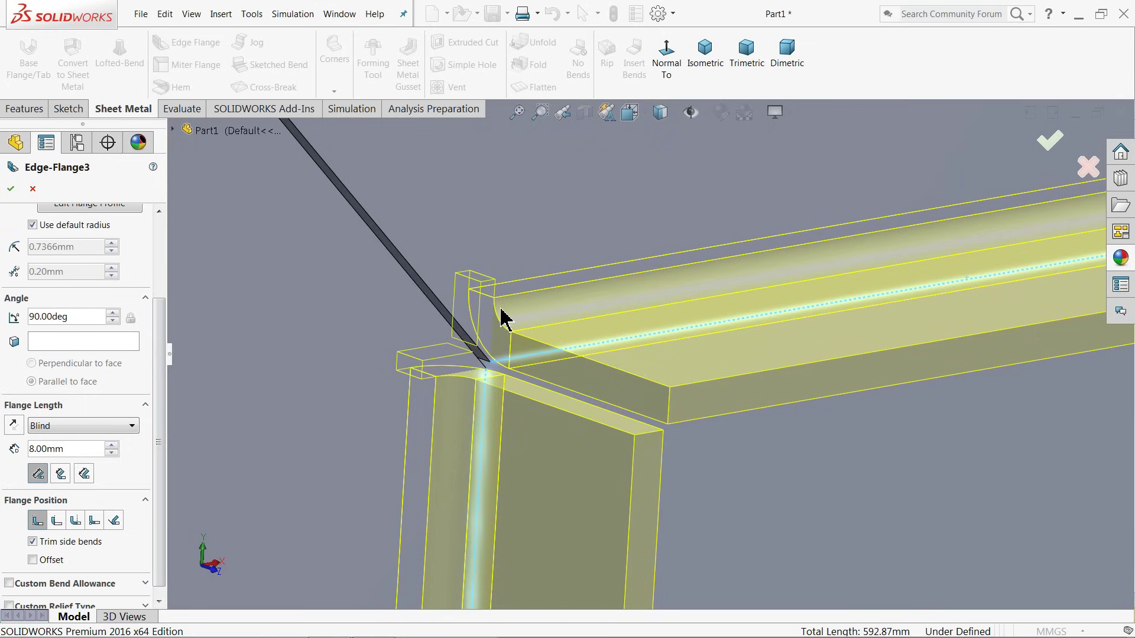
pyautogui.scroll(2, 470, 304)
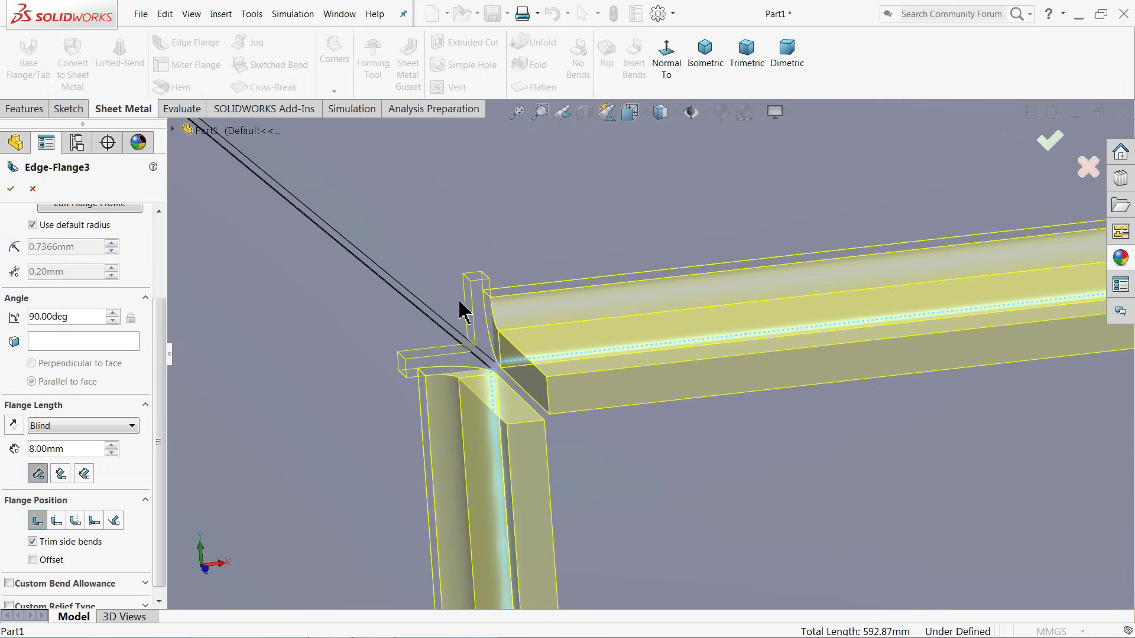
pyautogui.click(12, 189)
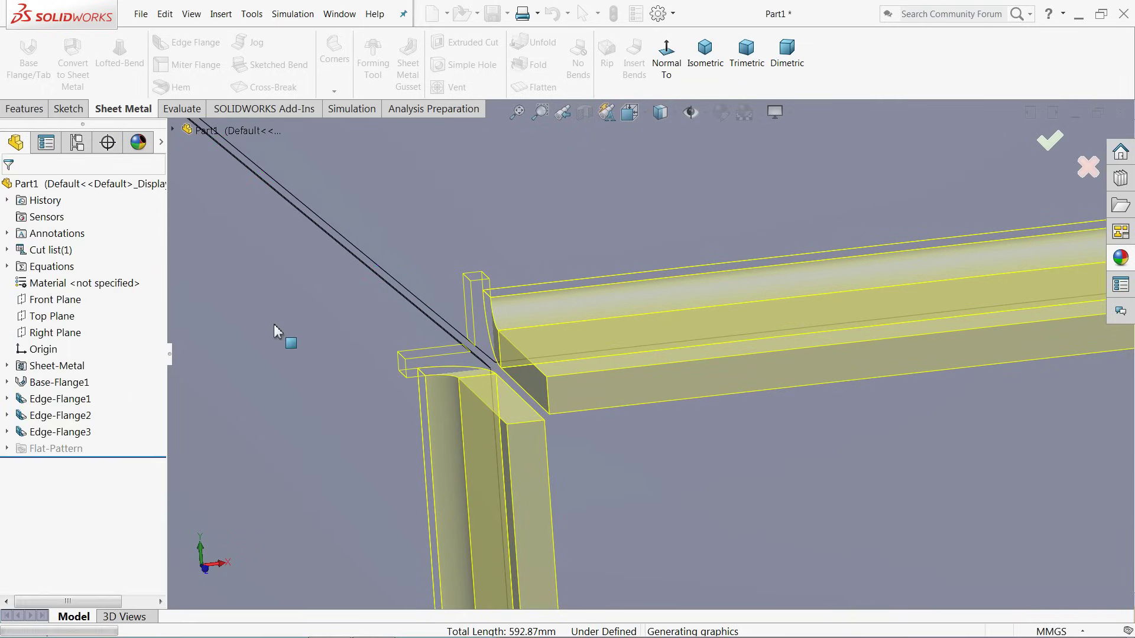
pyautogui.scroll(2, 522, 349)
pyautogui.scroll(2, 522, 349)
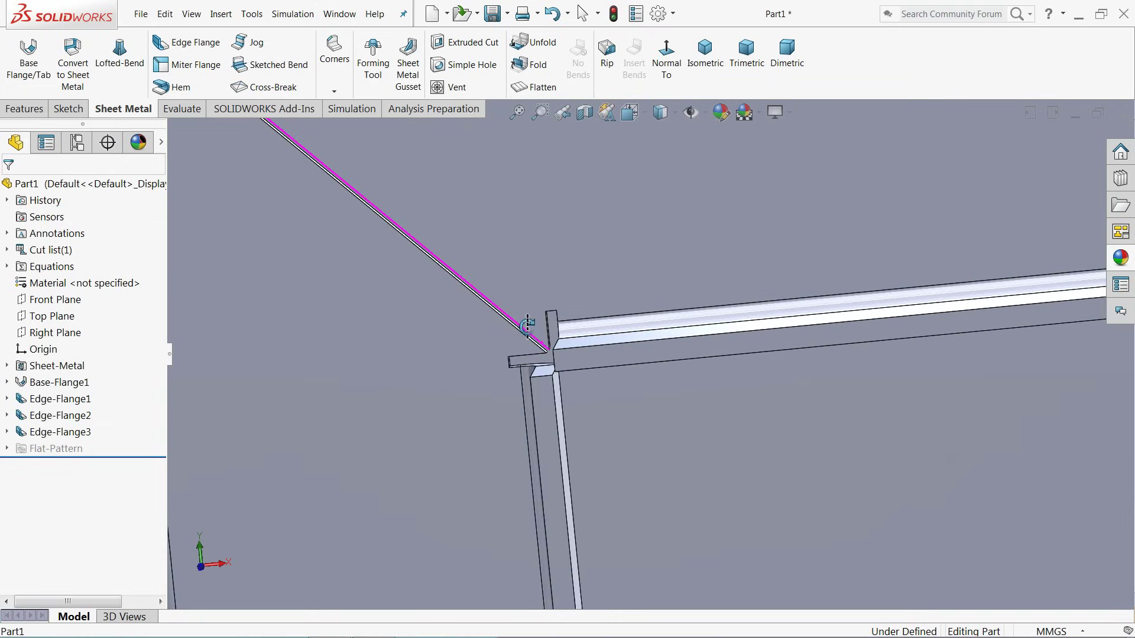
# Step: Edit Edge-Flange3 to use a custom Tear relief type and accept the change
pyautogui.click(24, 432)
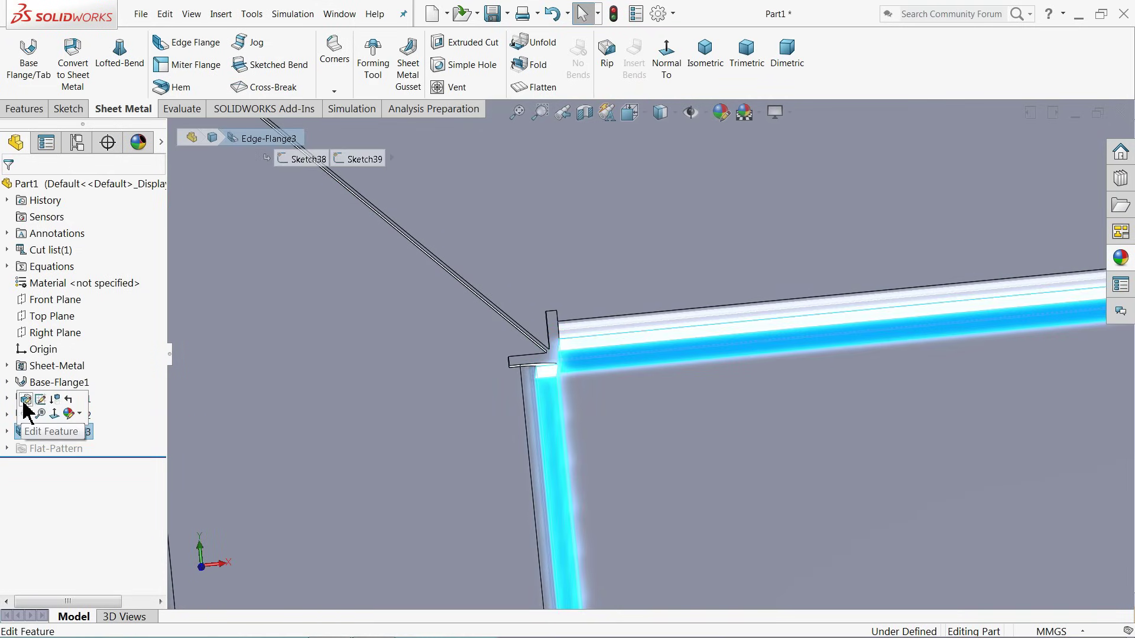
pyautogui.click(28, 397)
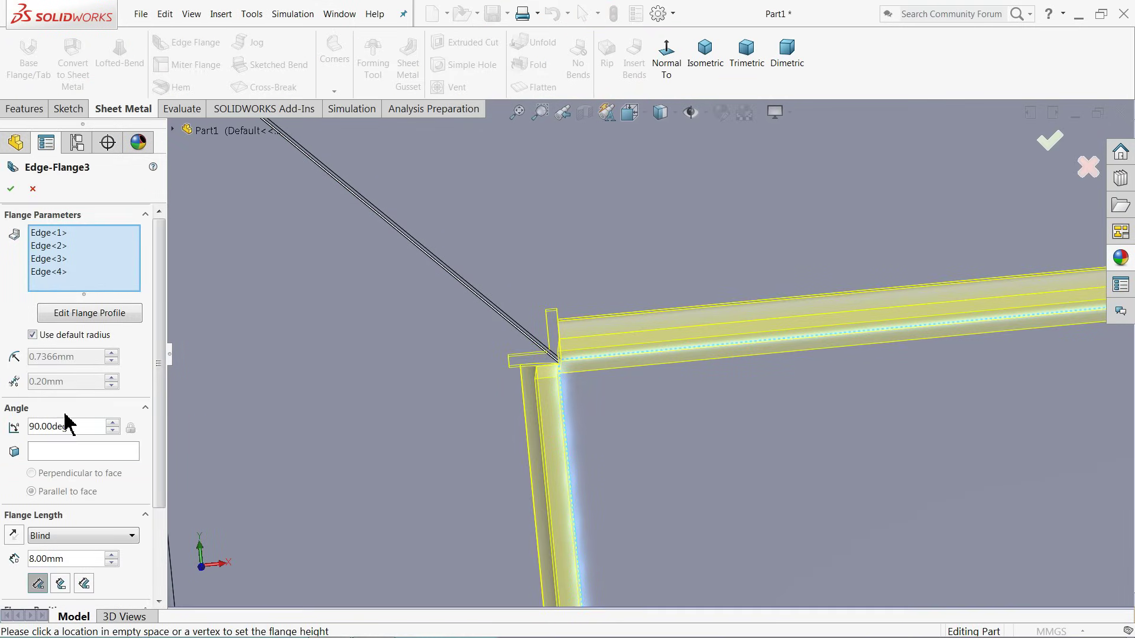
pyautogui.moveTo(155, 431); pyautogui.dragTo(157, 577)
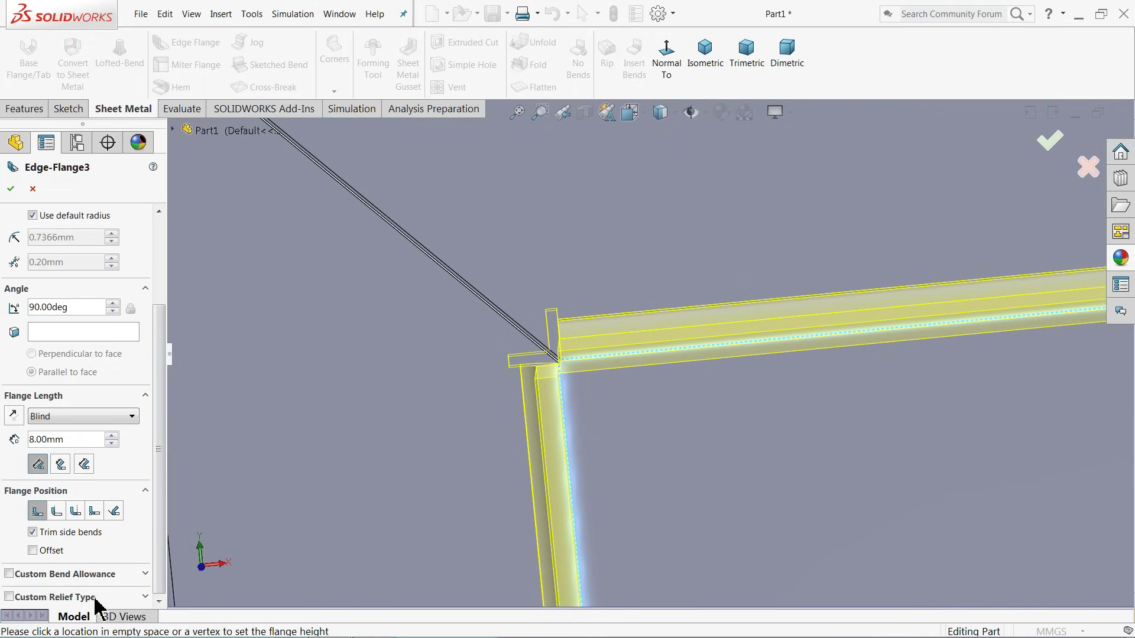
pyautogui.click(9, 597)
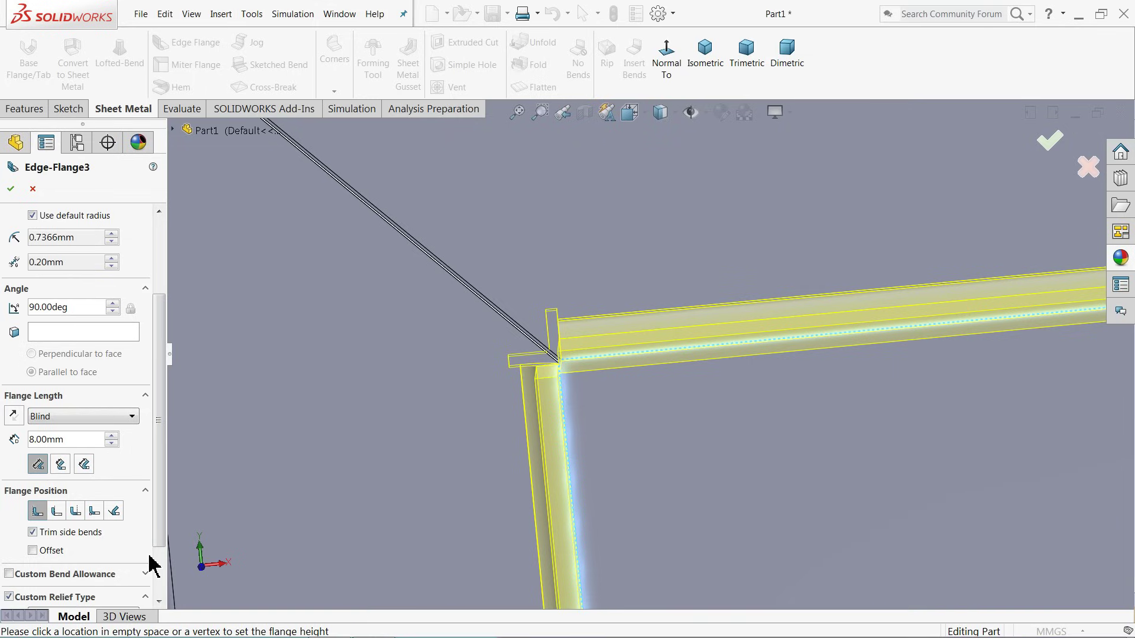
pyautogui.moveTo(159, 532); pyautogui.dragTo(157, 601)
pyautogui.click(66, 543)
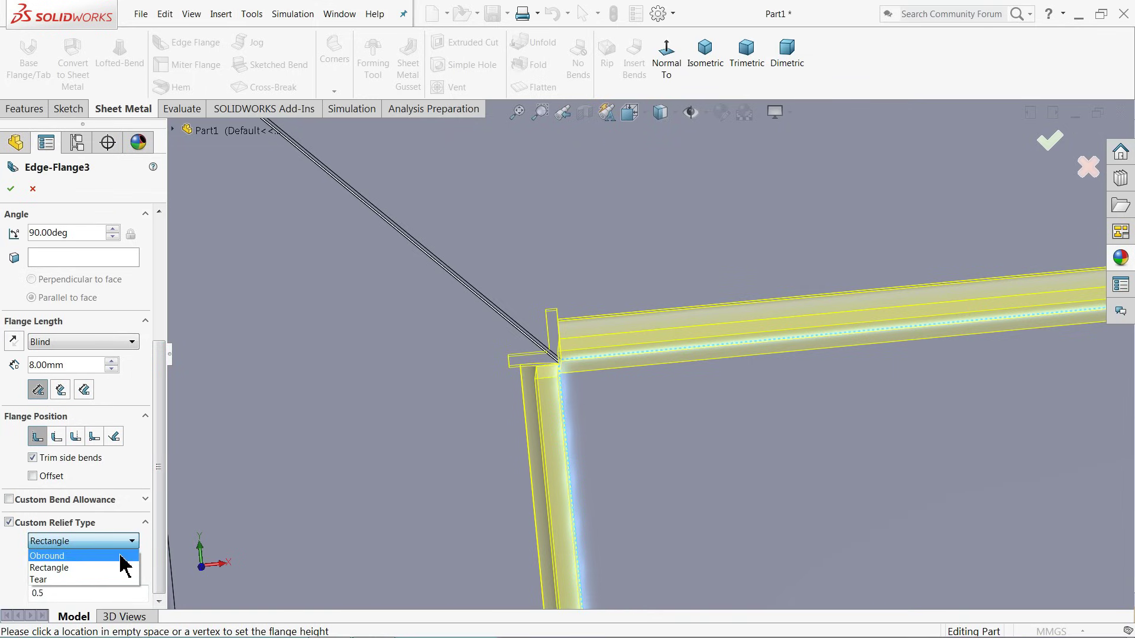
pyautogui.click(50, 579)
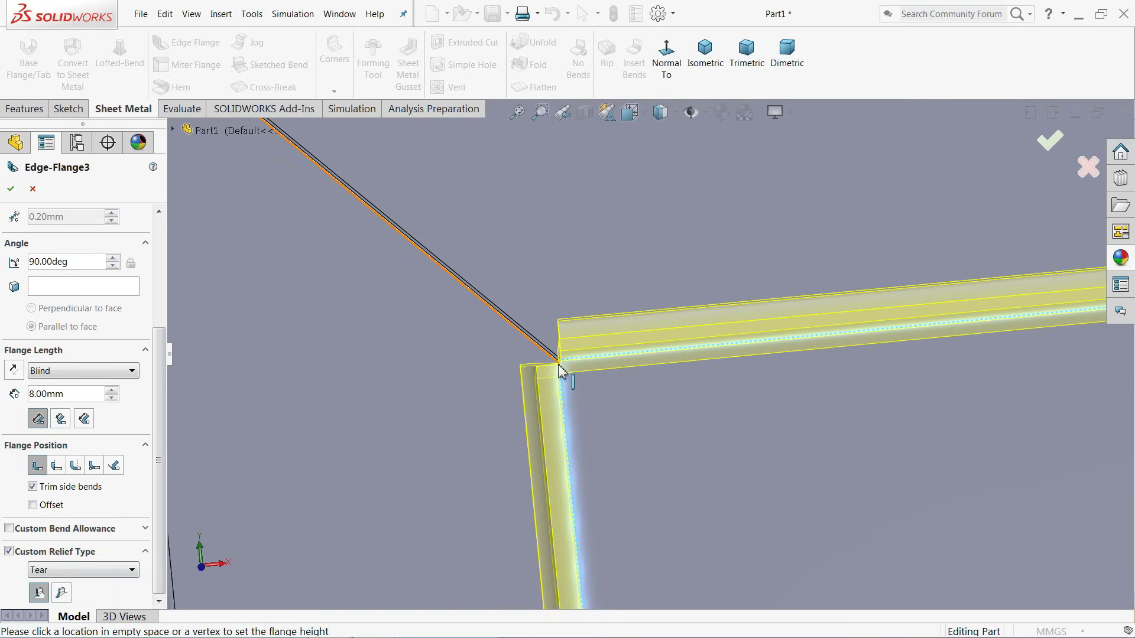
pyautogui.click(10, 189)
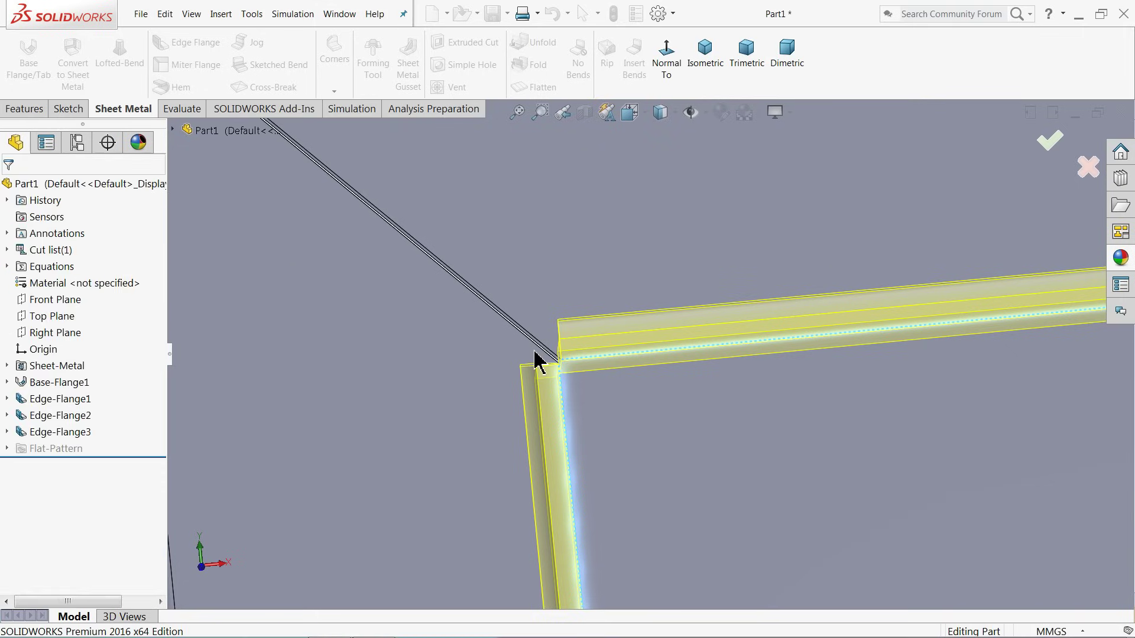
# Step: Orbit and zoom around the whole box to inspect it, then bring up the Design Library pane
pyautogui.moveTo(538, 362); pyautogui.dragTo(588, 365, button='middle')
pyautogui.scroll(2, 529, 374)
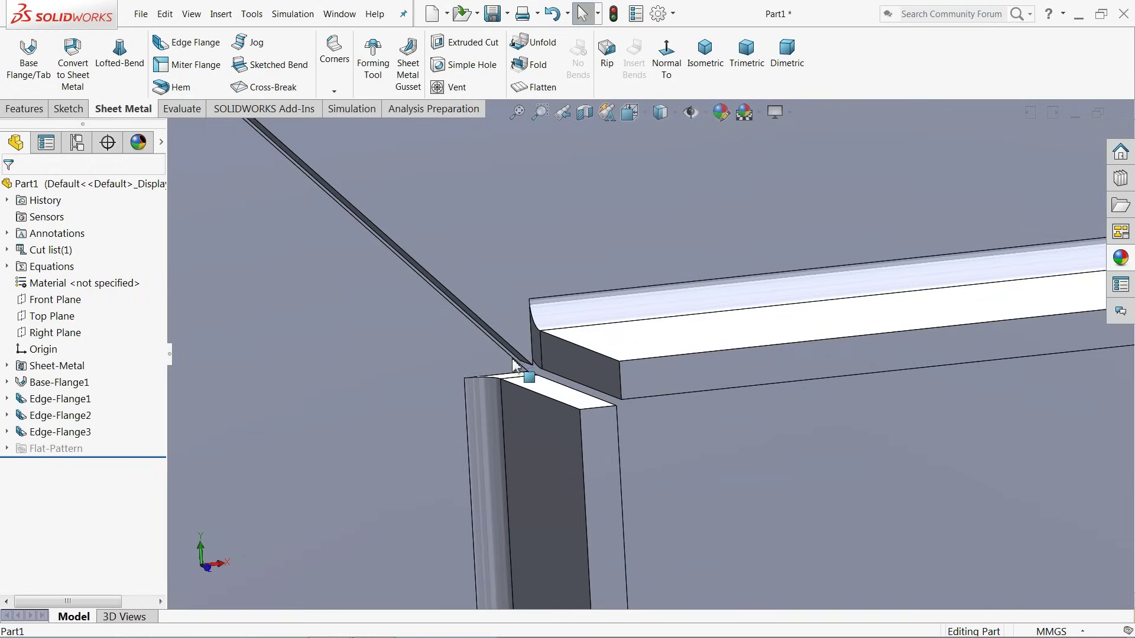
pyautogui.scroll(2, 603, 376)
pyautogui.scroll(5, 603, 376)
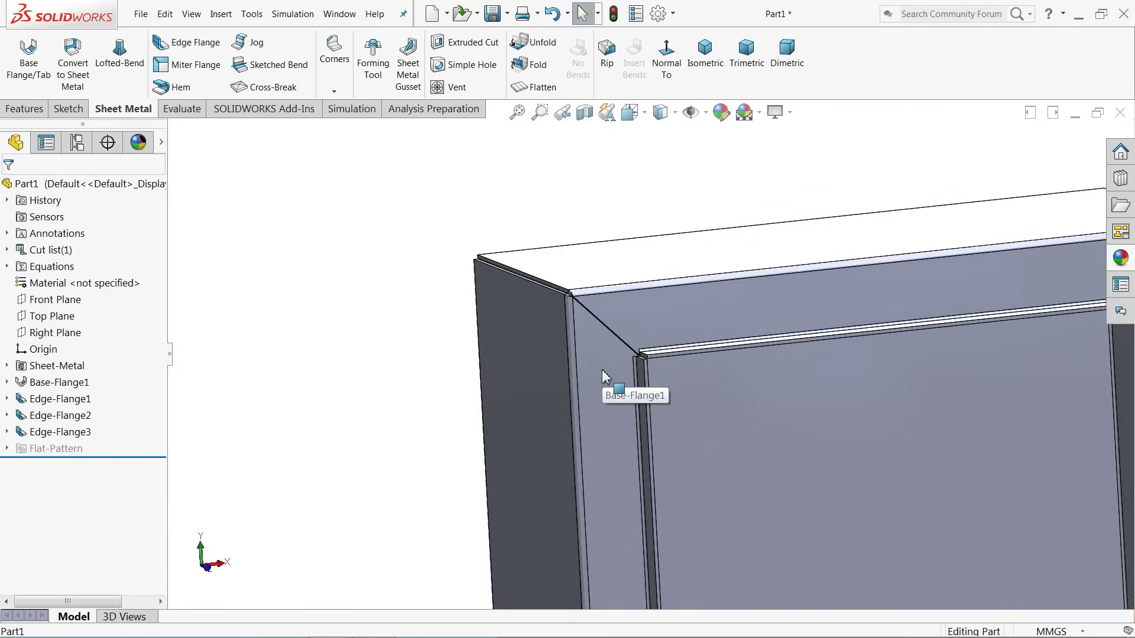
pyautogui.moveTo(606, 381); pyautogui.dragTo(569, 429, button='middle')
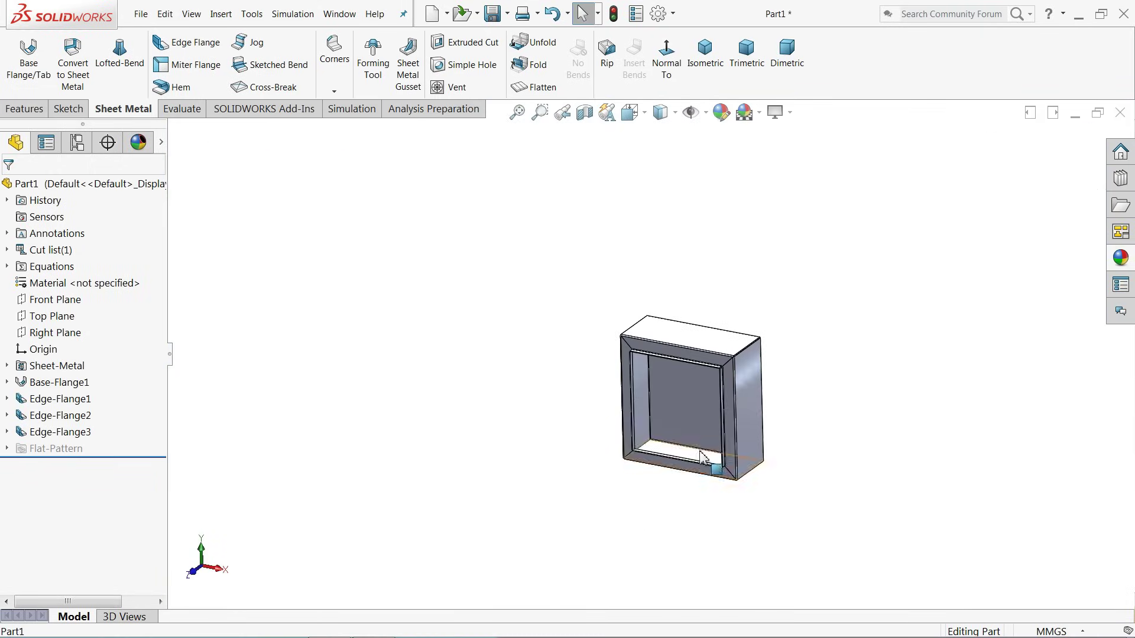
pyautogui.scroll(-6, 727, 401)
pyautogui.moveTo(639, 370)
pyautogui.mouseDown(button='middle')
pyautogui.moveTo(672, 375)
pyautogui.moveTo(700, 343)
pyautogui.moveTo(699, 358)
pyautogui.mouseUp(button='middle')
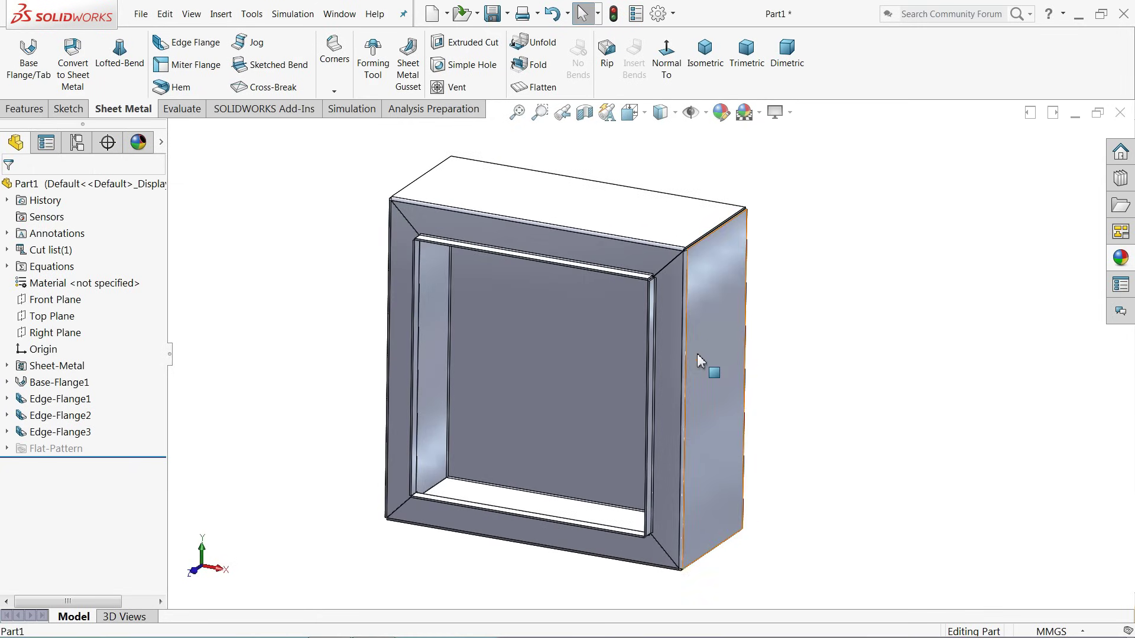
pyautogui.click(707, 337)
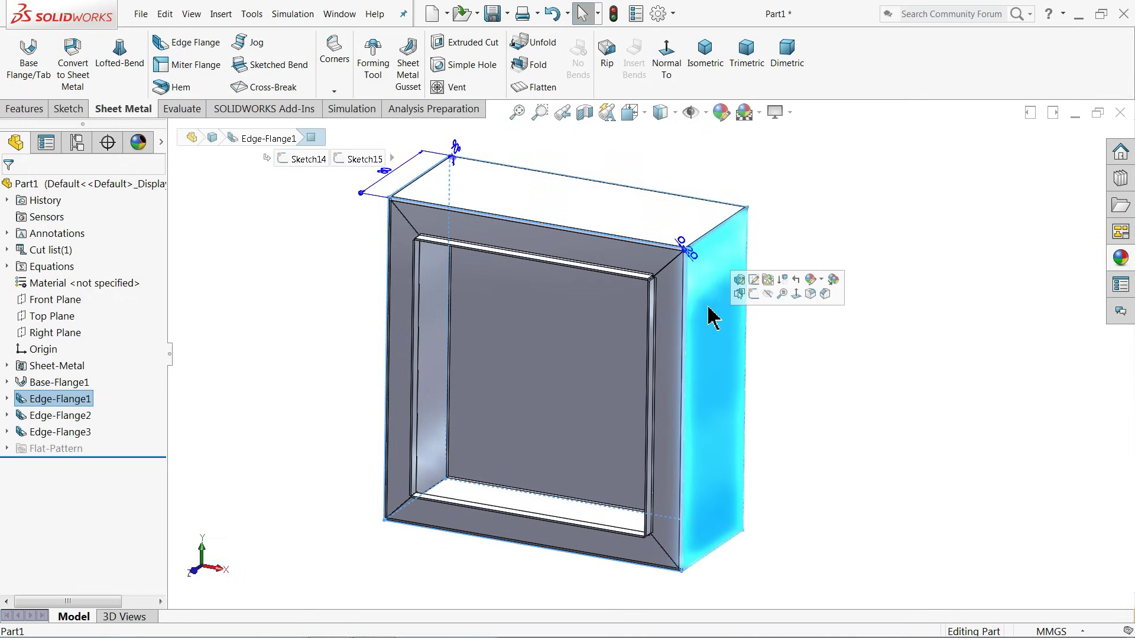
pyautogui.click(804, 324)
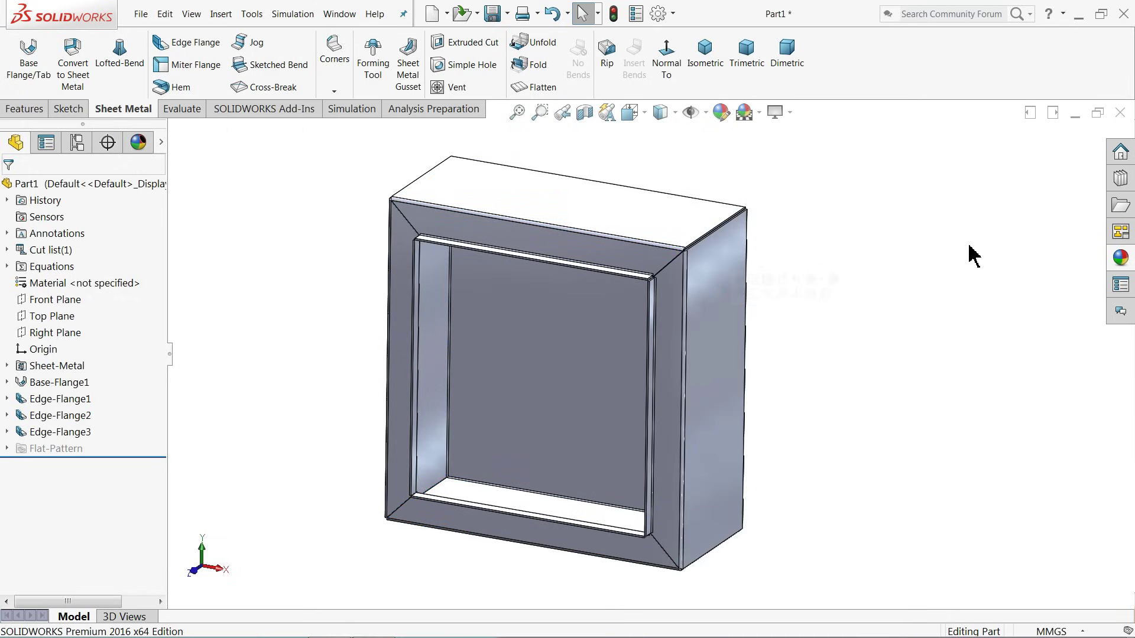
pyautogui.click(1122, 179)
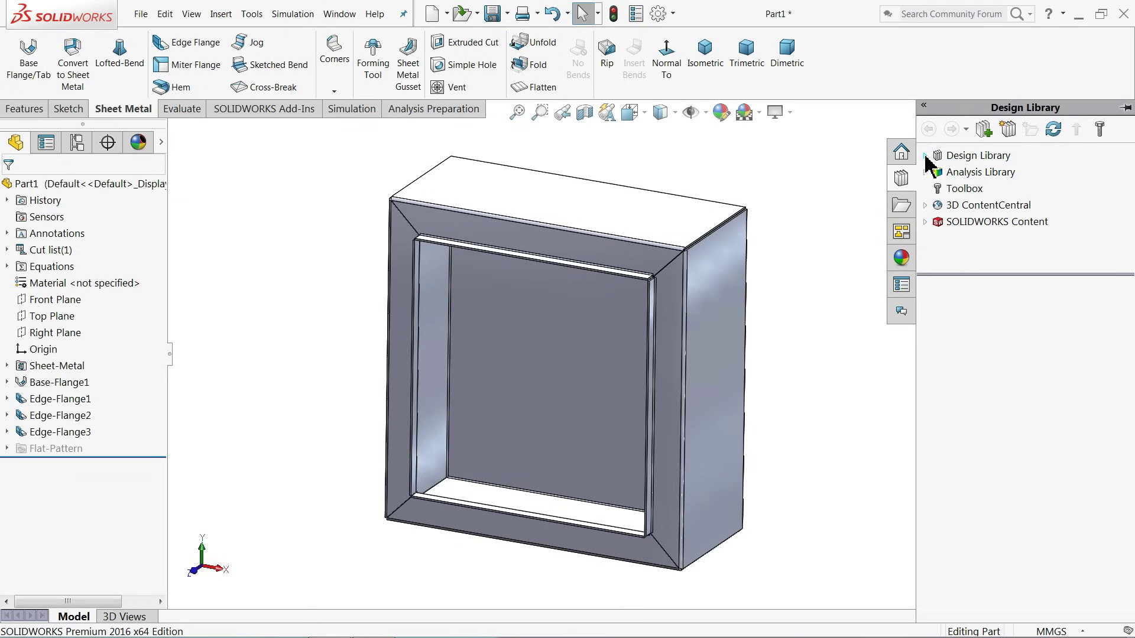
# Step: Drag the louver from Design Library forming tools > louvers onto the box's right side face
pyautogui.click(969, 155)
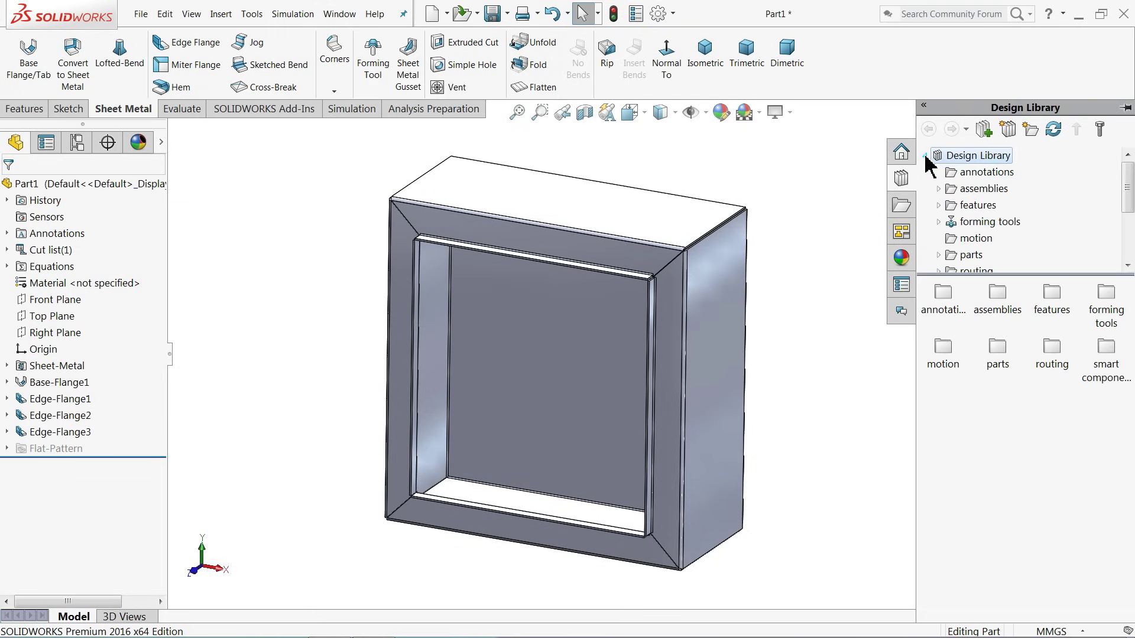
pyautogui.click(981, 224)
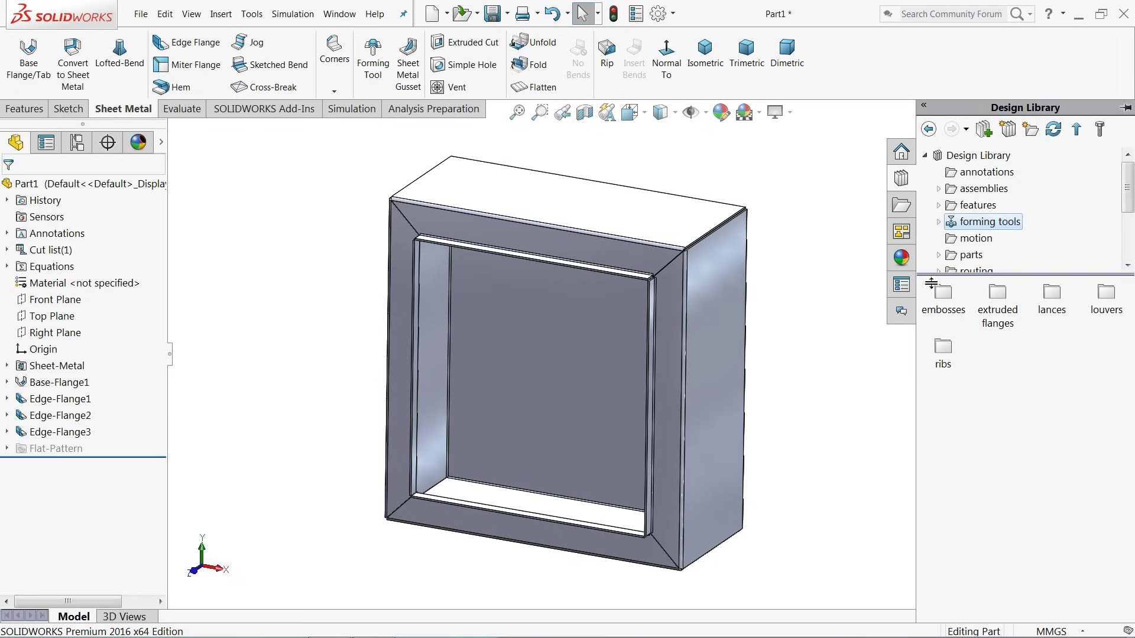
pyautogui.doubleClick(1105, 300)
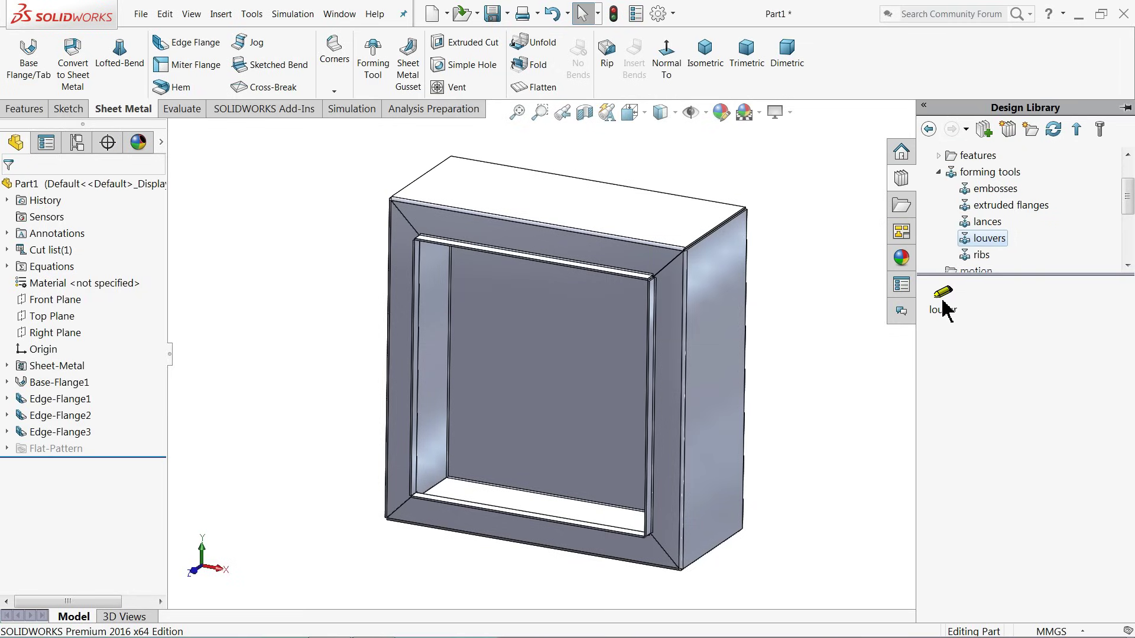
pyautogui.click(944, 308)
pyautogui.click(709, 327)
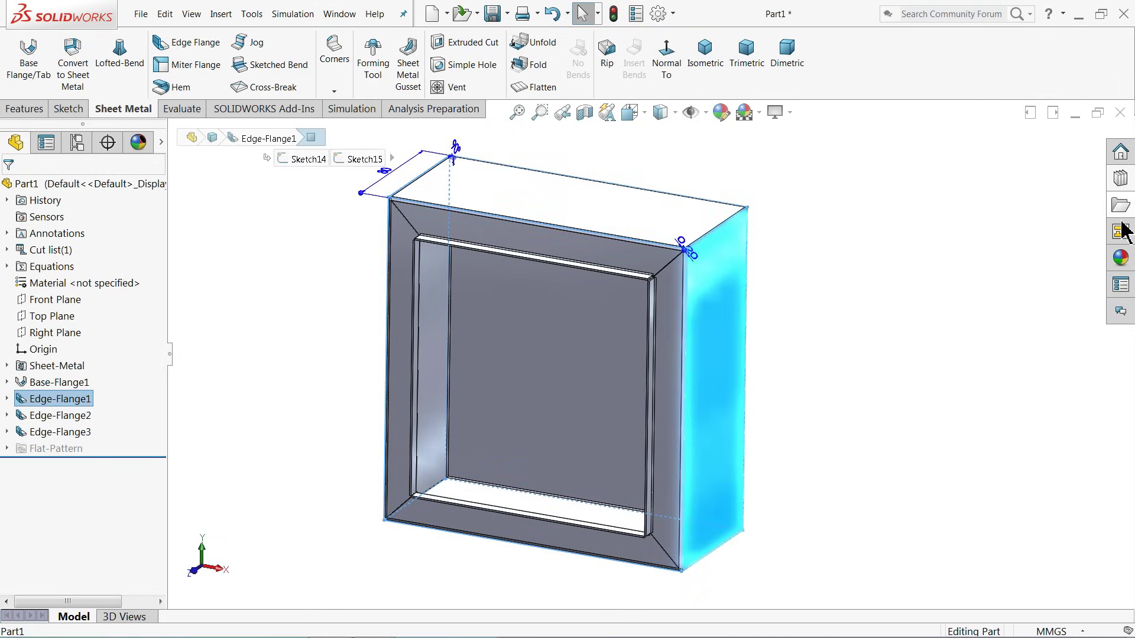
pyautogui.click(1121, 187)
pyautogui.moveTo(941, 308); pyautogui.dragTo(715, 318)
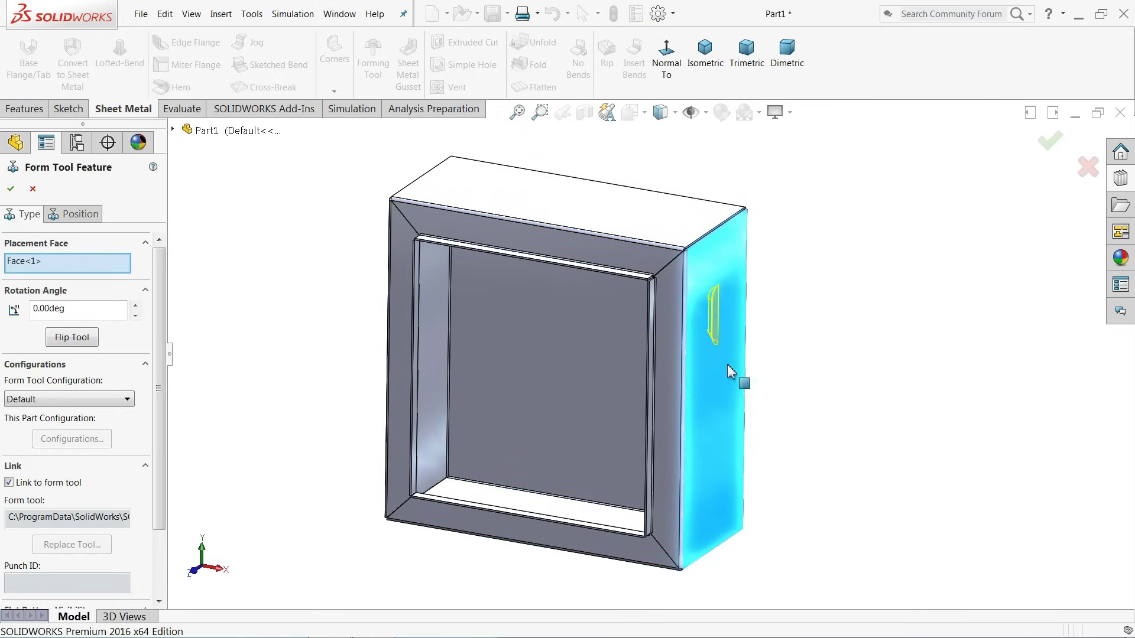
# Step: Flip the louver tool so it forms in the opposite direction
pyautogui.scroll(-3, 735, 375)
pyautogui.moveTo(722, 367); pyautogui.dragTo(707, 330, button='middle')
pyautogui.scroll(-2, 708, 331)
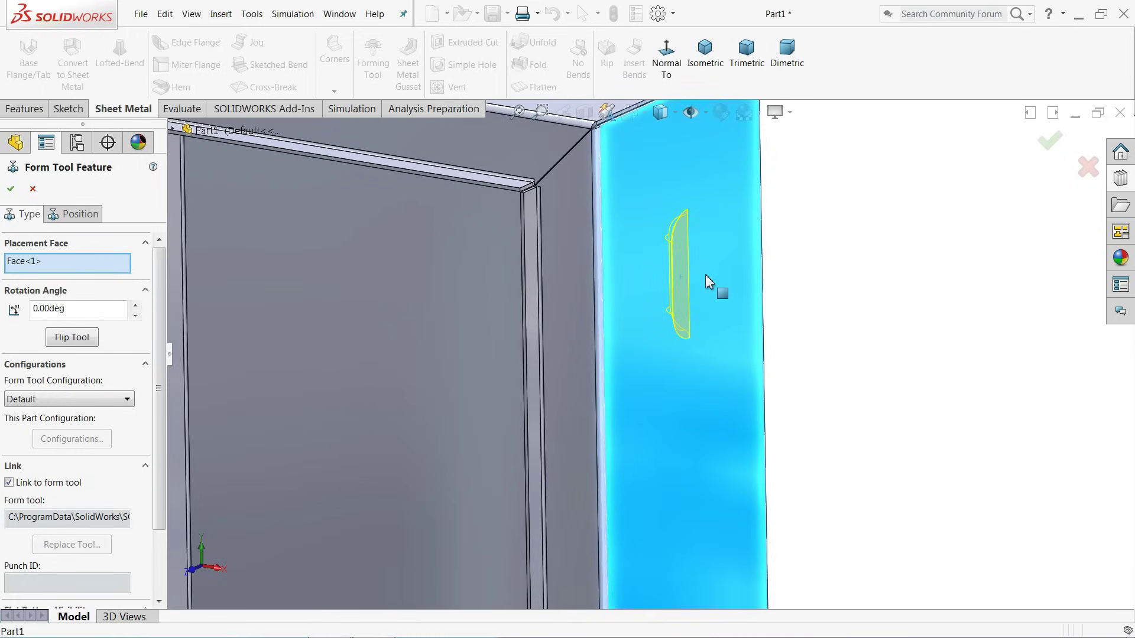
pyautogui.scroll(4, 696, 308)
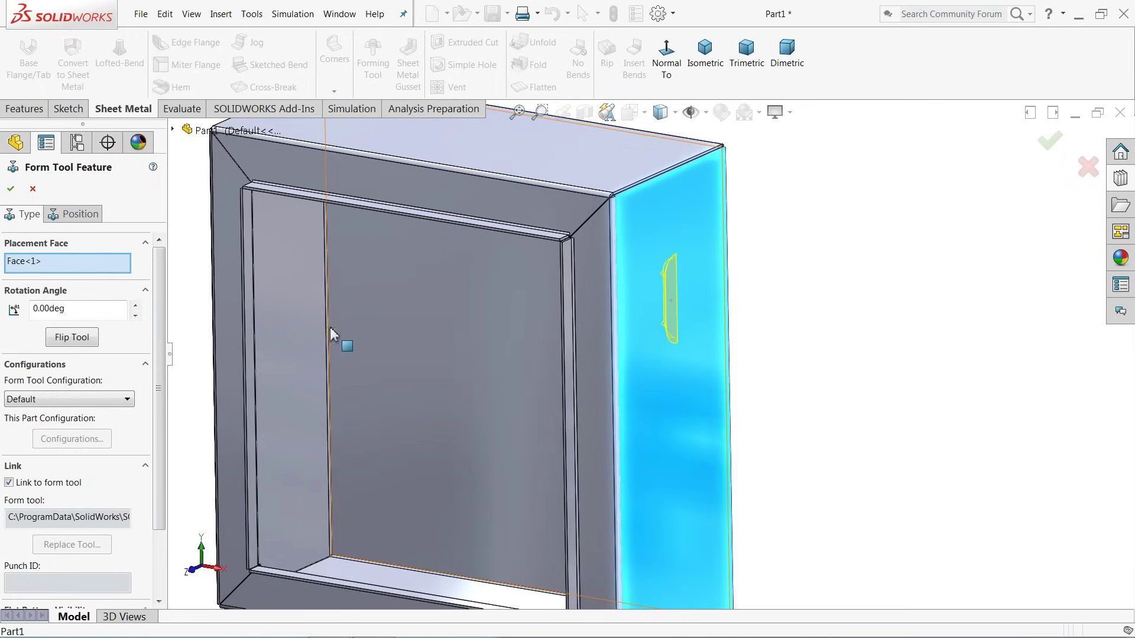
pyautogui.click(72, 338)
# Step: Rotate the louver 270° so it lies horizontally
pyautogui.scroll(-3, 750, 328)
pyautogui.moveTo(689, 322); pyautogui.dragTo(653, 315, button='middle')
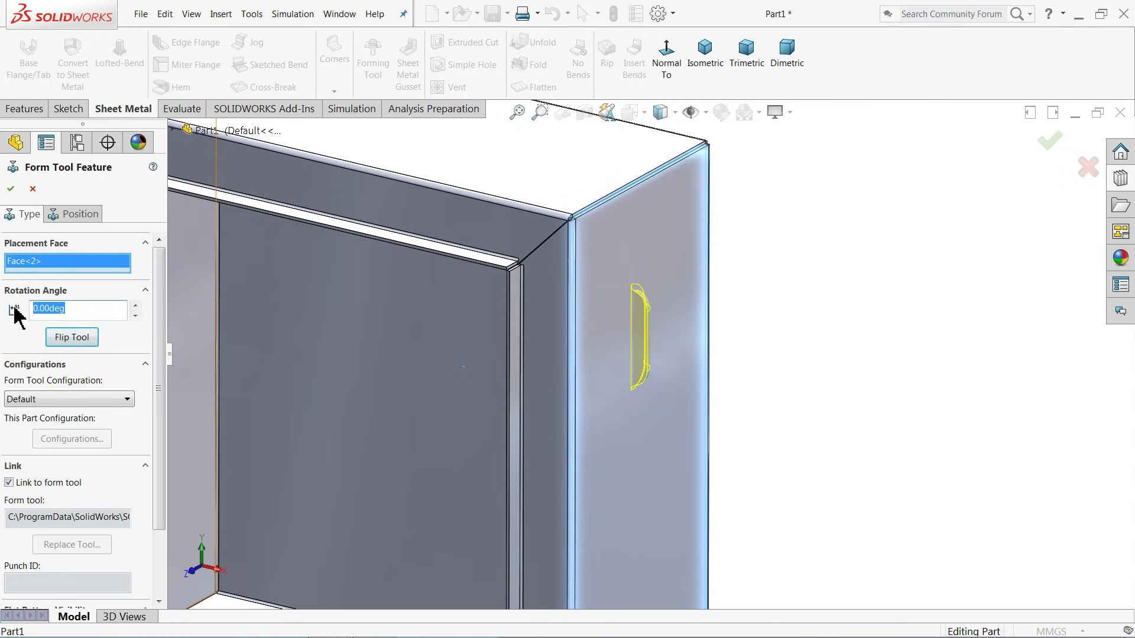
pyautogui.write('0')
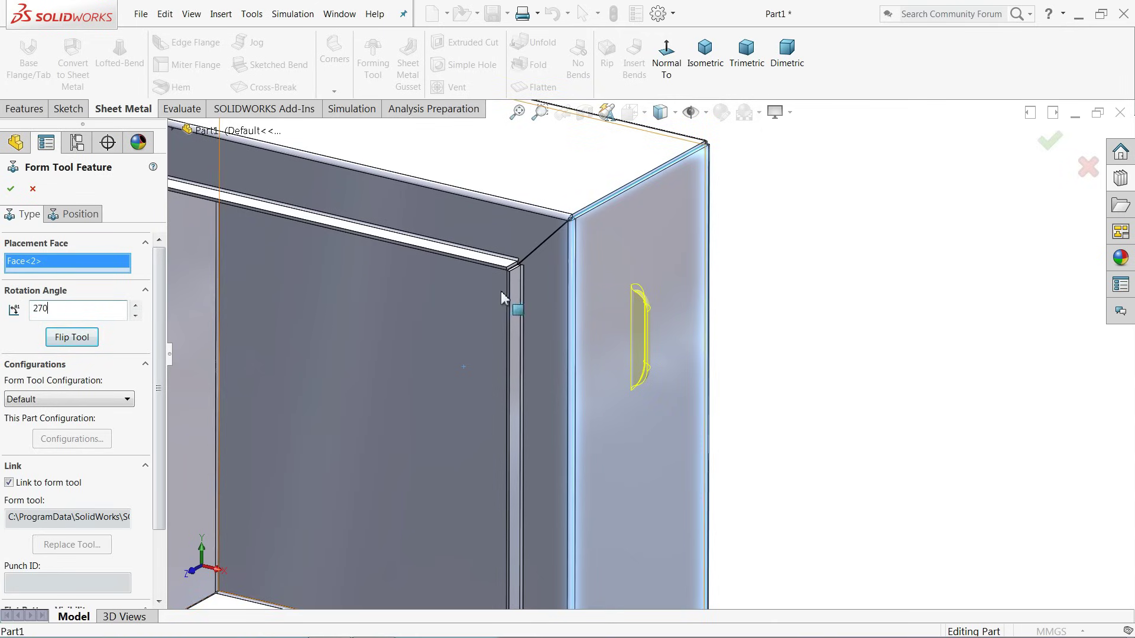
pyautogui.press('Return')
pyautogui.scroll(2, 629, 354)
pyautogui.scroll(-3, 632, 355)
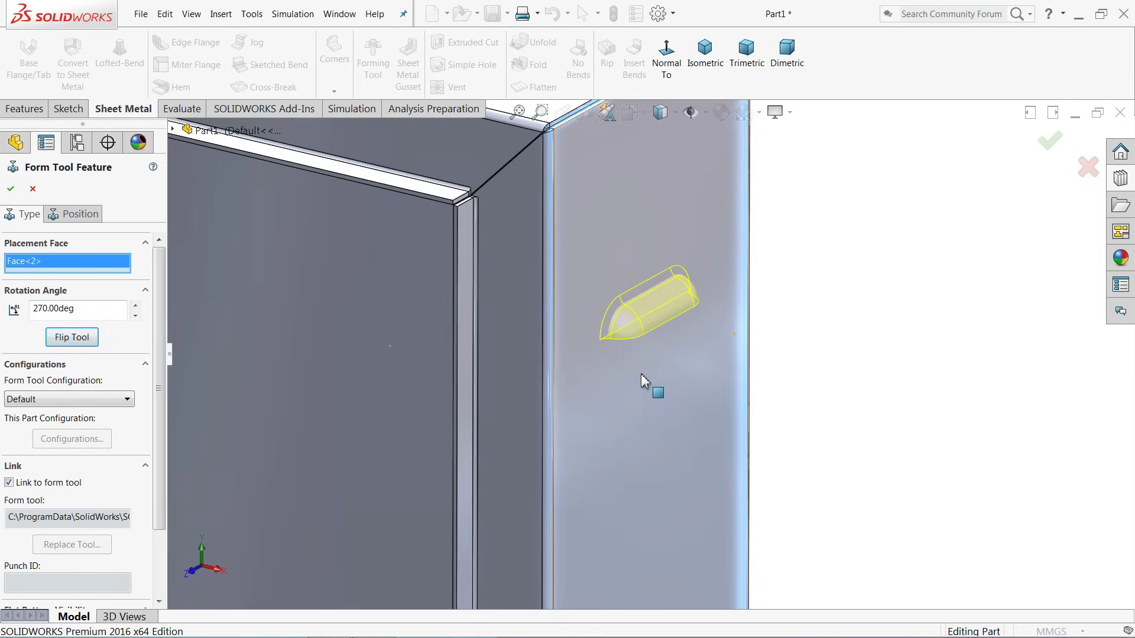
pyautogui.scroll(5, 660, 371)
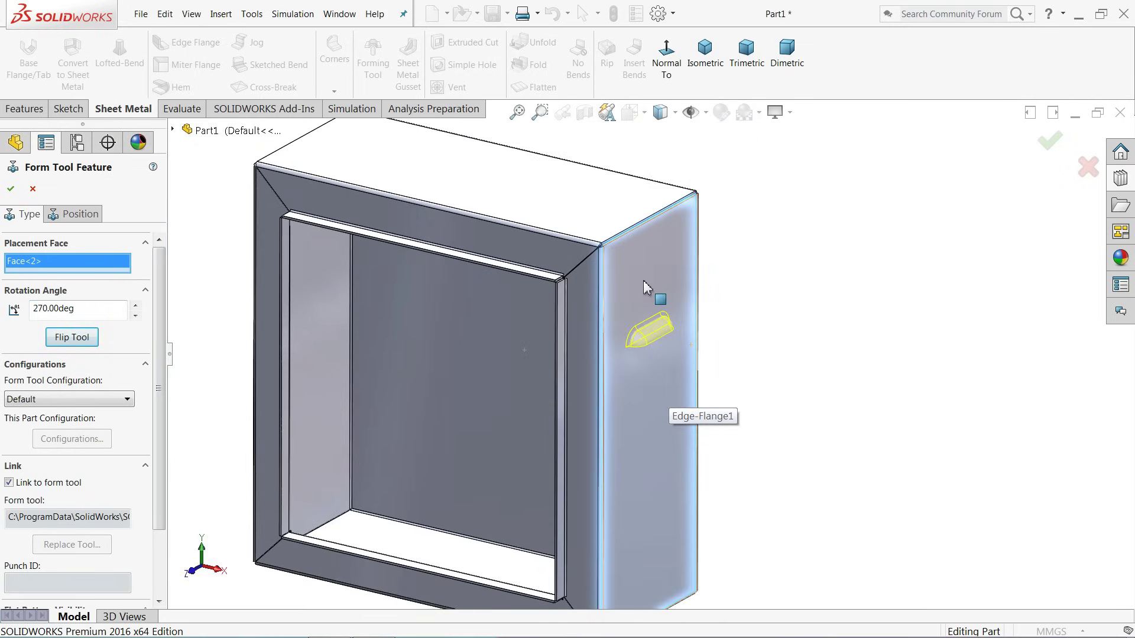
# Step: View the side panel face-on and switch to positioning the louver
pyautogui.click(667, 65)
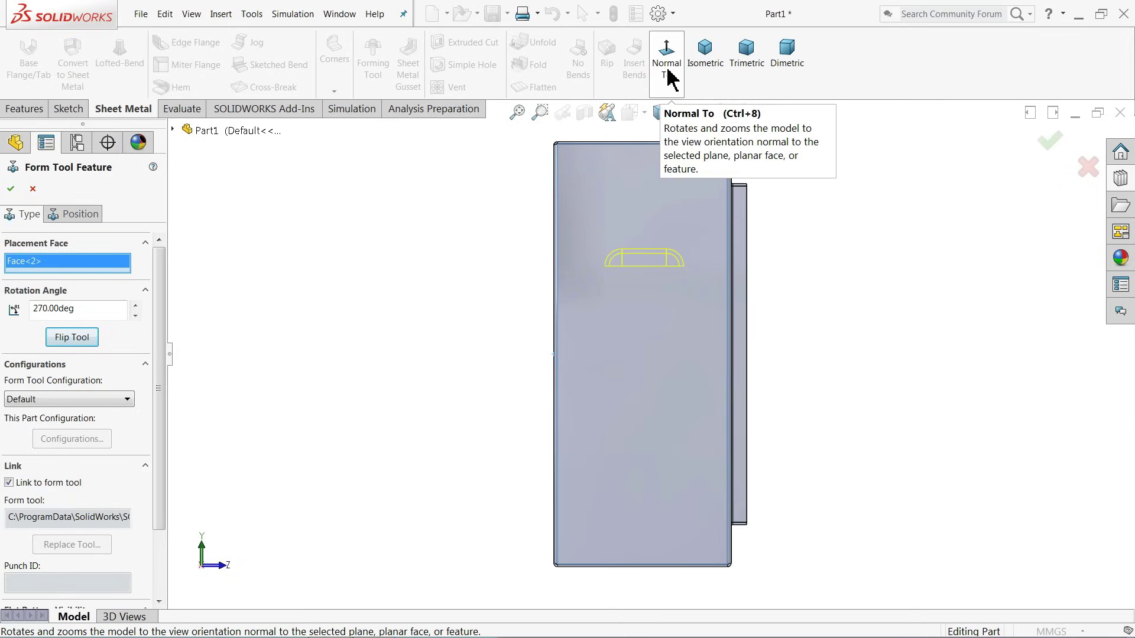
pyautogui.click(668, 71)
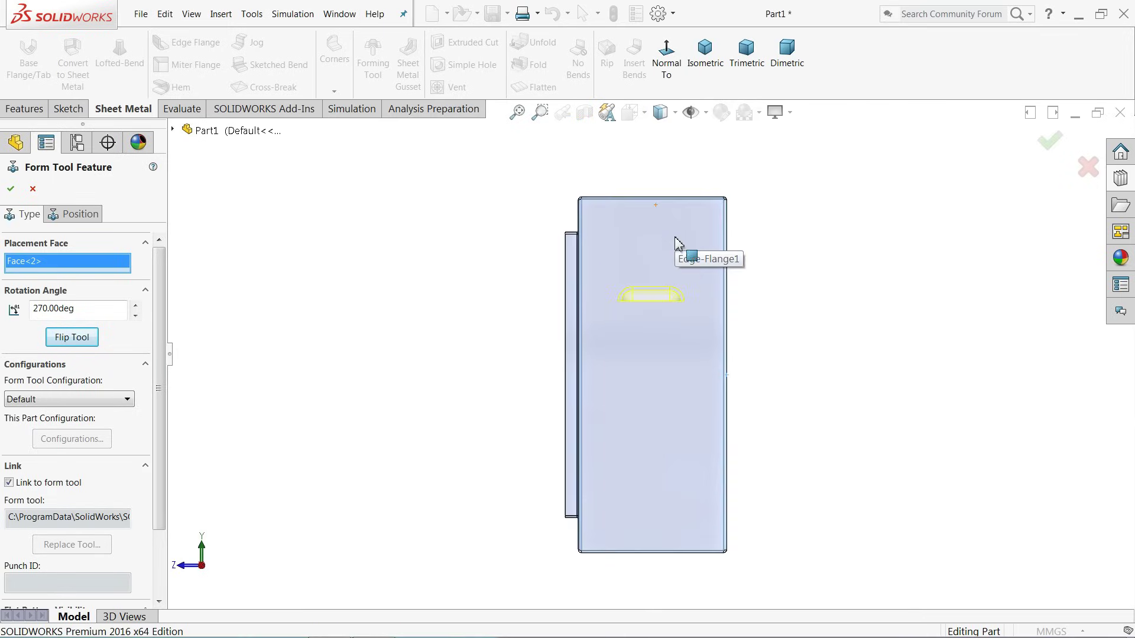
pyautogui.scroll(-3, 675, 239)
pyautogui.click(74, 214)
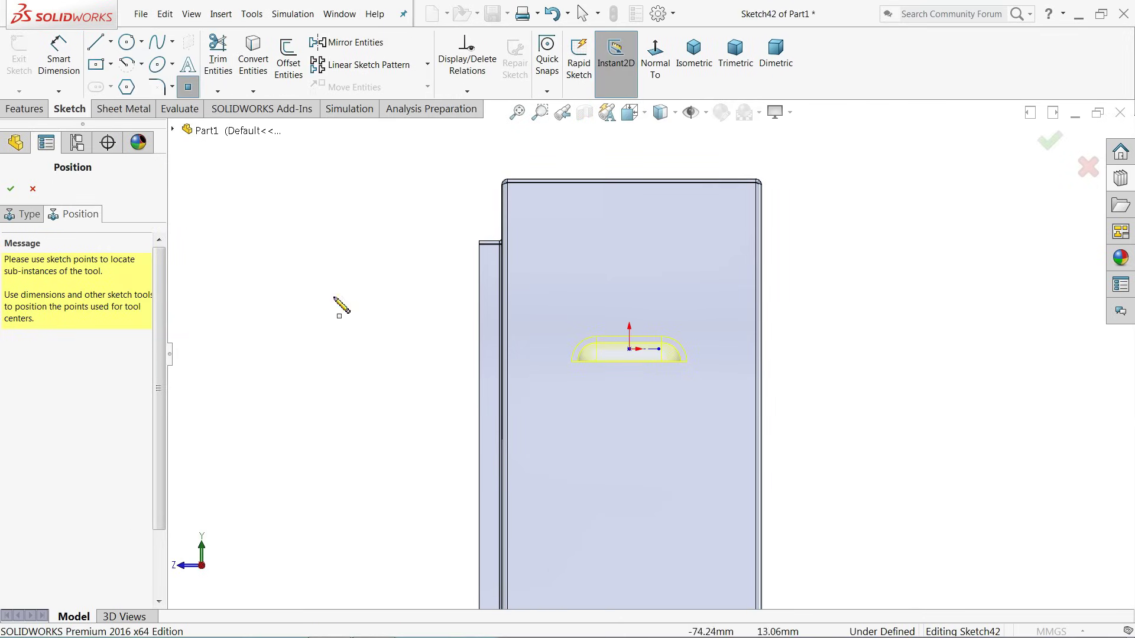
# Step: Dimension the louver's centre point 40 mm below the top edge
pyautogui.click(59, 60)
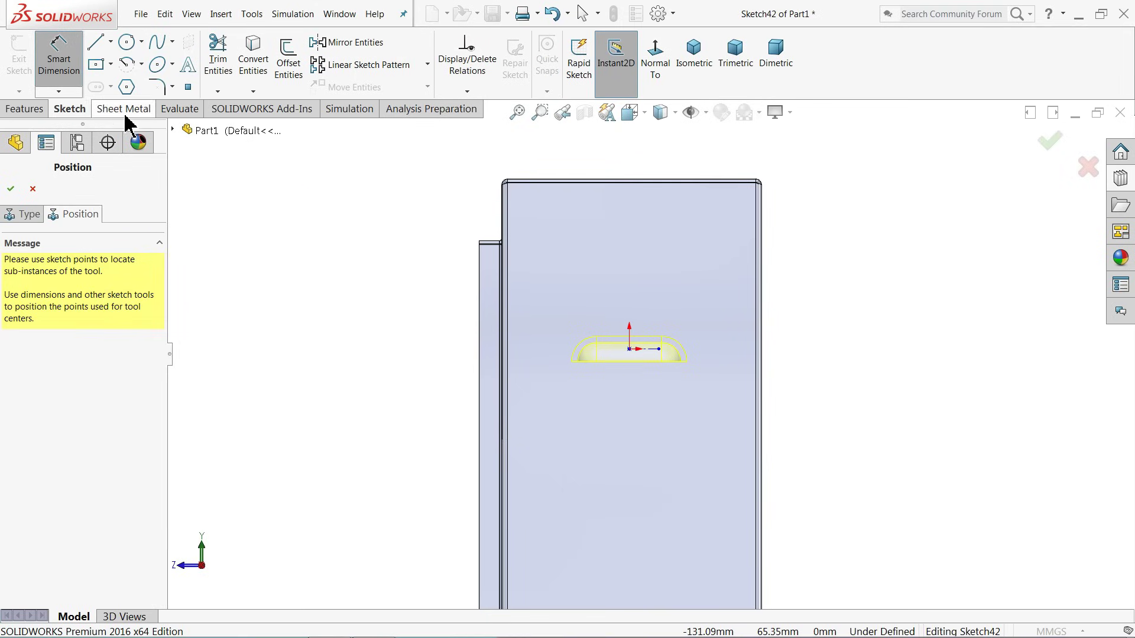
pyautogui.scroll(-3, 653, 255)
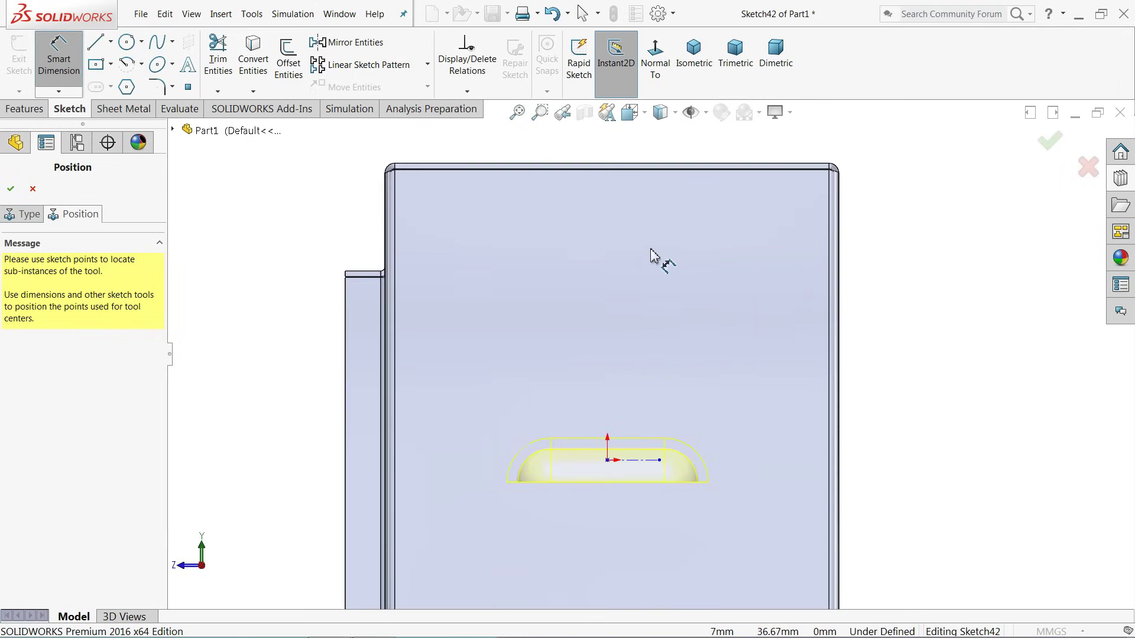
pyautogui.click(608, 461)
pyautogui.click(625, 170)
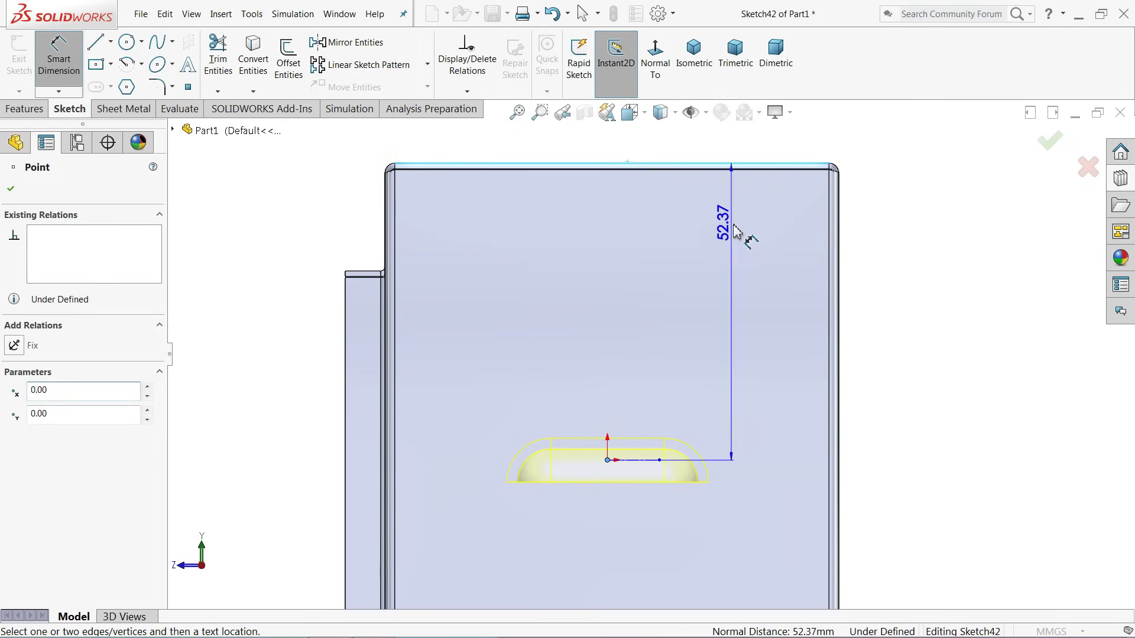
pyautogui.click(908, 253)
pyautogui.write('40')
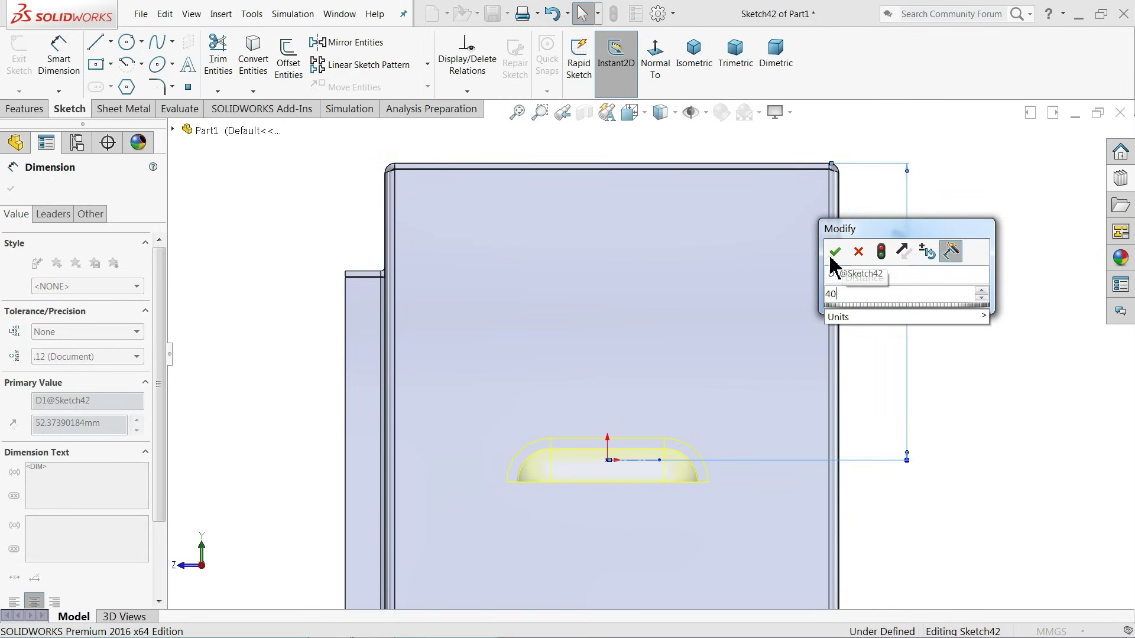
pyautogui.click(836, 253)
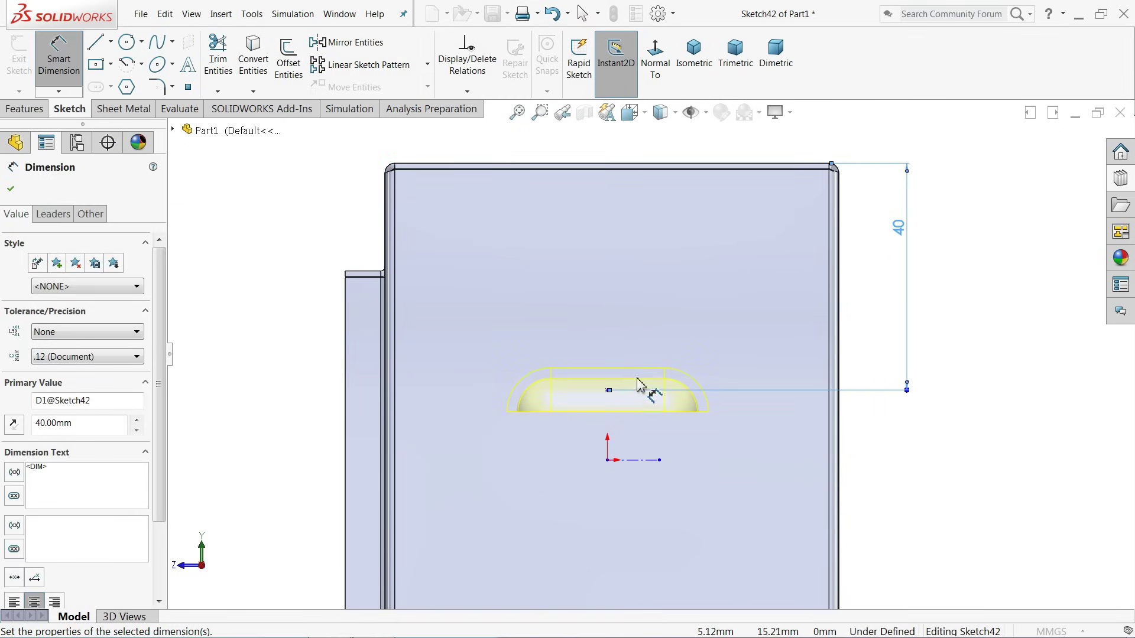
pyautogui.press('Escape')
# Step: Dimension the louver's centre point 40 mm from the side edge
pyautogui.click(608, 391)
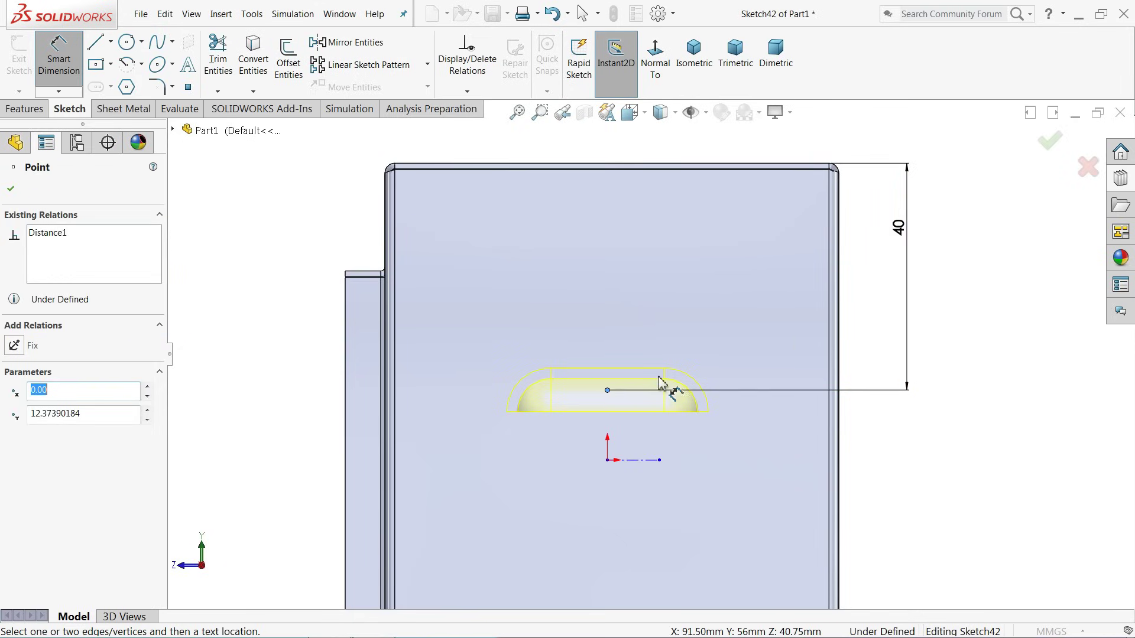
pyautogui.click(836, 381)
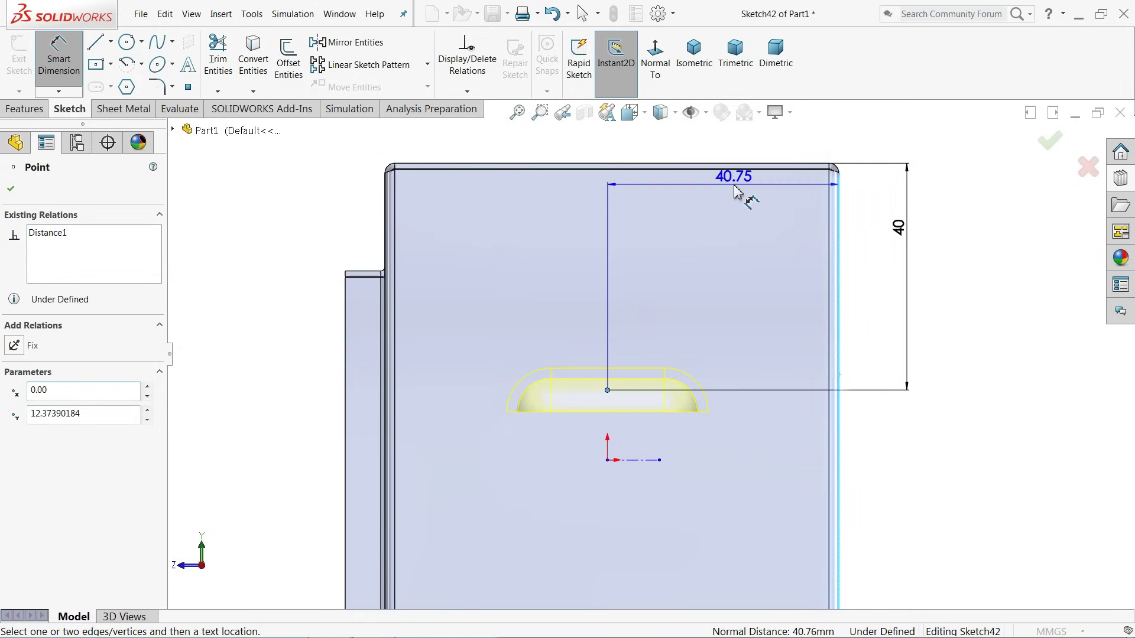
pyautogui.click(719, 149)
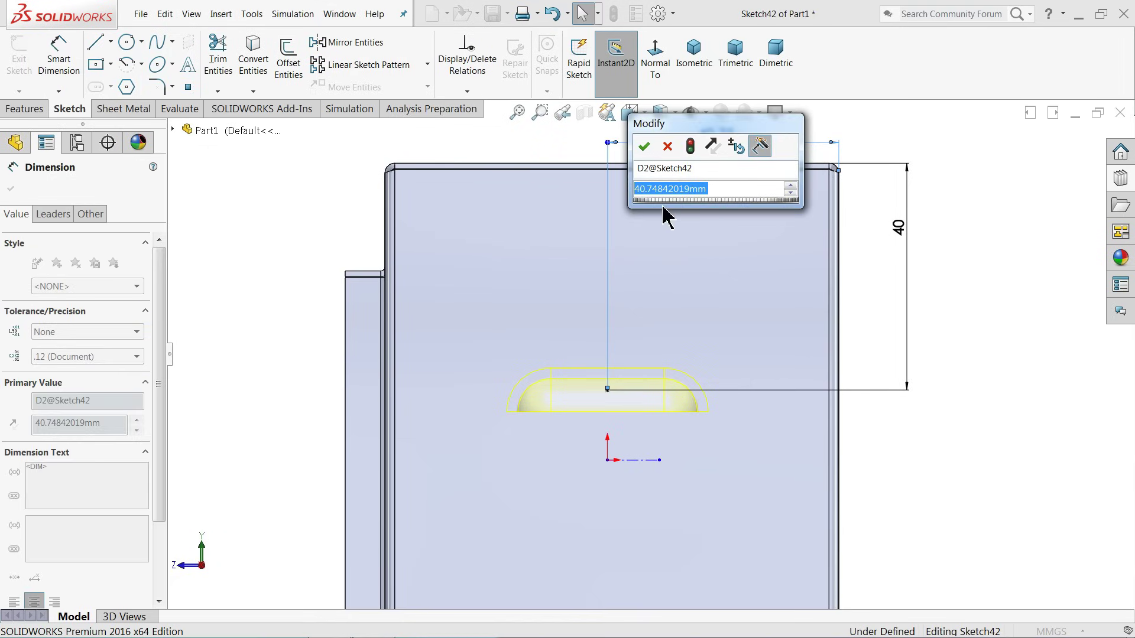
pyautogui.write('40')
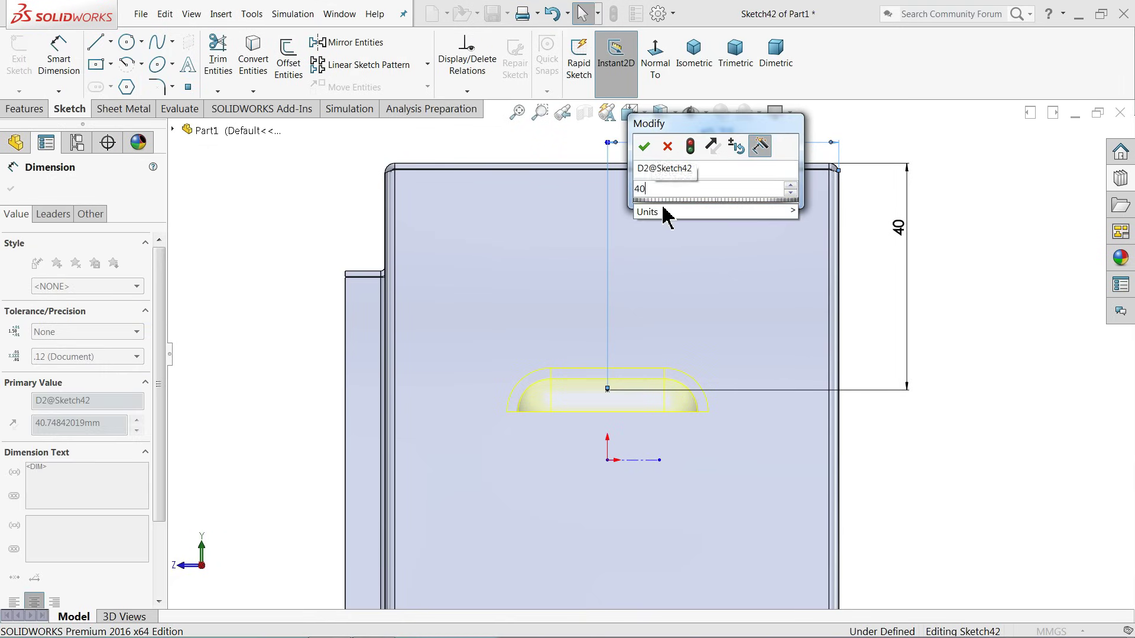
pyautogui.press('Return')
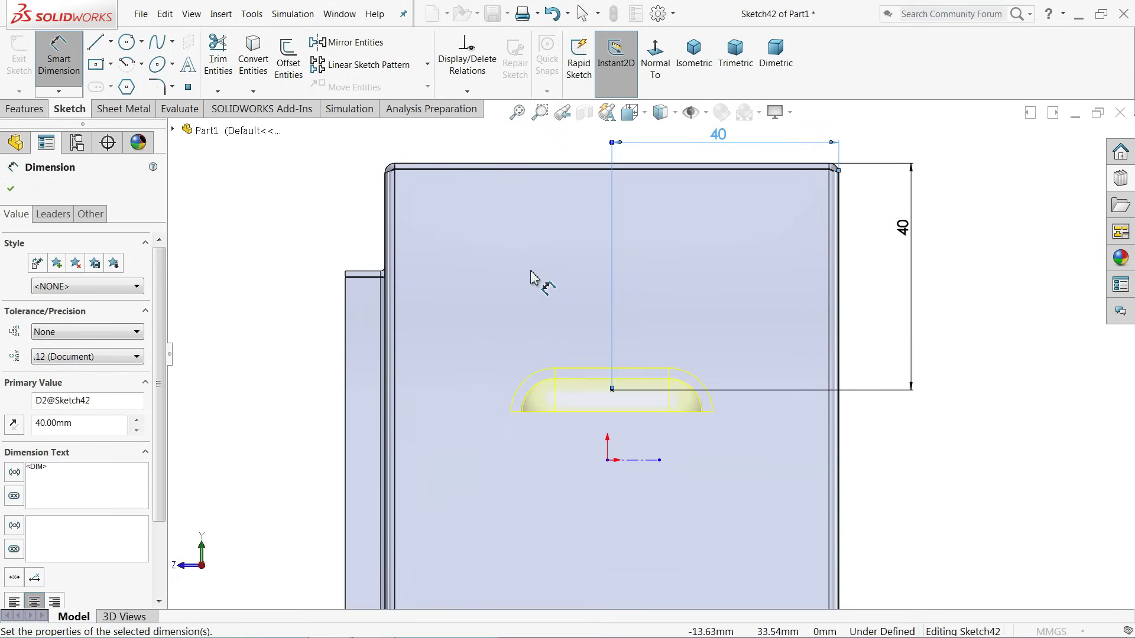
# Step: Accept the position to create louver1 and orbit to inspect it
pyautogui.press('z')
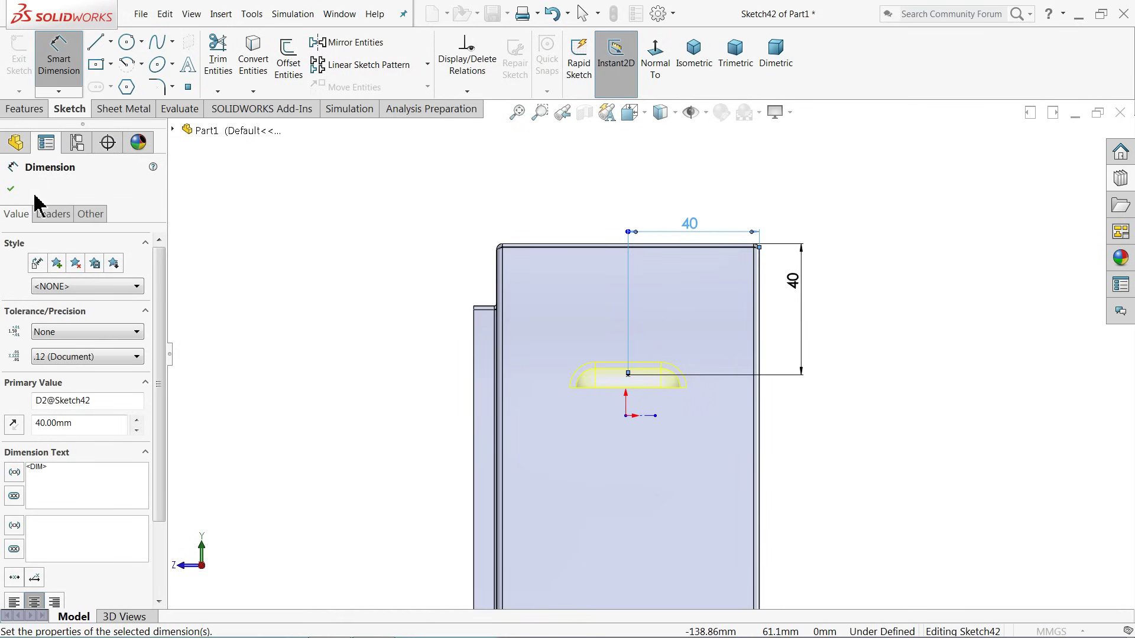
pyautogui.click(10, 189)
pyautogui.moveTo(304, 258); pyautogui.dragTo(373, 208, button='middle')
pyautogui.scroll(-5, 597, 397)
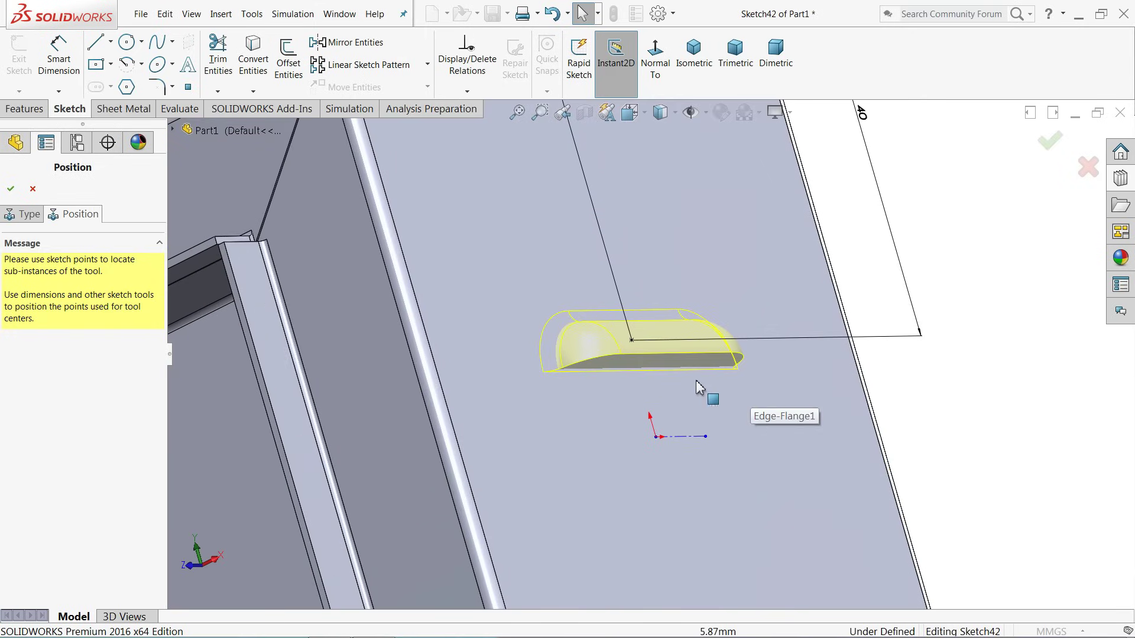
pyautogui.click(10, 189)
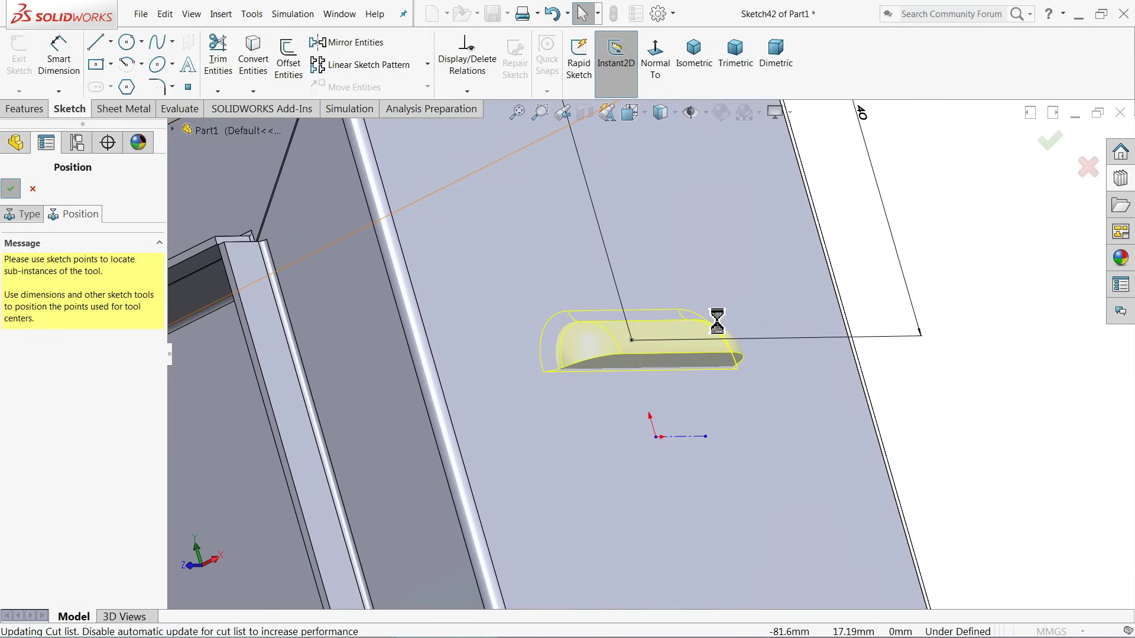
pyautogui.moveTo(646, 356)
pyautogui.mouseDown(button='middle')
pyautogui.moveTo(704, 233)
pyautogui.moveTo(702, 273)
pyautogui.moveTo(782, 213)
pyautogui.moveTo(770, 223)
pyautogui.moveTo(783, 271)
pyautogui.moveTo(666, 286)
pyautogui.moveTo(663, 268)
pyautogui.moveTo(663, 380)
pyautogui.moveTo(654, 341)
pyautogui.mouseUp(button='middle')
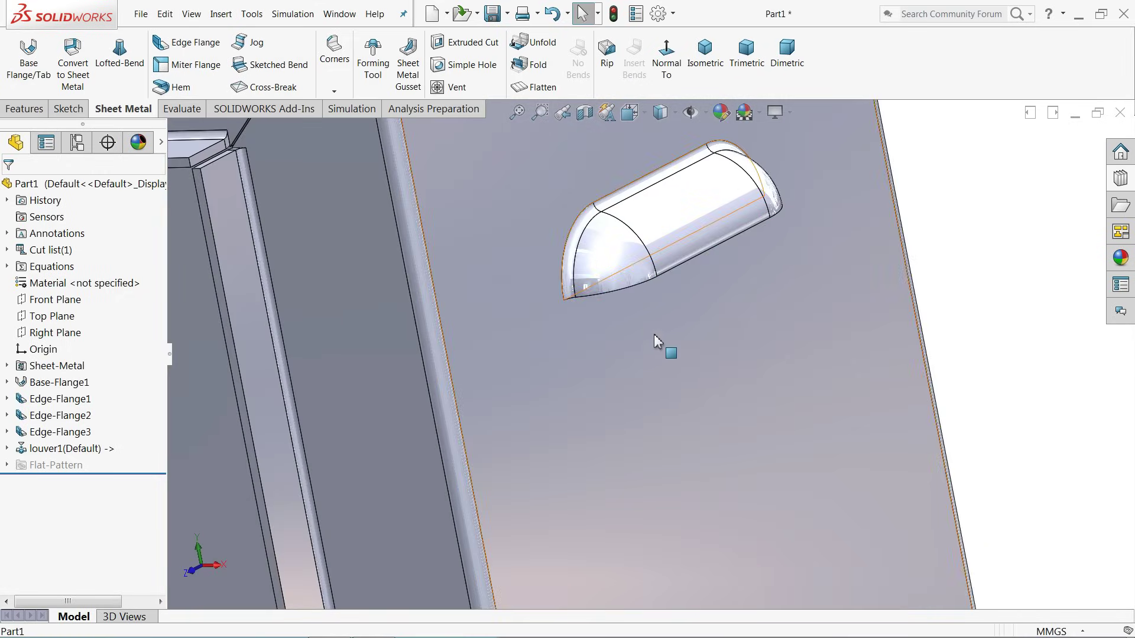
pyautogui.scroll(10, 658, 341)
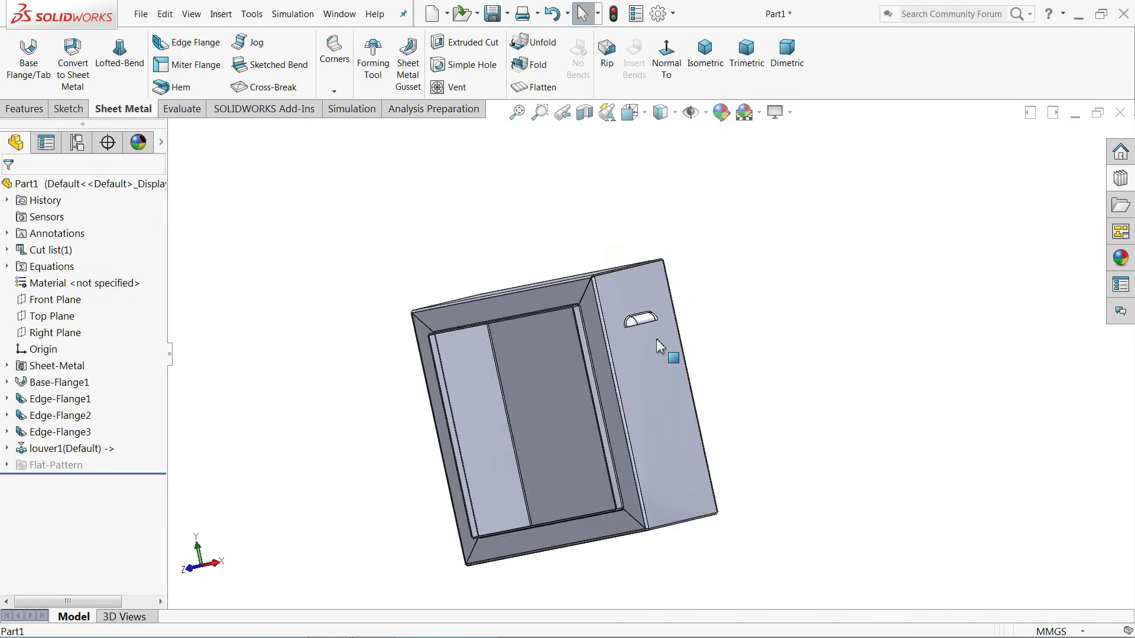
pyautogui.scroll(-8, 658, 342)
# Step: Start a linear pattern along the vertical flange edge with louver1 as the feature to repeat
pyautogui.click(25, 110)
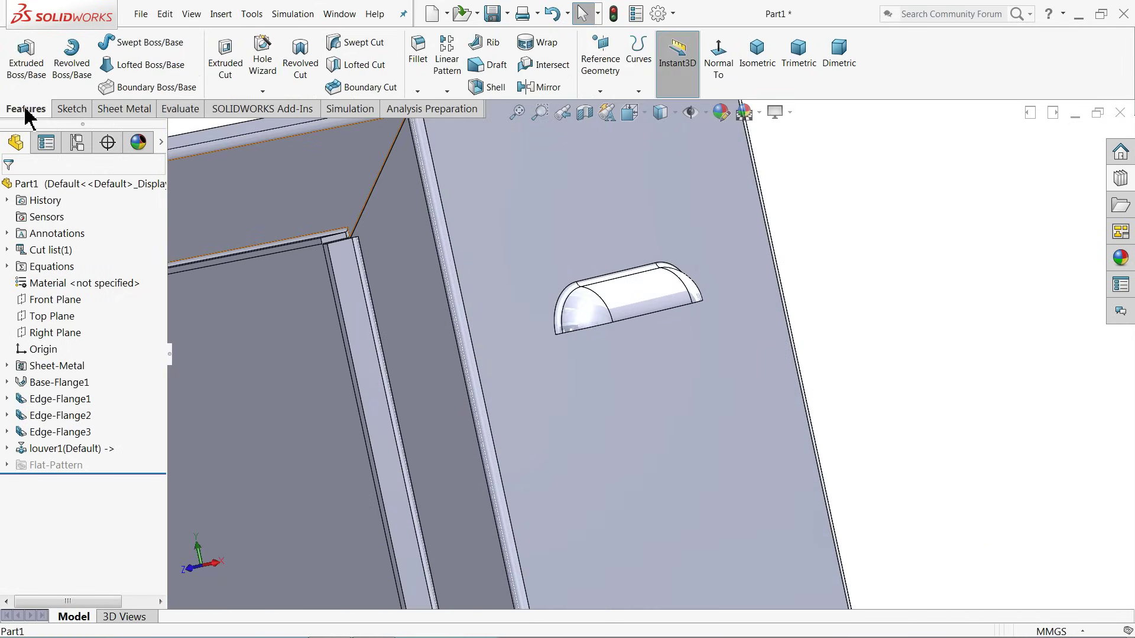
pyautogui.click(447, 65)
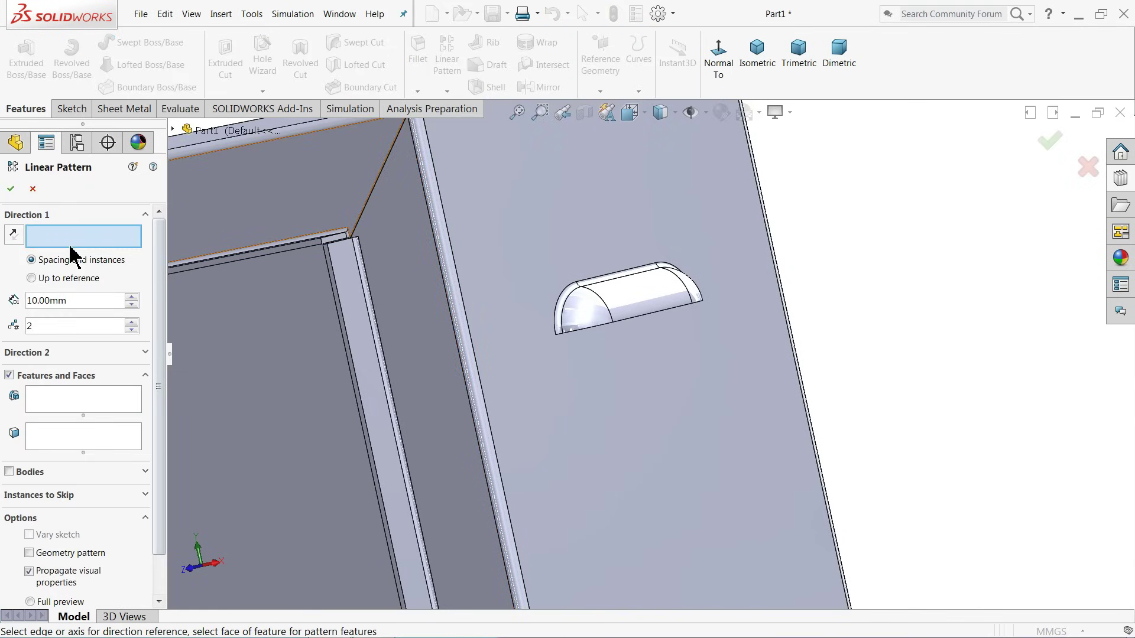
pyautogui.click(452, 251)
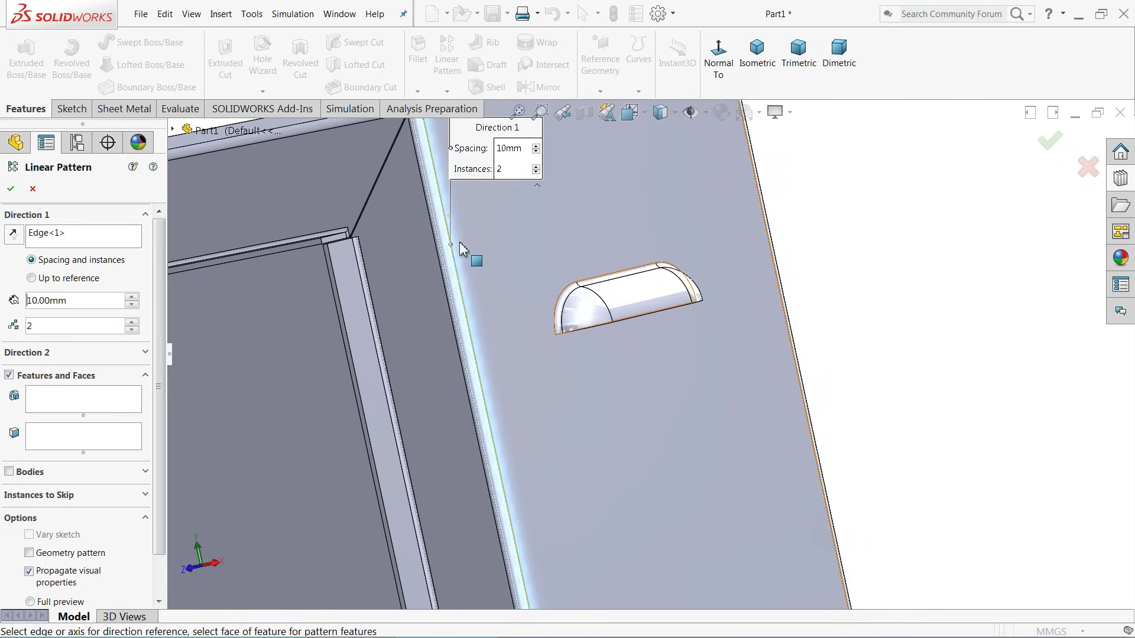
pyautogui.click(75, 412)
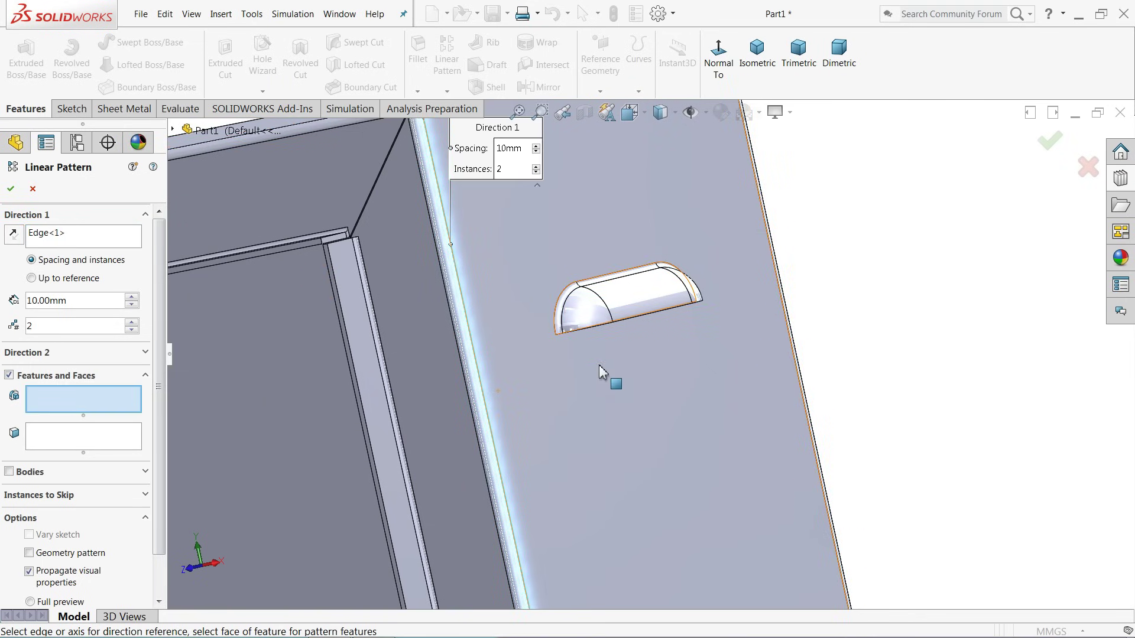
pyautogui.click(594, 319)
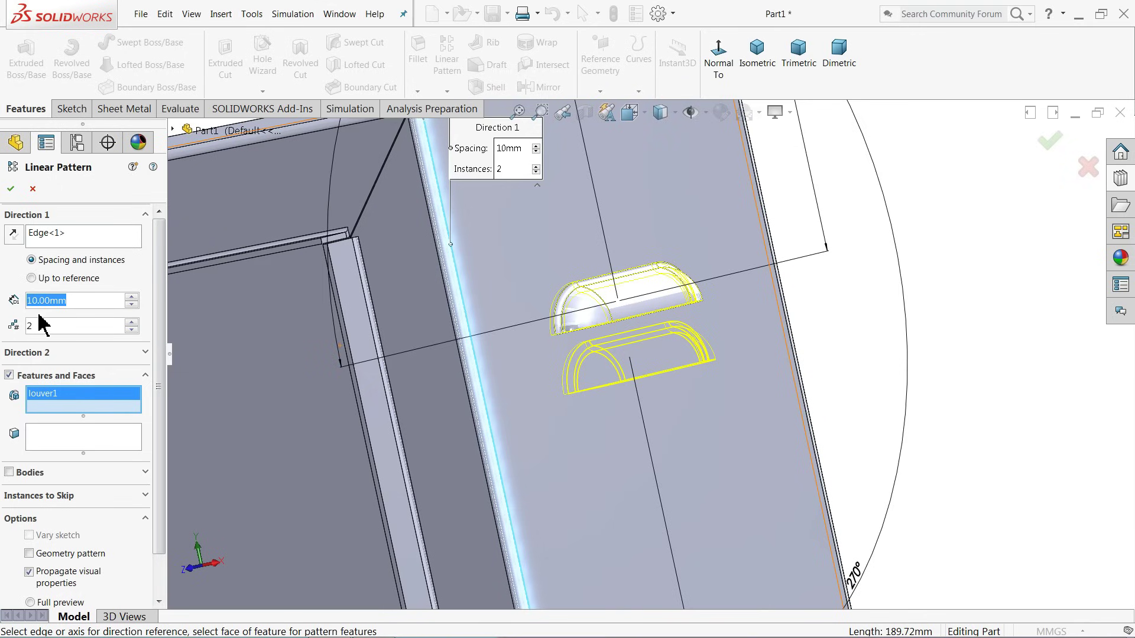
# Step: Set the pattern to 6 louvers at 10 mm spacing and accept LPattern1
pyautogui.click(131, 323)
pyautogui.click(131, 323)
pyautogui.click(131, 323)
pyautogui.click(131, 323)
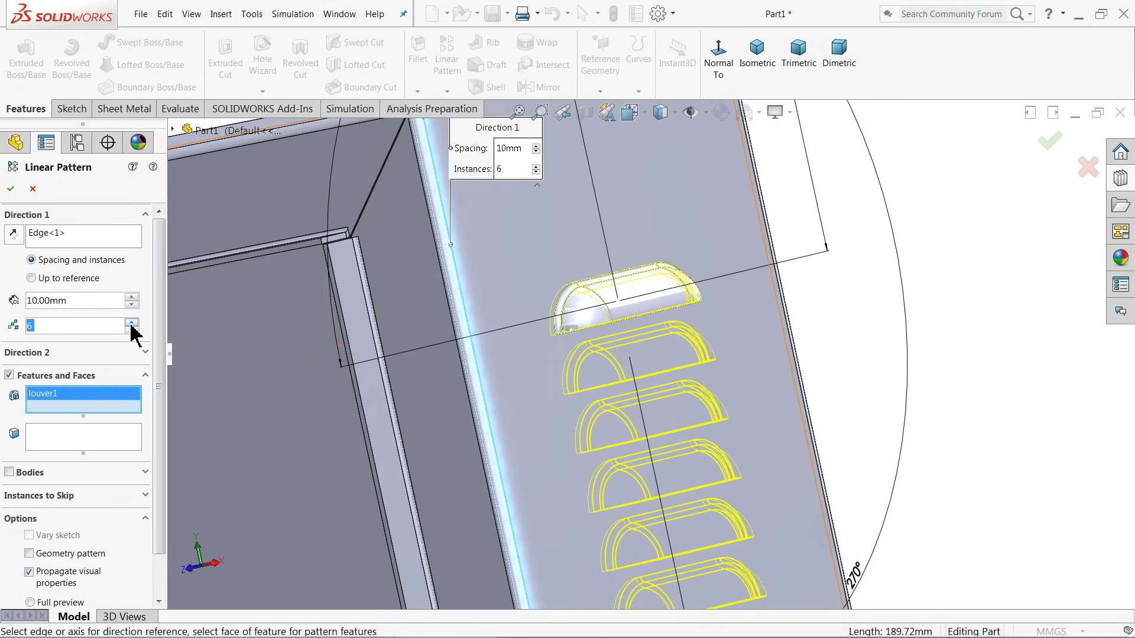
pyautogui.press('f')
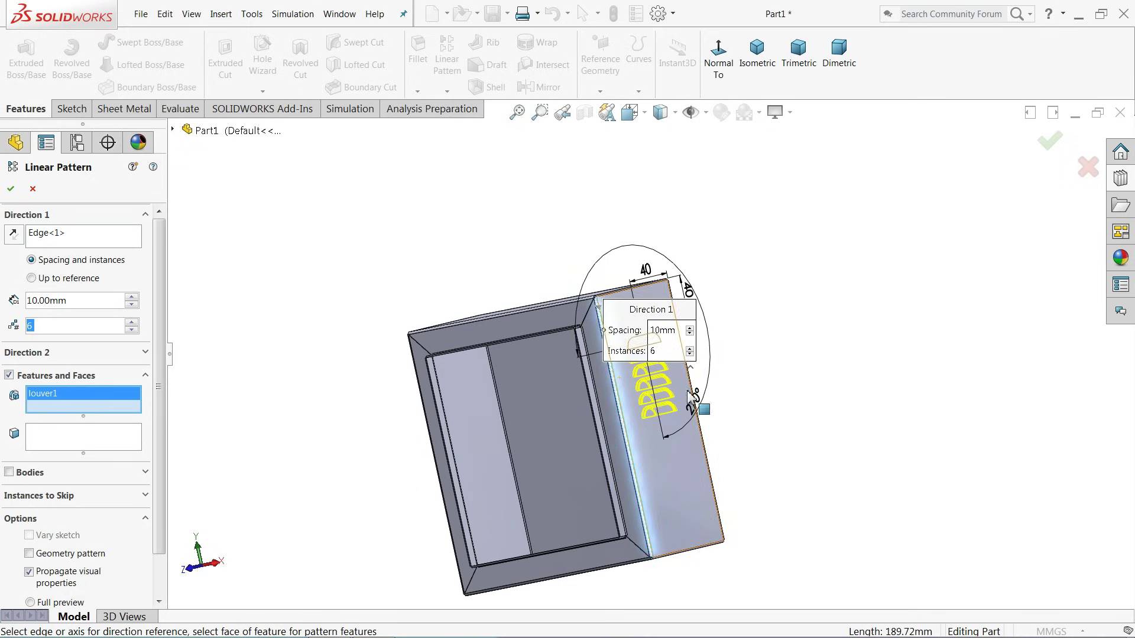
pyautogui.moveTo(795, 300); pyautogui.dragTo(810, 354, button='middle')
pyautogui.scroll(2, 810, 354)
pyautogui.scroll(-5, 845, 331)
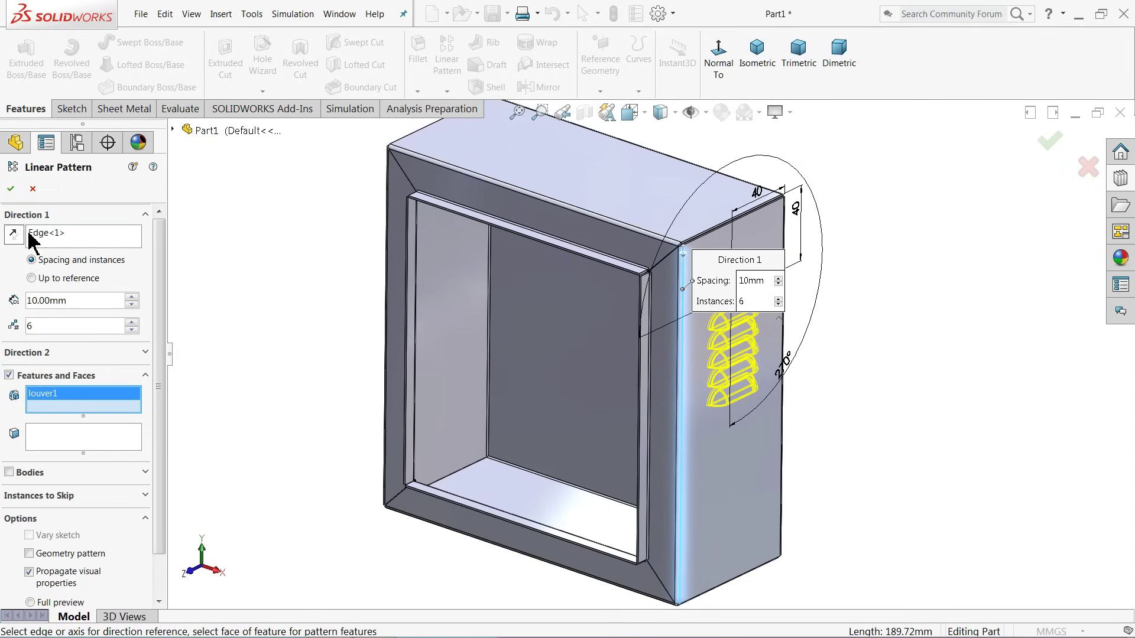
pyautogui.click(11, 190)
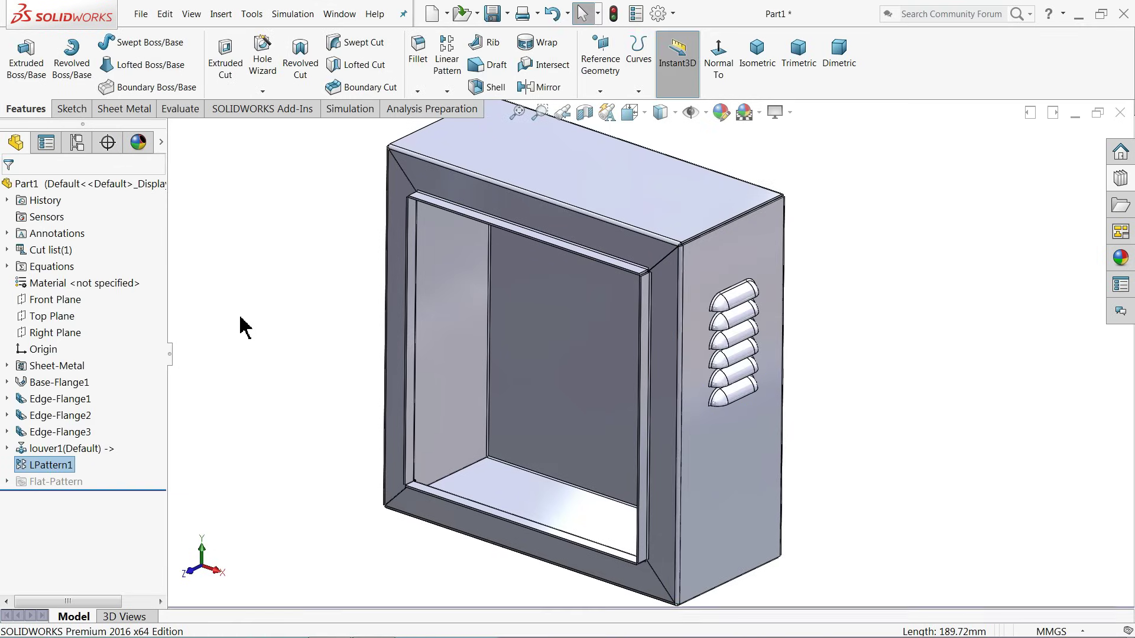
# Step: Set up a mirror of louver1 and LPattern1 about the Right Plane
pyautogui.moveTo(303, 312); pyautogui.dragTo(306, 284, button='middle')
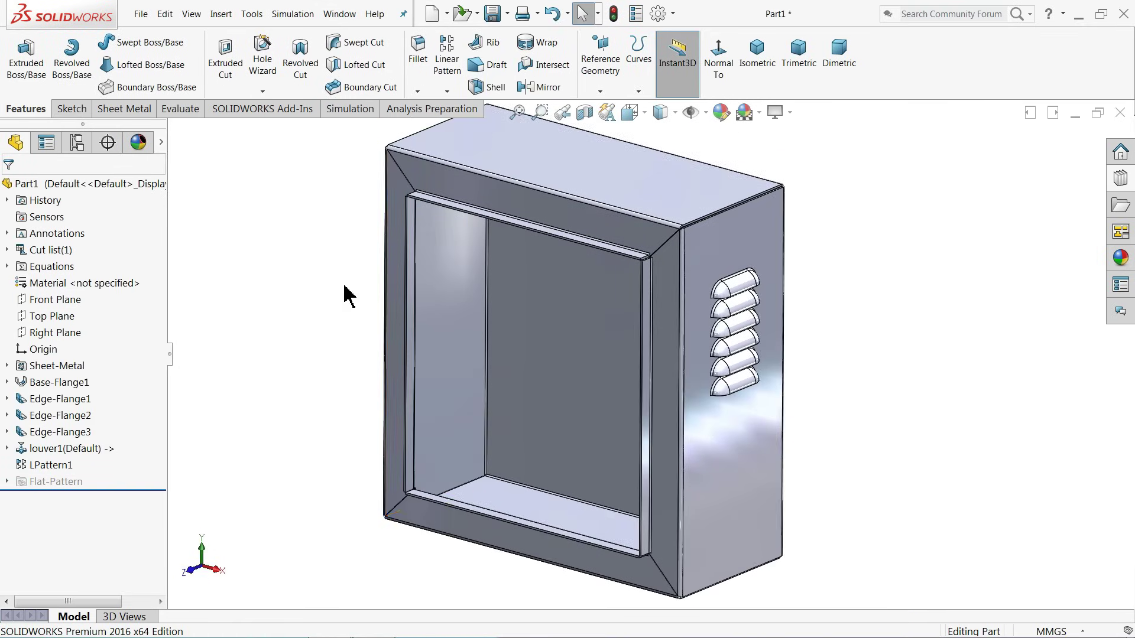
pyautogui.click(54, 337)
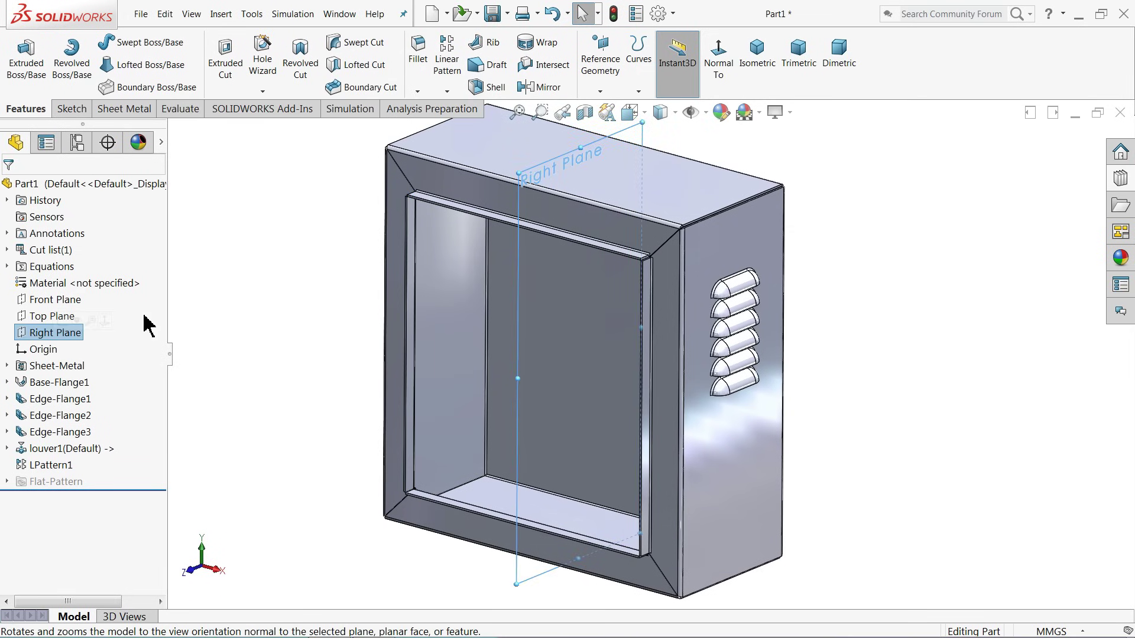
pyautogui.moveTo(585, 283); pyautogui.dragTo(571, 263, button='middle')
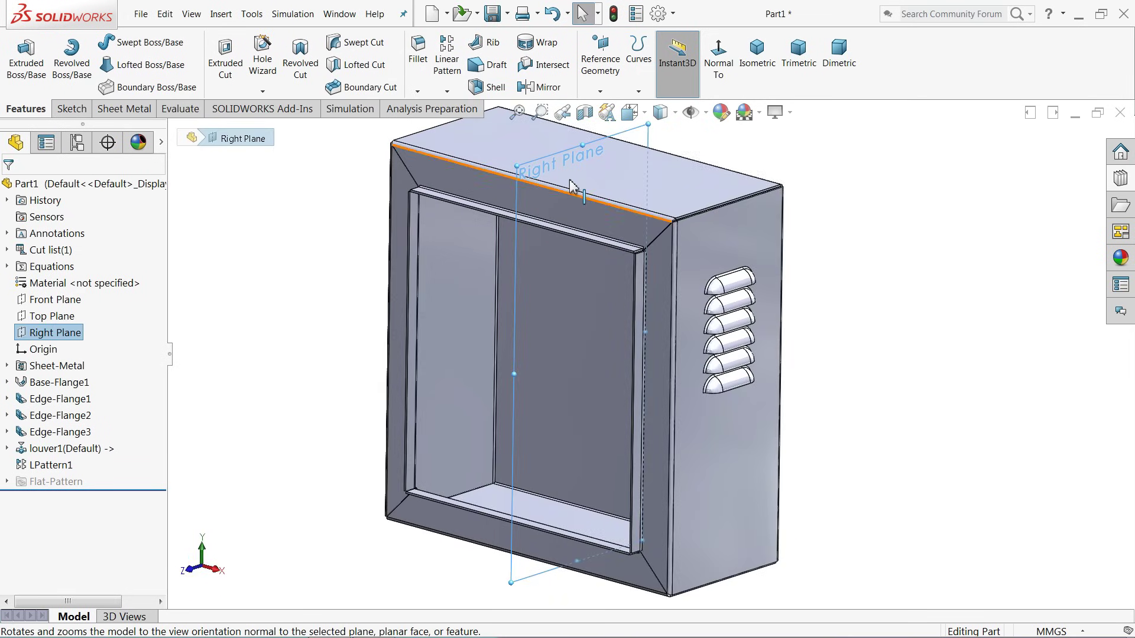
pyautogui.click(540, 88)
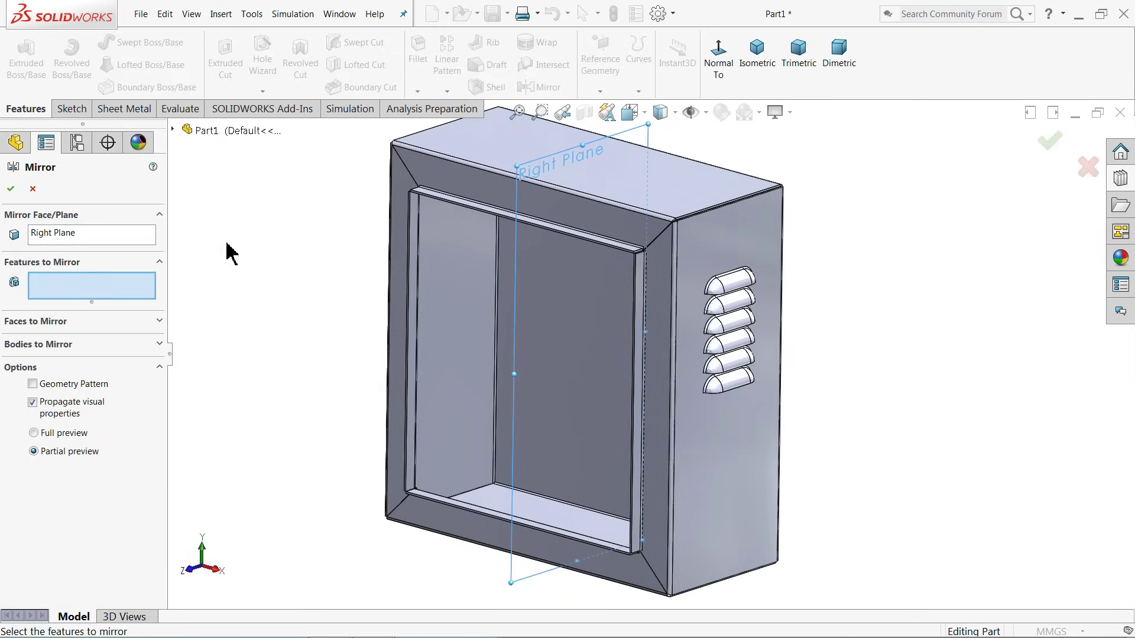
pyautogui.click(173, 129)
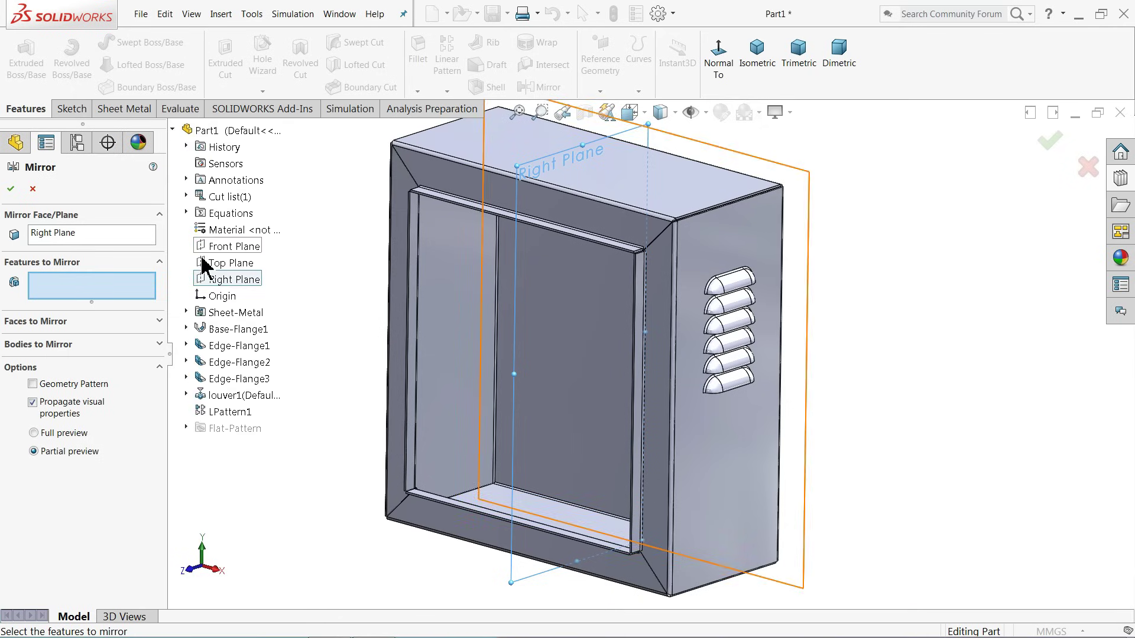
pyautogui.click(220, 396)
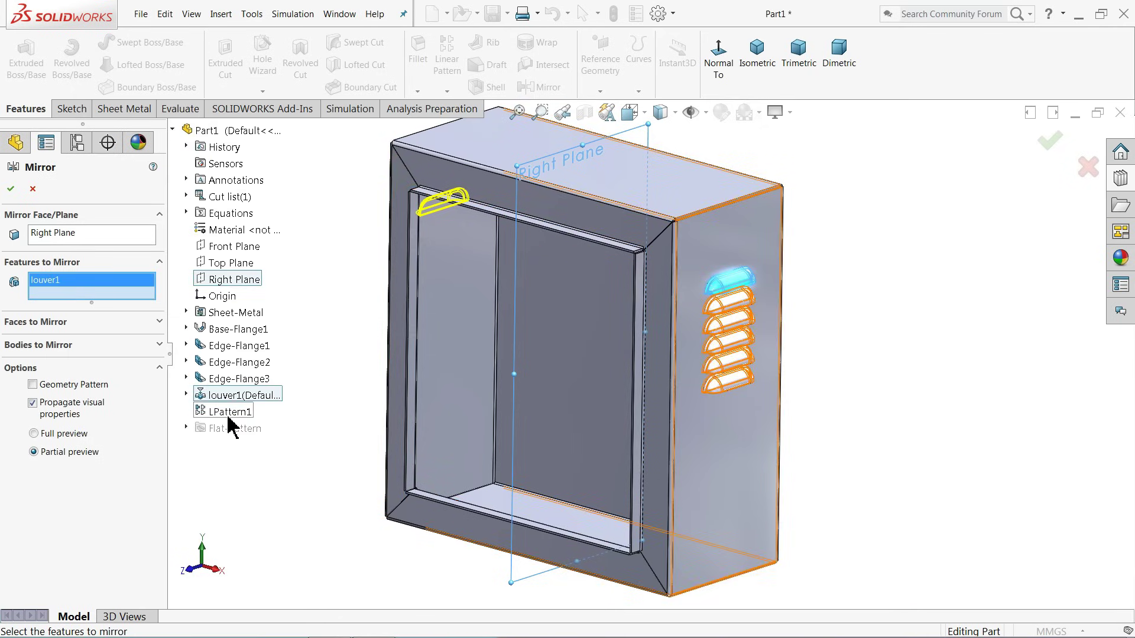
pyautogui.click(229, 414)
# Step: Accept Mirror1 and orbit to inspect the louvers on both side panels
pyautogui.moveTo(370, 309); pyautogui.dragTo(469, 299, button='middle')
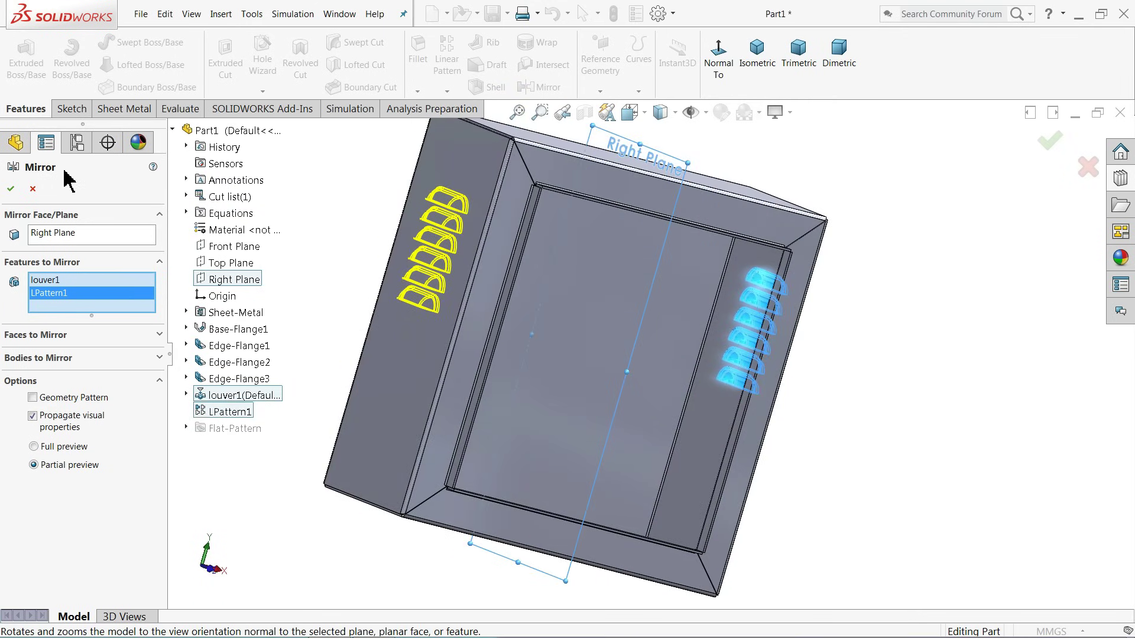
pyautogui.click(10, 189)
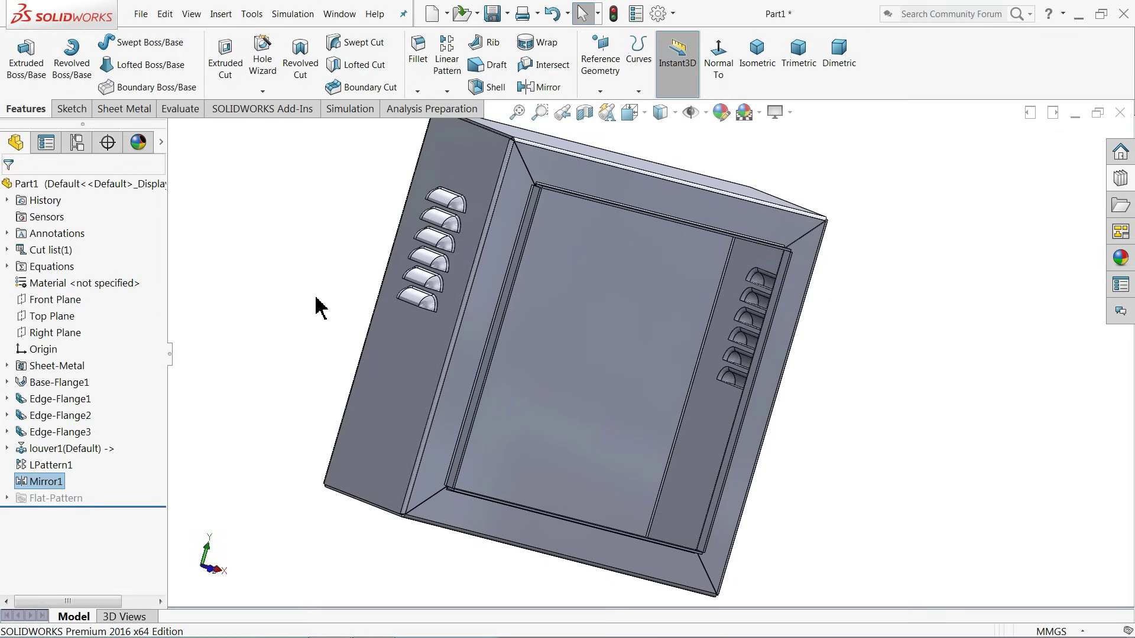
pyautogui.moveTo(432, 300); pyautogui.dragTo(347, 319, button='middle')
pyautogui.scroll(3, 679, 456)
pyautogui.scroll(-3, 686, 452)
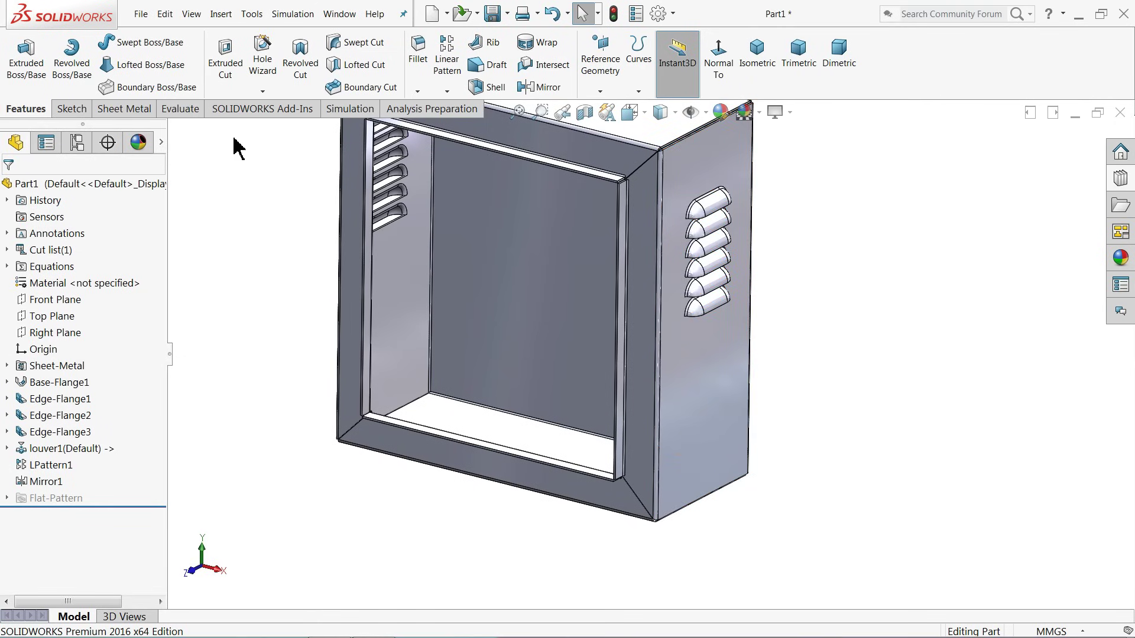
# Step: Start a sketch on the enclosure's right side face, viewed face-on
pyautogui.click(149, 108)
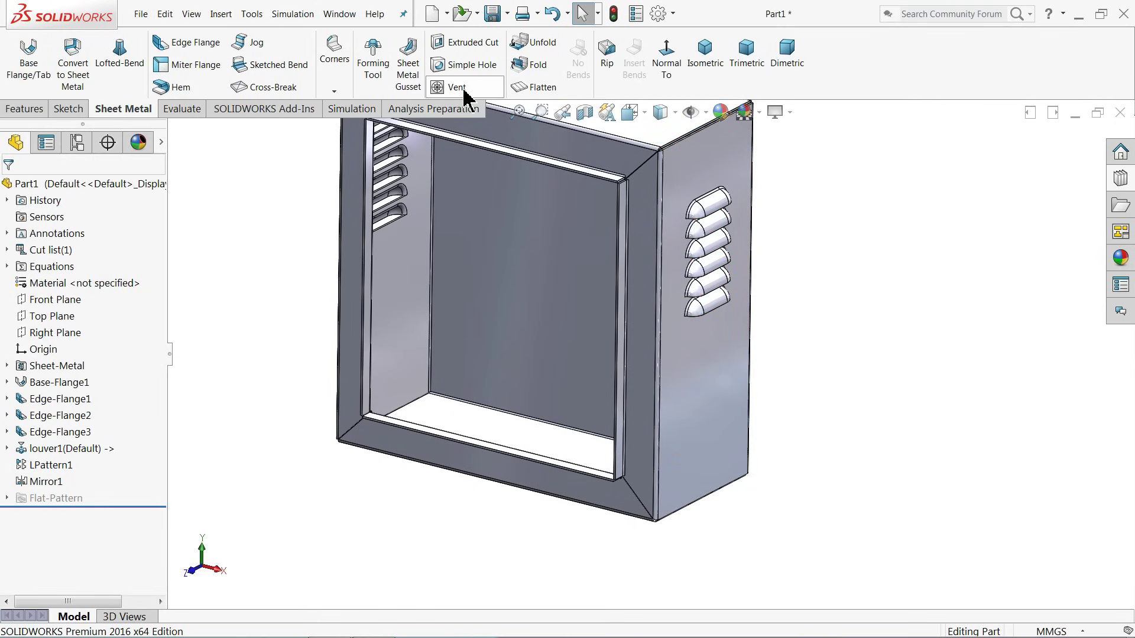
pyautogui.click(696, 411)
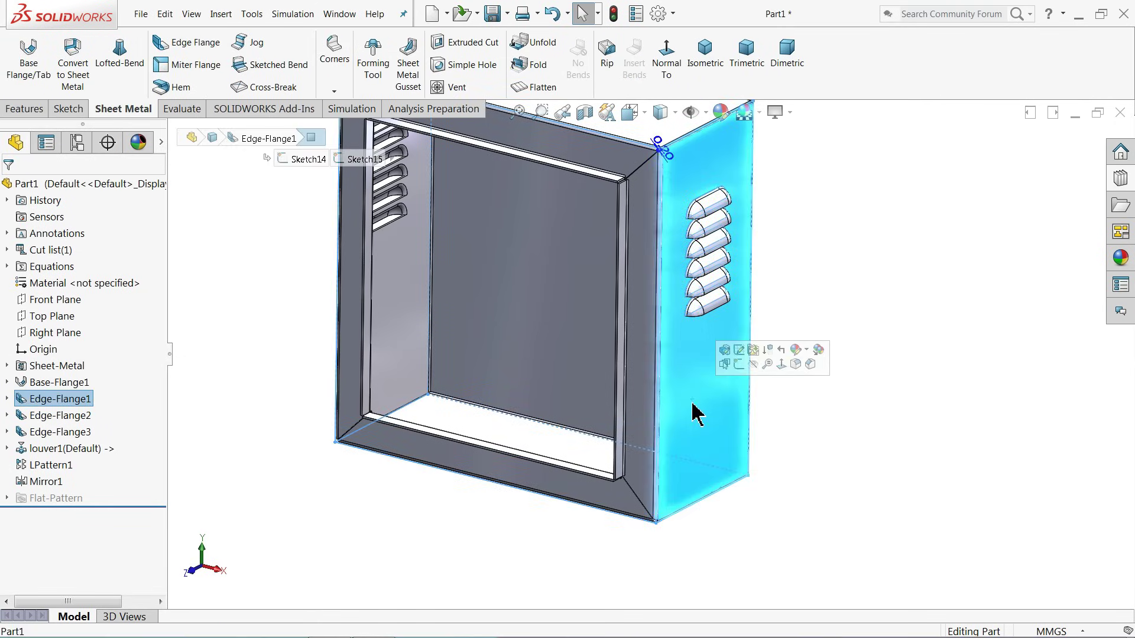
pyautogui.click(738, 364)
pyautogui.click(654, 65)
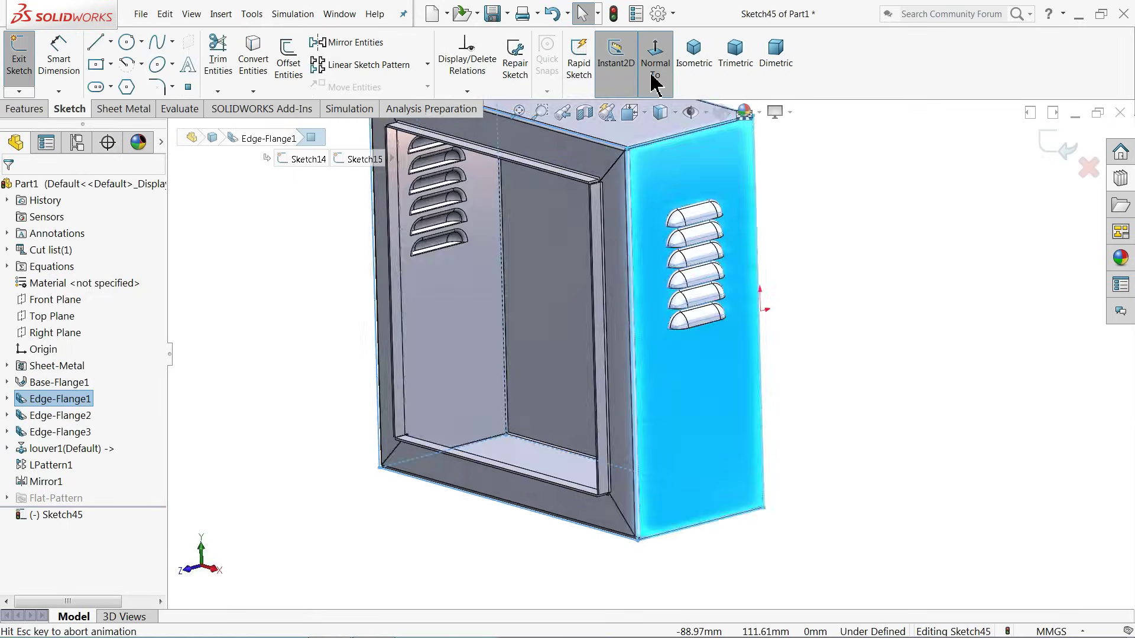
# Step: Draw three concentric vent circles below the louvers
pyautogui.click(127, 42)
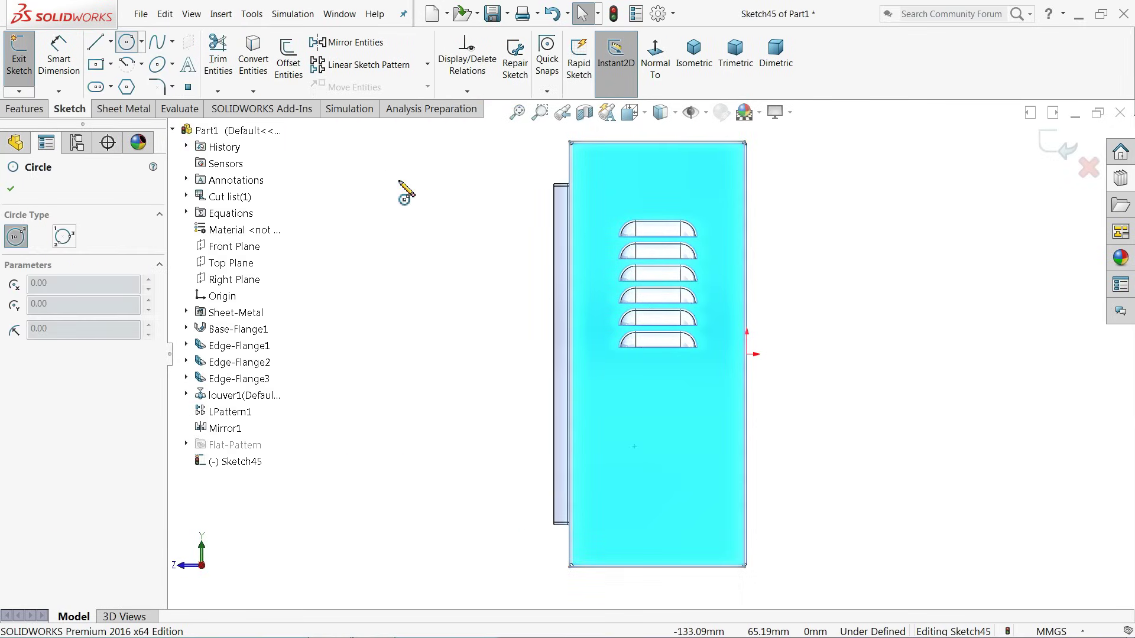
pyautogui.scroll(1, 658, 456)
pyautogui.scroll(-4, 670, 425)
pyautogui.moveTo(658, 394); pyautogui.dragTo(663, 315)
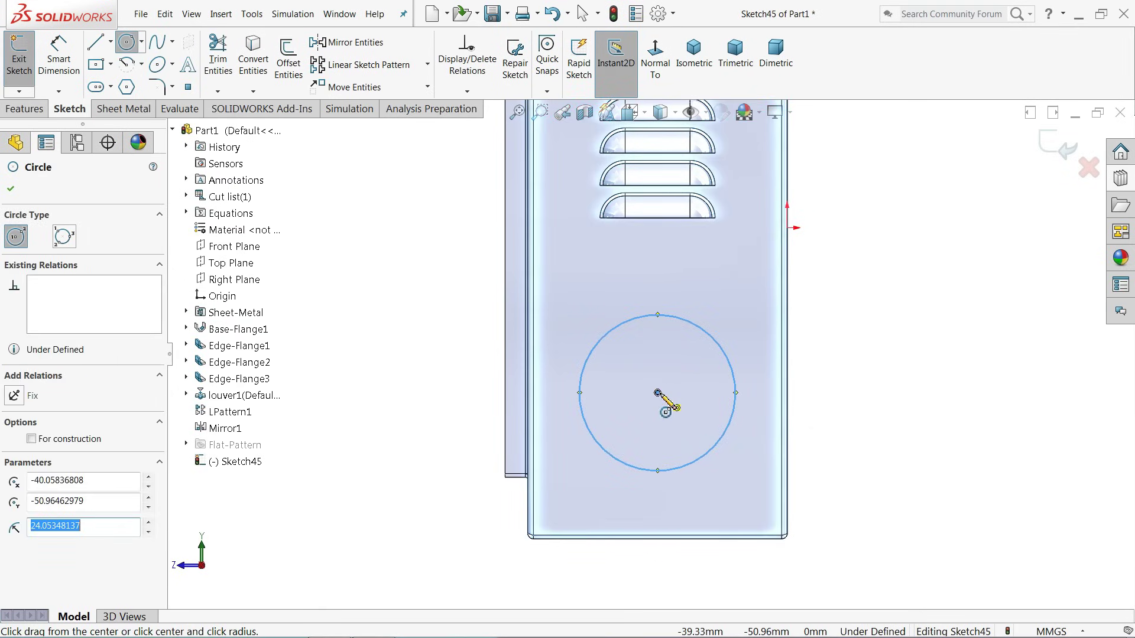
pyautogui.moveTo(657, 393); pyautogui.dragTo(641, 340)
pyautogui.moveTo(657, 393); pyautogui.dragTo(664, 371)
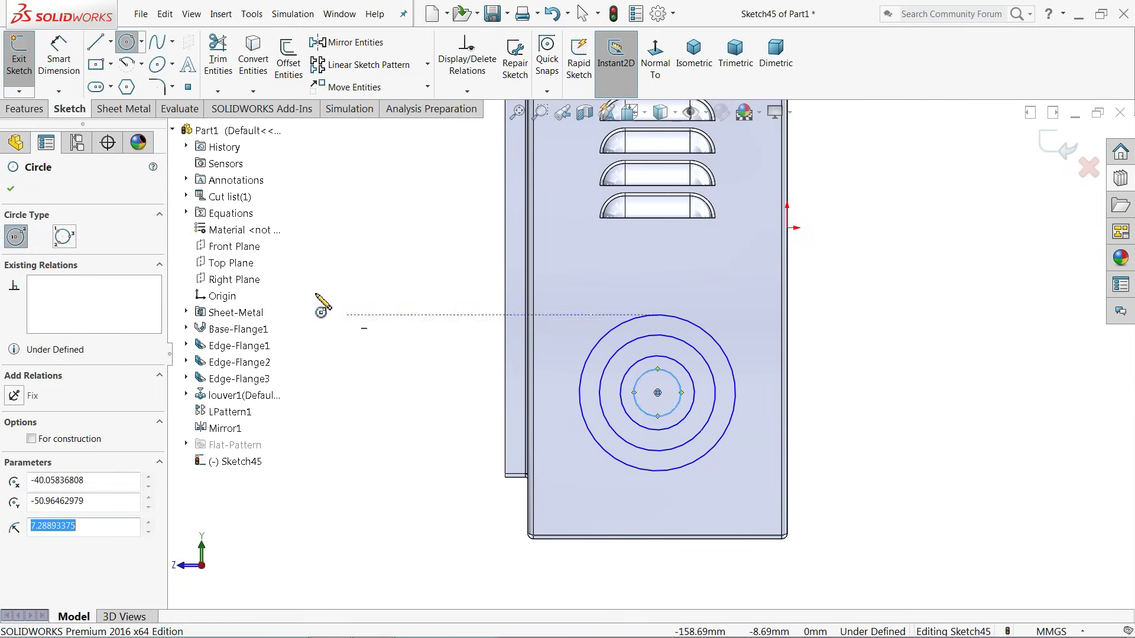
pyautogui.click(59, 58)
pyautogui.scroll(-2, 550, 397)
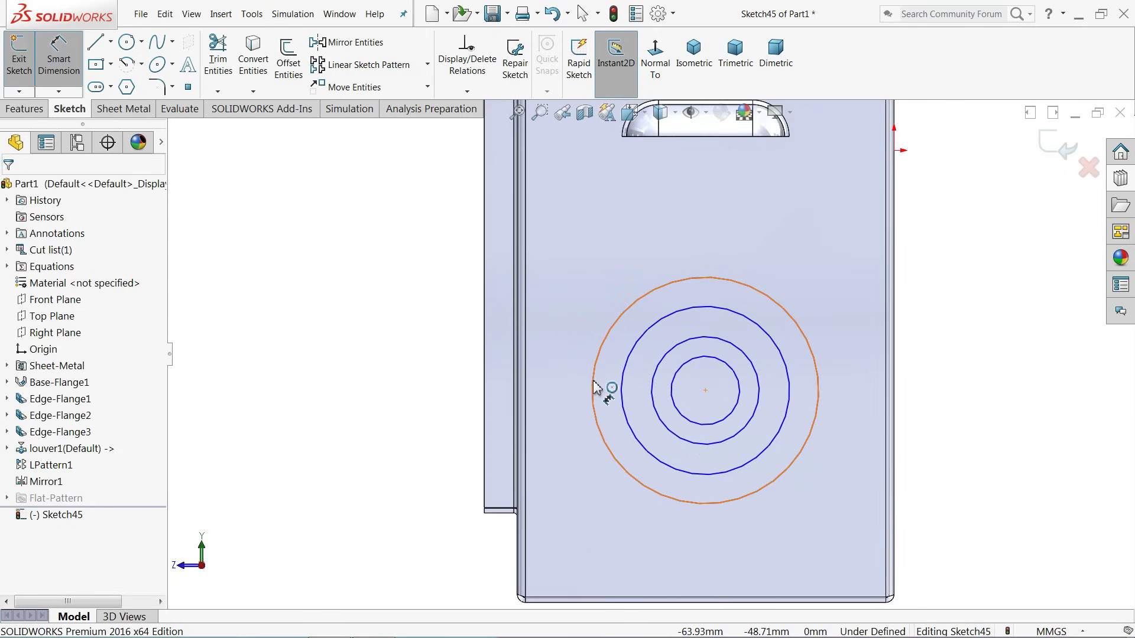
# Step: Dimension the outer two circles at 45 mm and 35 mm diameter
pyautogui.click(594, 388)
pyautogui.click(552, 378)
pyautogui.write('45')
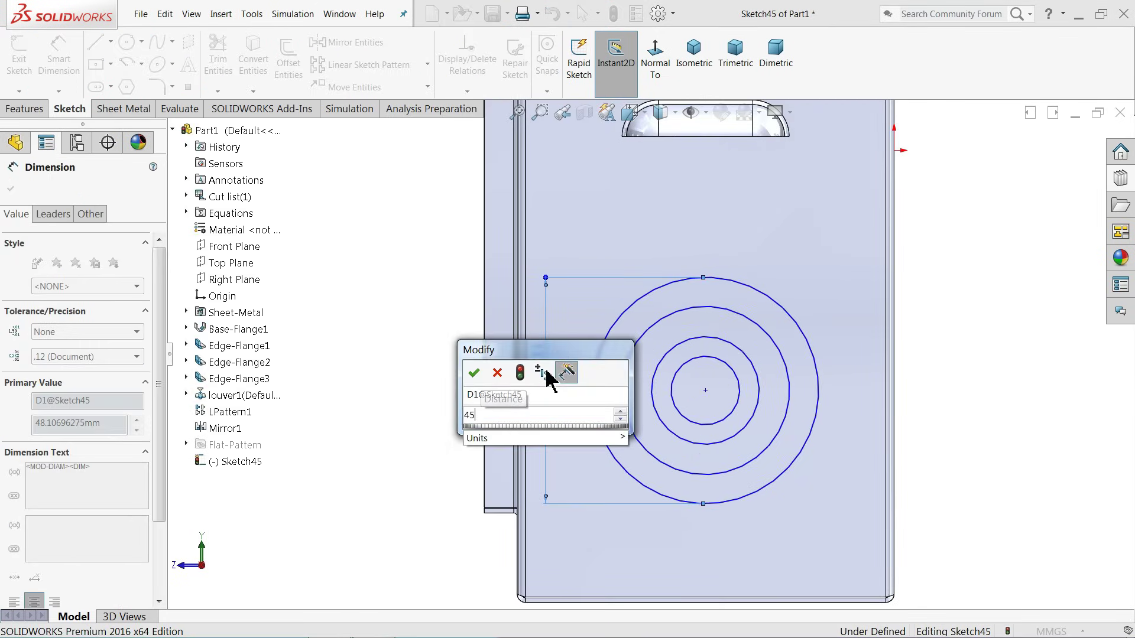
pyautogui.press('Return')
pyautogui.click(601, 378)
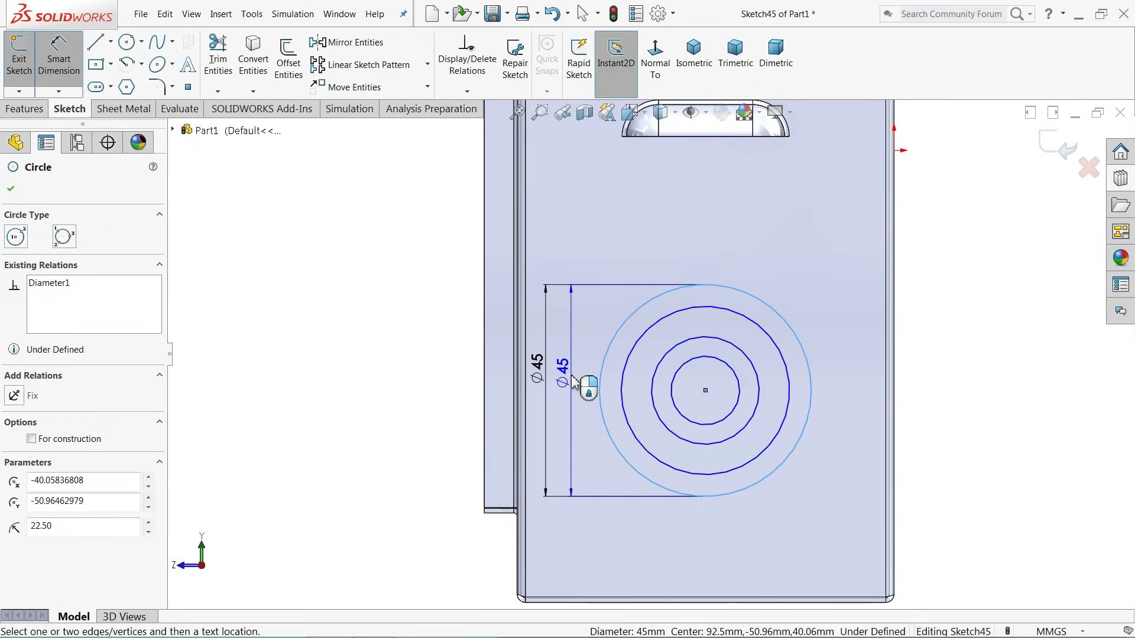
pyautogui.press('Escape')
pyautogui.click(621, 388)
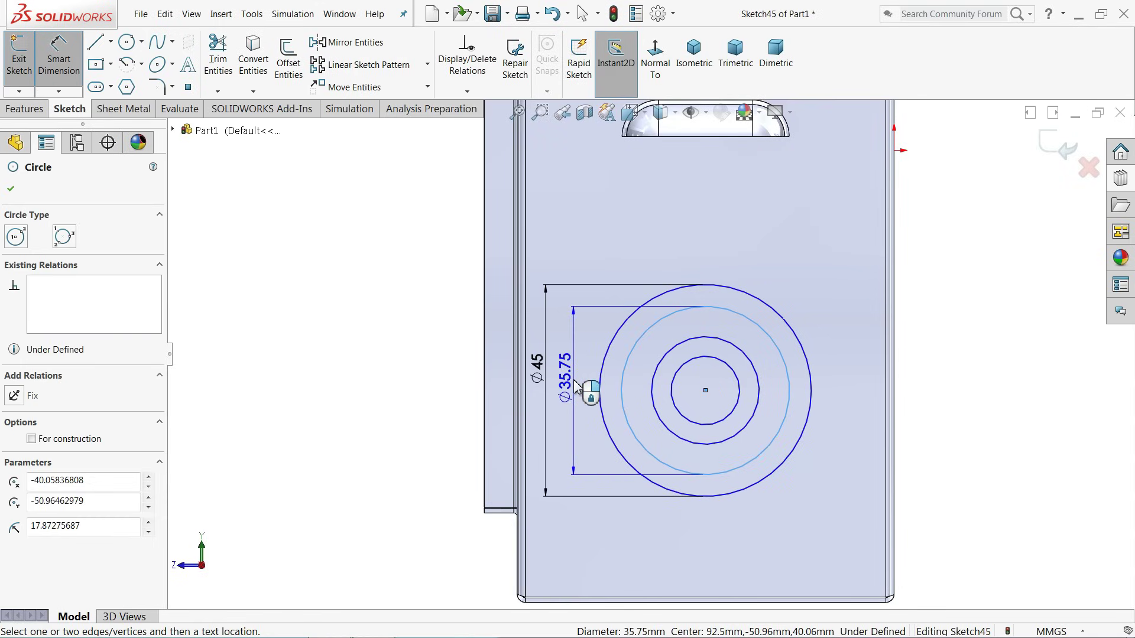
pyautogui.click(576, 387)
pyautogui.write('356')
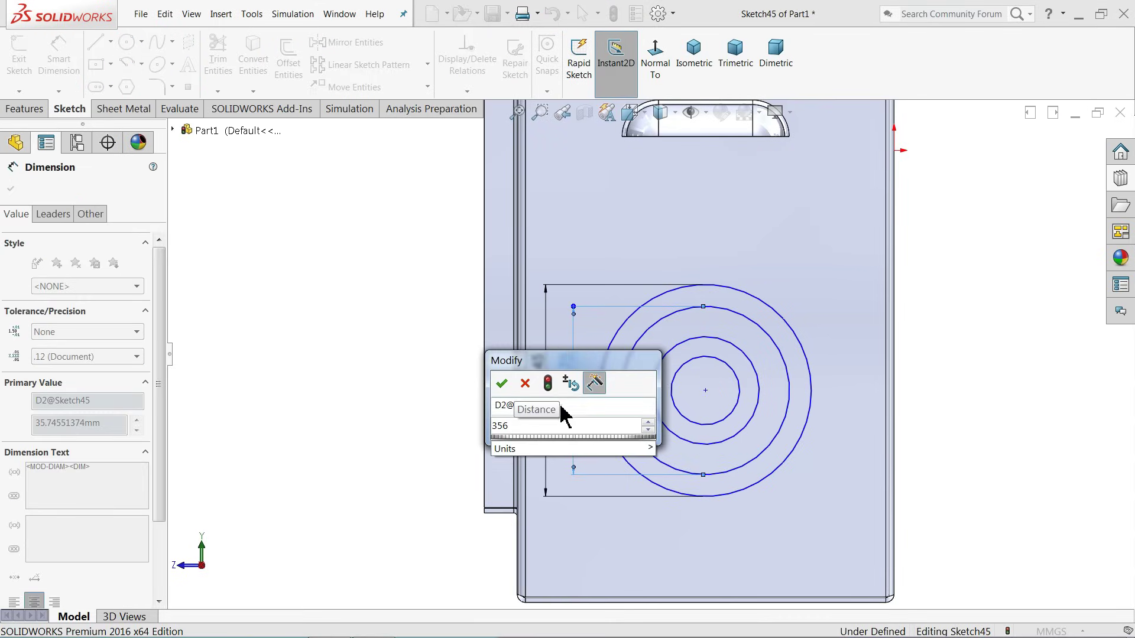
pyautogui.press('Return')
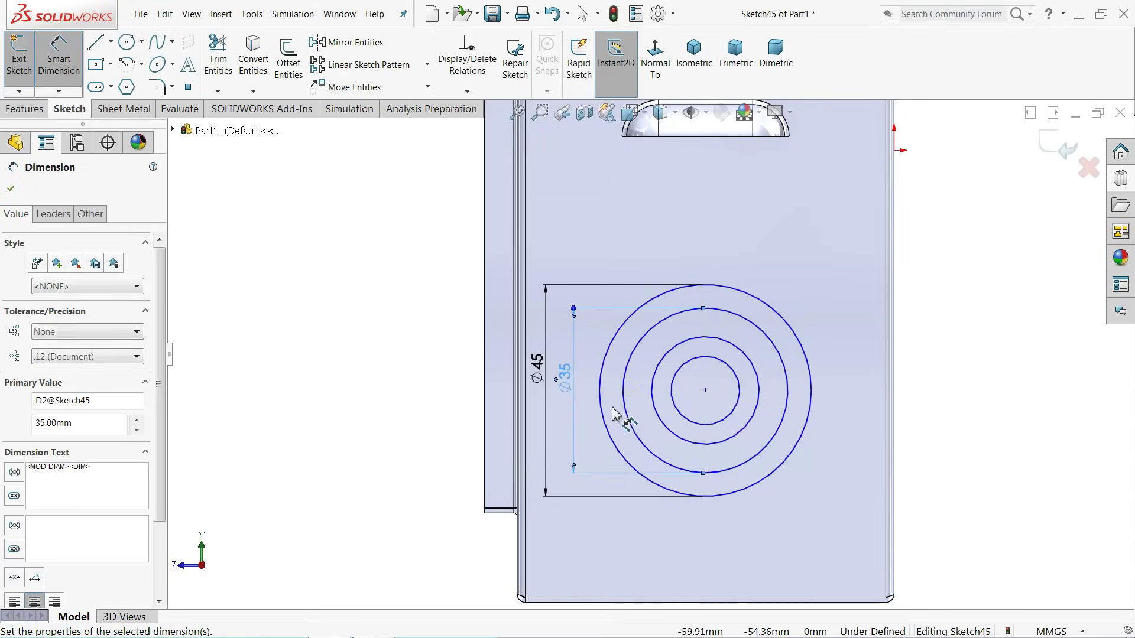
# Step: Dimension the inner two circles at 25 mm and 15 mm diameter
pyautogui.click(652, 391)
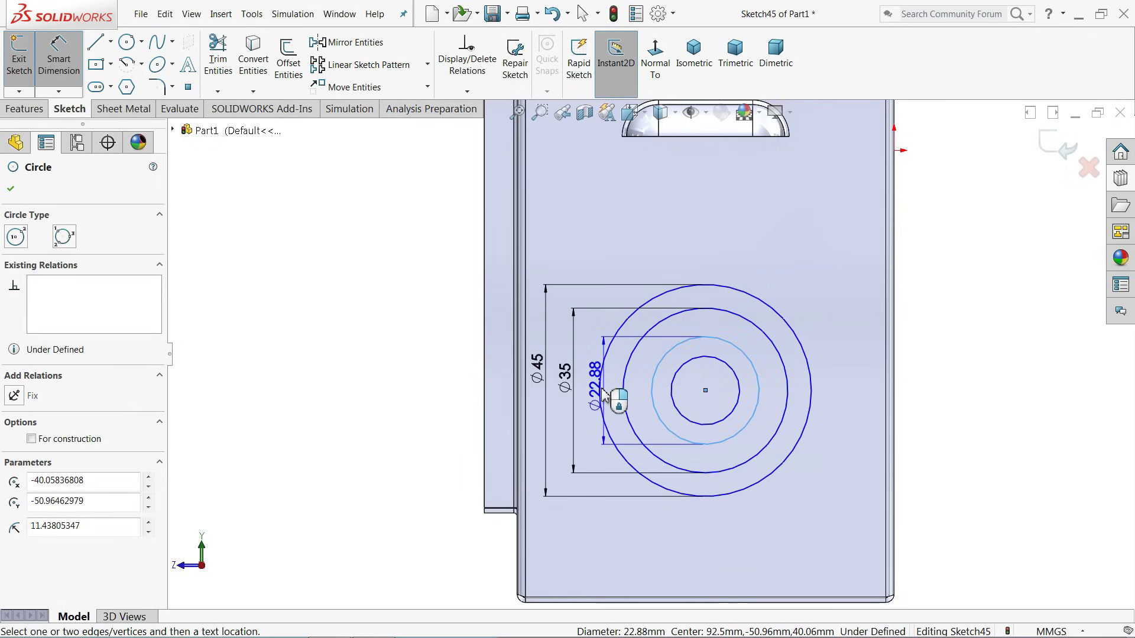
pyautogui.click(592, 395)
pyautogui.write('25')
pyautogui.press('Return')
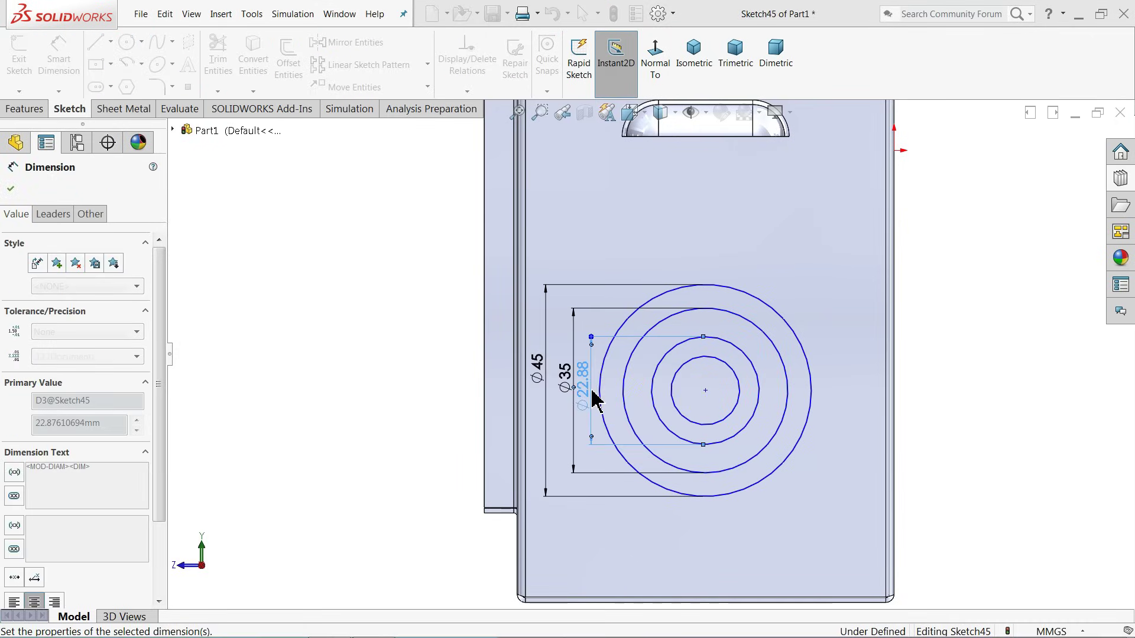
pyautogui.click(739, 399)
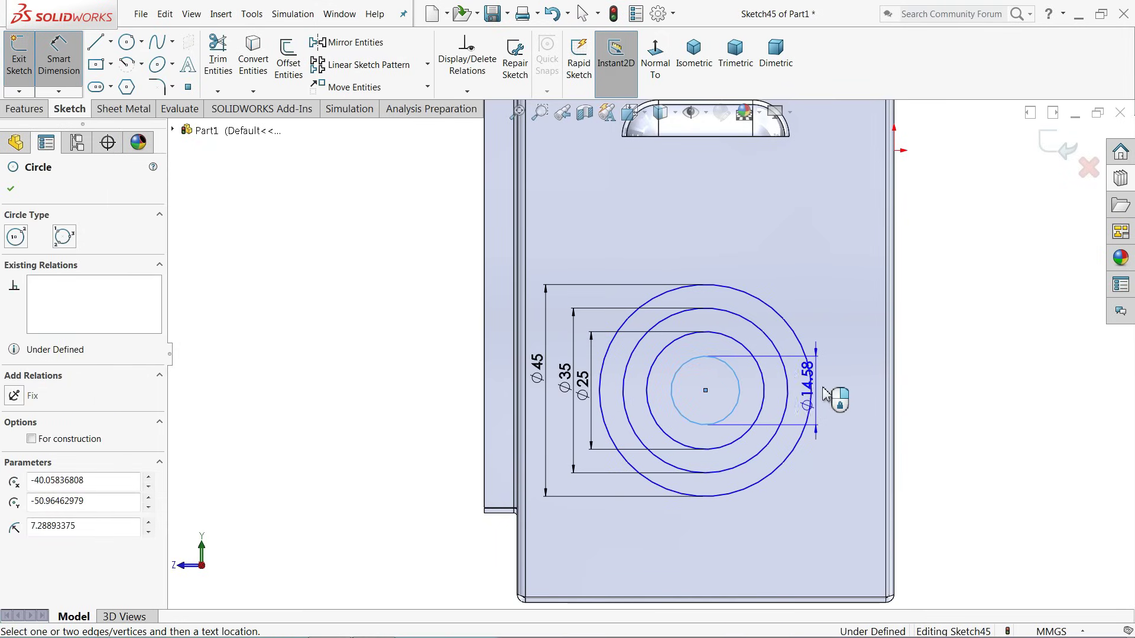
pyautogui.click(838, 395)
pyautogui.write('15')
pyautogui.press('Return')
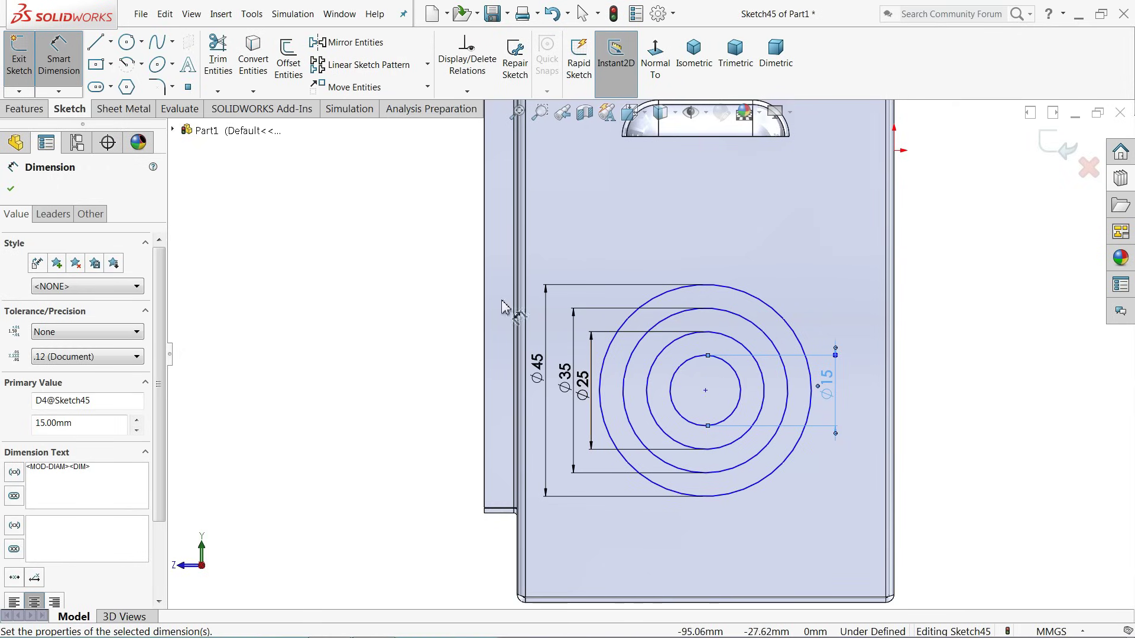
pyautogui.click(96, 41)
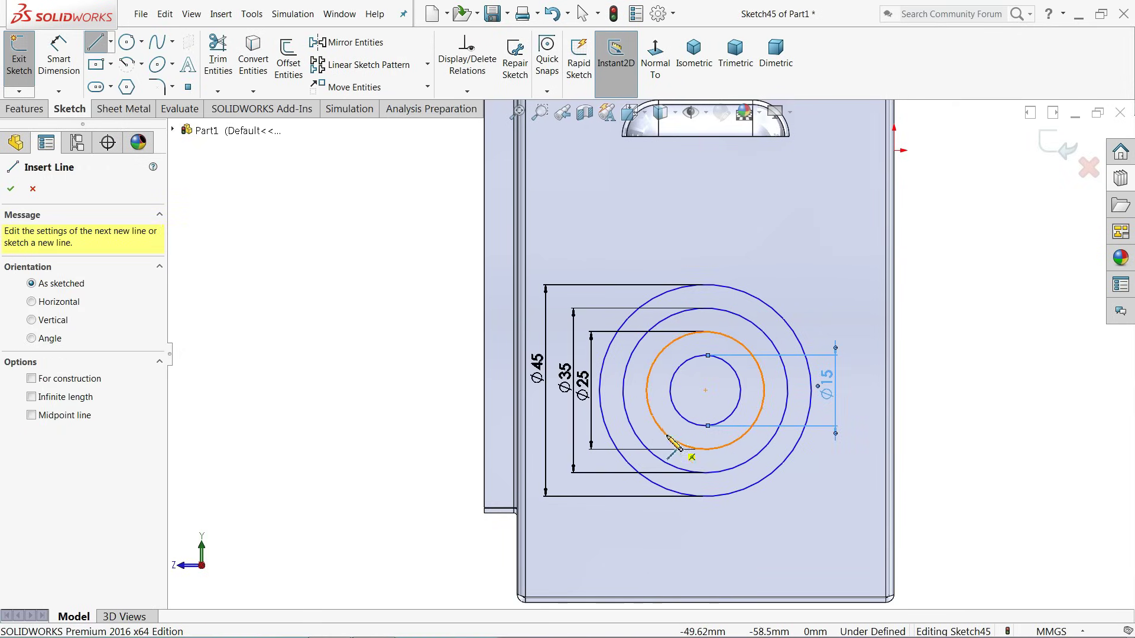
# Step: Draw a horizontal line across the outer circle, edge to edge
pyautogui.click(599, 391)
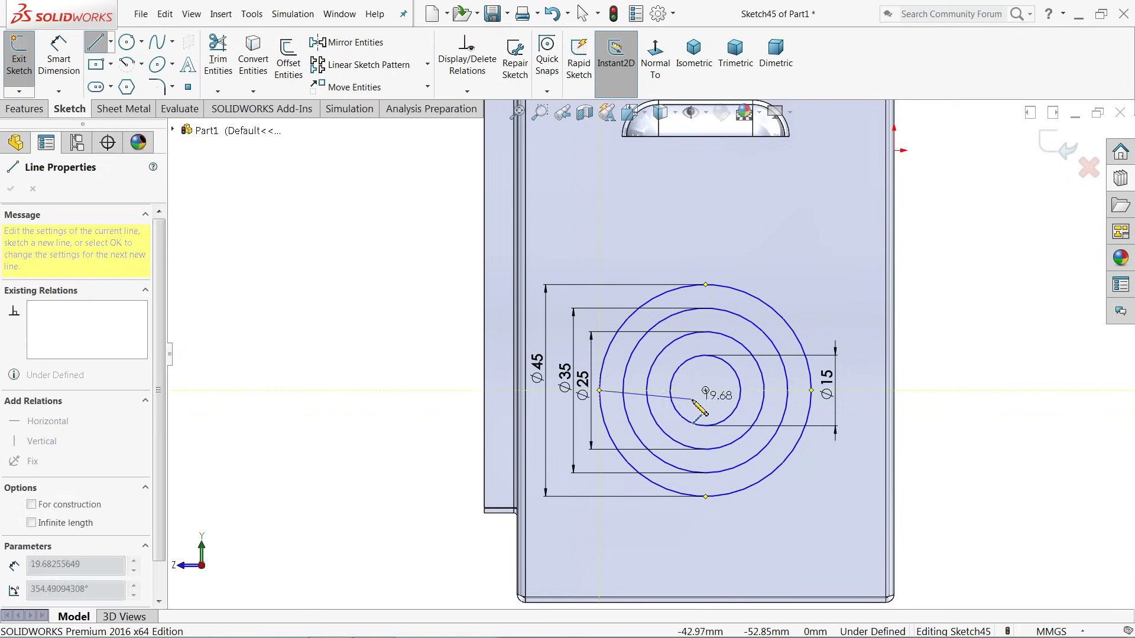
pyautogui.click(811, 391)
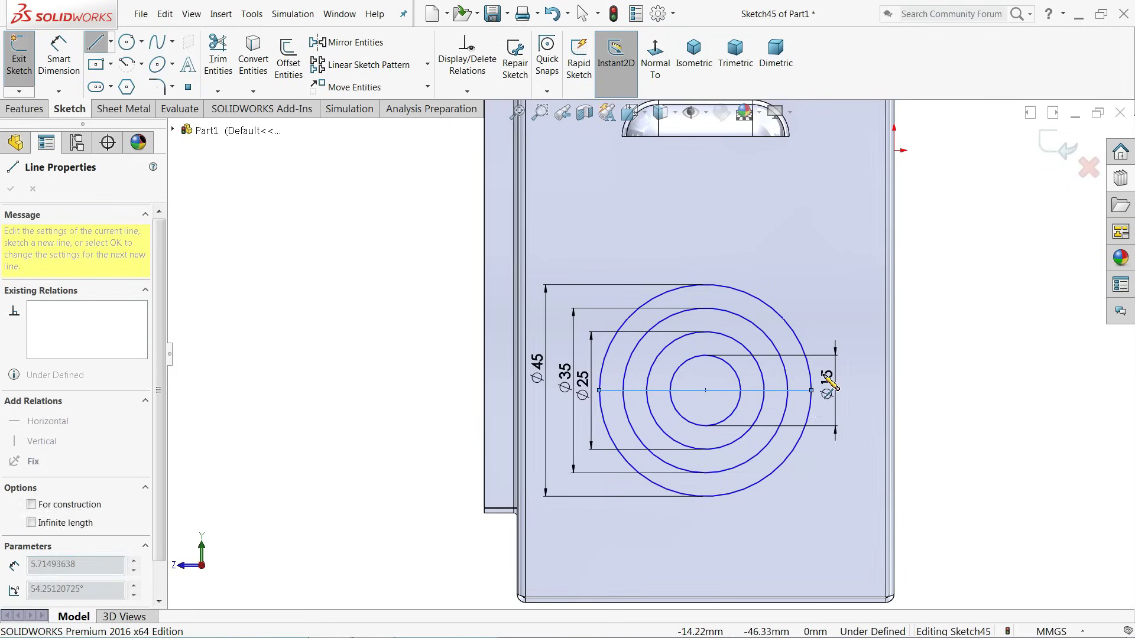
pyautogui.press('Escape')
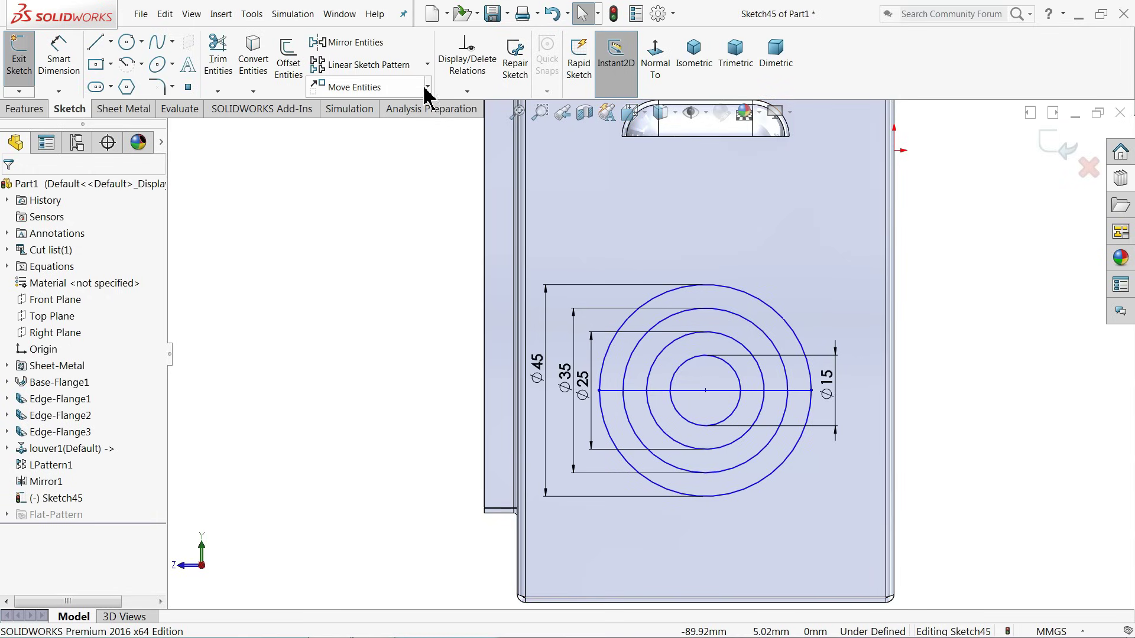
# Step: Circular-pattern the line 8 times over 360deg around the circles' centre
pyautogui.click(427, 65)
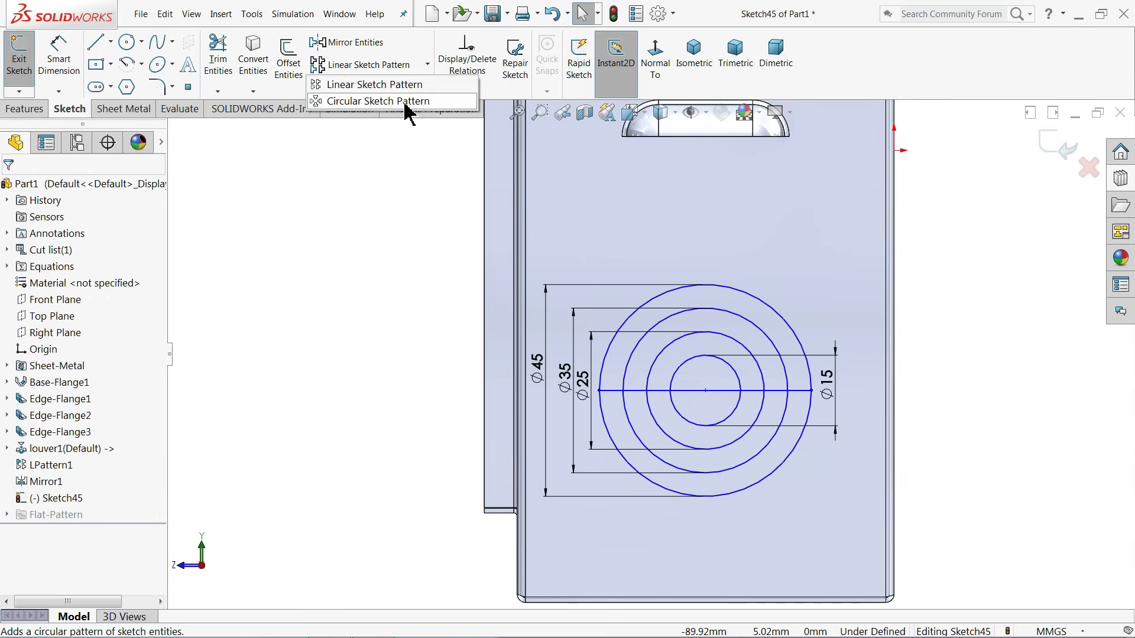
pyautogui.click(408, 102)
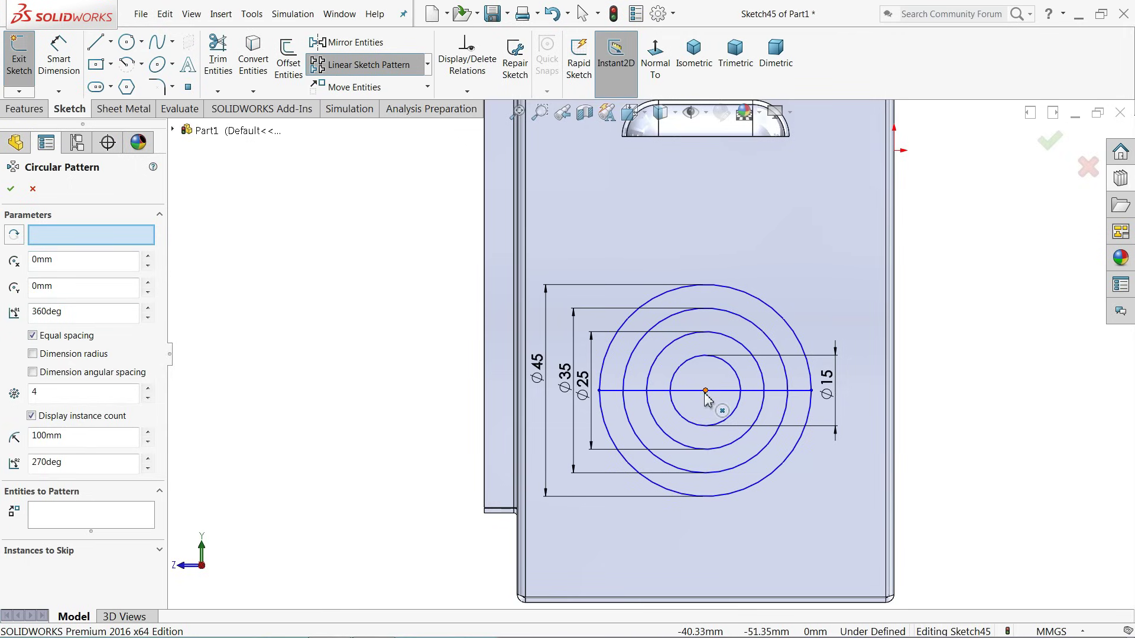
pyautogui.click(58, 521)
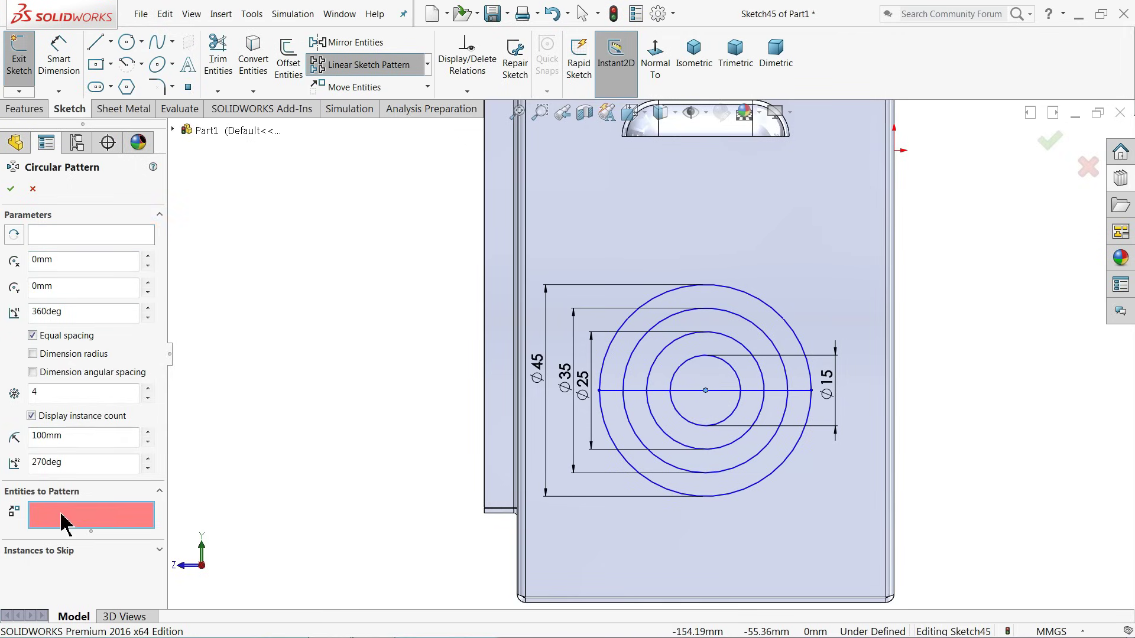
pyautogui.click(684, 393)
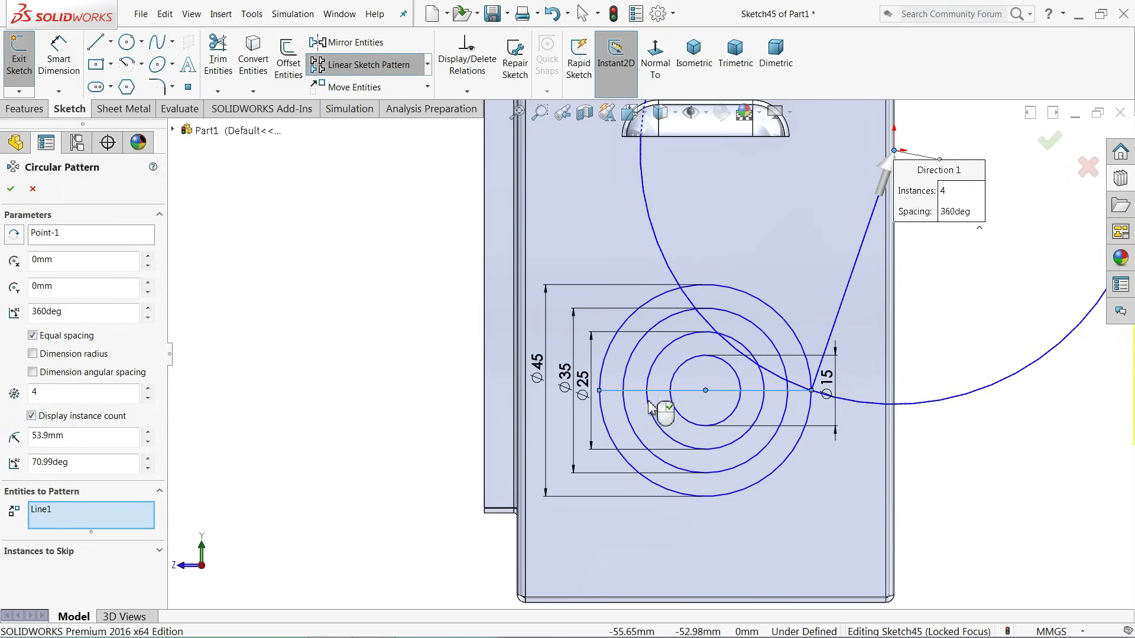
pyautogui.click(63, 238)
pyautogui.rightClick(64, 237)
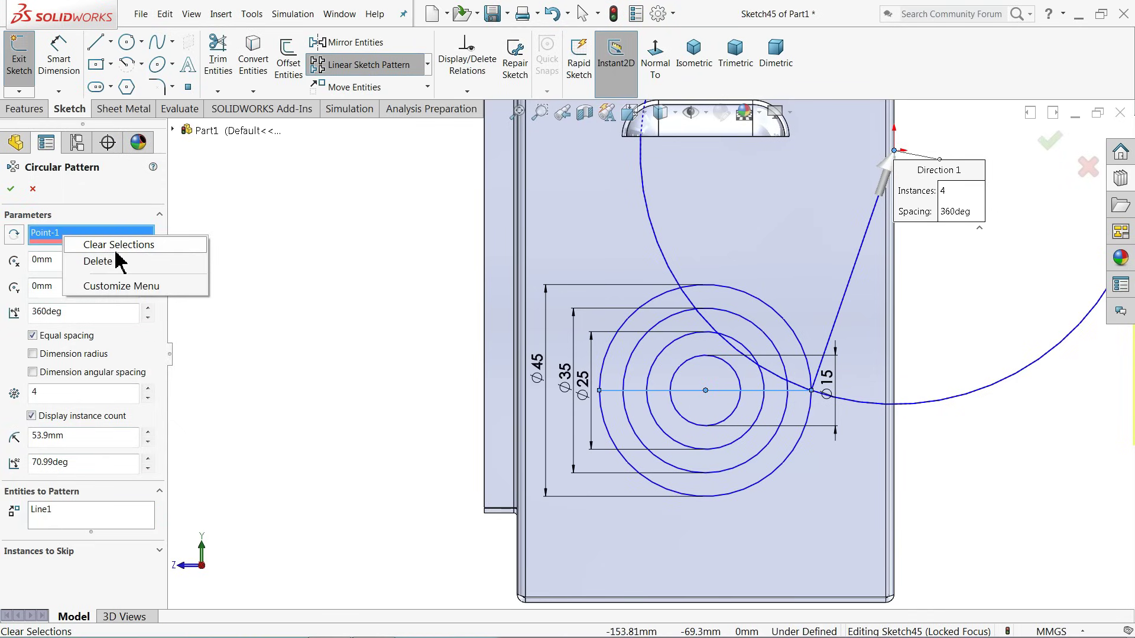
pyautogui.click(117, 259)
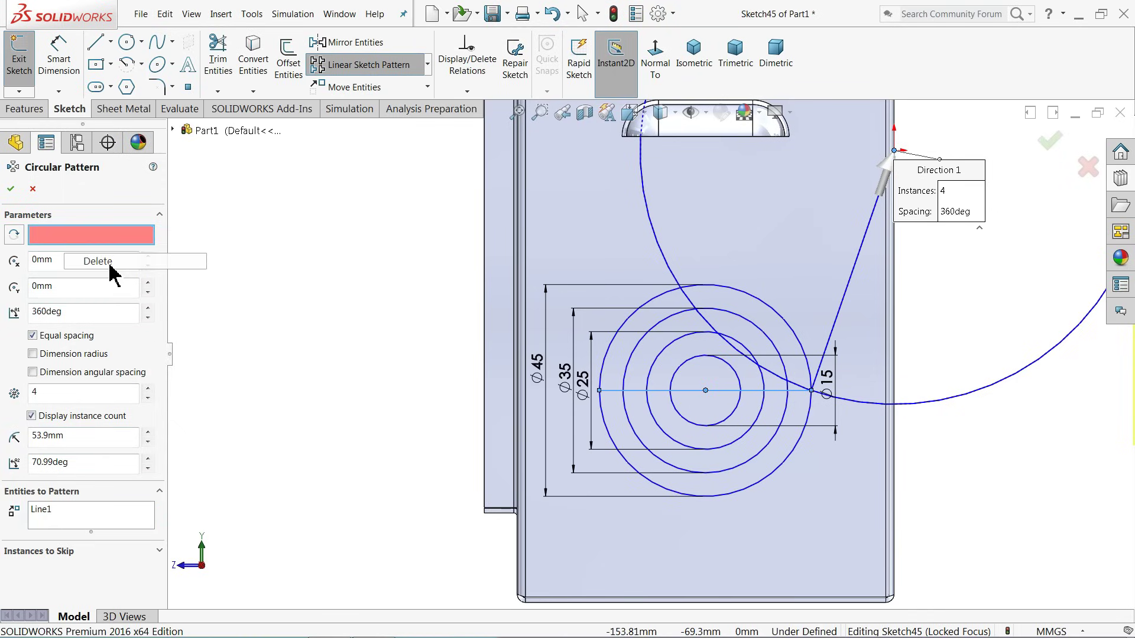
pyautogui.click(706, 391)
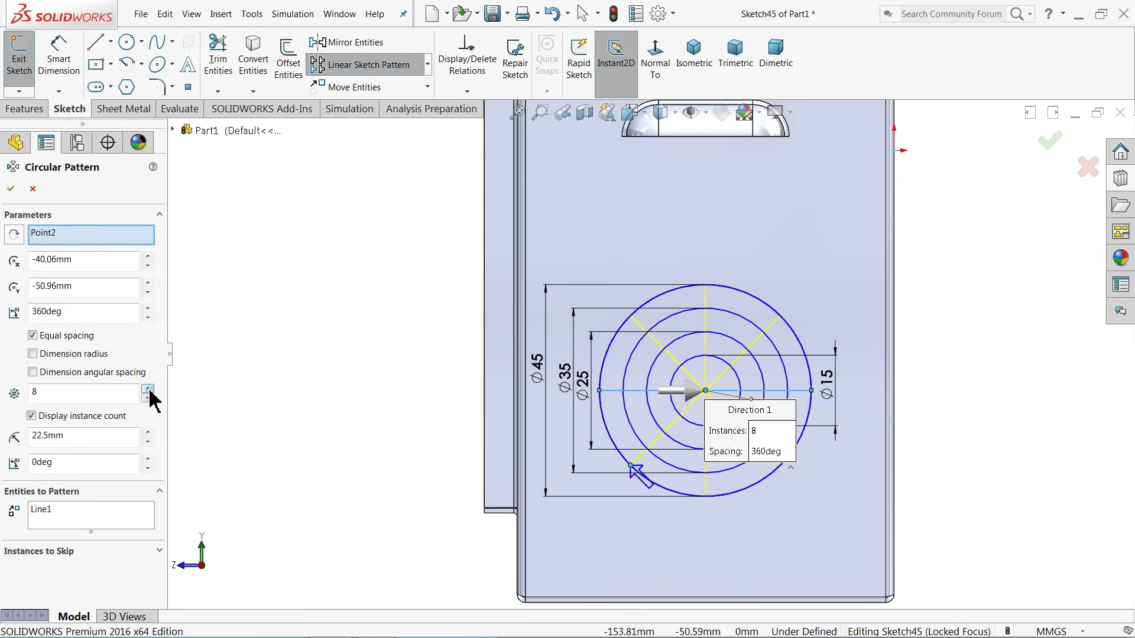
pyautogui.scroll(-1, 672, 392)
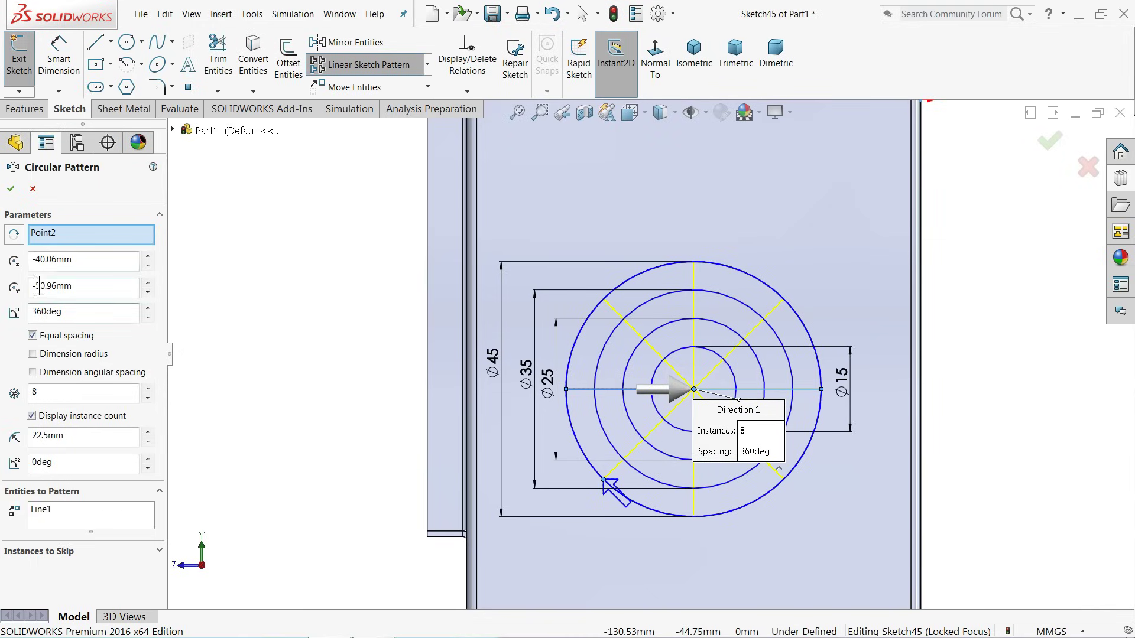
pyautogui.click(11, 189)
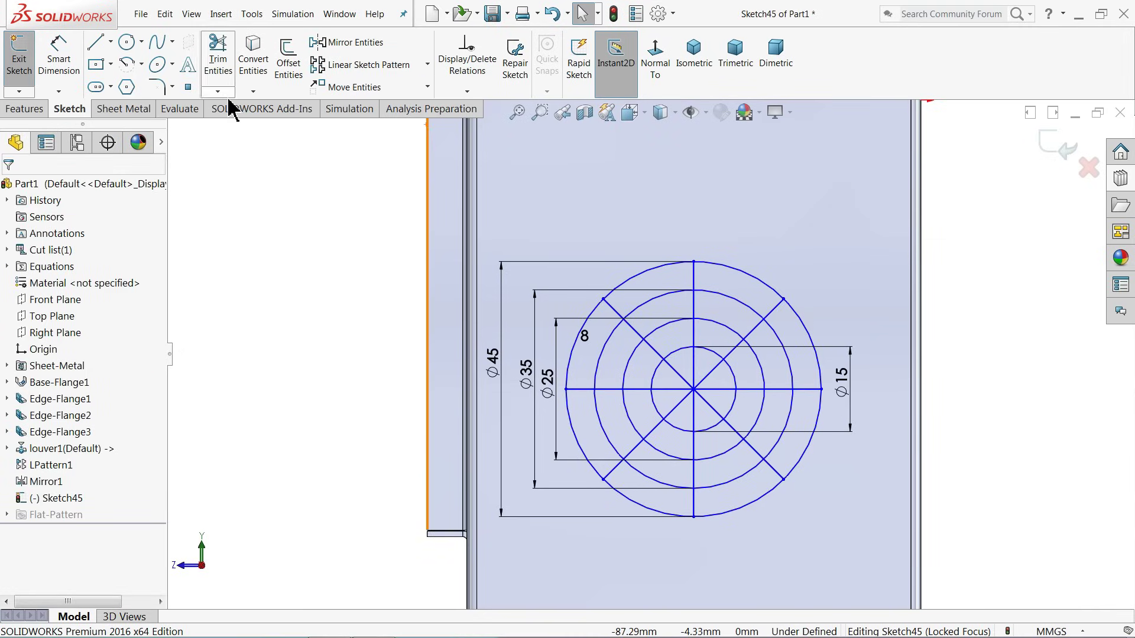
# Step: Start a Vent with the outer Ø45 circle as its boundary
pyautogui.click(125, 110)
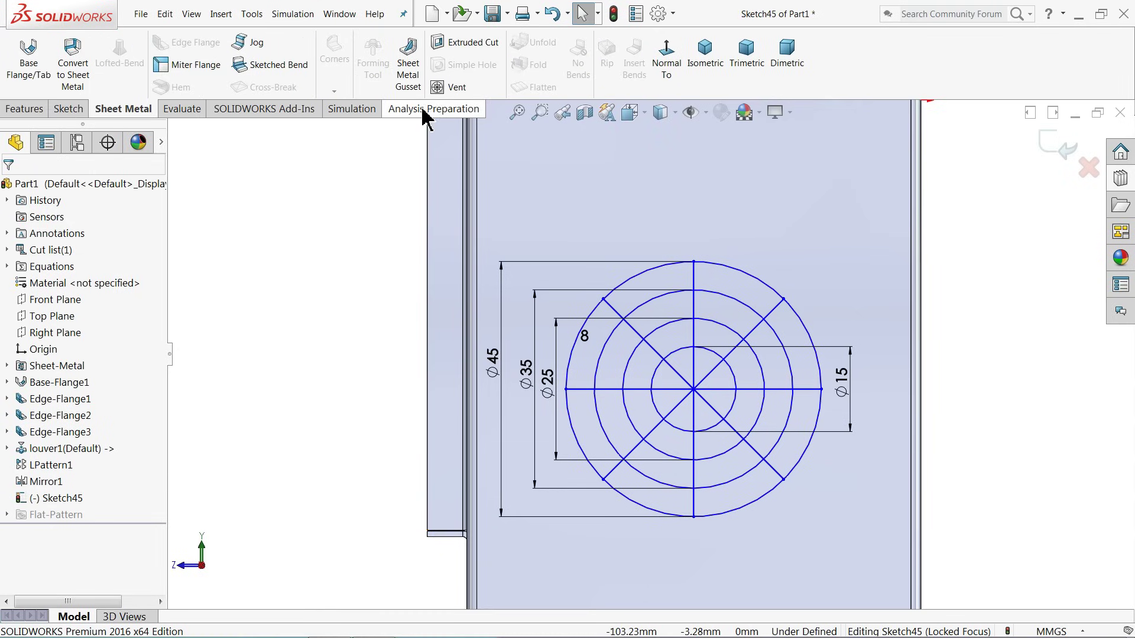
pyautogui.click(457, 89)
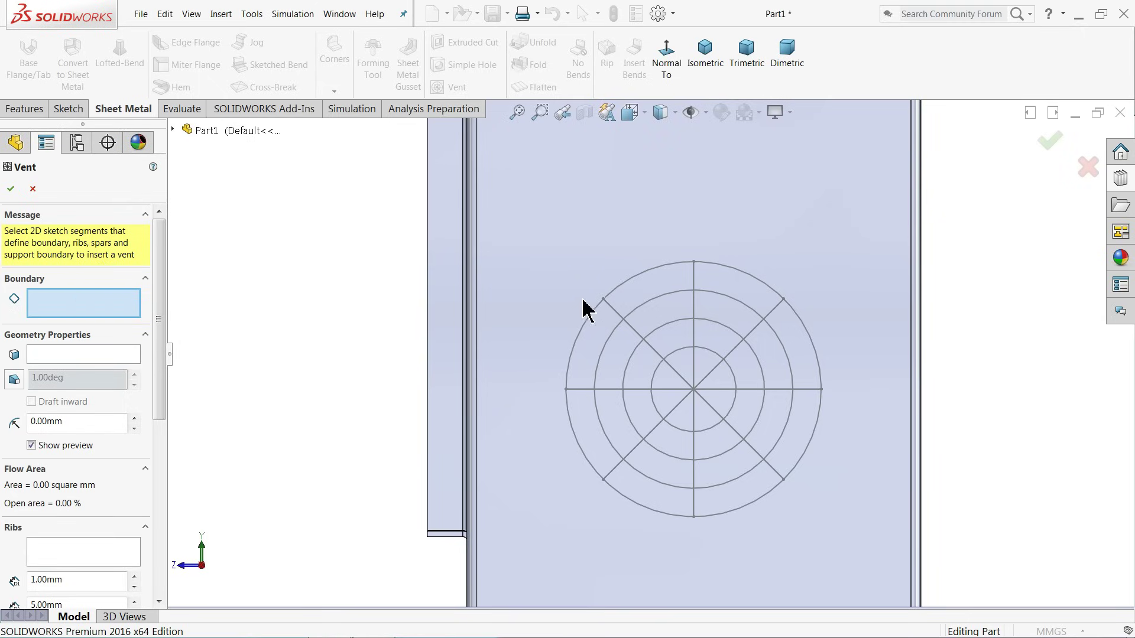
pyautogui.click(597, 319)
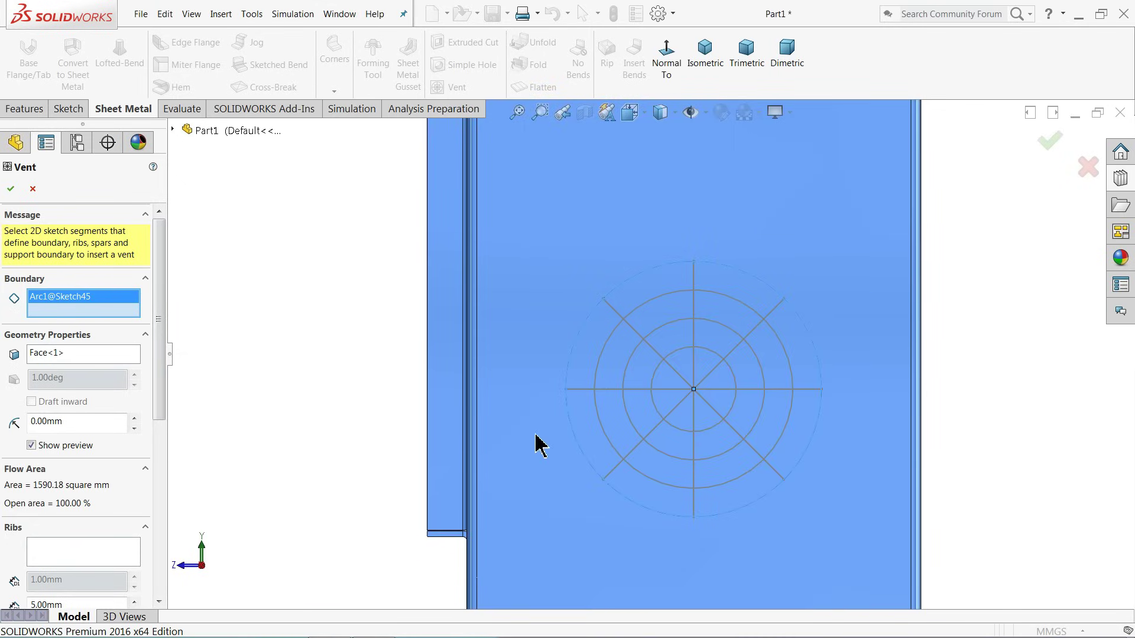
pyautogui.moveTo(157, 400); pyautogui.dragTo(160, 441)
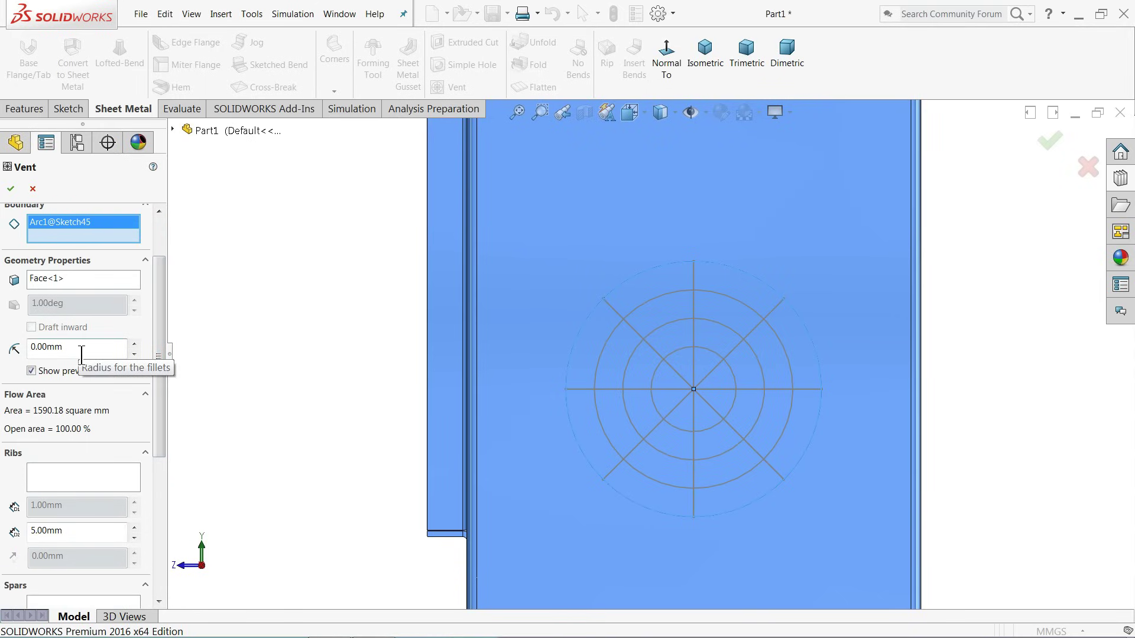
# Step: Add the horizontal, vertical and two diagonal lines as vent ribs
pyautogui.click(65, 490)
pyautogui.scroll(-2, 742, 449)
pyautogui.click(581, 375)
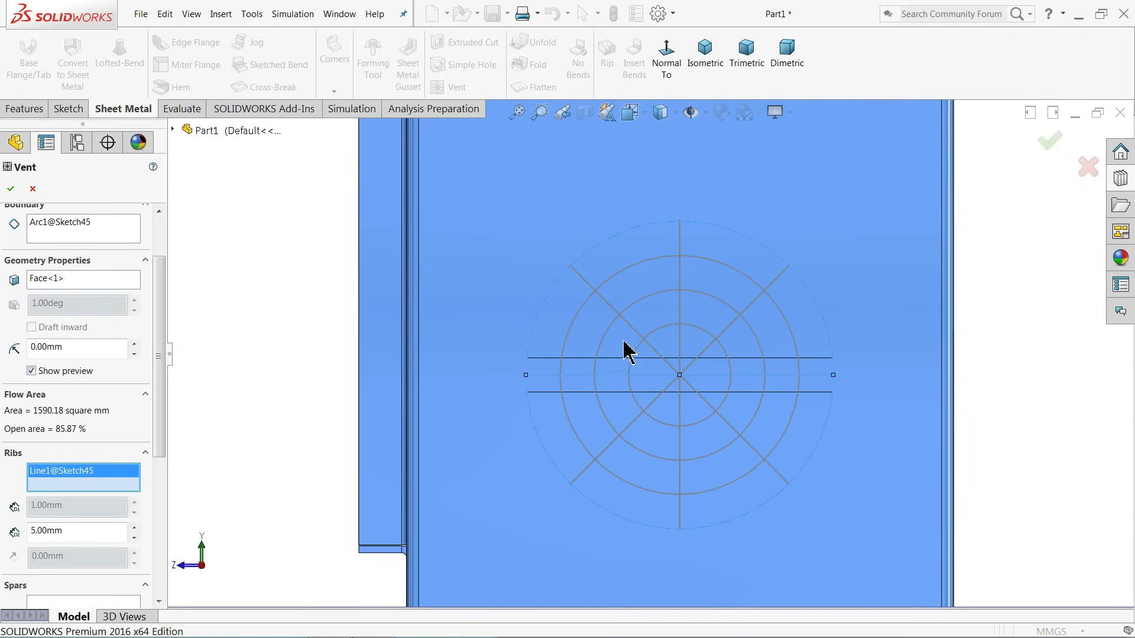
pyautogui.click(679, 319)
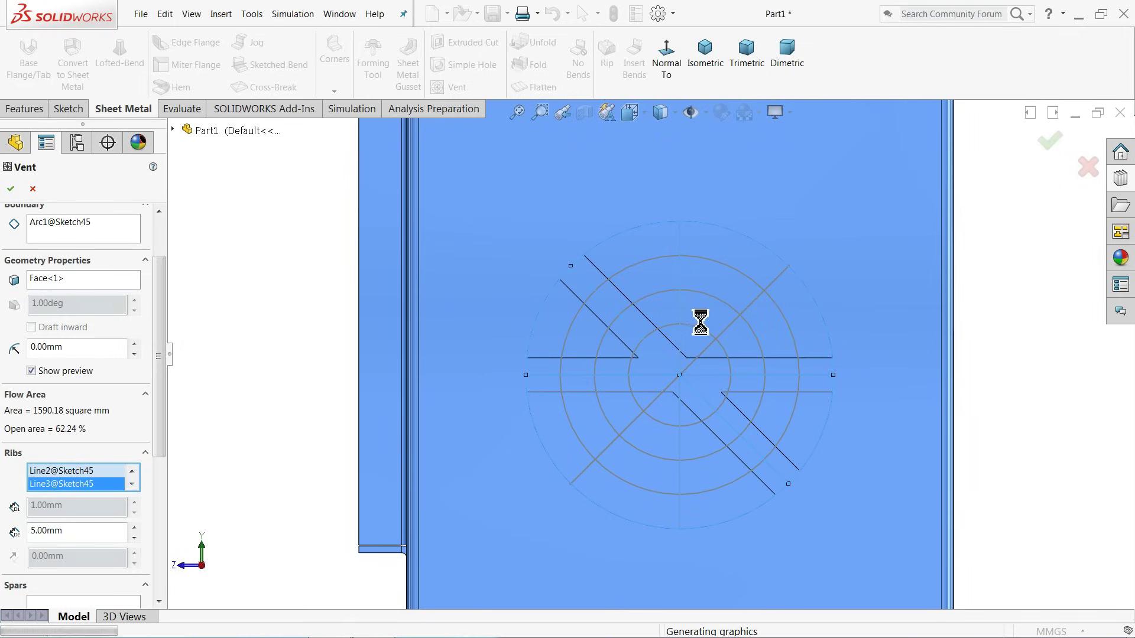
pyautogui.click(725, 329)
pyautogui.click(724, 331)
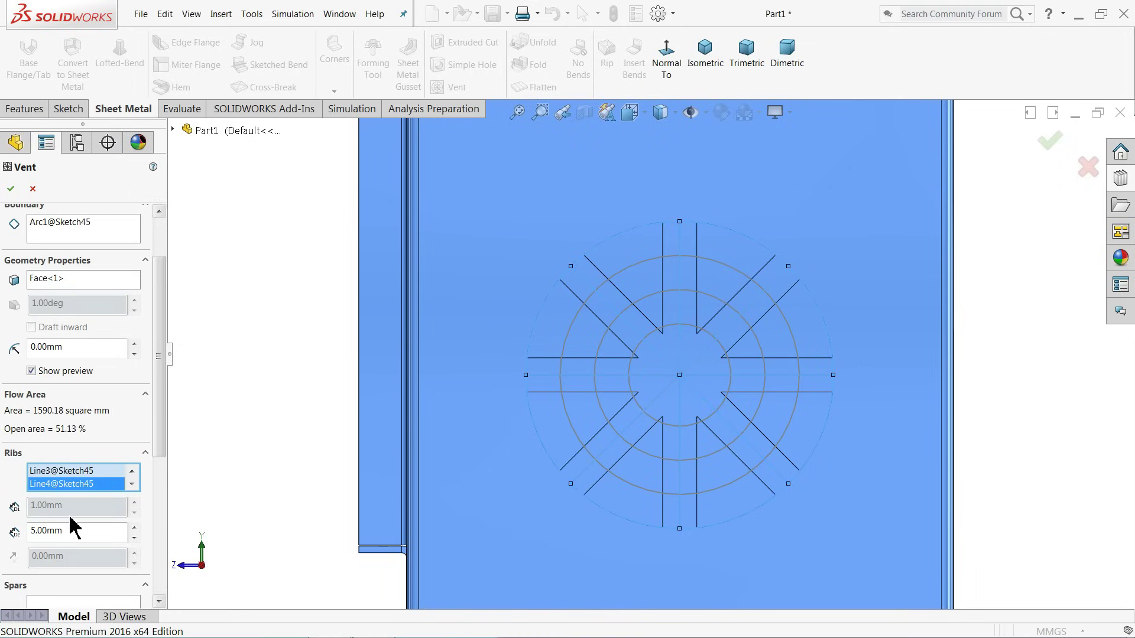
pyautogui.moveTo(160, 448); pyautogui.dragTo(160, 519)
# Step: Set the vent rib width to 2 mm
pyautogui.click(83, 367)
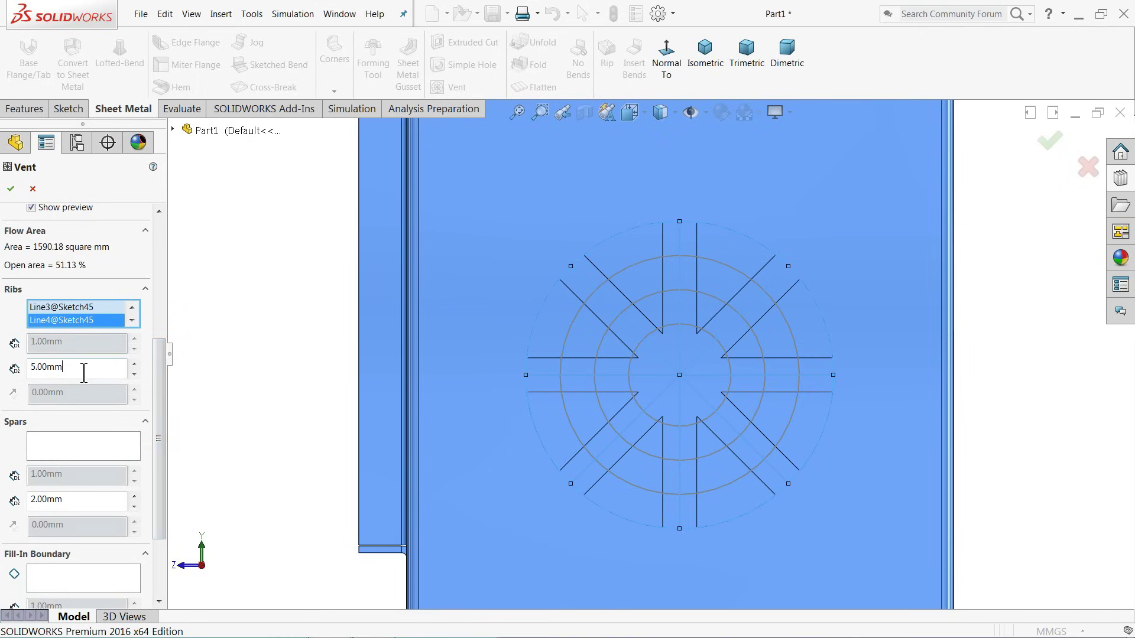
pyautogui.write('6')
pyautogui.press('Return')
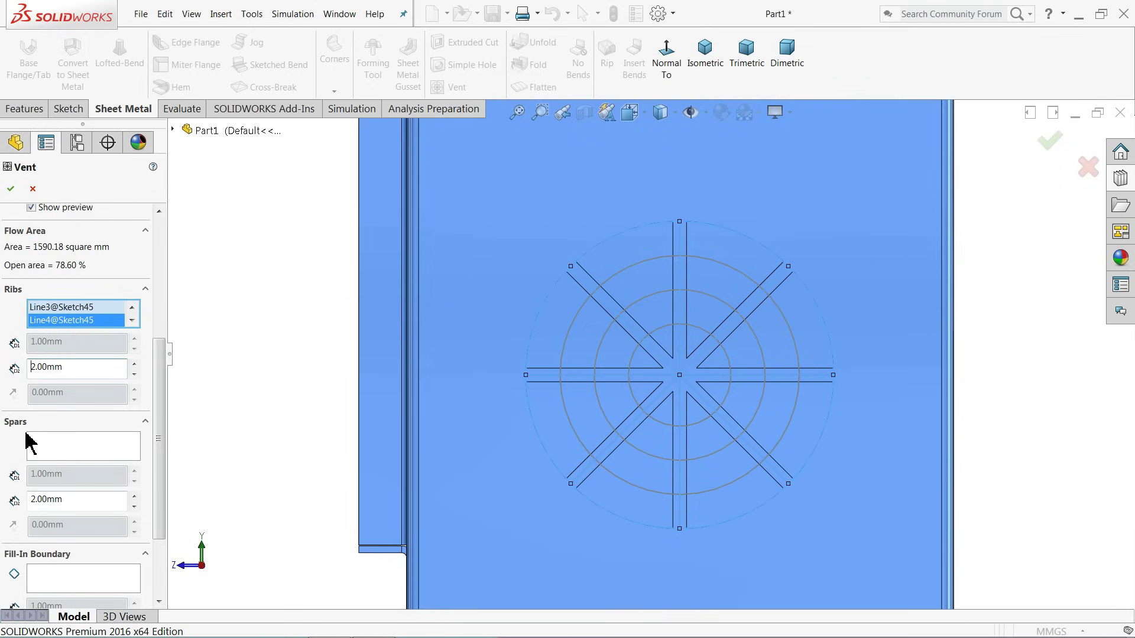
# Step: Add the three inner circles as spars, giving 55.01% open area
pyautogui.click(99, 453)
pyautogui.scroll(-2, 585, 408)
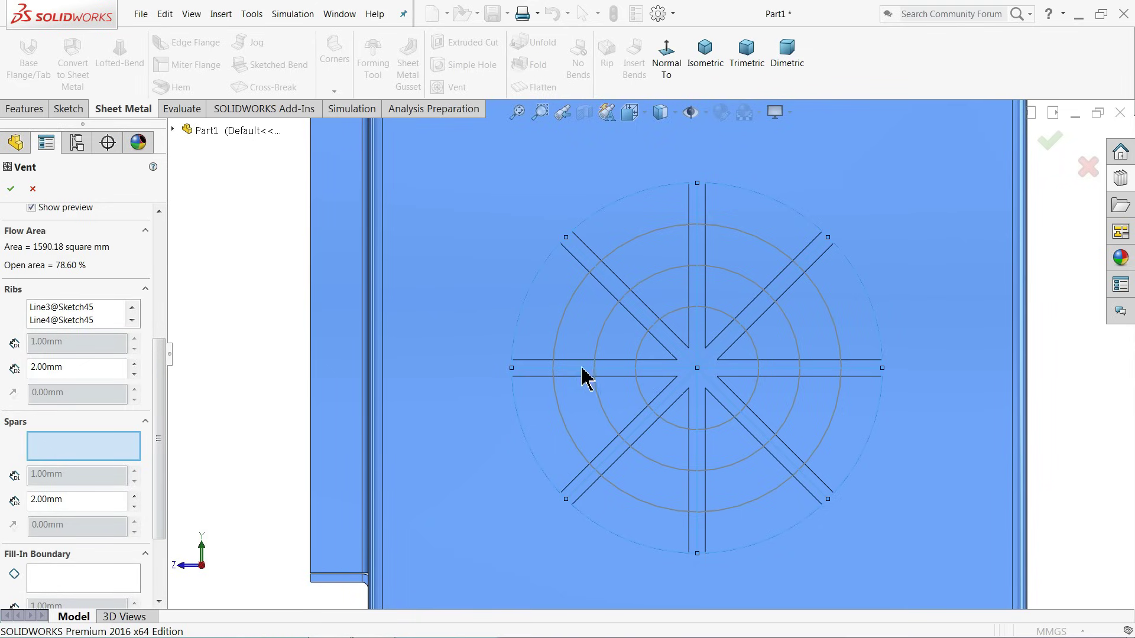
pyautogui.click(556, 342)
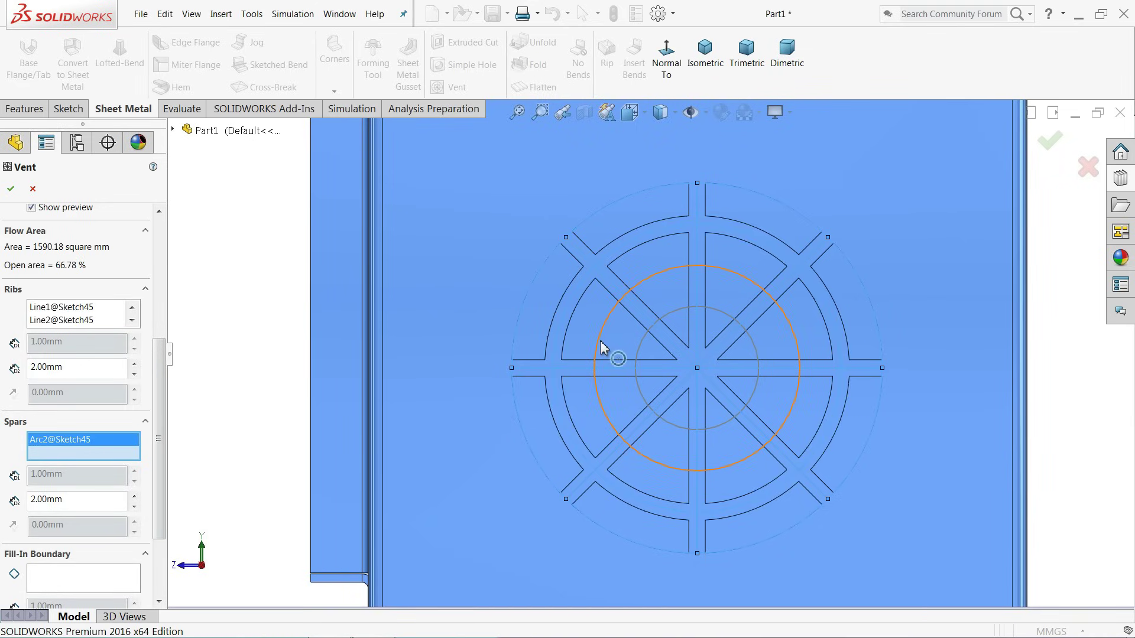
pyautogui.click(601, 348)
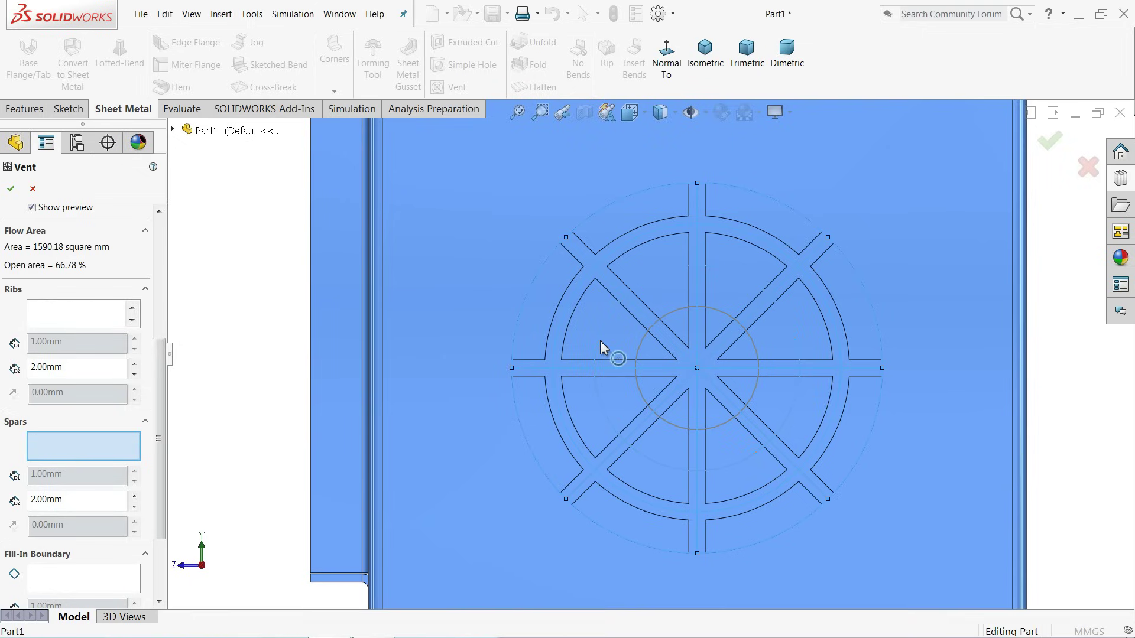
pyautogui.click(639, 354)
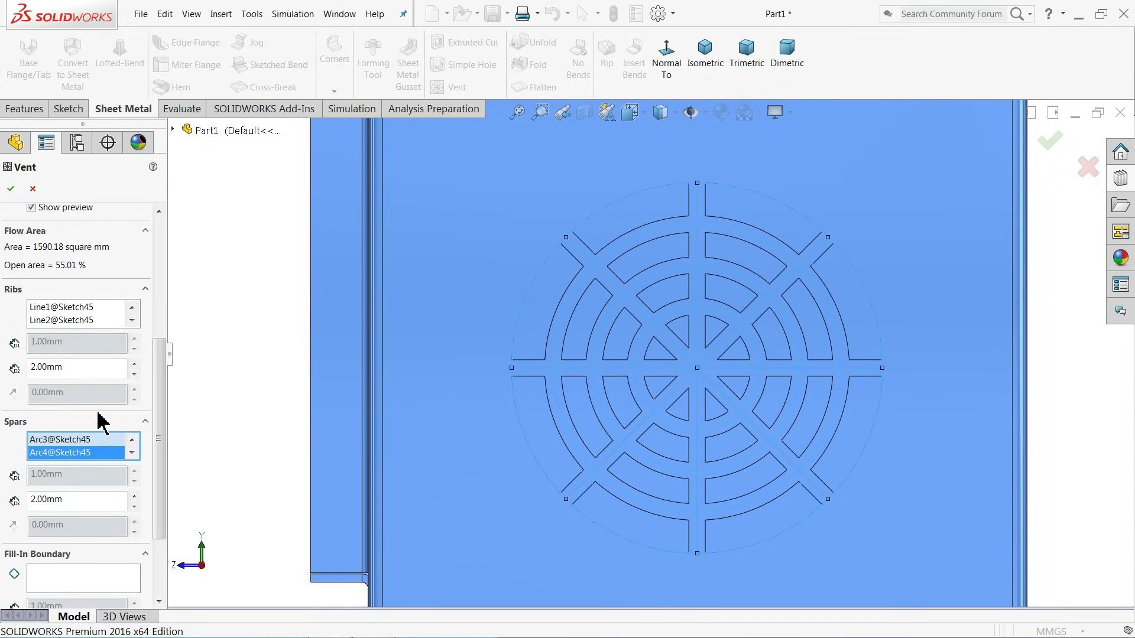
pyautogui.moveTo(160, 412); pyautogui.dragTo(158, 278)
pyautogui.press('z')
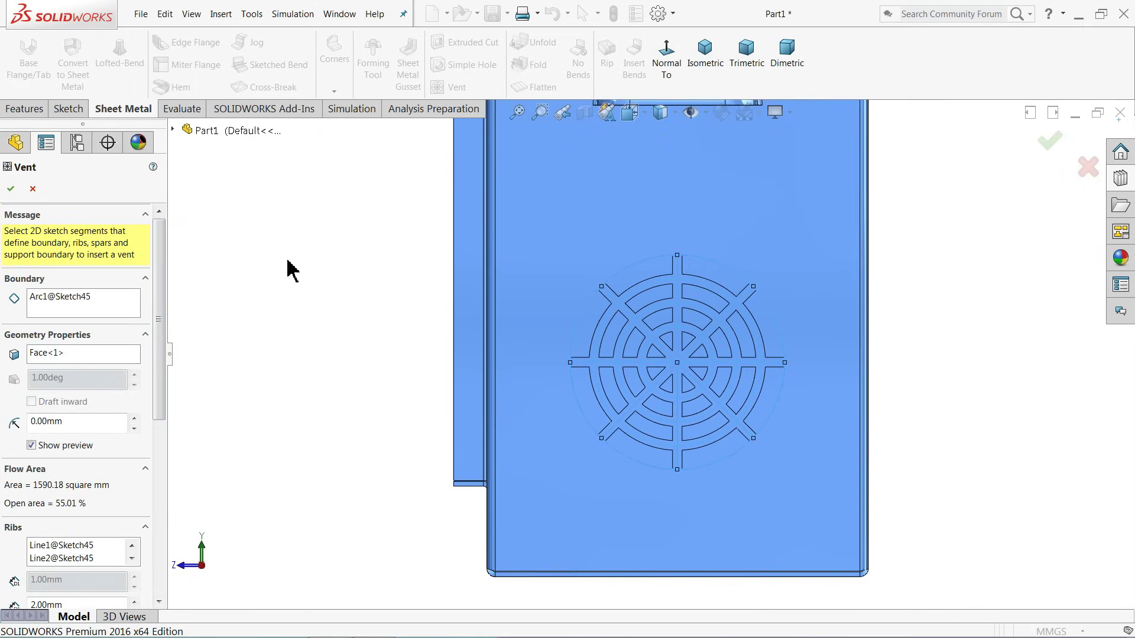
pyautogui.moveTo(290, 272); pyautogui.dragTo(340, 314, button='middle')
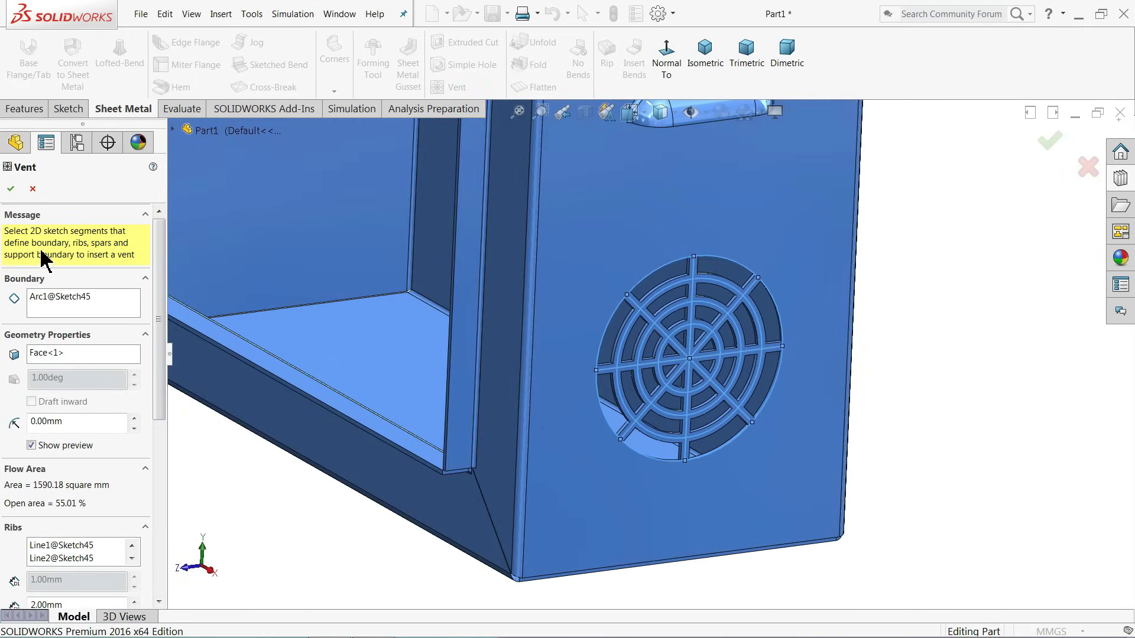
# Step: Finish Vent1 and hide its Sketch45
pyautogui.click(11, 189)
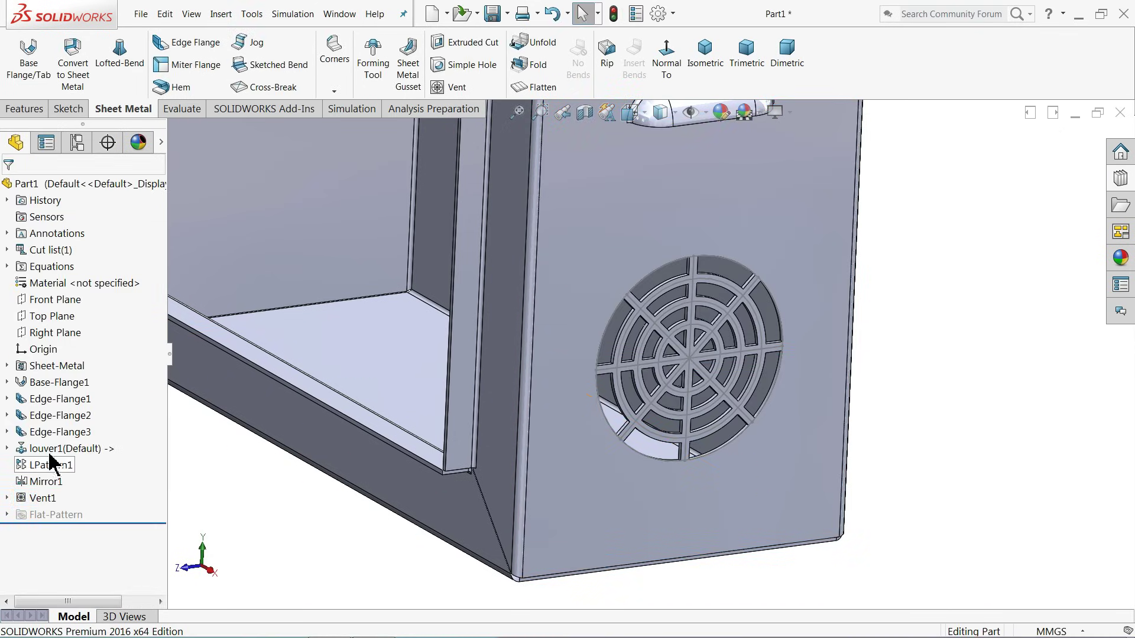
pyautogui.click(7, 498)
pyautogui.click(48, 513)
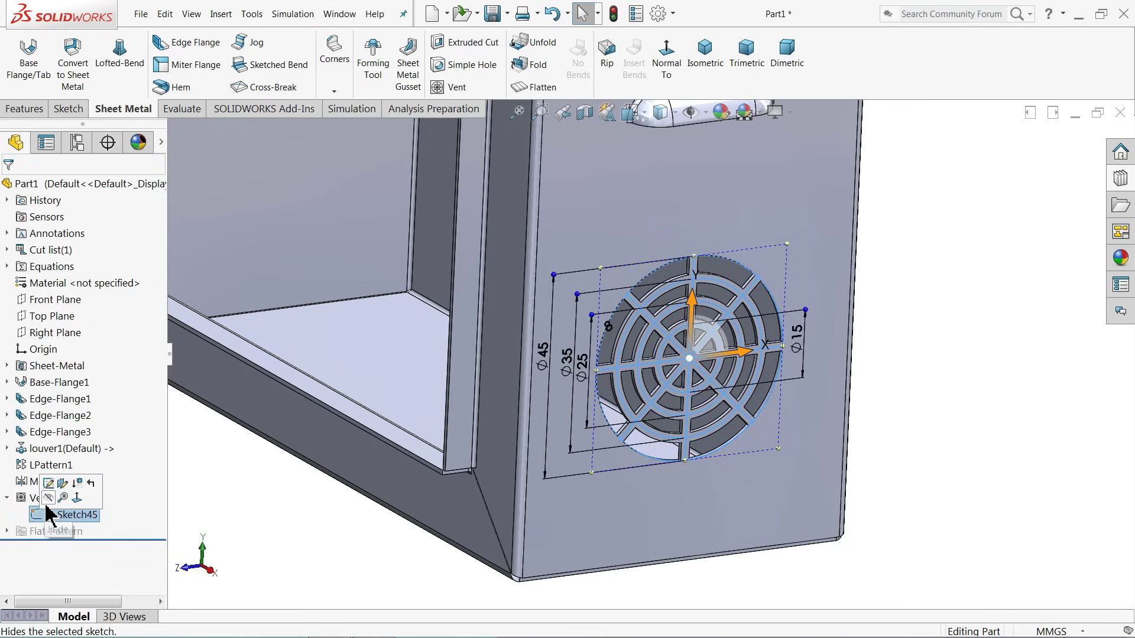
pyautogui.click(49, 498)
# Step: View the back face squarely and bring up the Design Library forming tools
pyautogui.moveTo(614, 426)
pyautogui.mouseDown(button='middle')
pyautogui.moveTo(687, 413)
pyautogui.moveTo(620, 335)
pyautogui.moveTo(665, 384)
pyautogui.moveTo(587, 221)
pyautogui.moveTo(648, 307)
pyautogui.moveTo(420, 339)
pyautogui.moveTo(478, 374)
pyautogui.mouseUp(button='middle')
pyautogui.press('f')
pyautogui.click(618, 298)
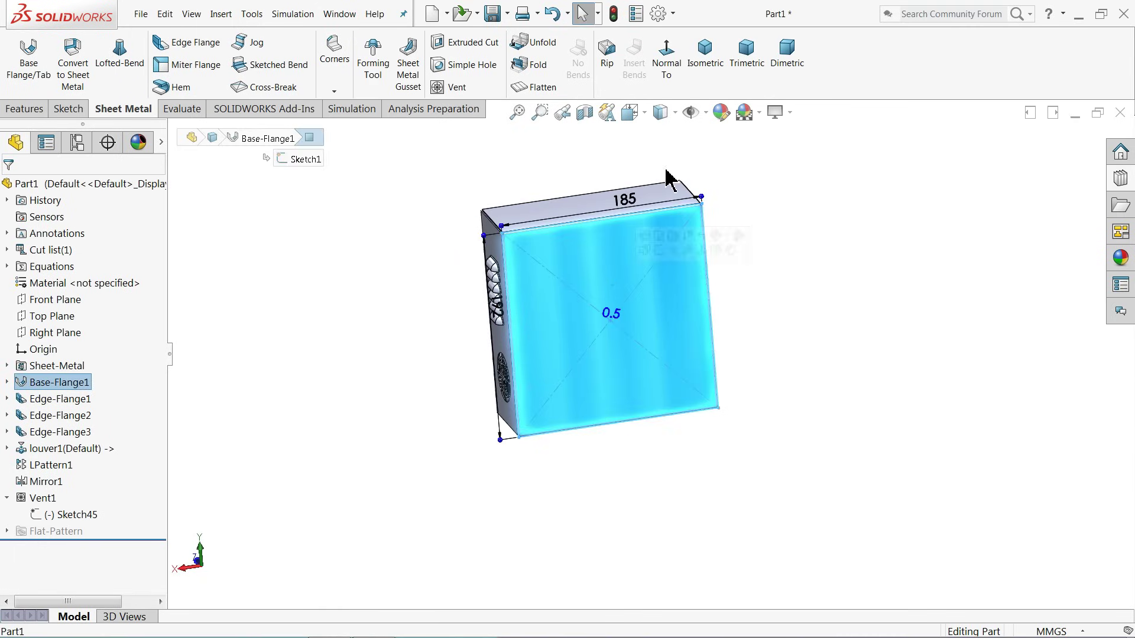
pyautogui.click(666, 59)
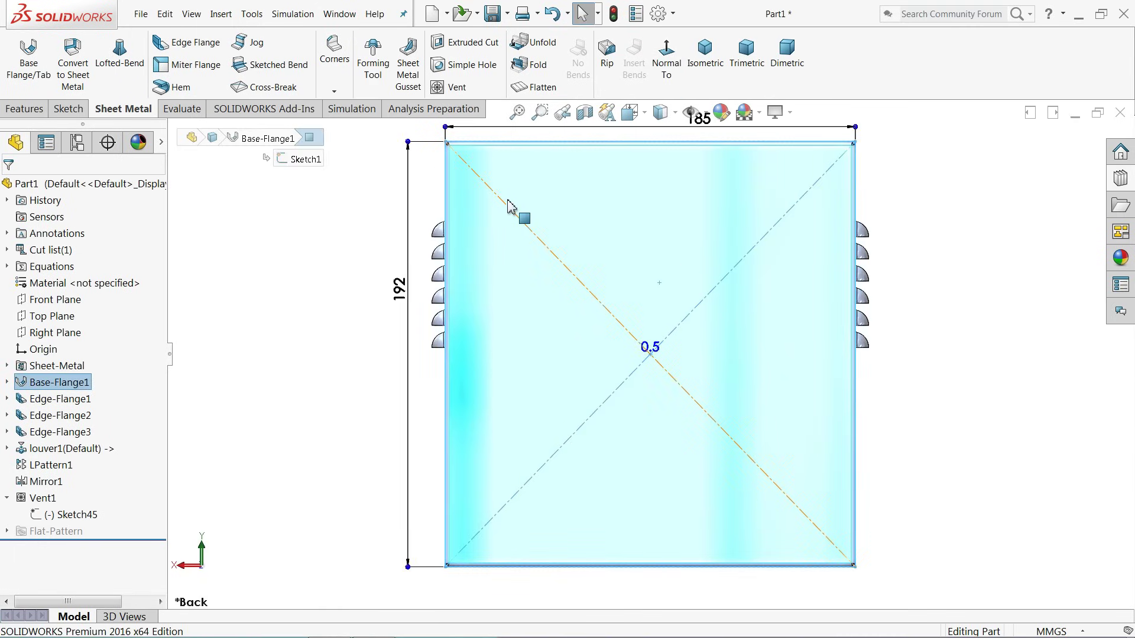
pyautogui.click(318, 208)
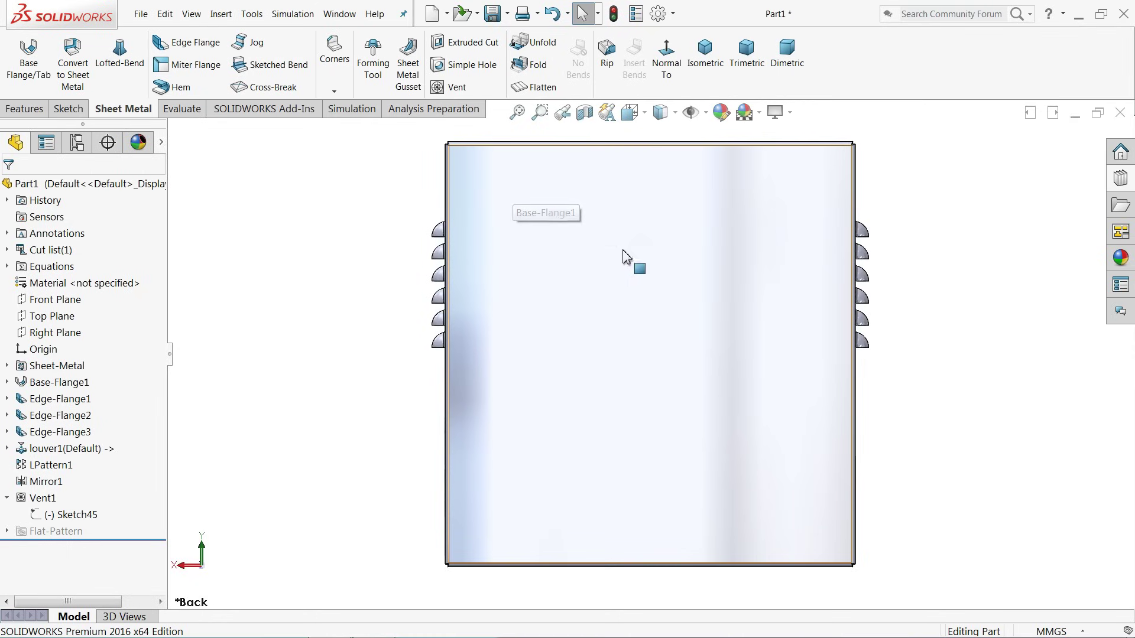
pyautogui.click(1117, 182)
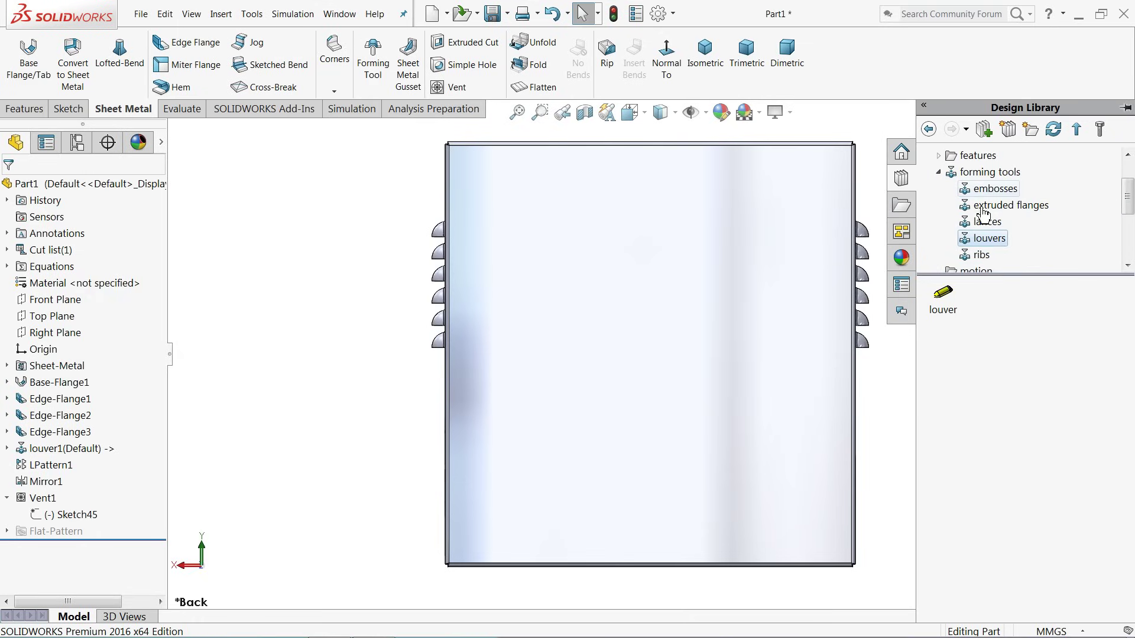
# Step: Drag the counter sink emboss tool from embosses onto the back face's top-left area
pyautogui.click(988, 173)
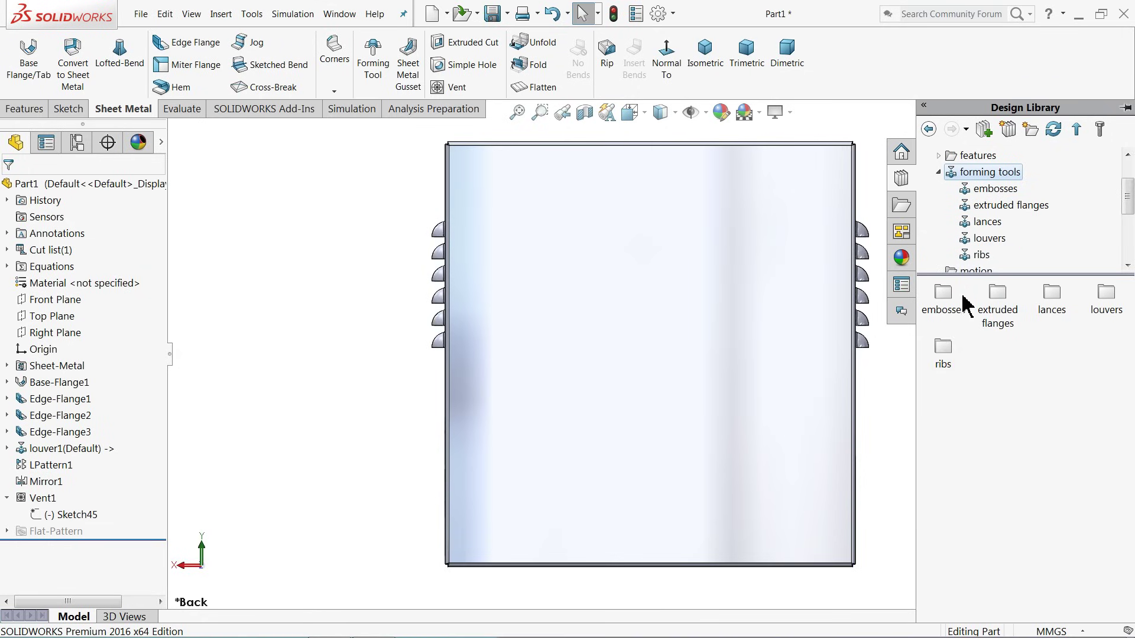
pyautogui.doubleClick(944, 294)
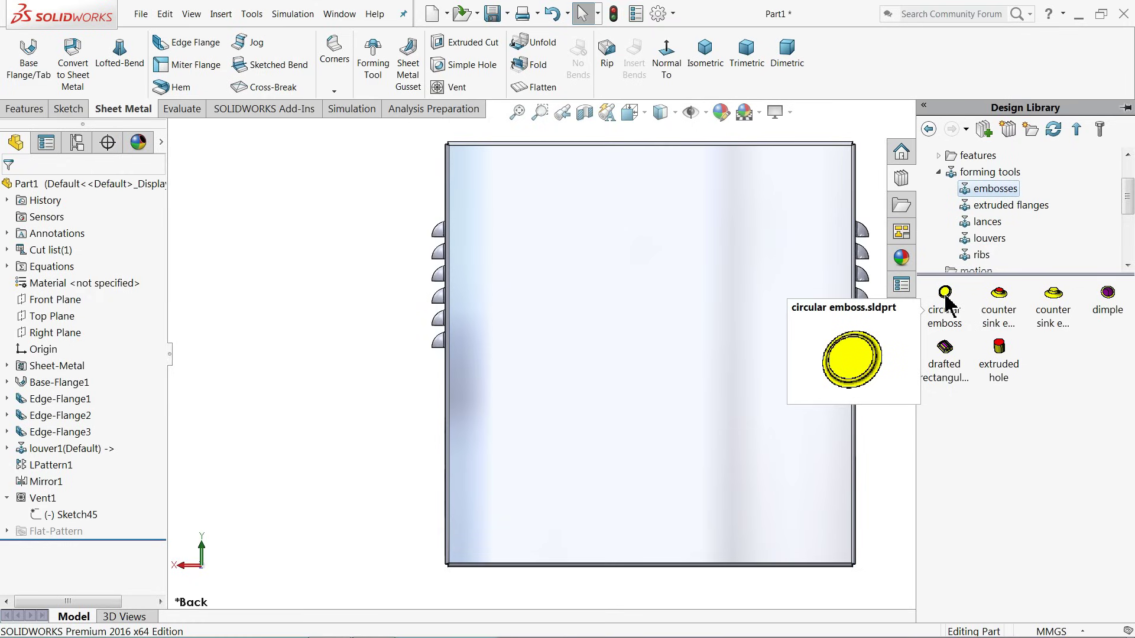
pyautogui.moveTo(1000, 303)
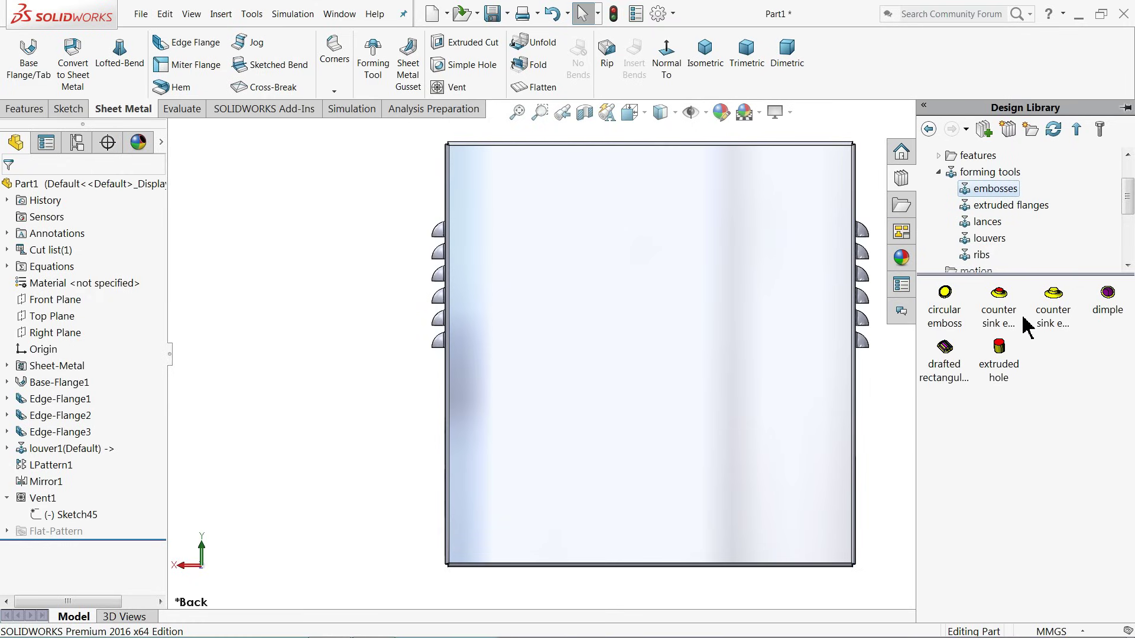
pyautogui.click(1003, 306)
pyautogui.moveTo(1003, 340); pyautogui.dragTo(583, 251)
pyautogui.moveTo(527, 211); pyautogui.dragTo(522, 205)
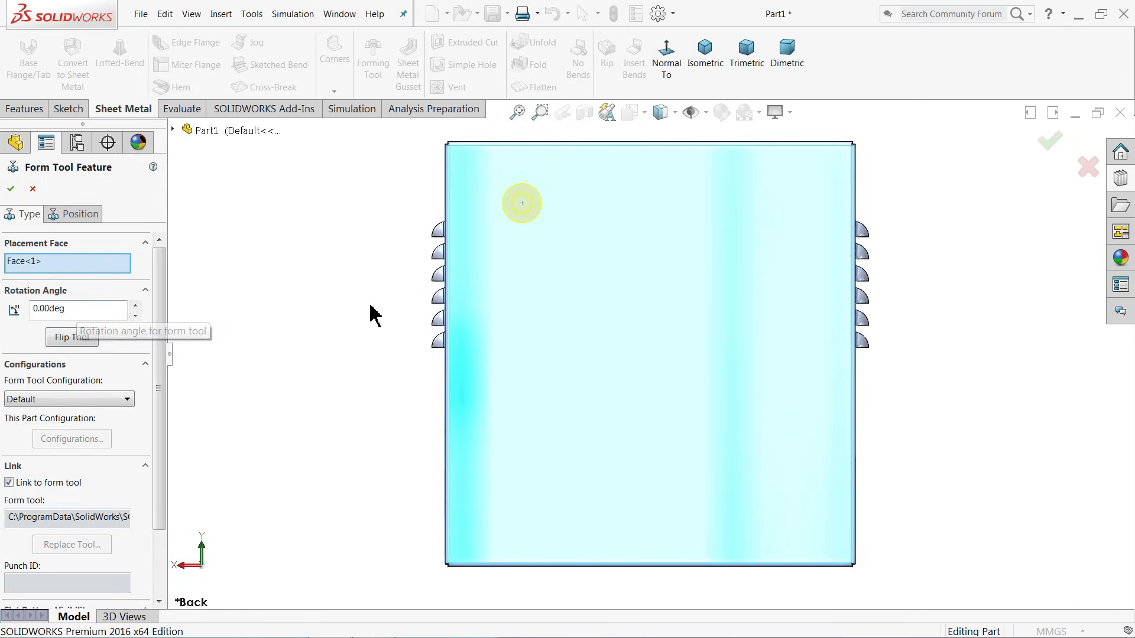
# Step: Dimension the first countersink centre 25 mm from the top and left edges
pyautogui.moveTo(493, 255); pyautogui.dragTo(525, 292, button='middle')
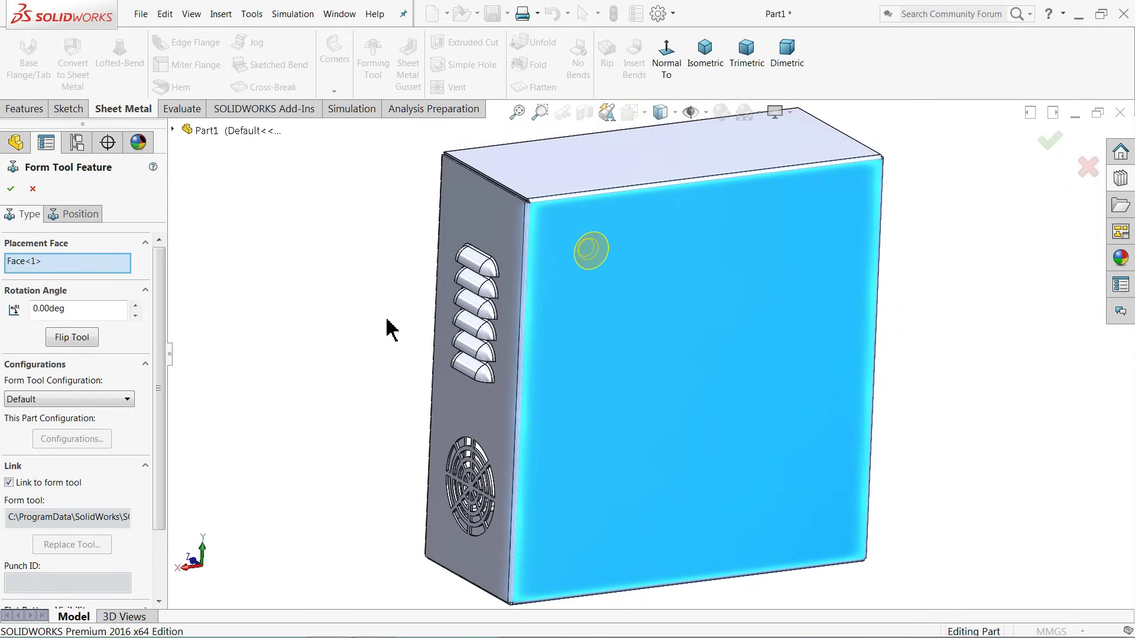
pyautogui.click(675, 64)
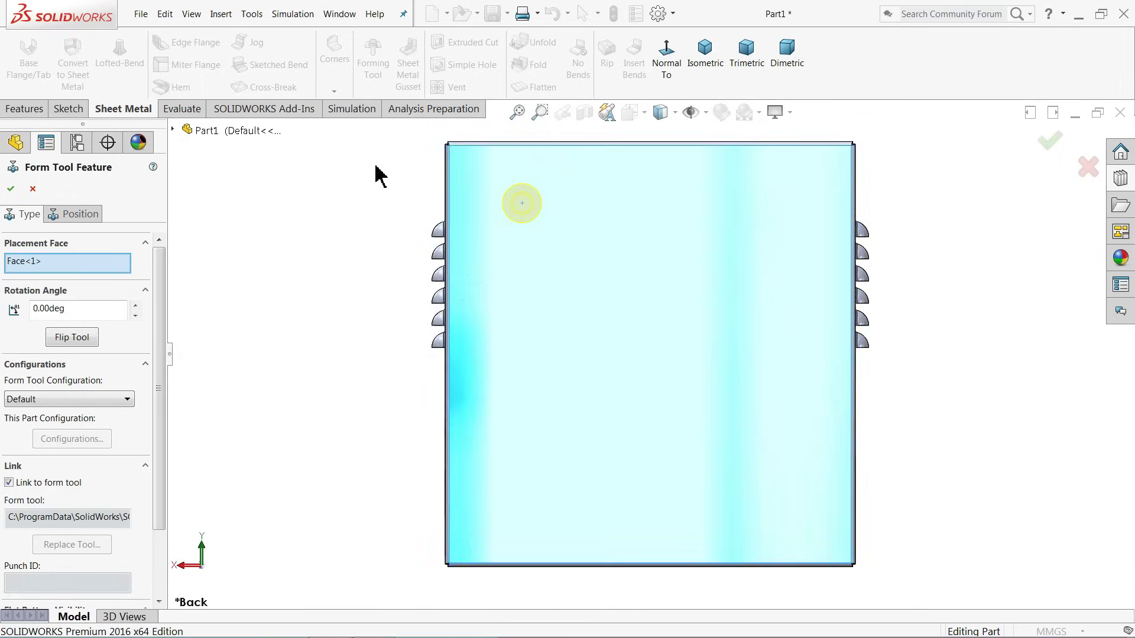
pyautogui.click(78, 215)
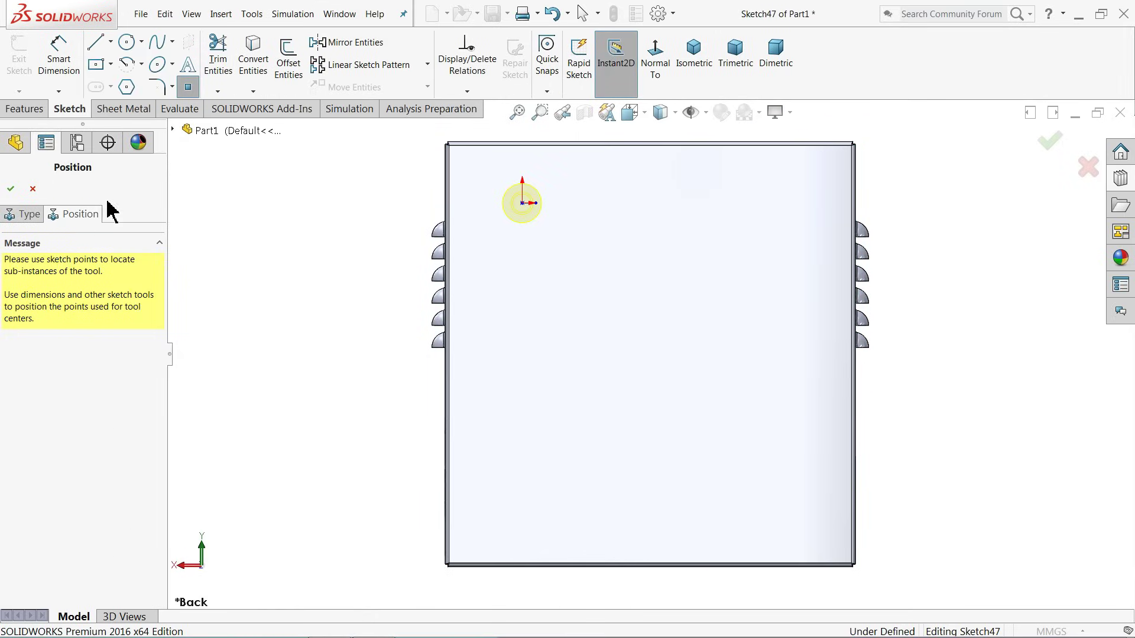
pyautogui.click(60, 59)
pyautogui.scroll(-3, 506, 190)
pyautogui.click(546, 298)
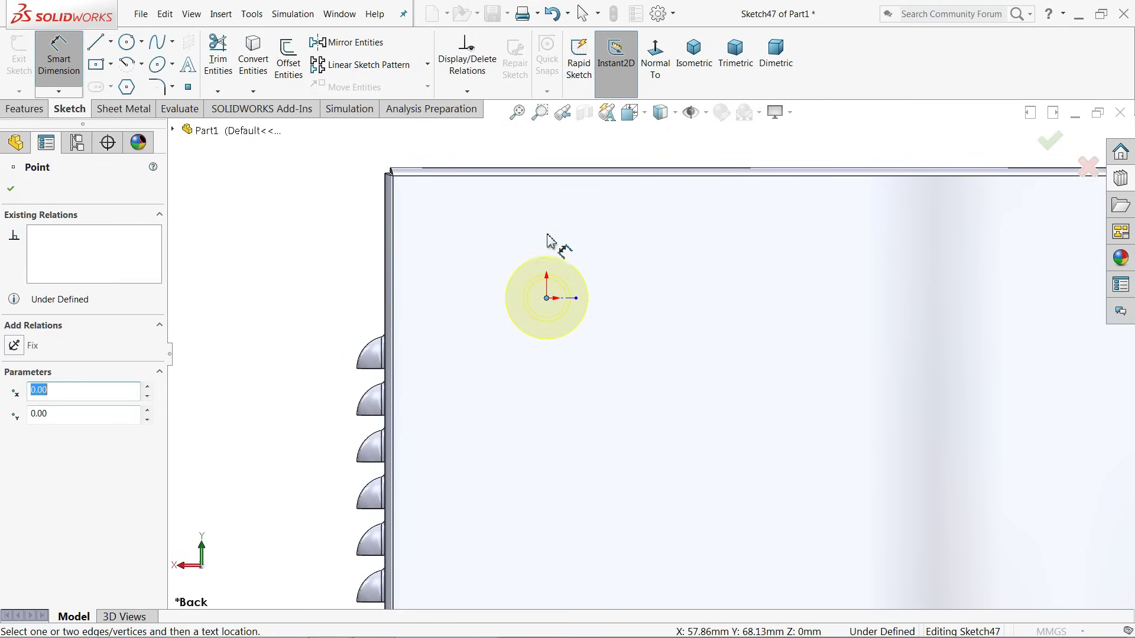
pyautogui.click(548, 170)
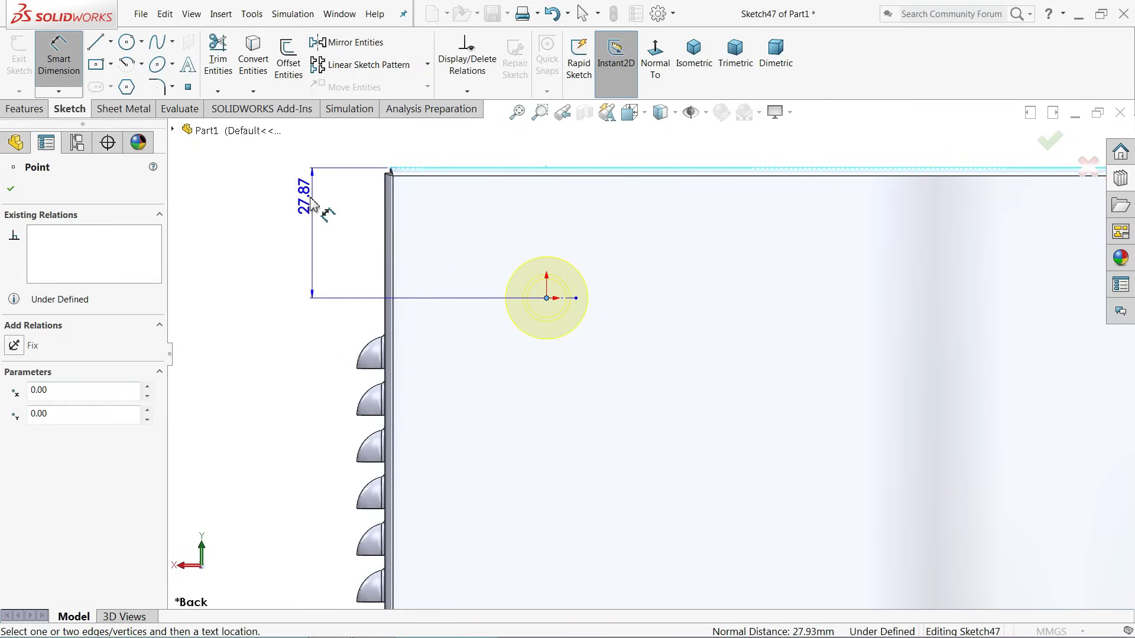
pyautogui.click(297, 206)
pyautogui.write('25')
pyautogui.press('Return')
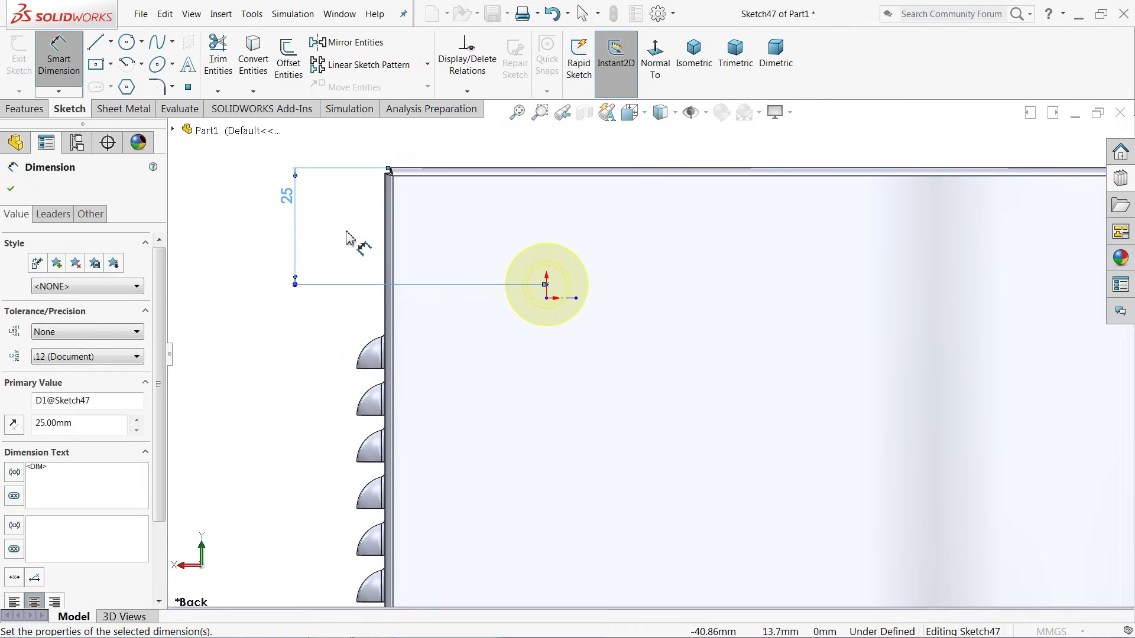
pyautogui.click(483, 161)
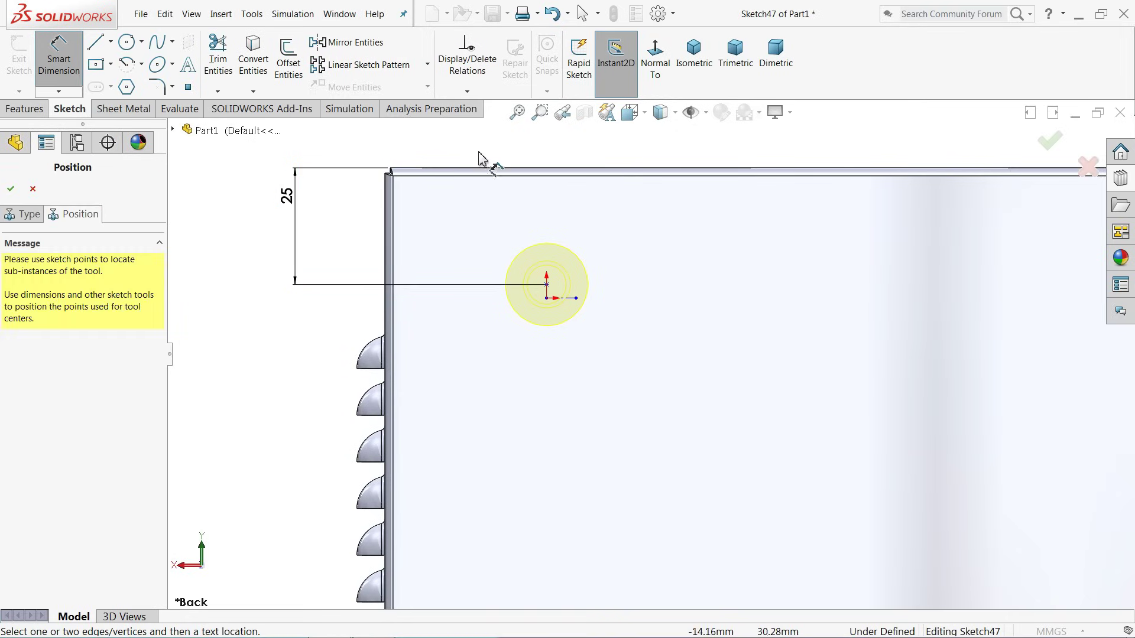
pyautogui.click(547, 286)
pyautogui.click(386, 275)
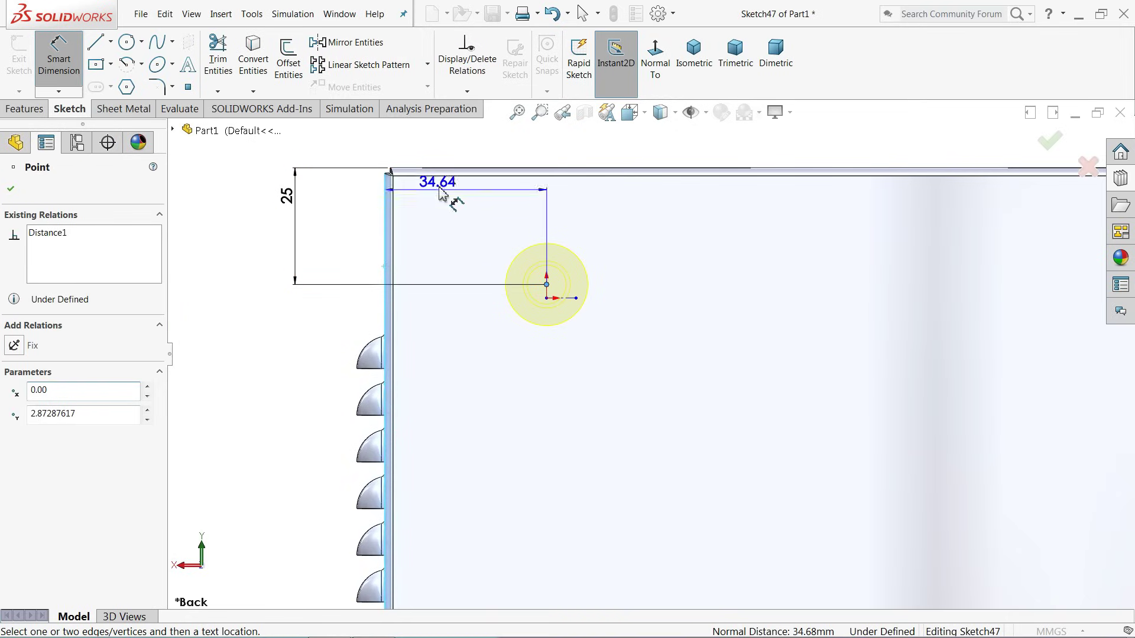
pyautogui.click(464, 154)
pyautogui.write('3')
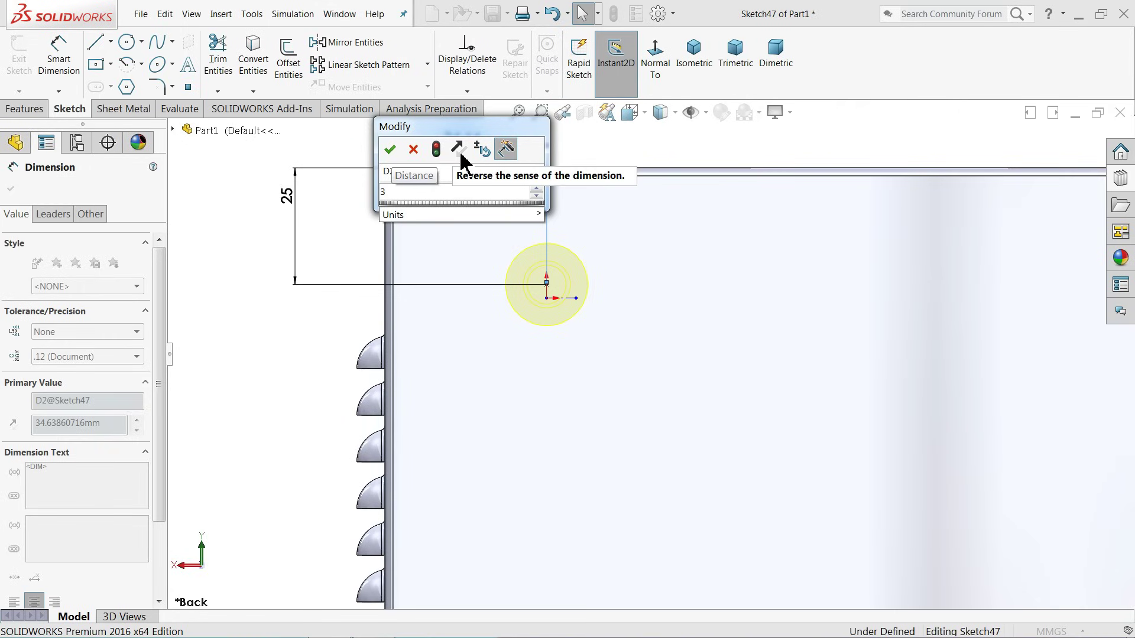
pyautogui.press('BackSpace')
pyautogui.write('25')
pyautogui.press('Return')
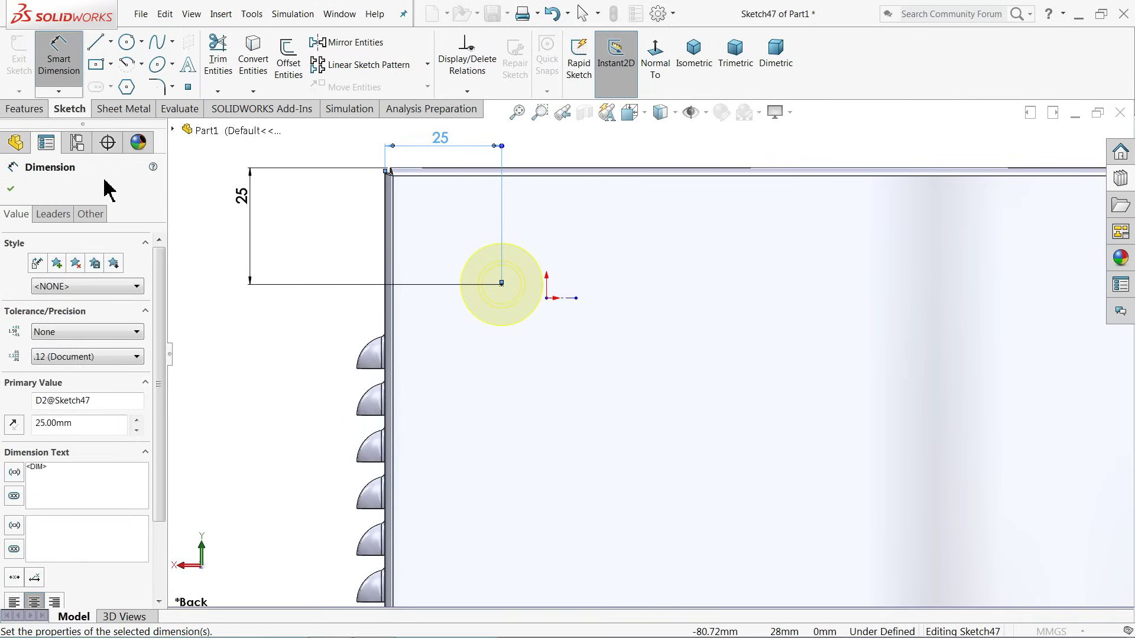
pyautogui.click(12, 192)
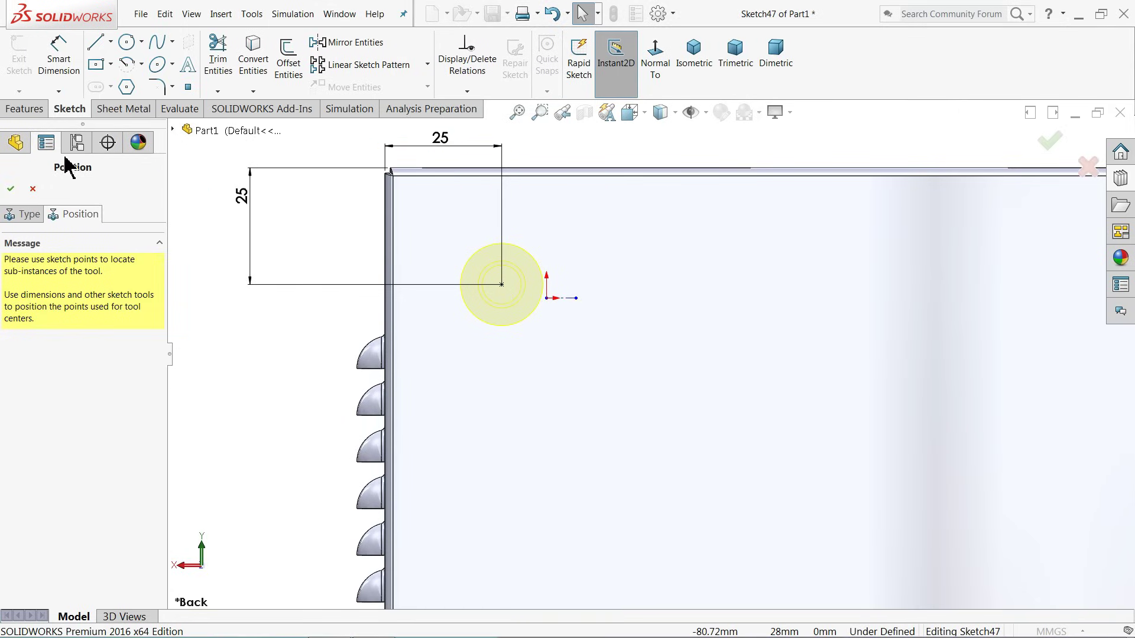
# Step: Add three hole centres near the top-right, bottom-right and bottom-left corners
pyautogui.click(189, 87)
pyautogui.scroll(5, 537, 197)
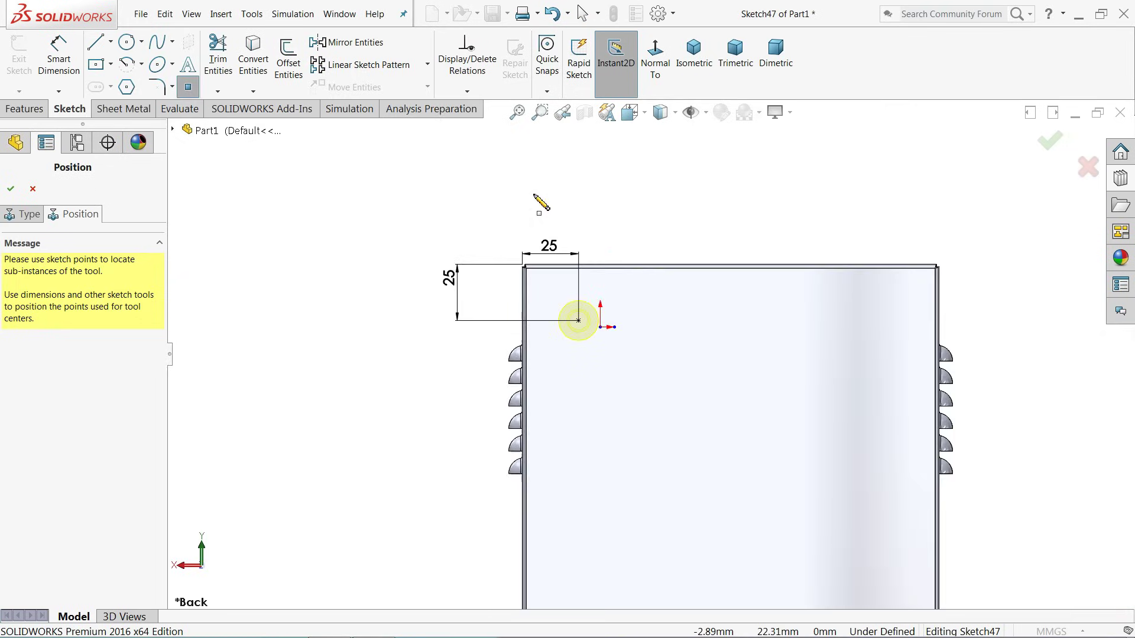
pyautogui.scroll(-4, 733, 429)
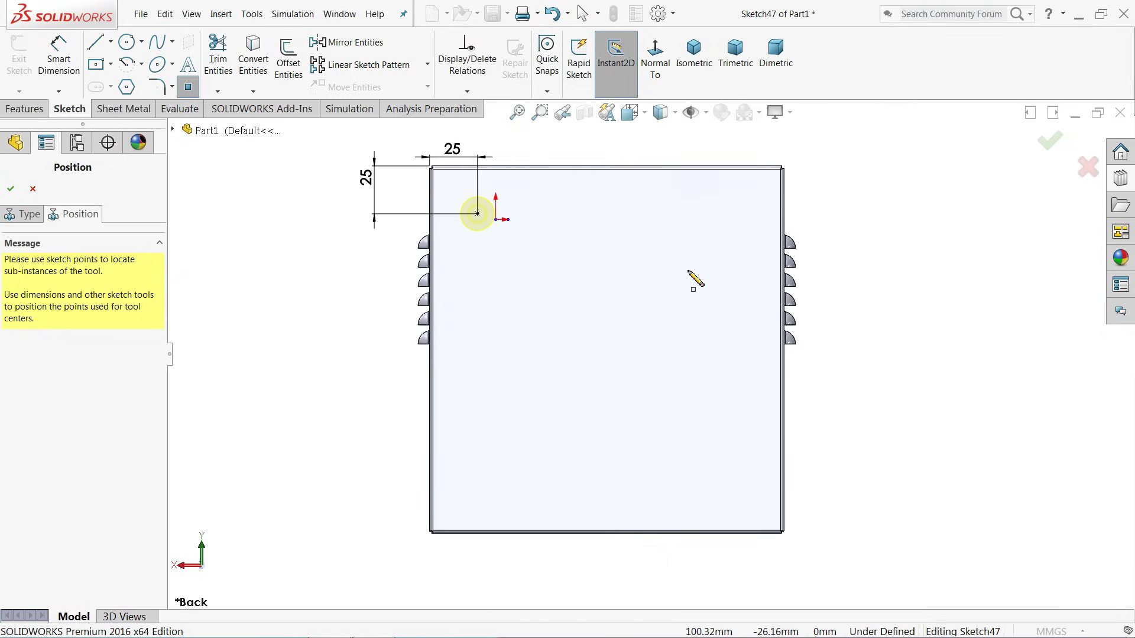
pyautogui.click(719, 219)
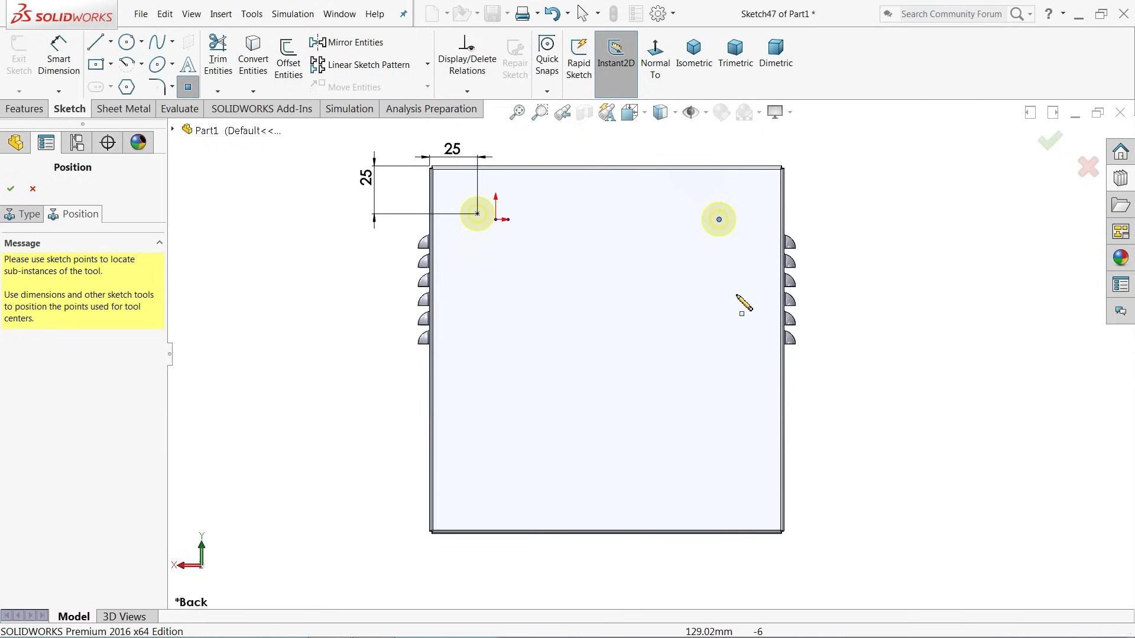
pyautogui.click(718, 476)
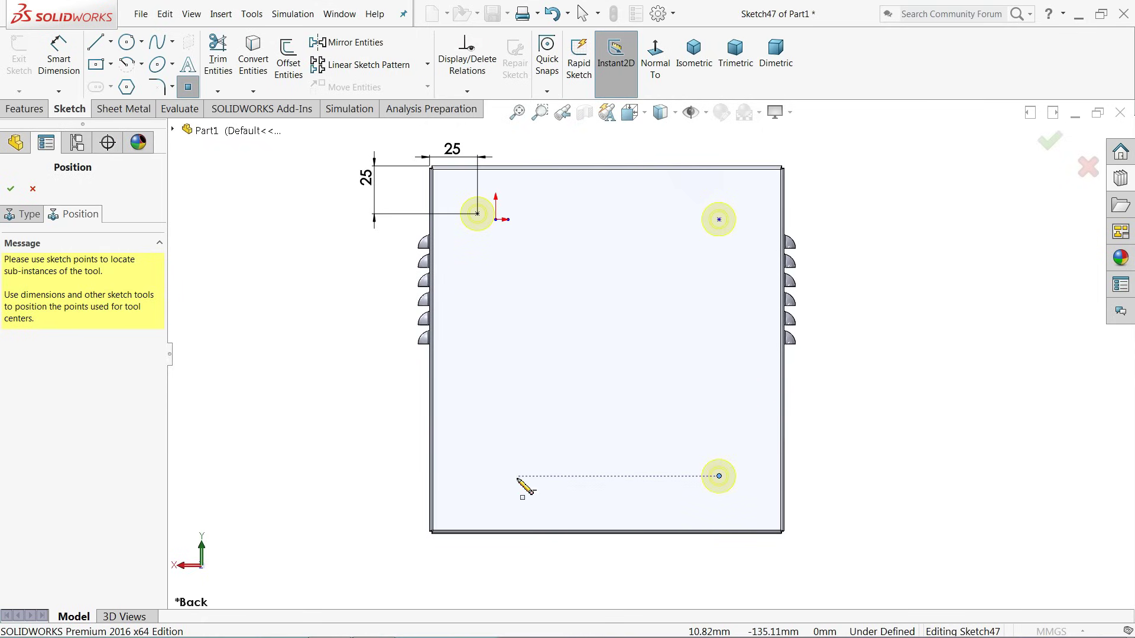
pyautogui.click(488, 476)
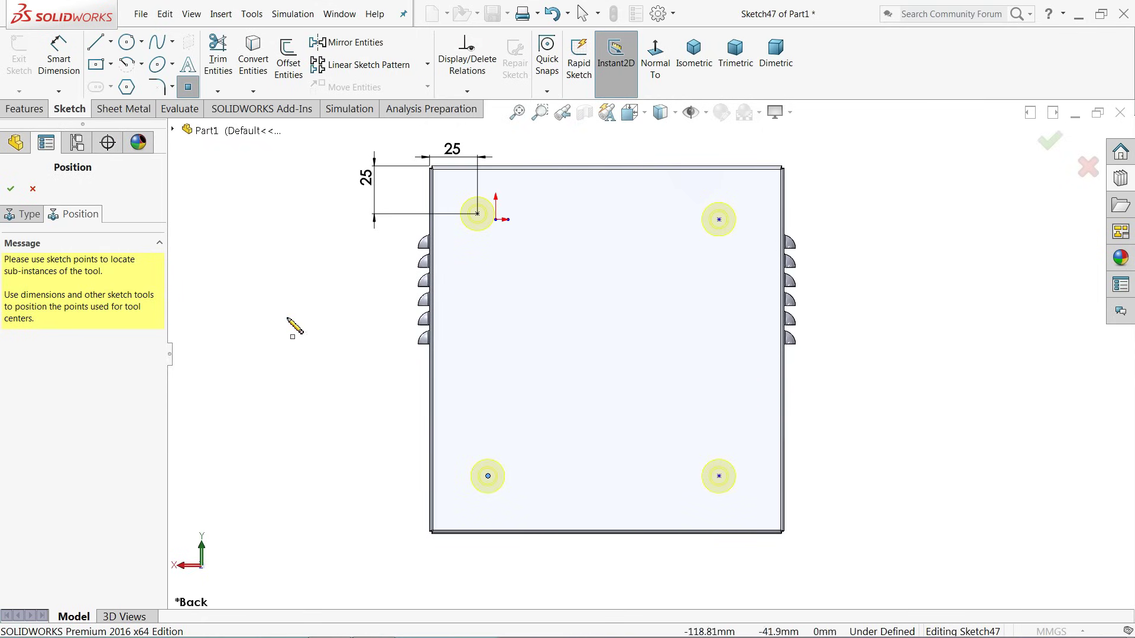
pyautogui.click(188, 89)
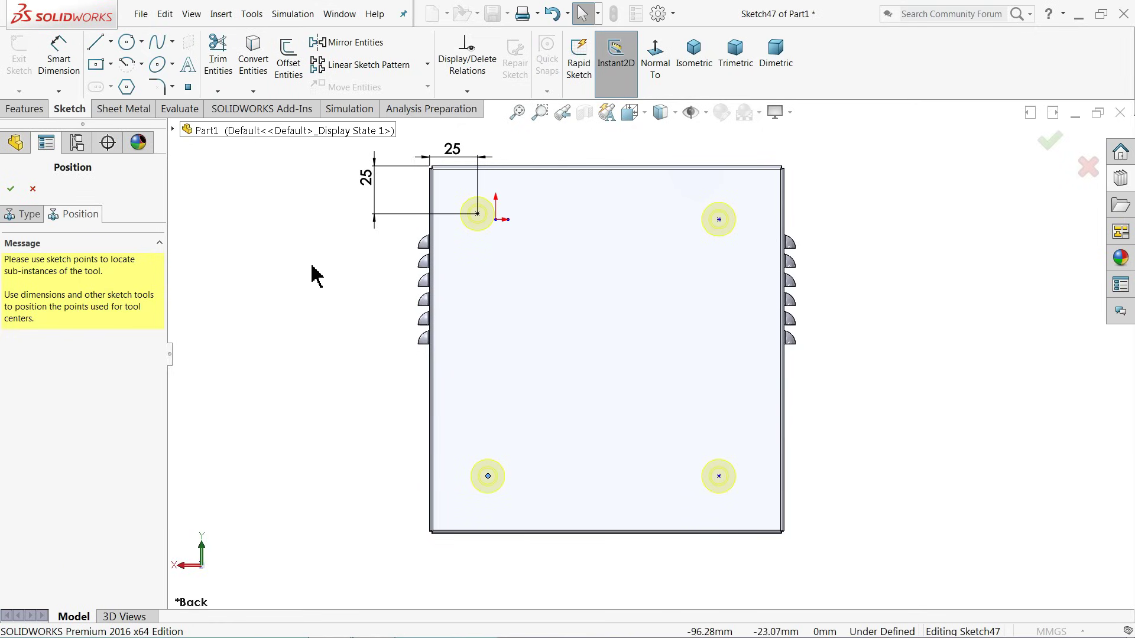
# Step: Align the four centres into a rectangle with horizontal and vertical relations
pyautogui.click(477, 214)
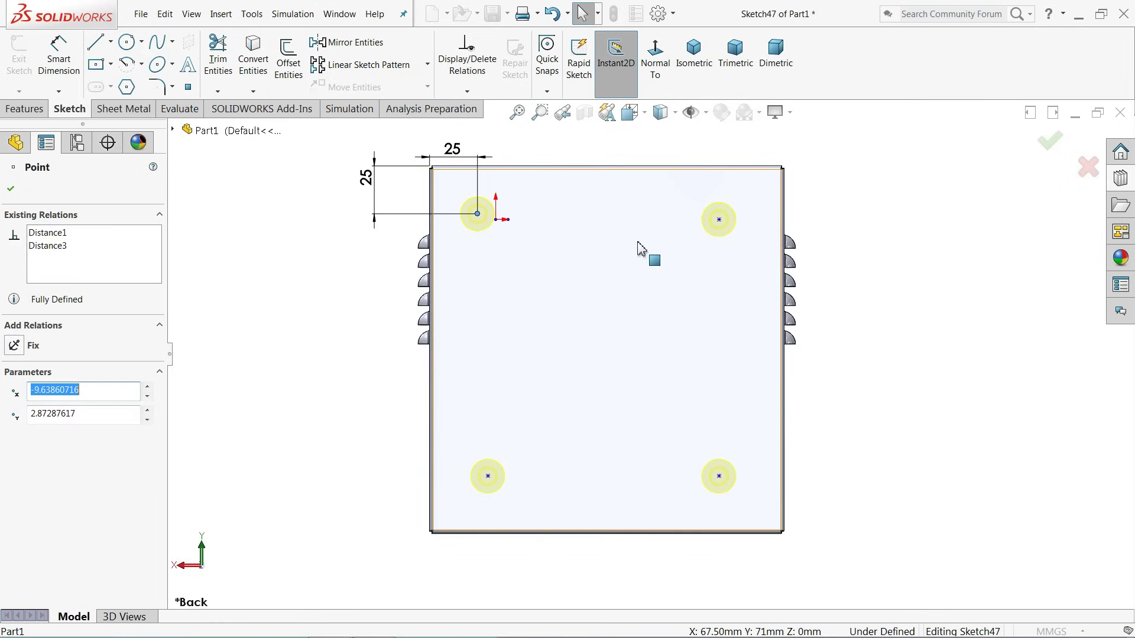
pyautogui.keyDown('ctrl'); pyautogui.click(719, 221); pyautogui.keyUp('ctrl')
pyautogui.click(749, 170)
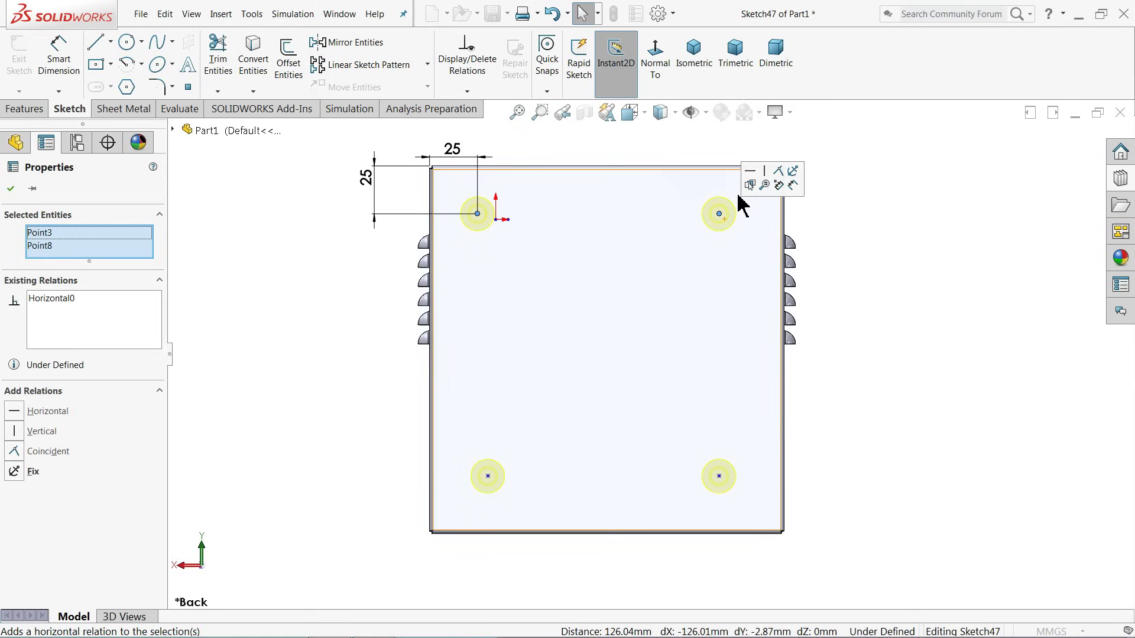
pyautogui.click(841, 218)
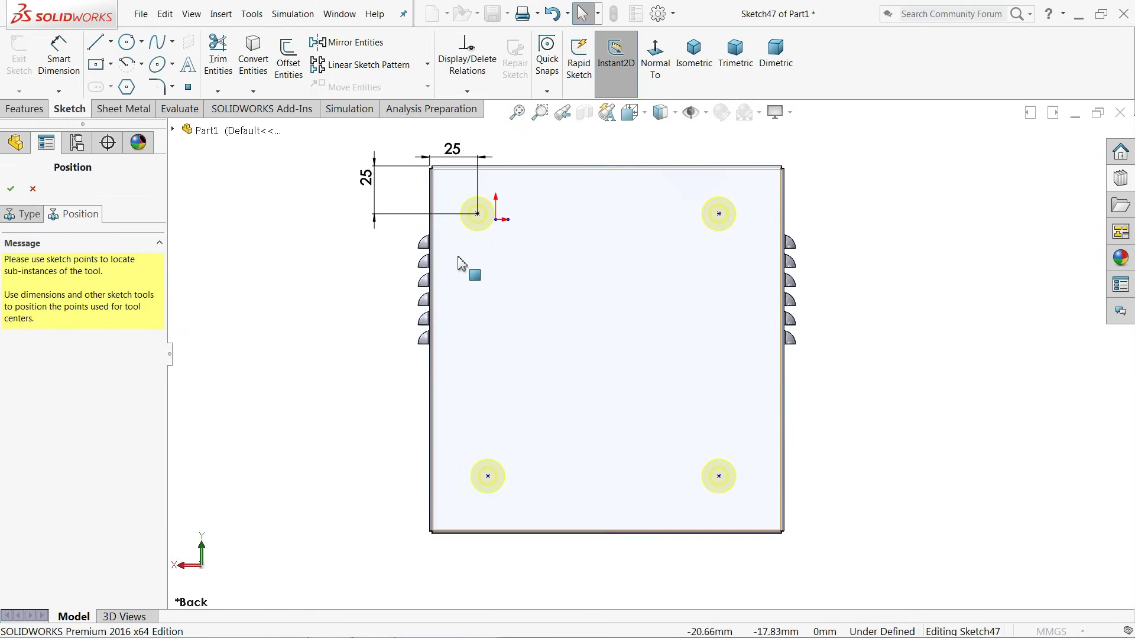
pyautogui.click(477, 214)
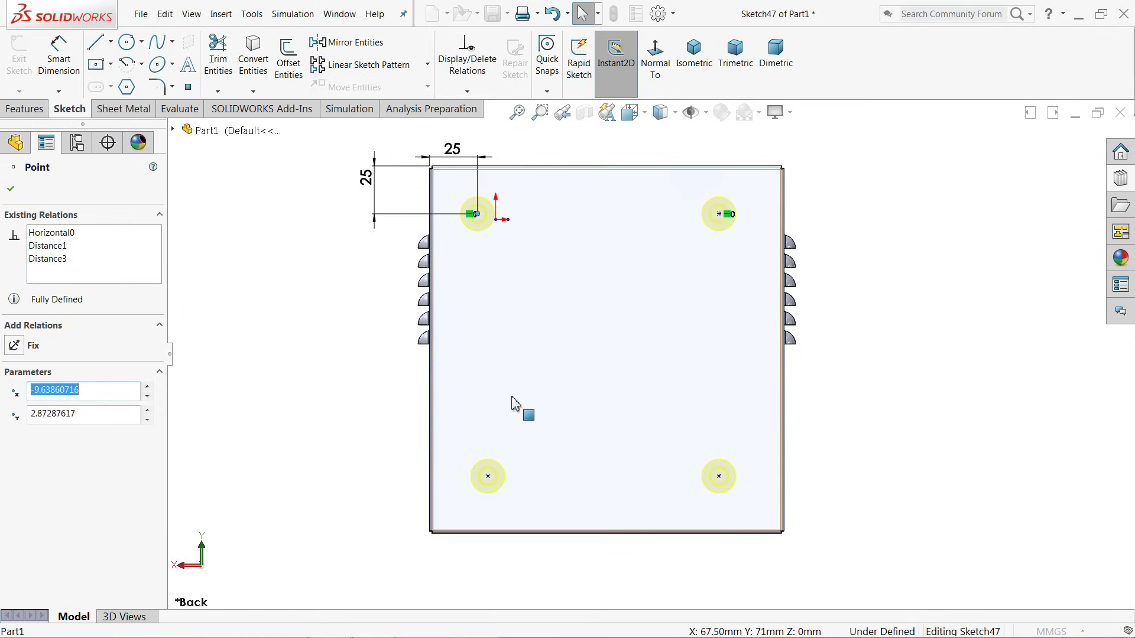
pyautogui.keyDown('ctrl'); pyautogui.click(488, 477); pyautogui.keyUp('ctrl')
pyautogui.click(536, 433)
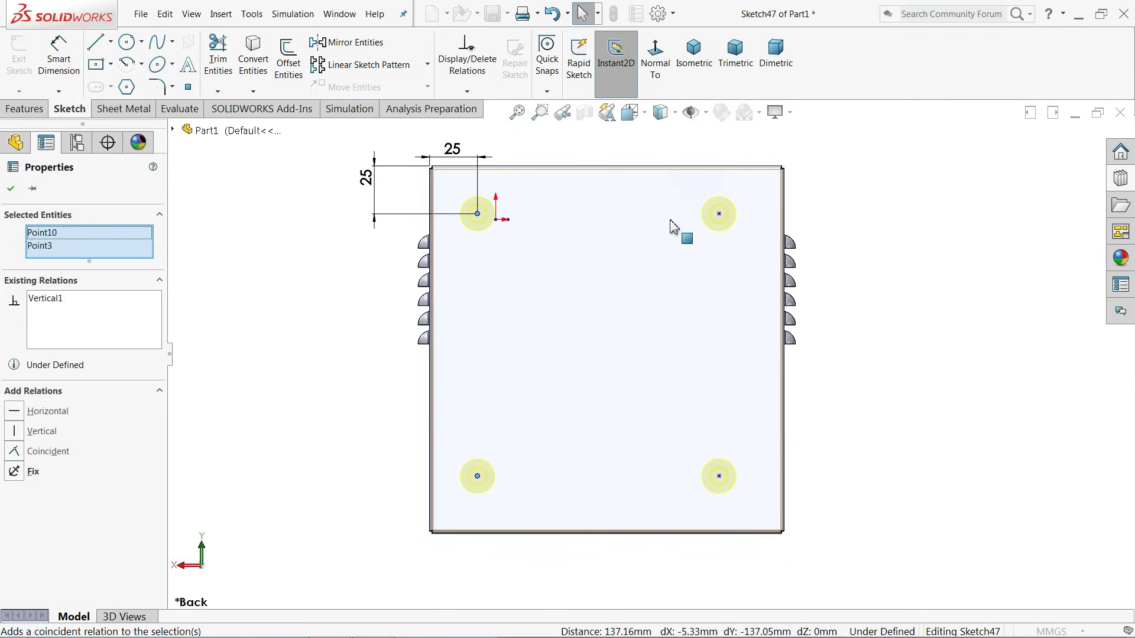
pyautogui.click(718, 215)
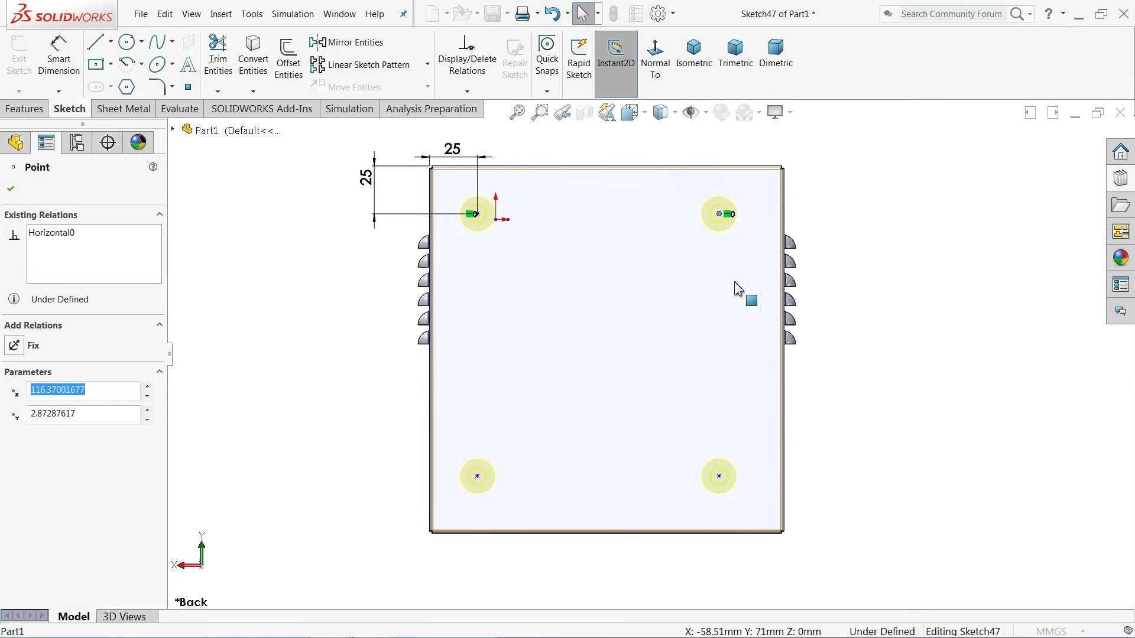
pyautogui.keyDown('ctrl'); pyautogui.click(719, 478); pyautogui.keyUp('ctrl')
pyautogui.click(762, 435)
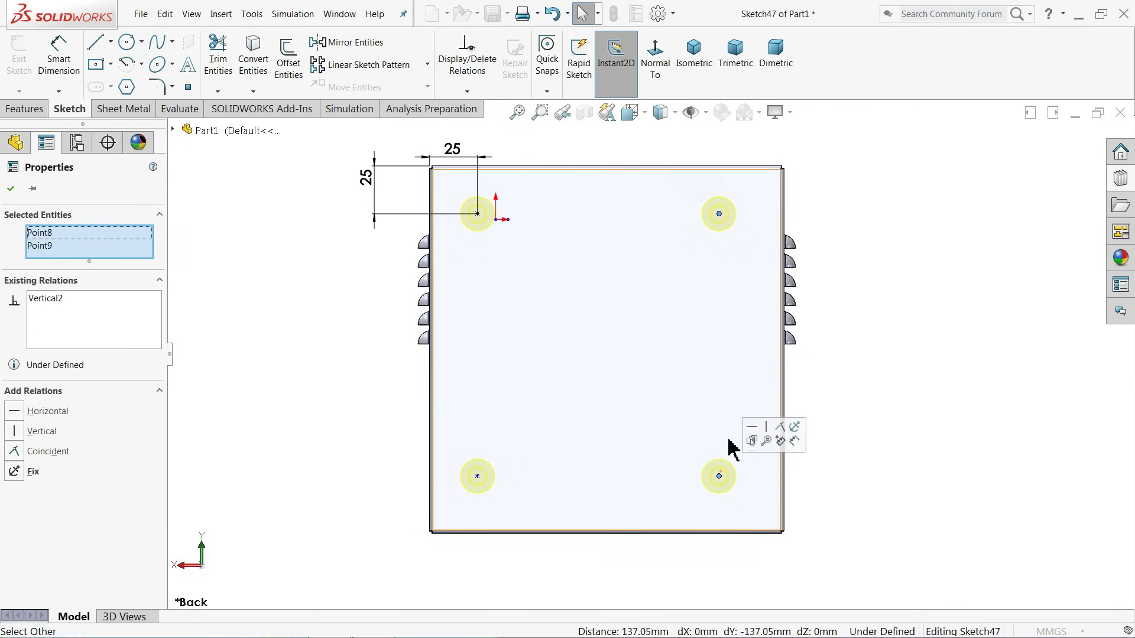
pyautogui.click(477, 477)
pyautogui.keyDown('ctrl'); pyautogui.click(718, 477); pyautogui.keyUp('ctrl')
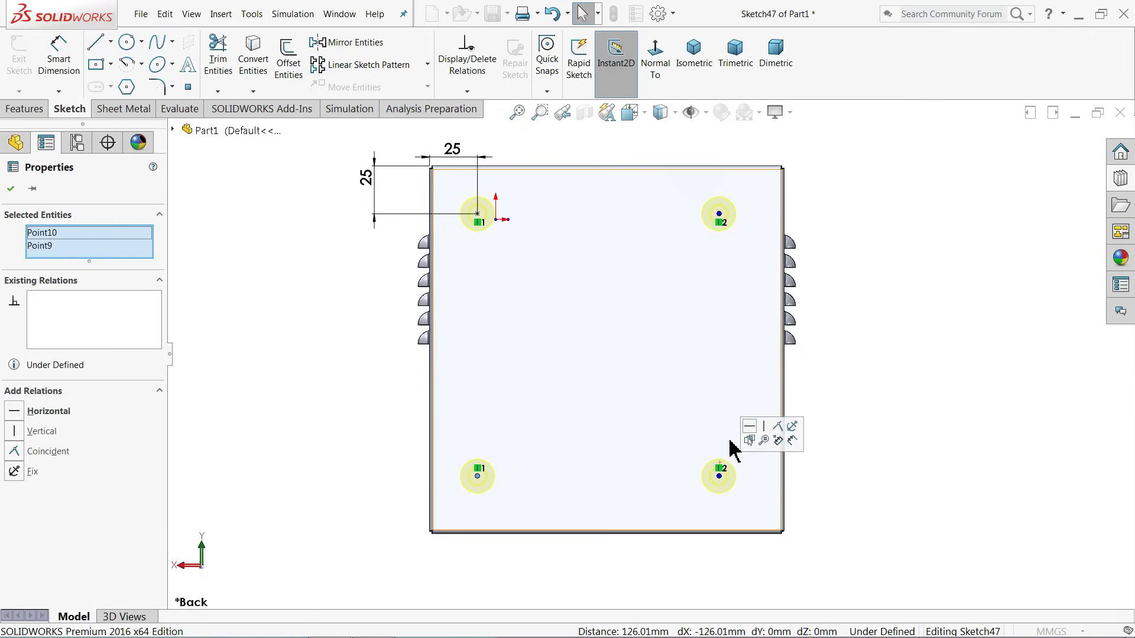
pyautogui.click(749, 436)
pyautogui.click(301, 278)
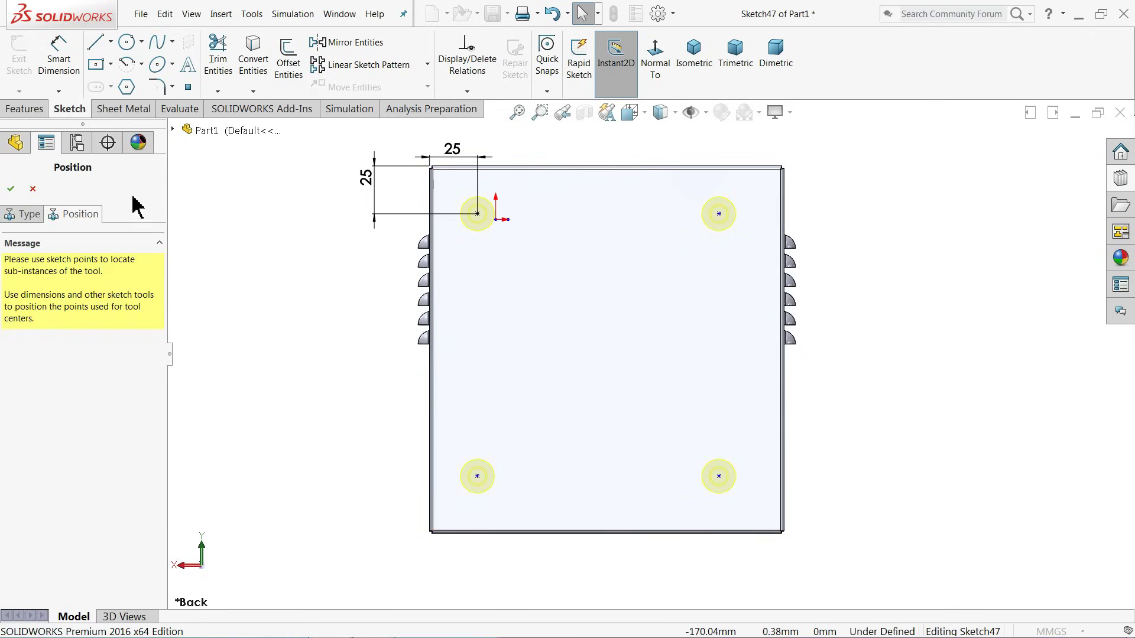
# Step: Dimension the bottom-right centre 25 mm from right and bottom edges, then accept the positions
pyautogui.click(59, 62)
pyautogui.scroll(-3, 707, 461)
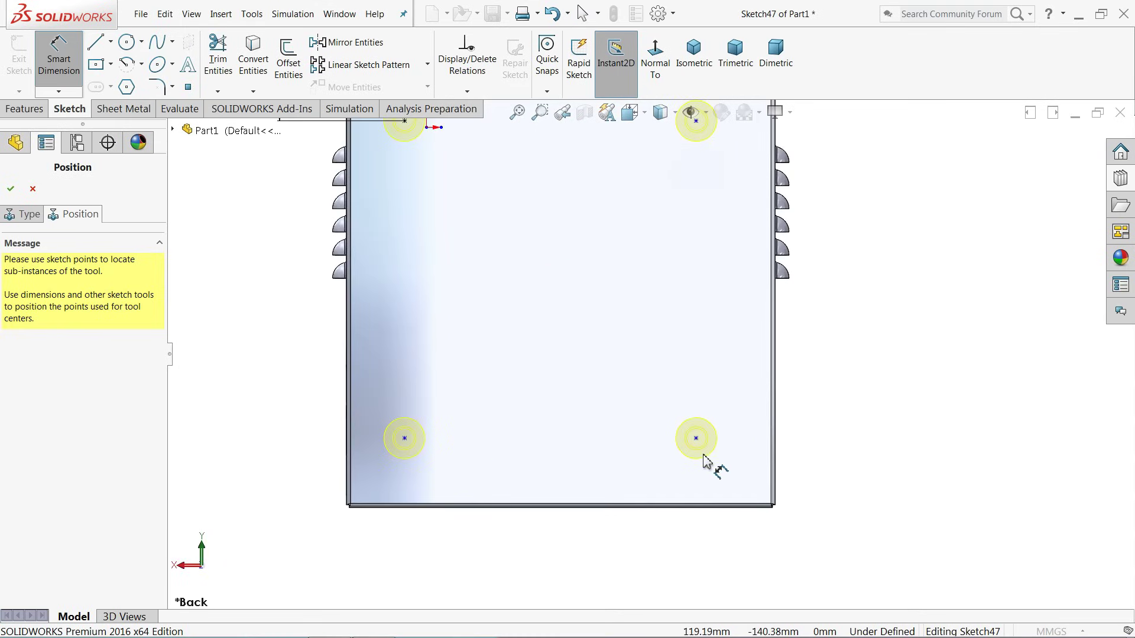
pyautogui.click(697, 439)
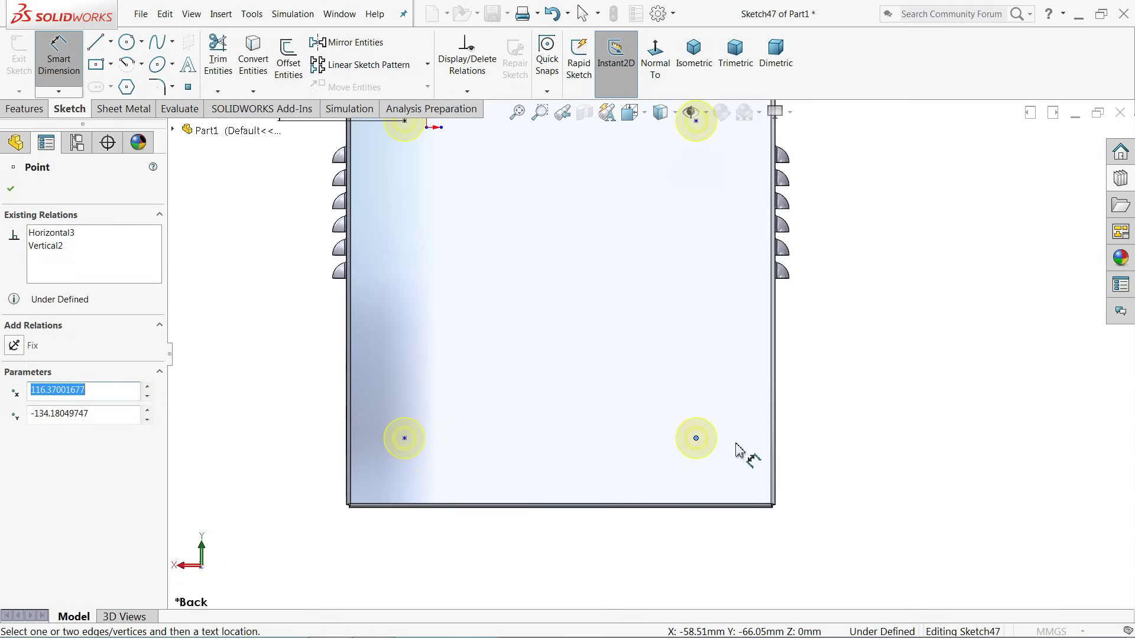
pyautogui.click(774, 449)
pyautogui.click(743, 397)
pyautogui.write('25')
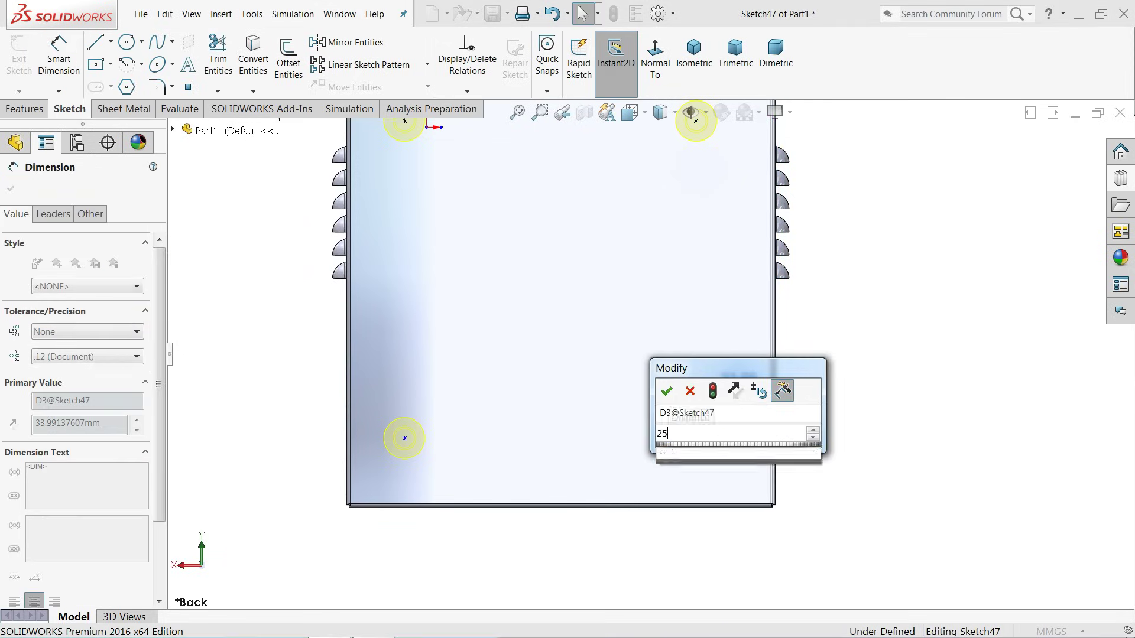
pyautogui.press('Return')
pyautogui.click(717, 438)
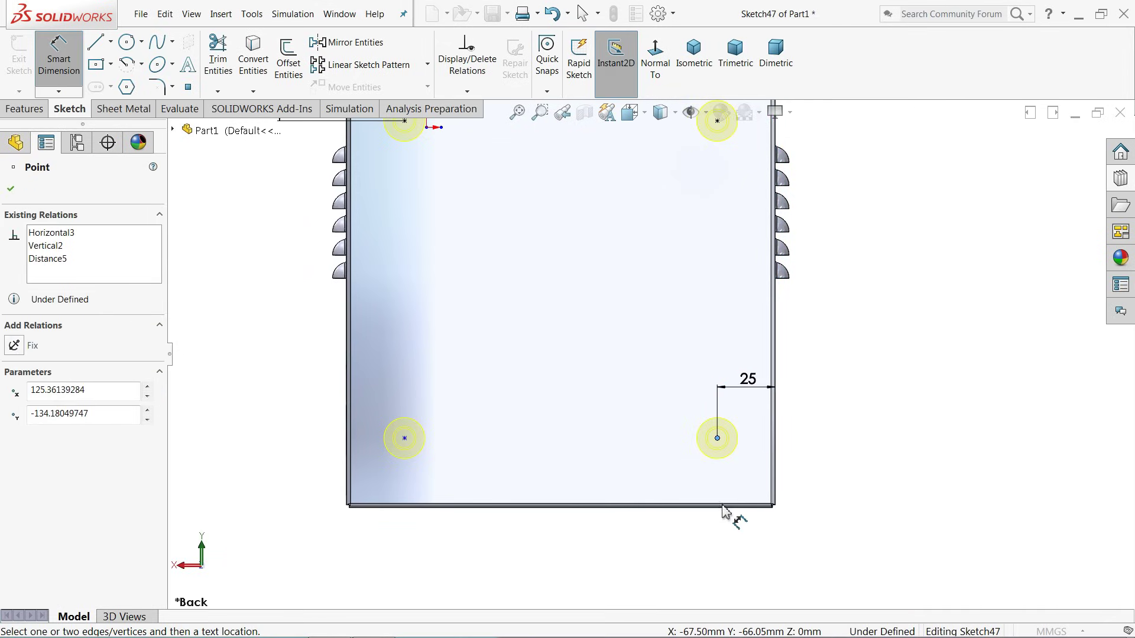
pyautogui.click(726, 507)
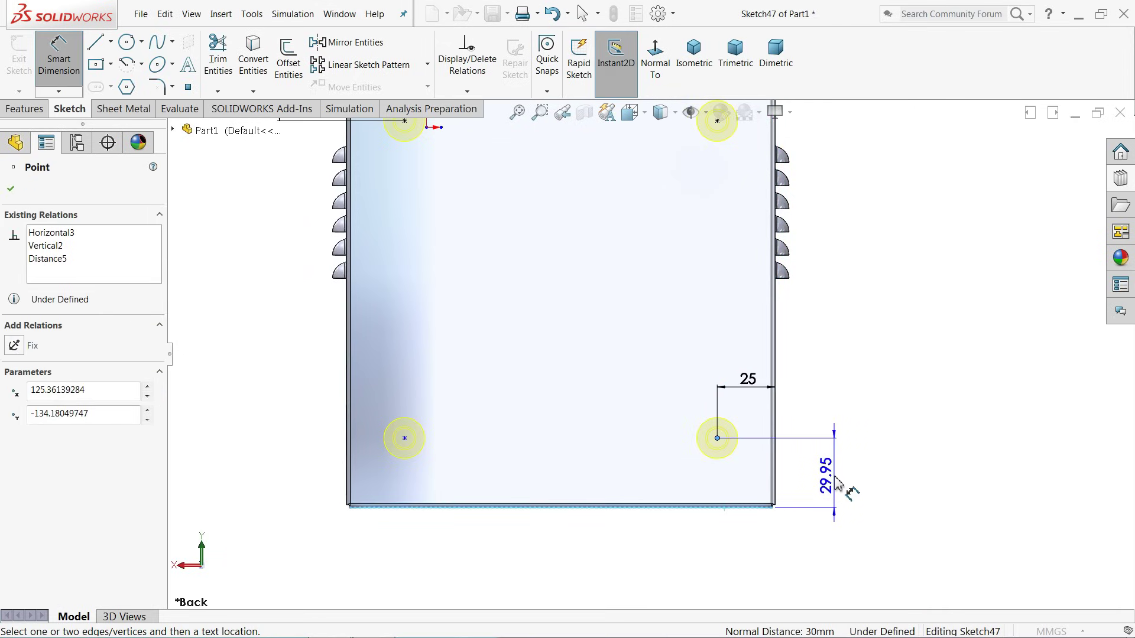
pyautogui.click(831, 482)
pyautogui.write('25')
pyautogui.press('Return')
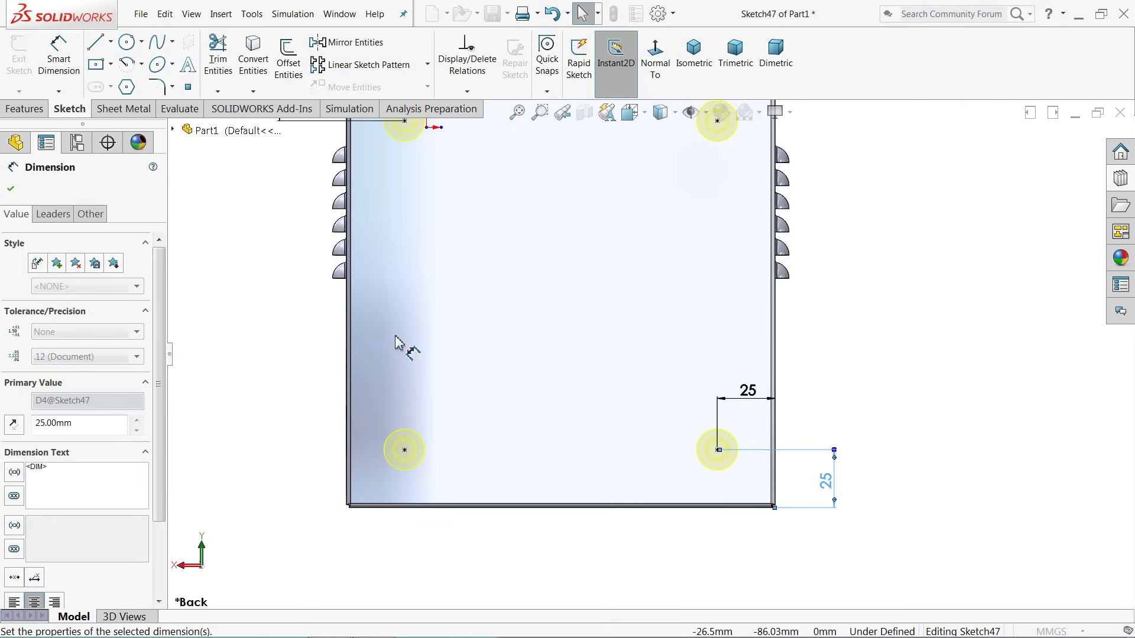
pyautogui.scroll(2, 539, 316)
pyautogui.scroll(-1, 540, 317)
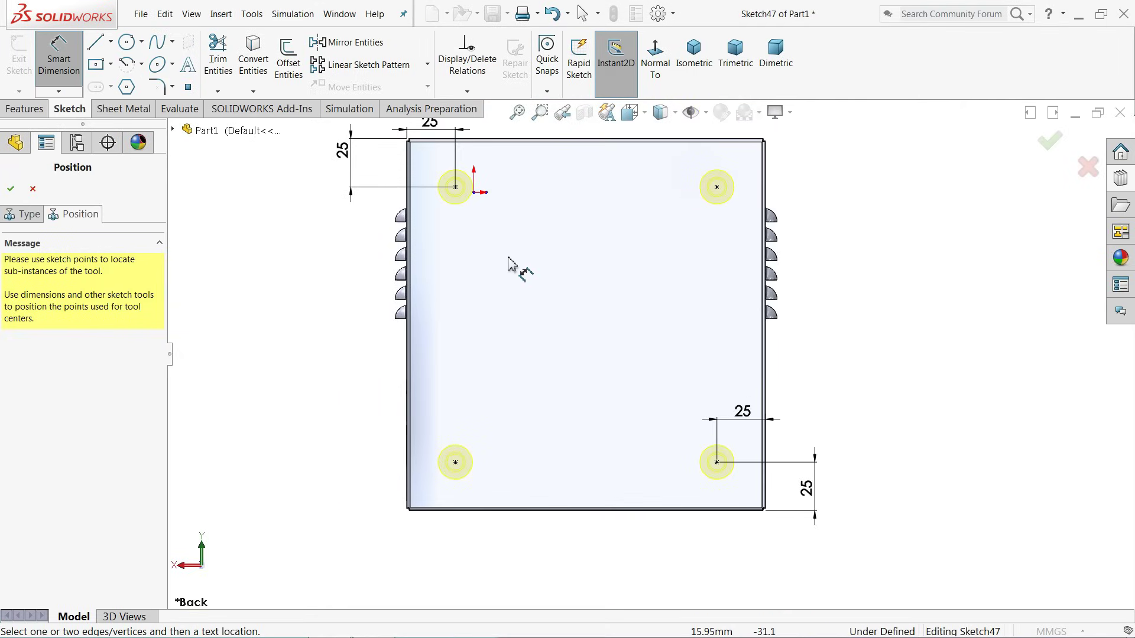
pyautogui.click(11, 190)
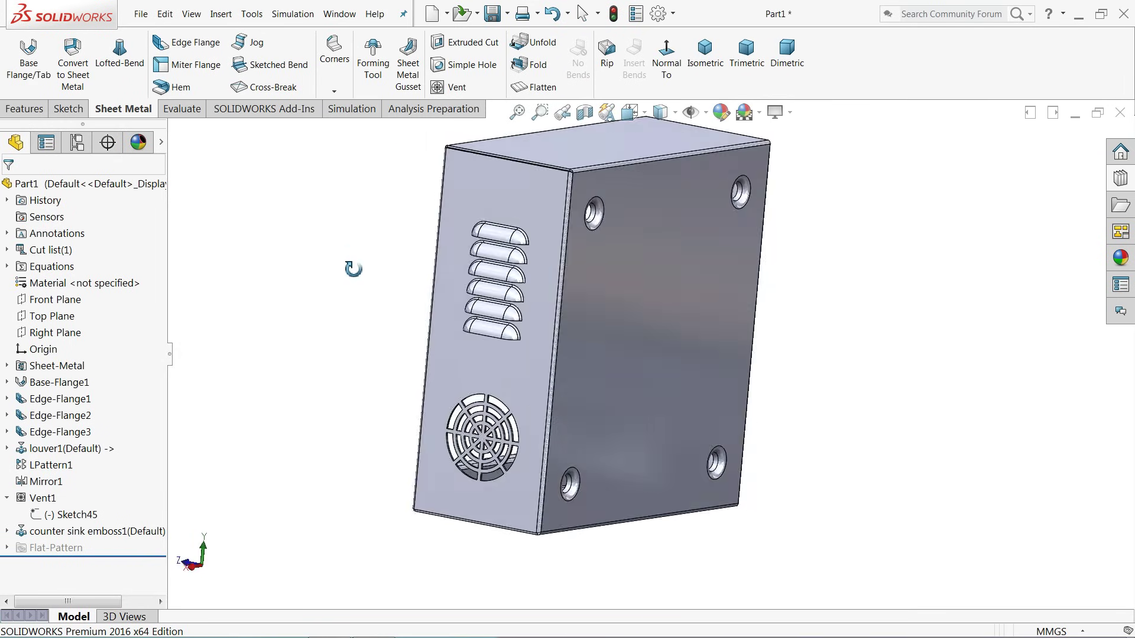
pyautogui.scroll(-5, 520, 266)
pyautogui.scroll(5, 566, 263)
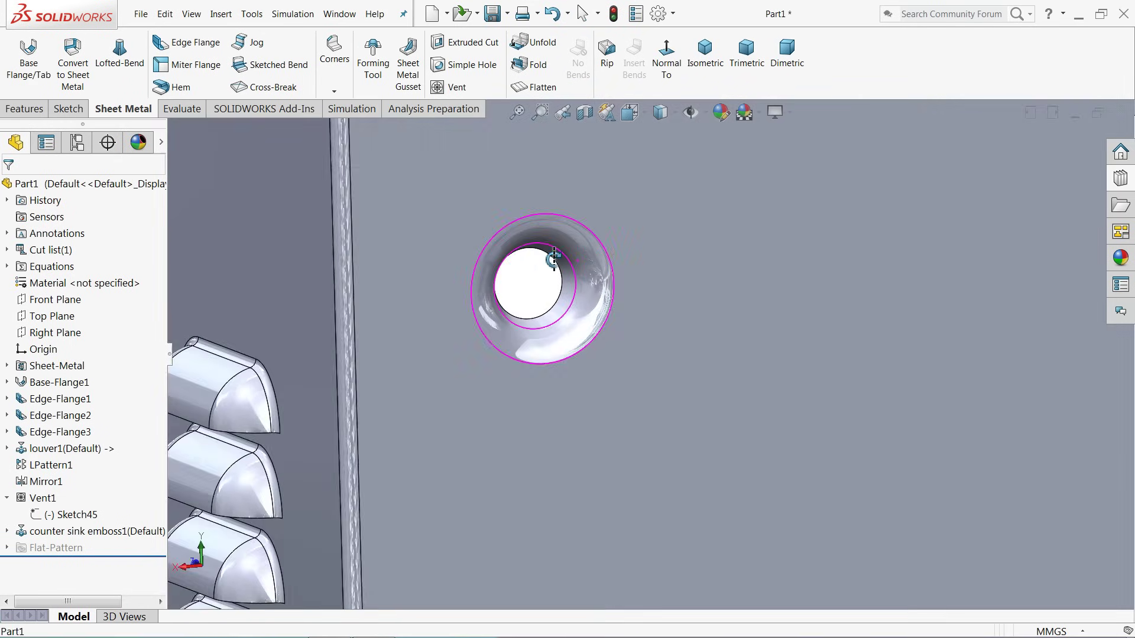
pyautogui.scroll(6, 598, 293)
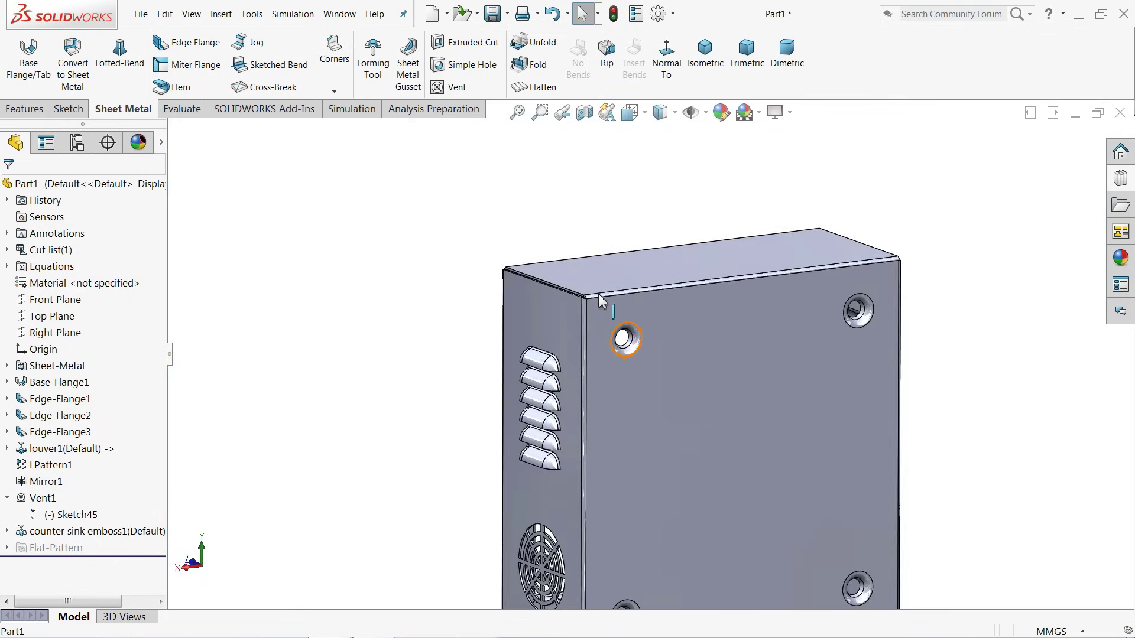
pyautogui.scroll(-3, 636, 397)
pyautogui.moveTo(629, 417); pyautogui.dragTo(746, 427, button='middle')
pyautogui.scroll(3, 746, 427)
pyautogui.moveTo(660, 371); pyautogui.dragTo(578, 301, button='middle')
pyautogui.scroll(3, 578, 301)
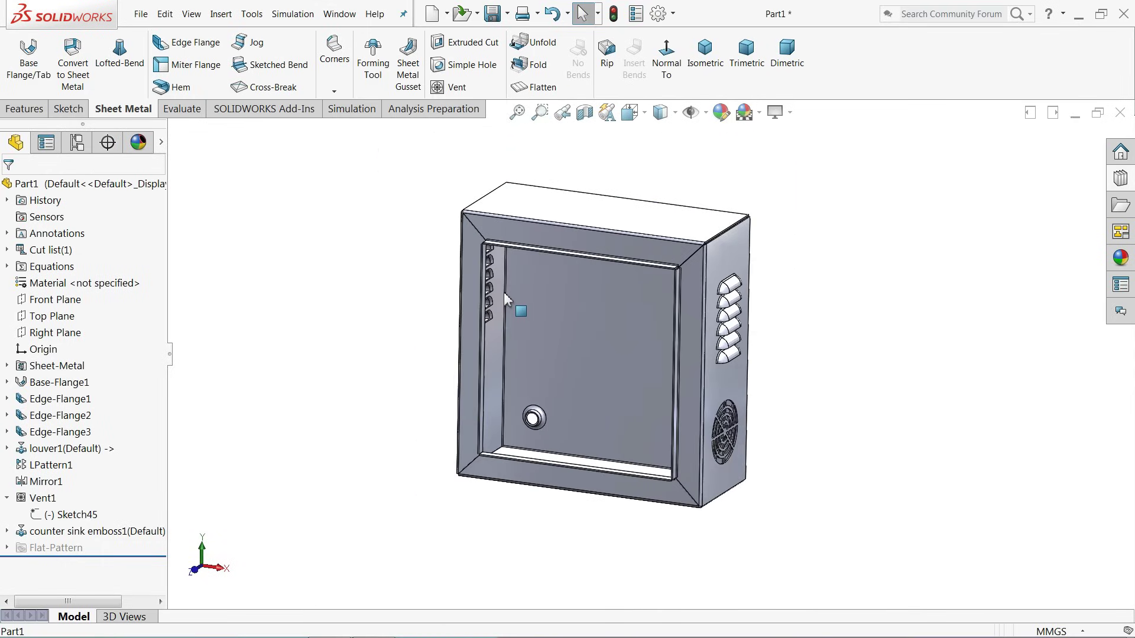
pyautogui.scroll(-3, 514, 304)
pyautogui.click(88, 182)
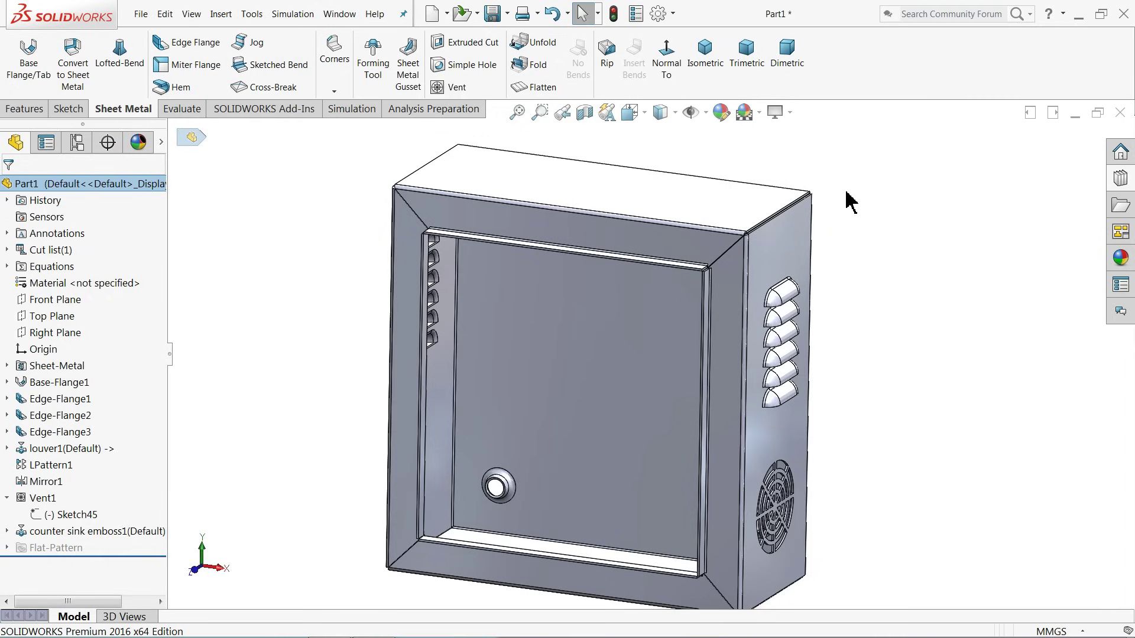
# Step: Flatten the enclosure, view the flat pattern at an angle, then toggle Flatten off
pyautogui.click(542, 89)
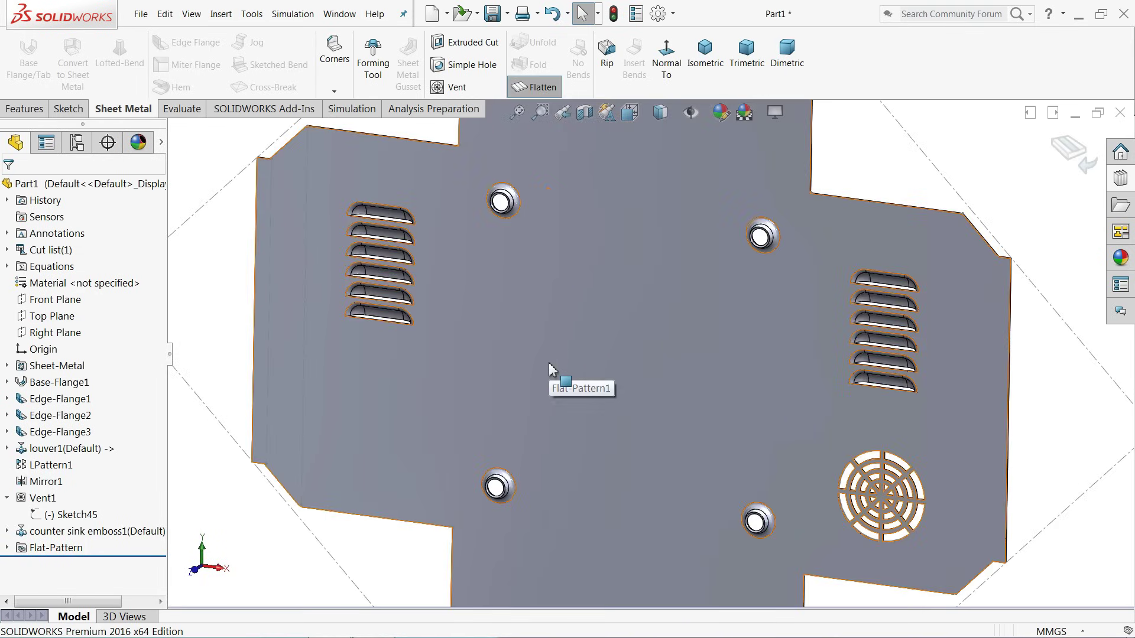
pyautogui.scroll(-2, 671, 296)
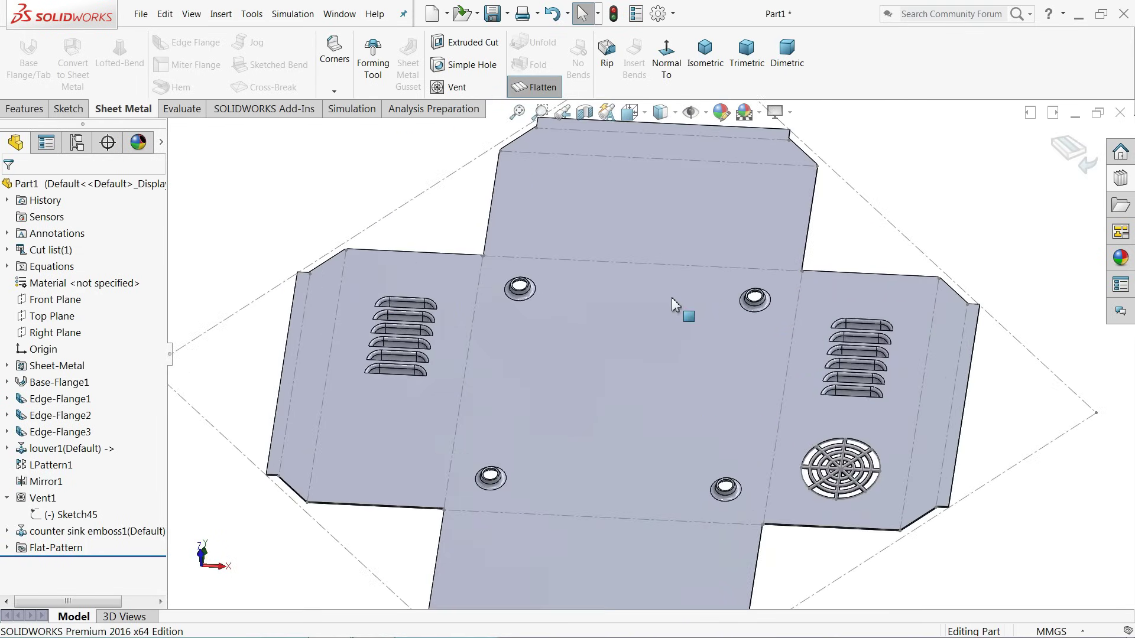
pyautogui.moveTo(654, 340); pyautogui.dragTo(581, 160, button='middle')
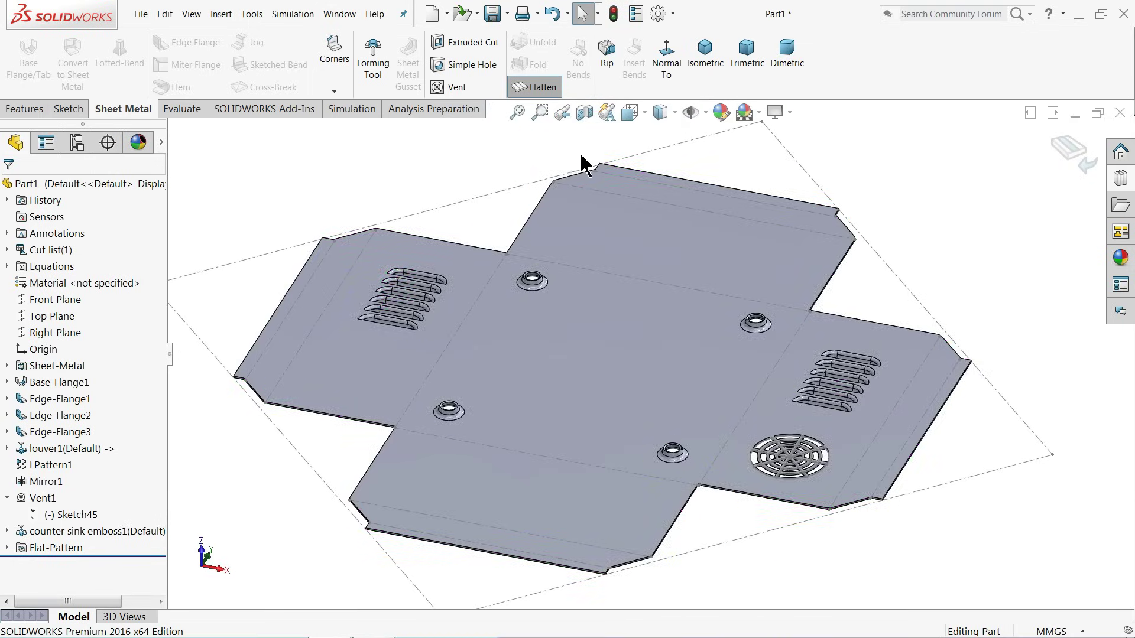
pyautogui.keyDown('ctrl'); pyautogui.moveTo(559, 275); pyautogui.dragTo(579, 327, button='middle'); pyautogui.keyUp('ctrl')
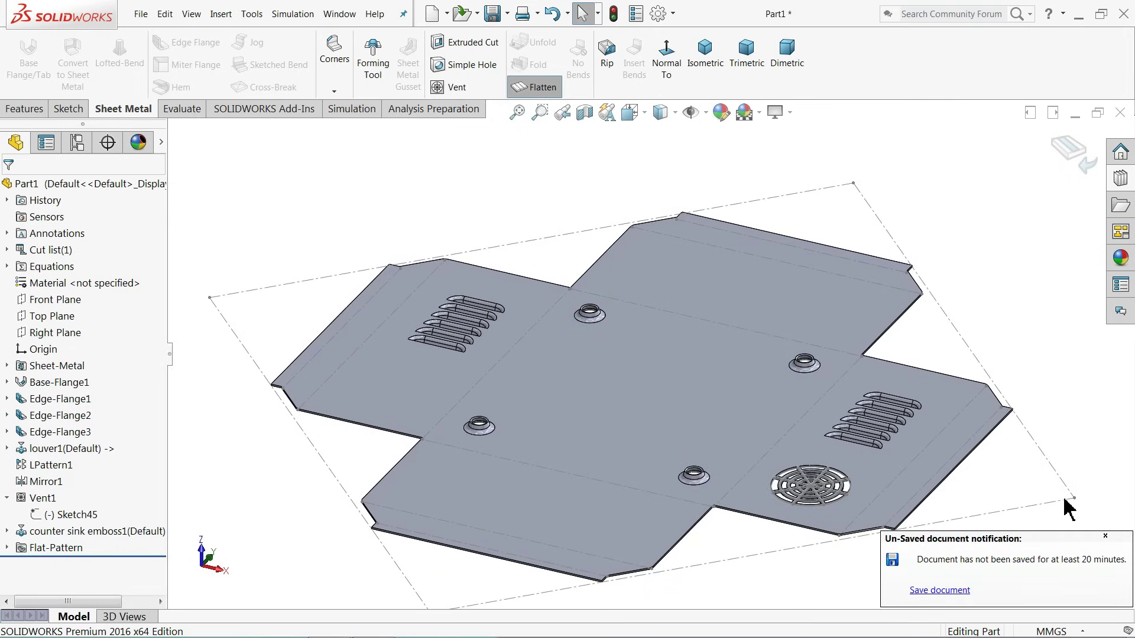
pyautogui.click(1105, 537)
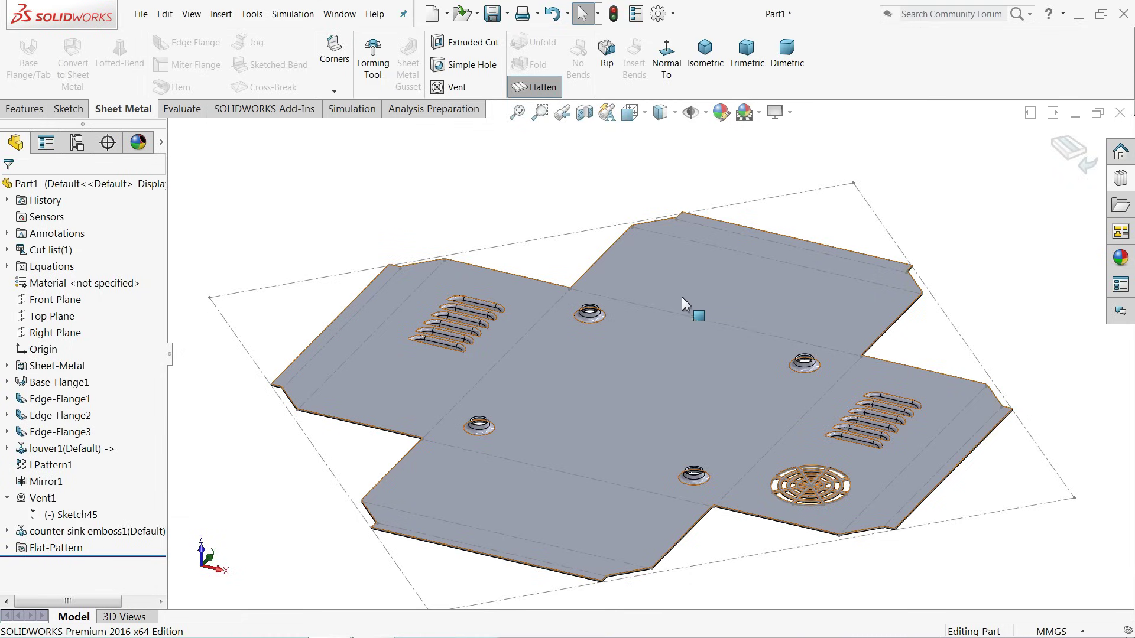
pyautogui.click(535, 87)
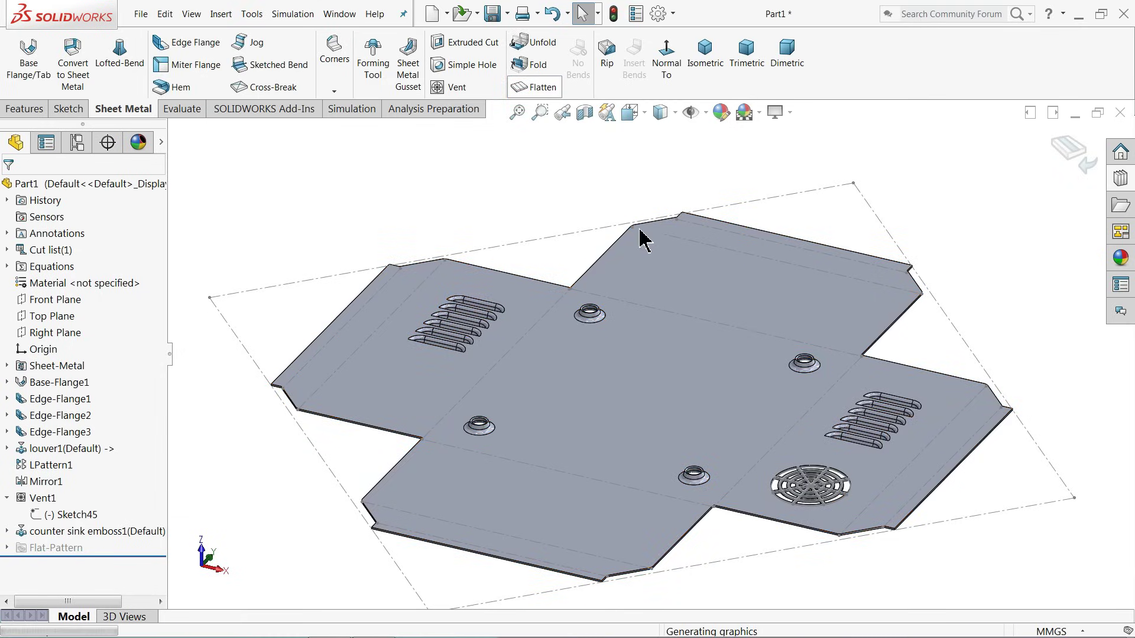
# Step: Select the left flange's front face (Edge-Flange2) on the refolded box
pyautogui.moveTo(656, 239); pyautogui.dragTo(624, 418, button='middle')
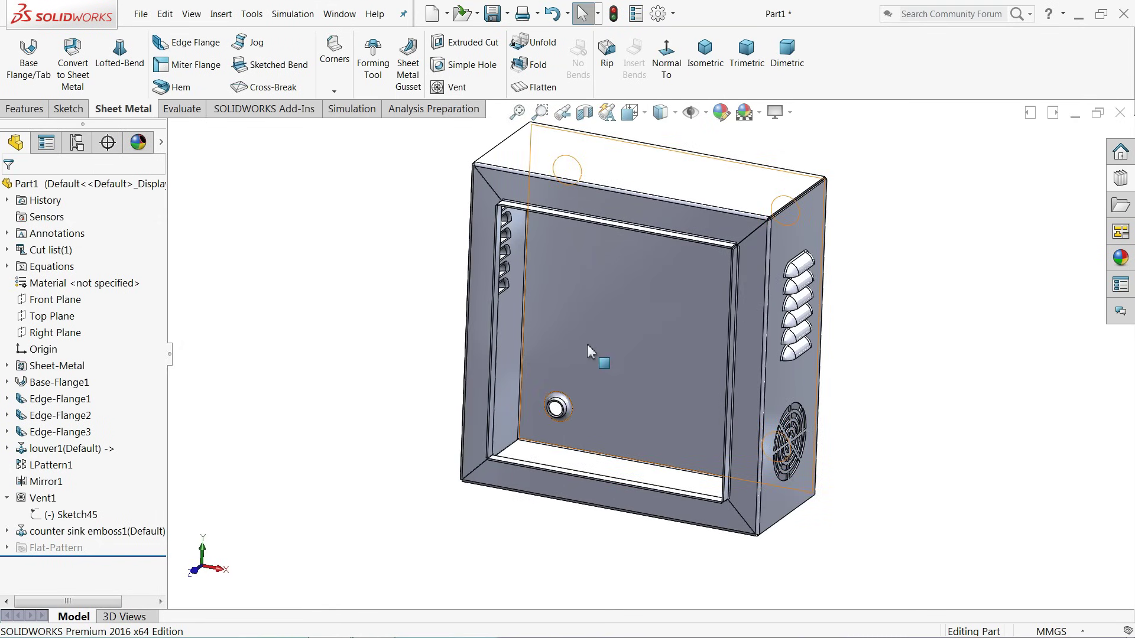
pyautogui.scroll(-3, 595, 357)
pyautogui.click(447, 258)
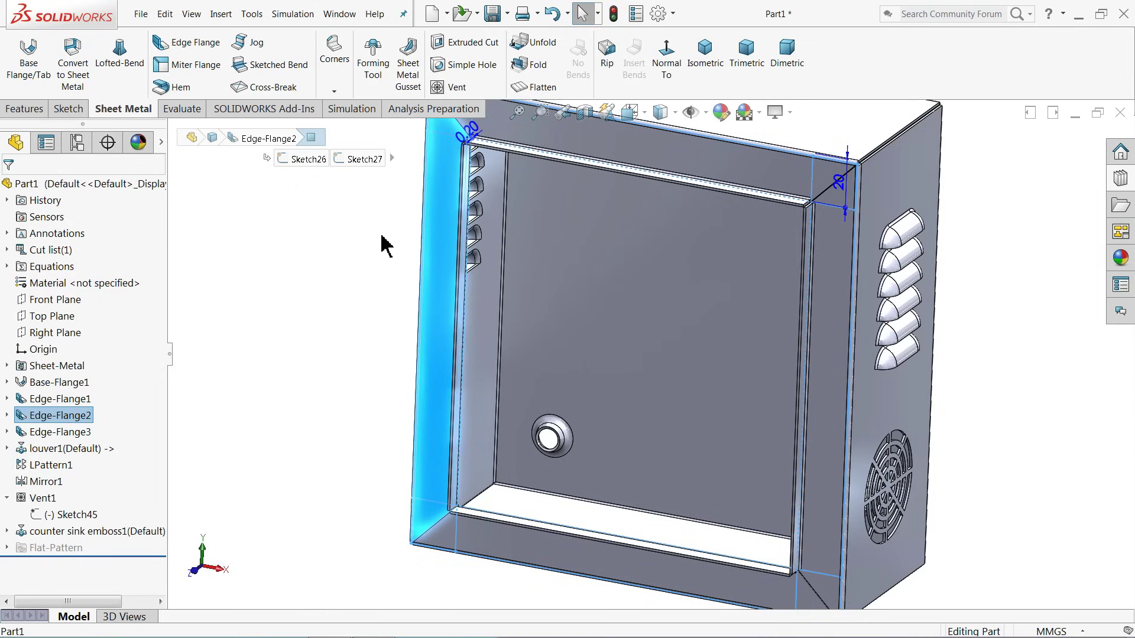
pyautogui.press('f')
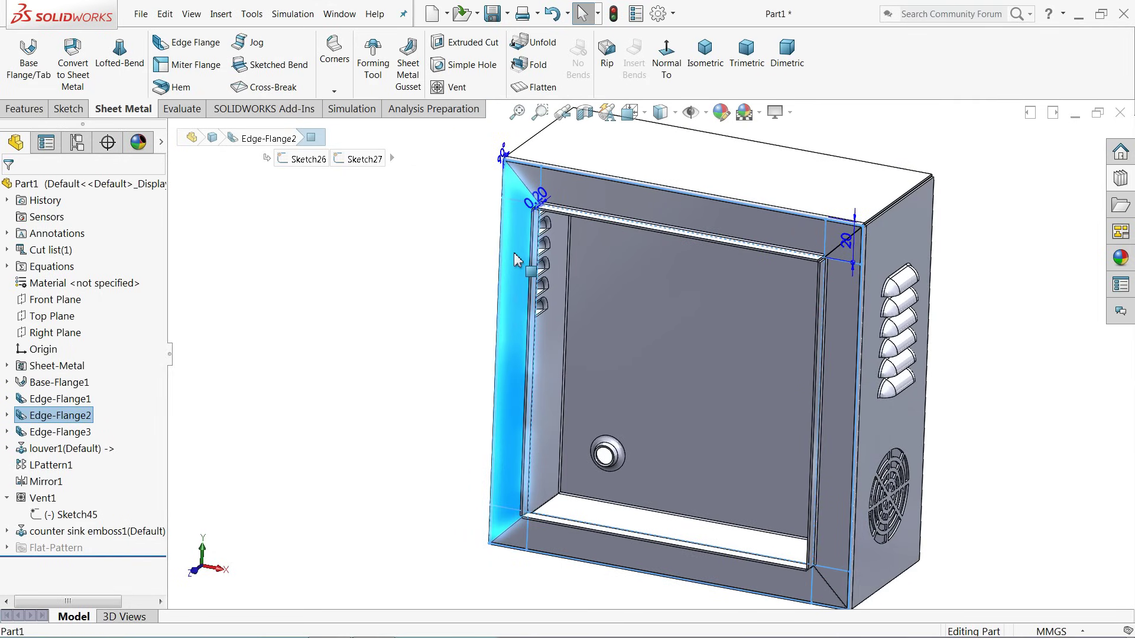
# Step: Start a sketch on the left flange face and draw a small rectangle
pyautogui.click(68, 109)
pyautogui.click(19, 53)
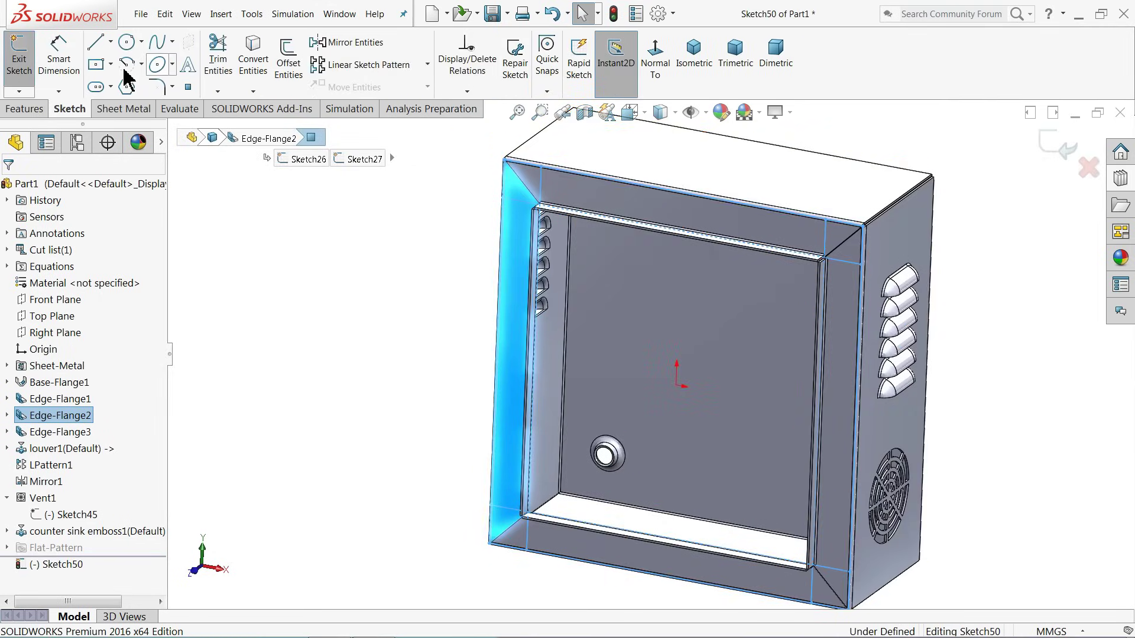
pyautogui.click(653, 65)
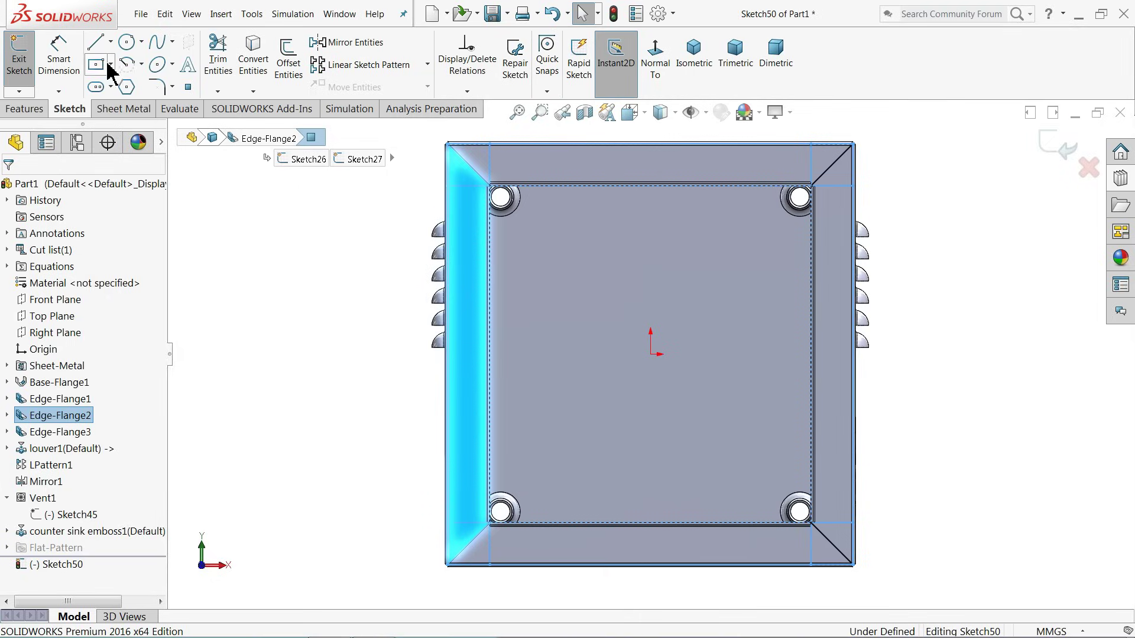
pyautogui.click(96, 64)
pyautogui.scroll(-4, 490, 266)
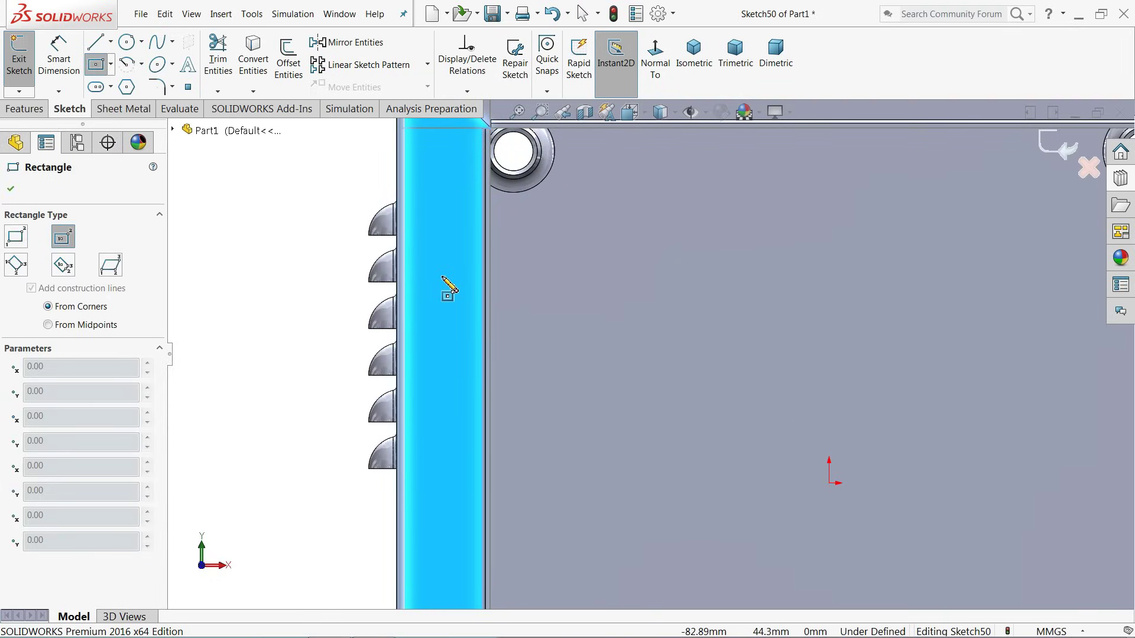
pyautogui.click(442, 277)
pyautogui.click(456, 234)
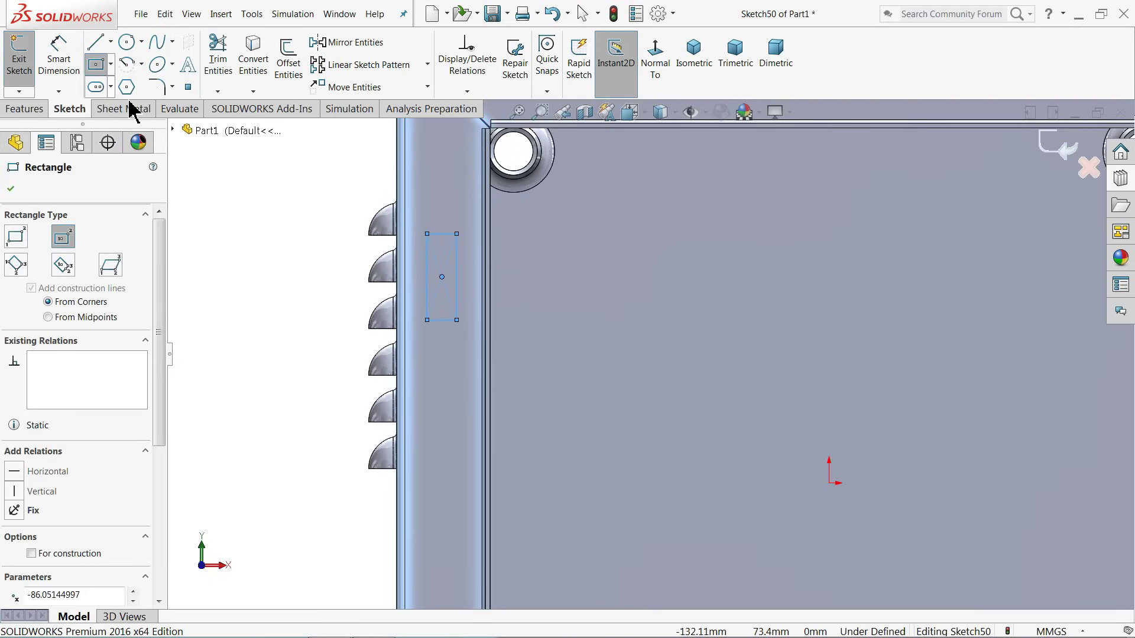
# Step: Dimension the rectangle 6 mm wide and 10 mm tall
pyautogui.click(65, 73)
pyautogui.scroll(-4, 388, 265)
pyautogui.click(496, 200)
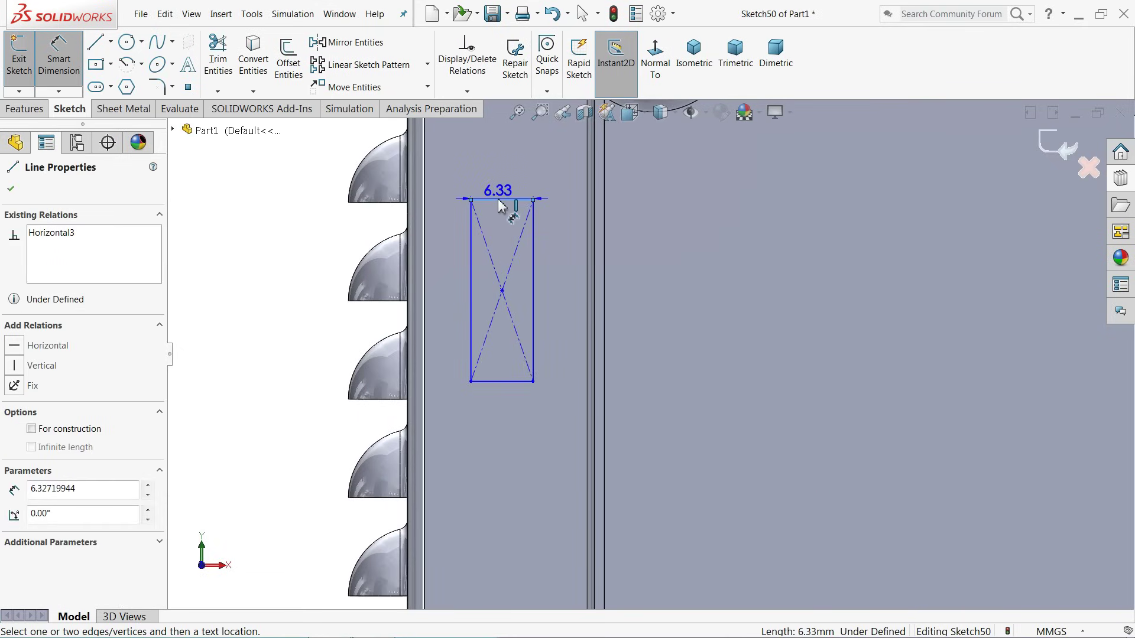
pyautogui.click(507, 195)
pyautogui.press('Return')
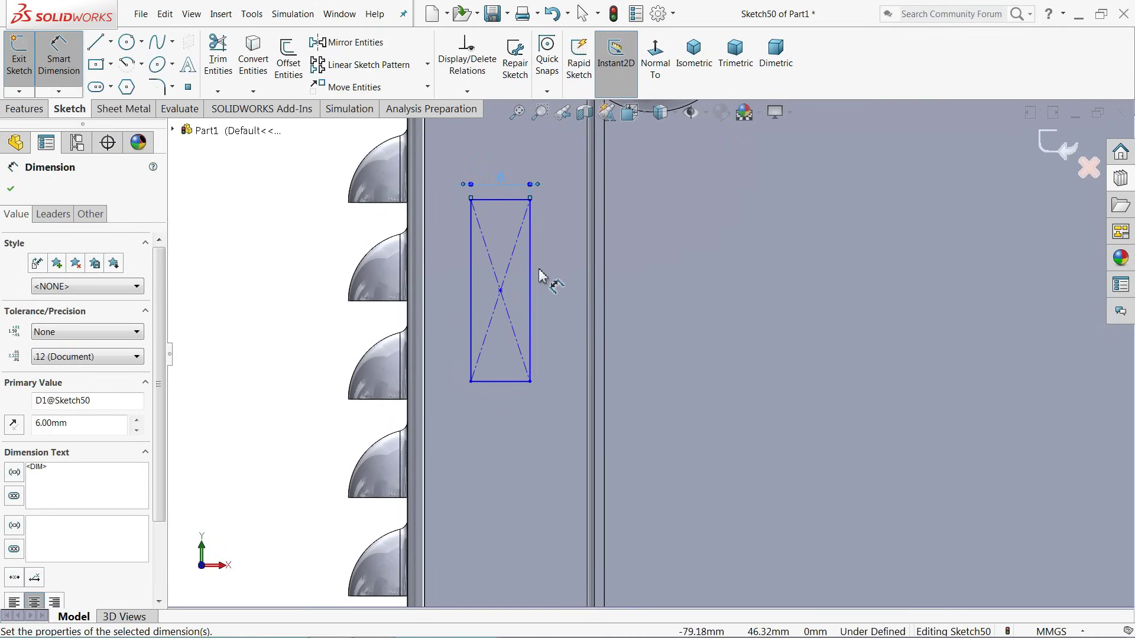
pyautogui.click(530, 281)
pyautogui.click(561, 282)
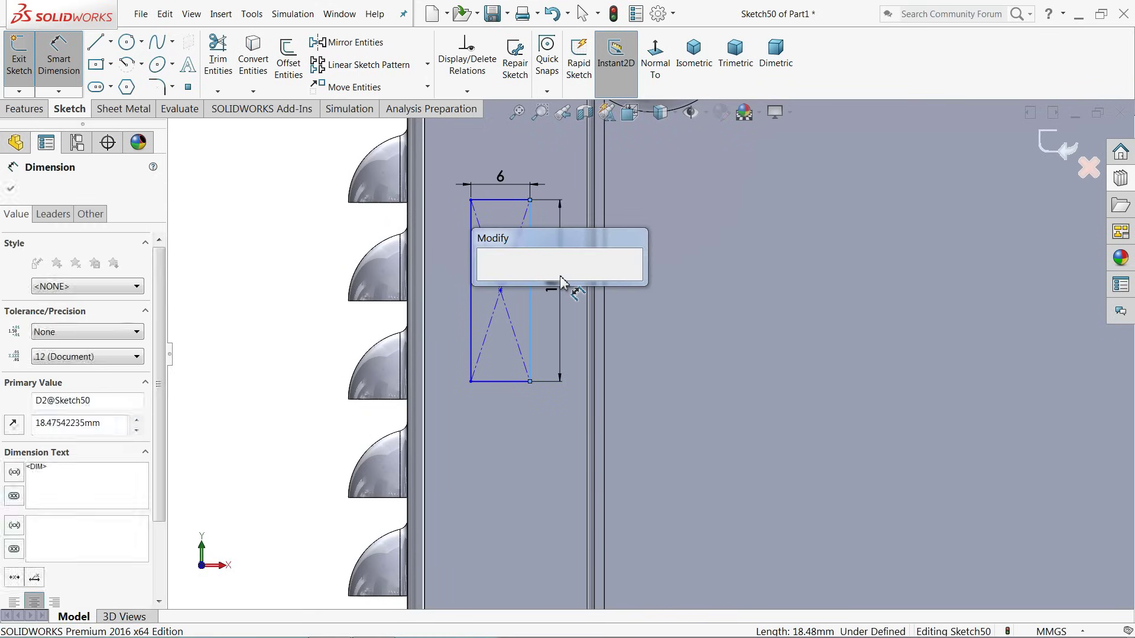
pyautogui.write('10')
pyautogui.press('Return')
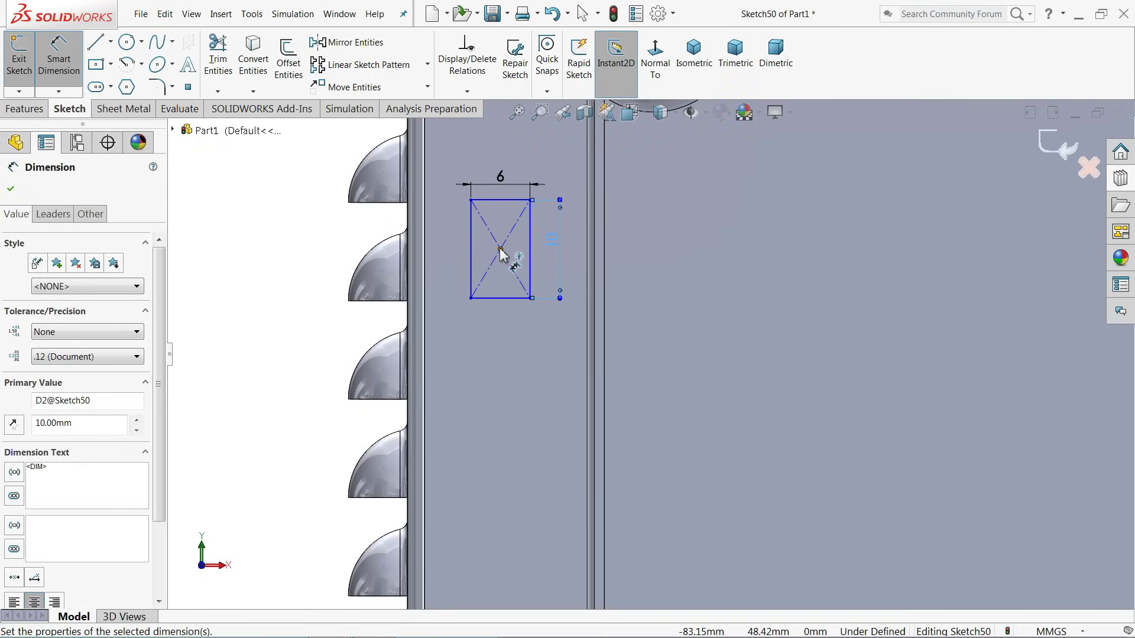
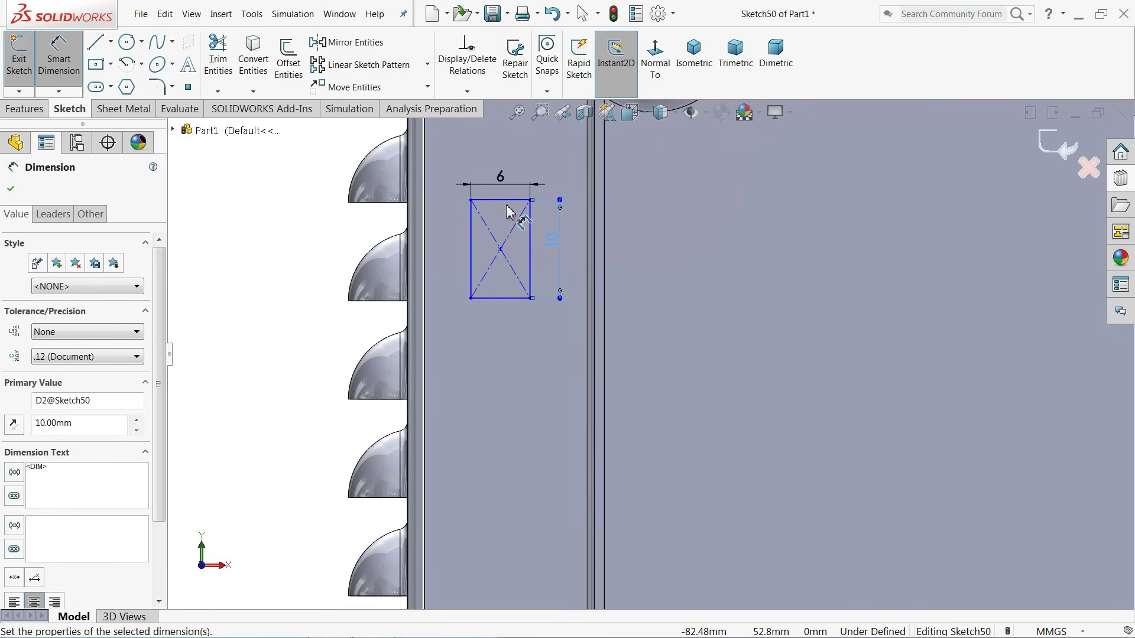
# Step: Dimension the rectangle 10 mm in from the enclosure's left edge
pyautogui.click(503, 255)
pyautogui.press('z')
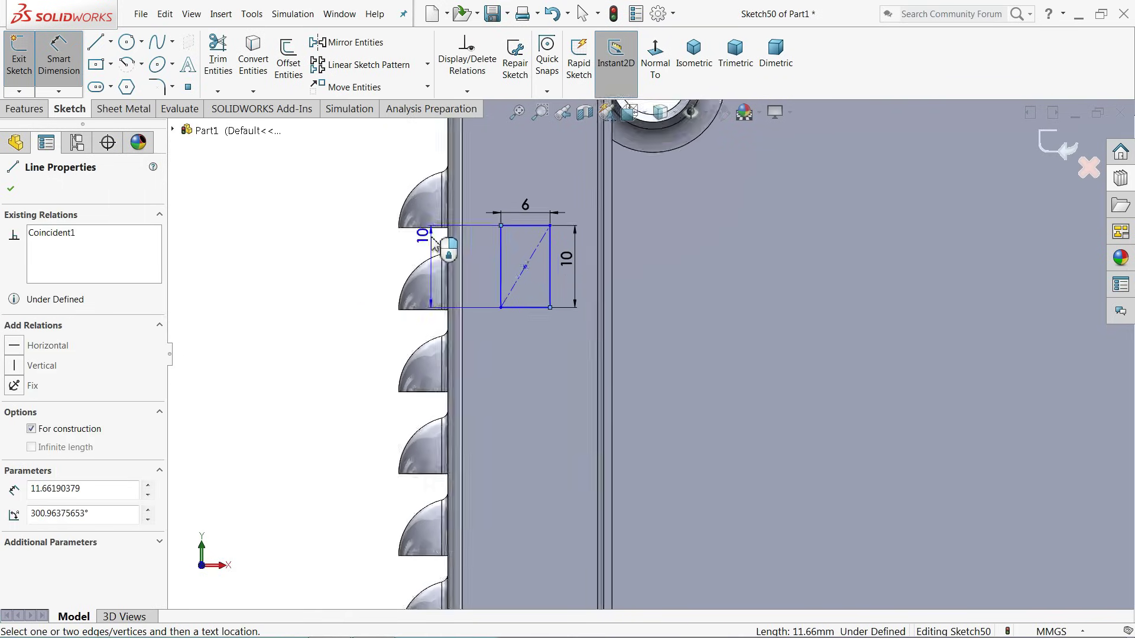
pyautogui.click(512, 222)
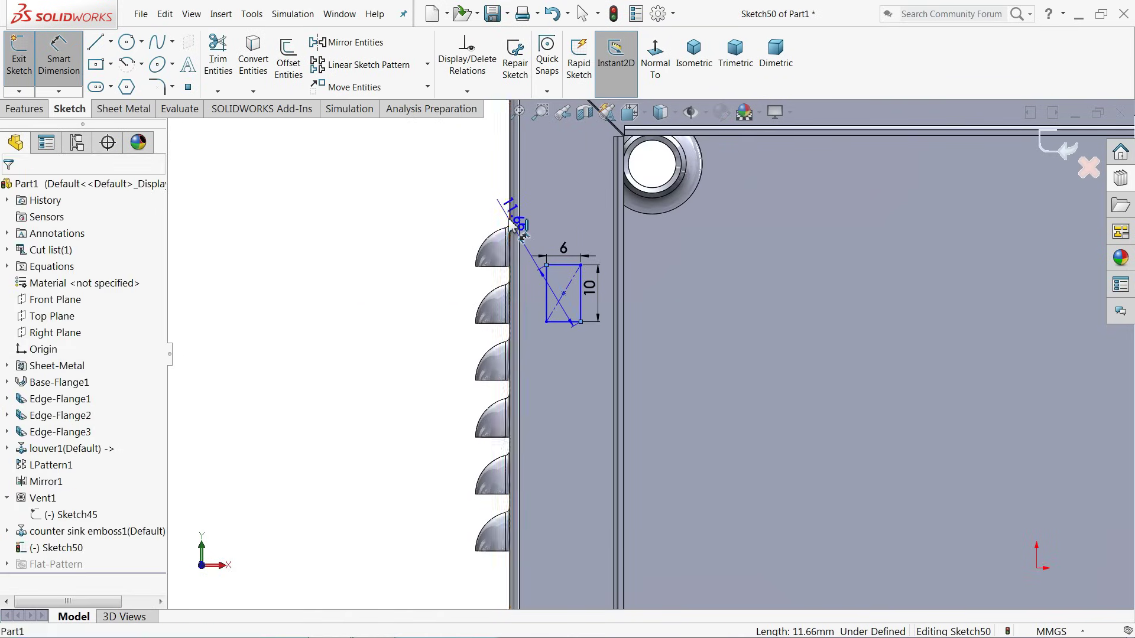
pyautogui.press('z')
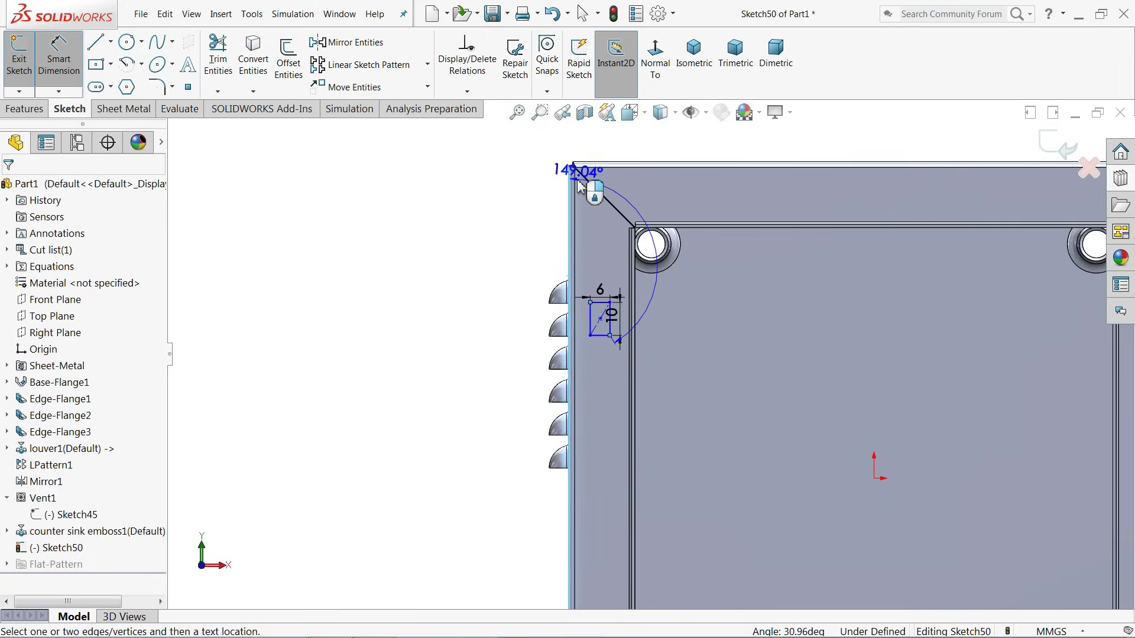
pyautogui.press('Escape')
pyautogui.click(599, 303)
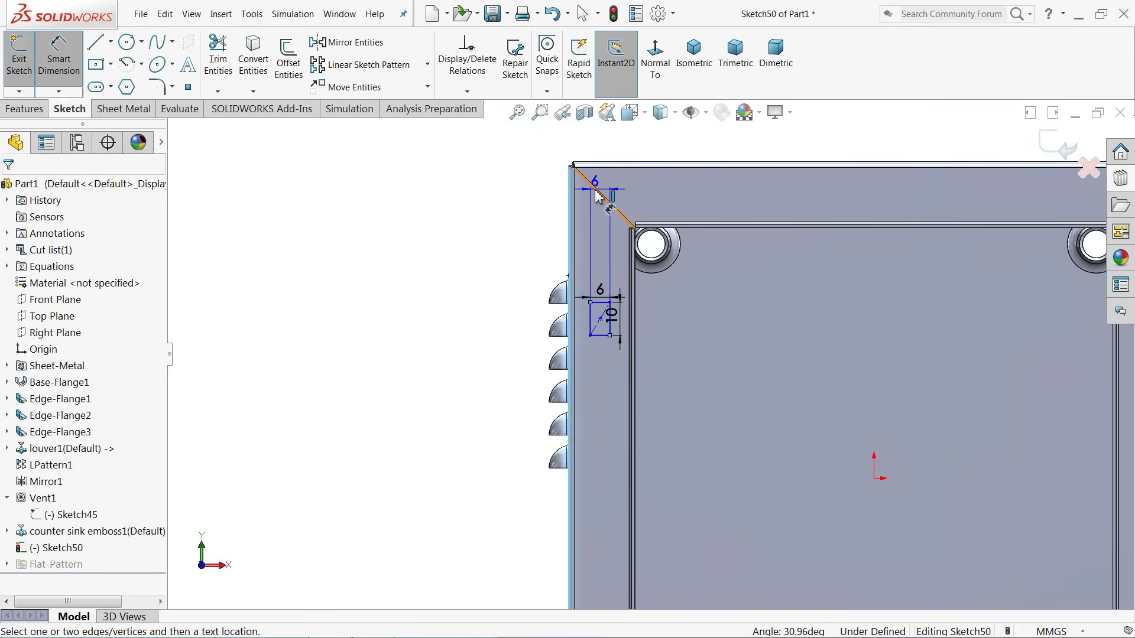
pyautogui.press('Escape')
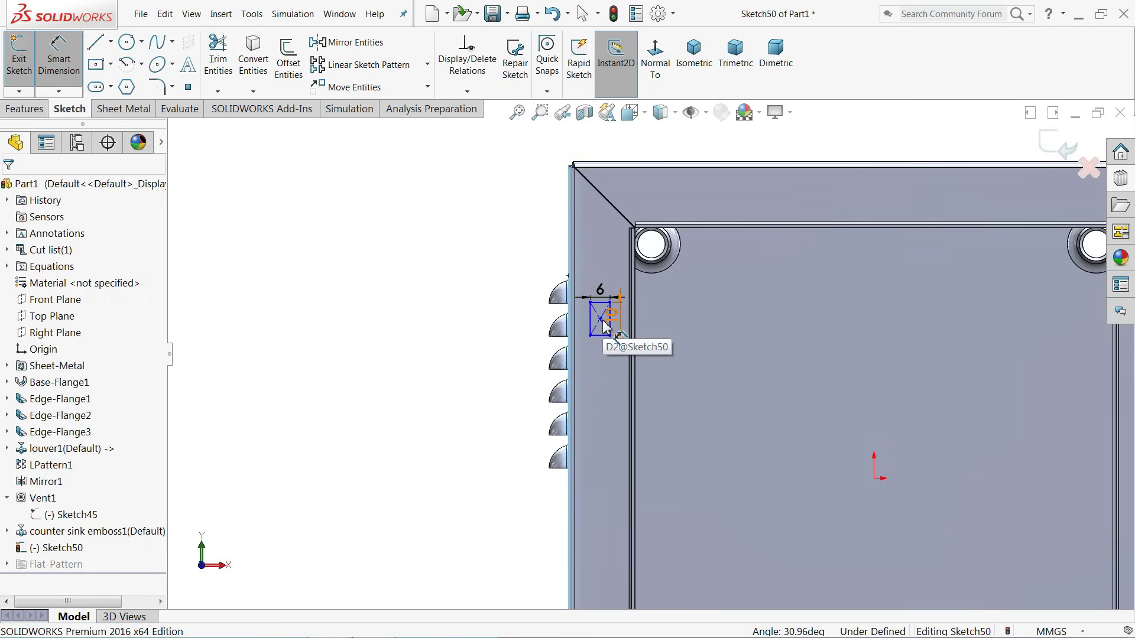
pyautogui.click(599, 320)
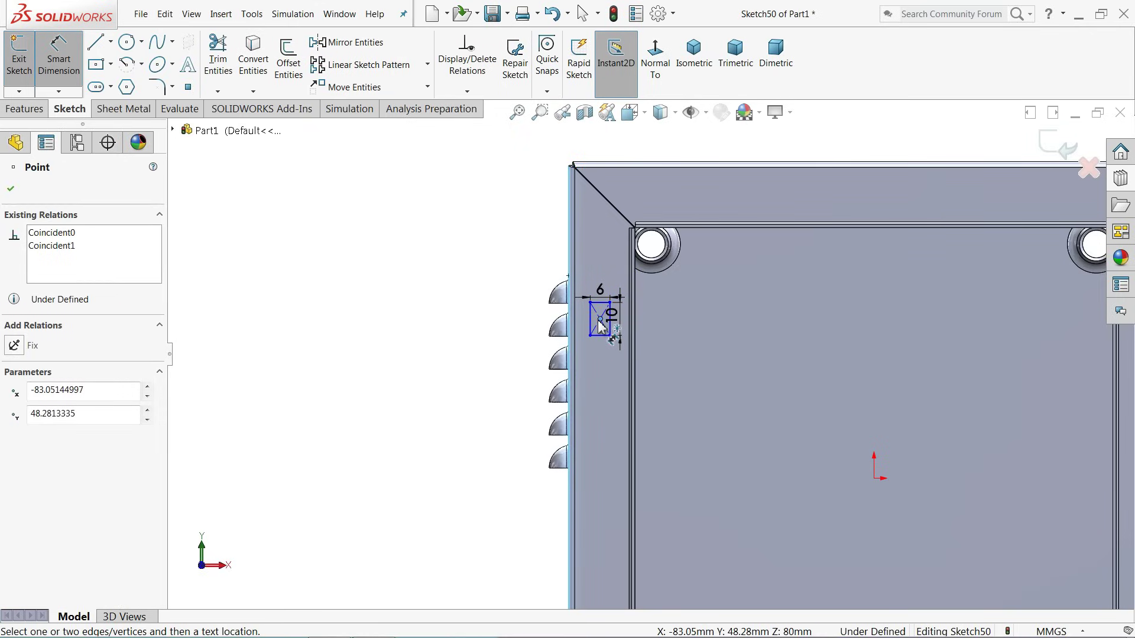
pyautogui.click(569, 263)
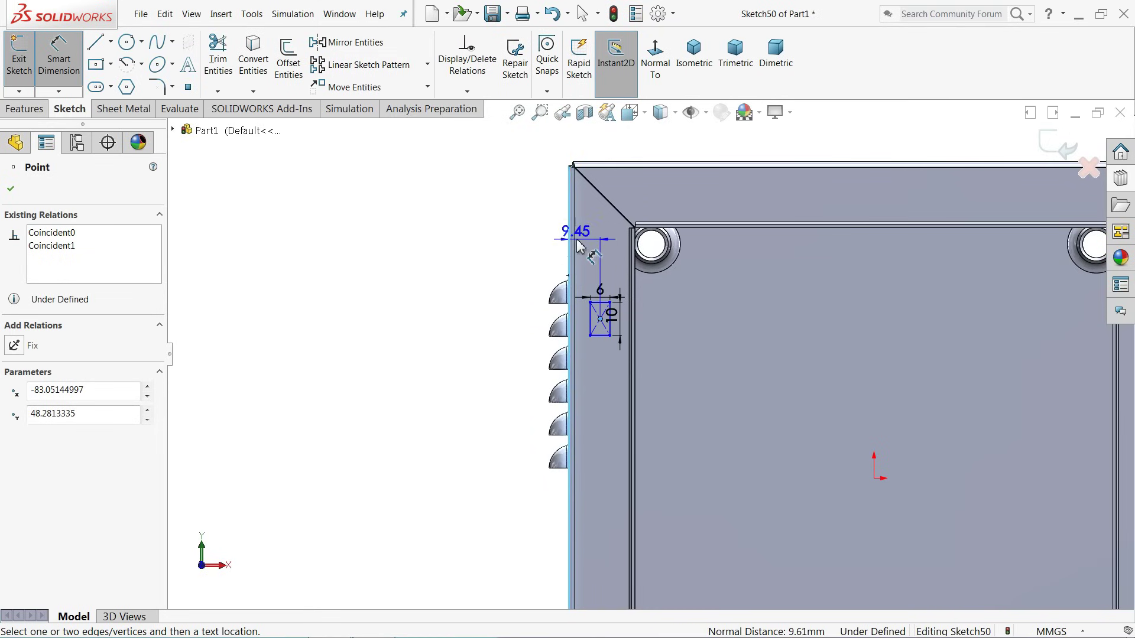
pyautogui.click(584, 142)
pyautogui.write('10')
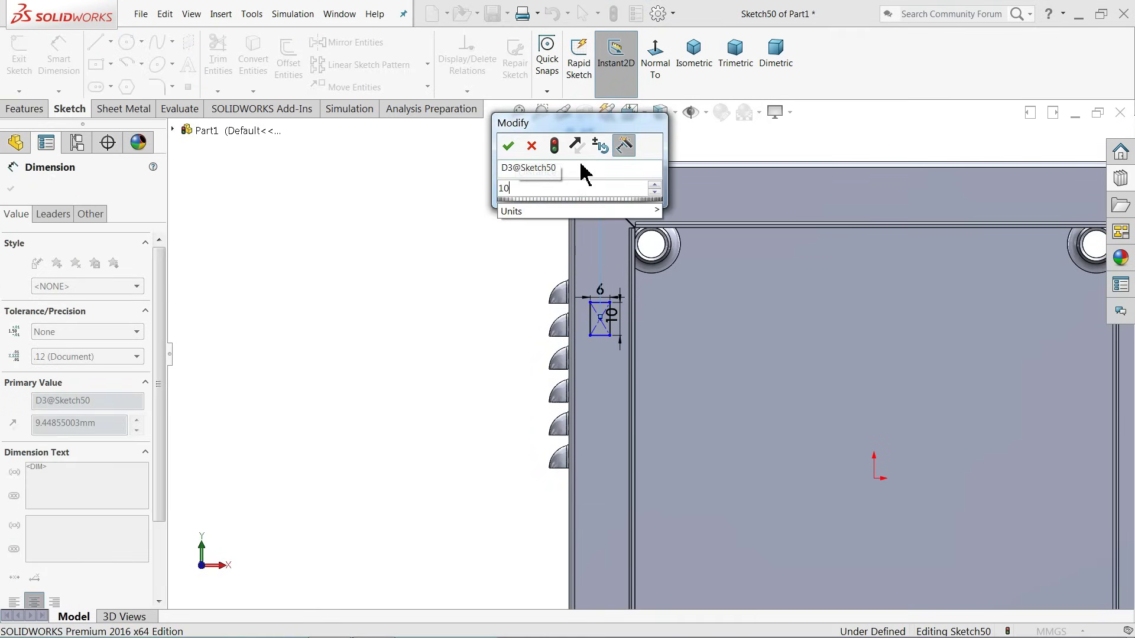
pyautogui.press('Return')
pyautogui.click(449, 263)
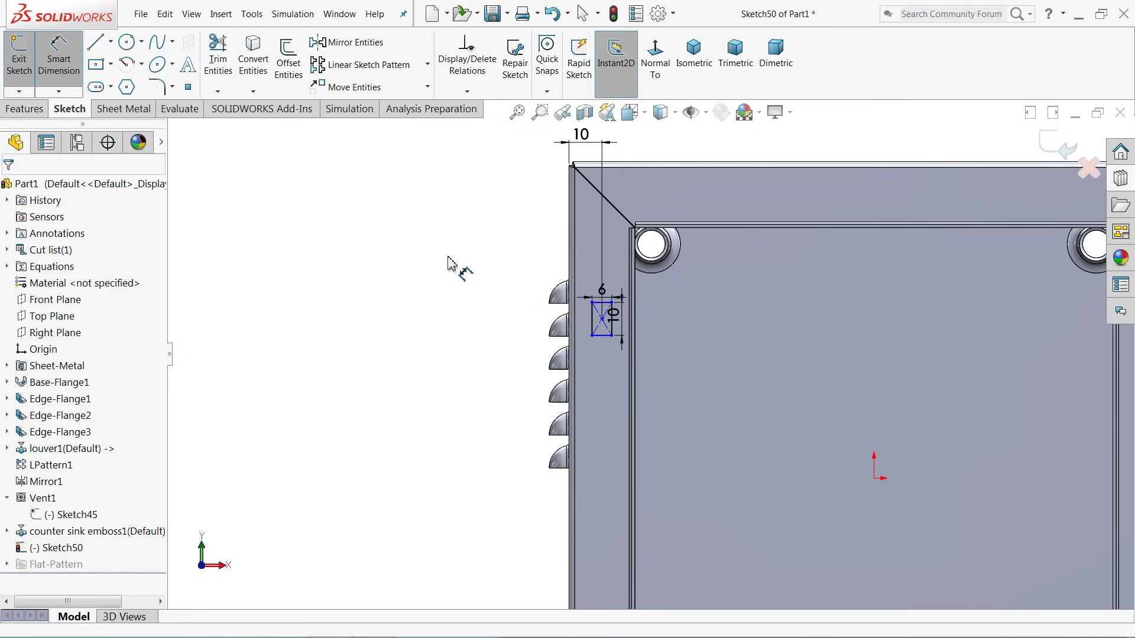
# Step: Dimension the rectangle's top line 60 mm below the enclosure's top edge
pyautogui.scroll(-2, 638, 224)
pyautogui.scroll(1, 603, 319)
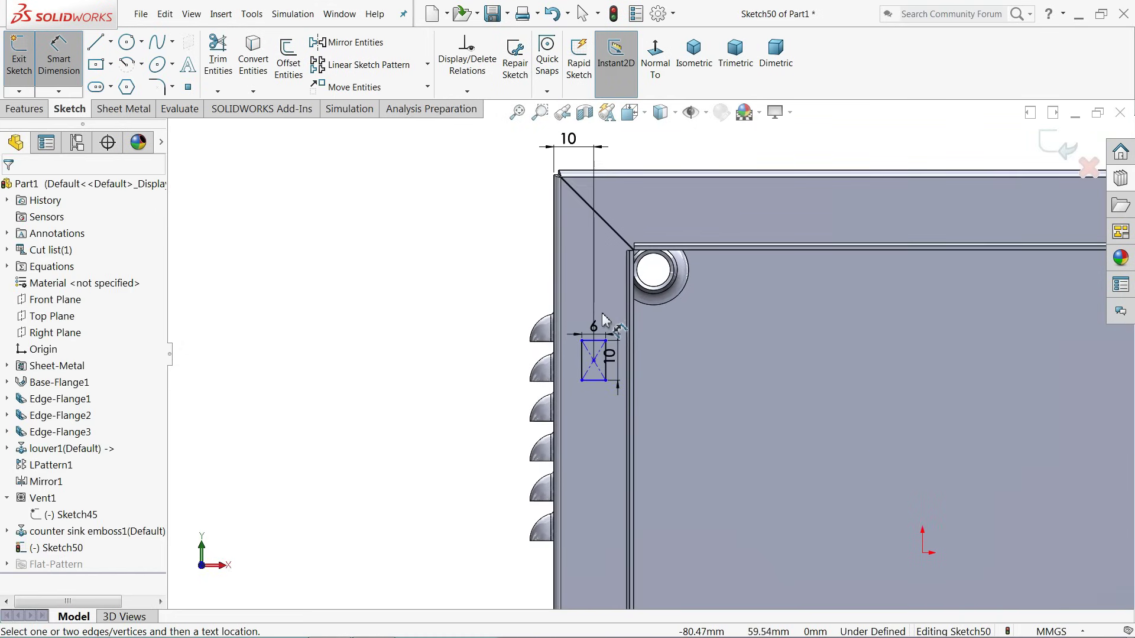
pyautogui.click(600, 349)
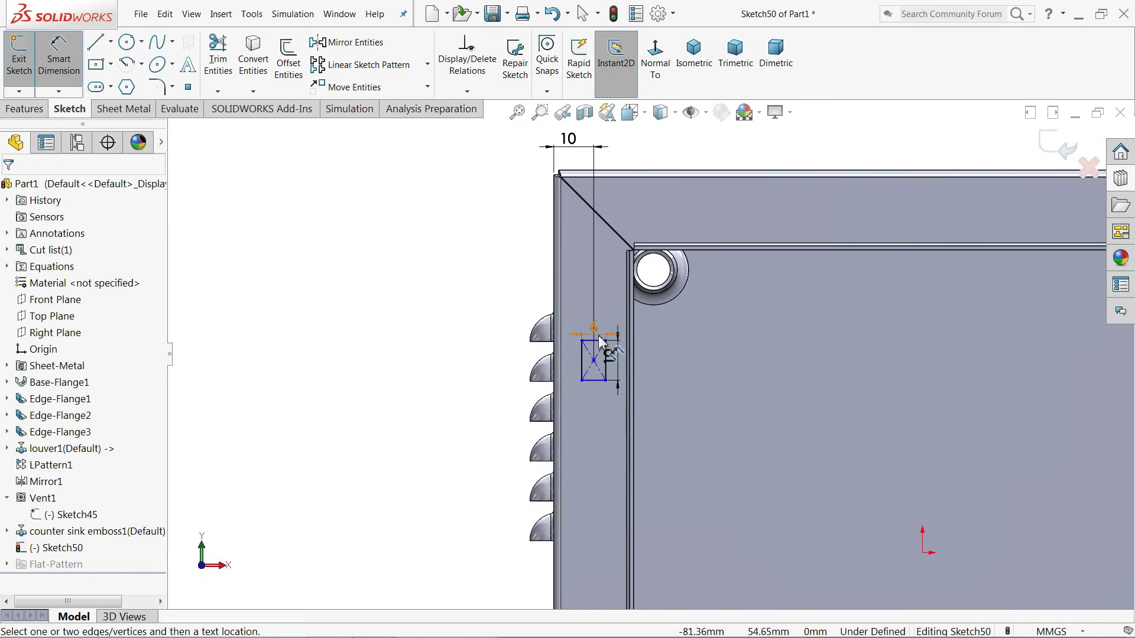
pyautogui.click(598, 341)
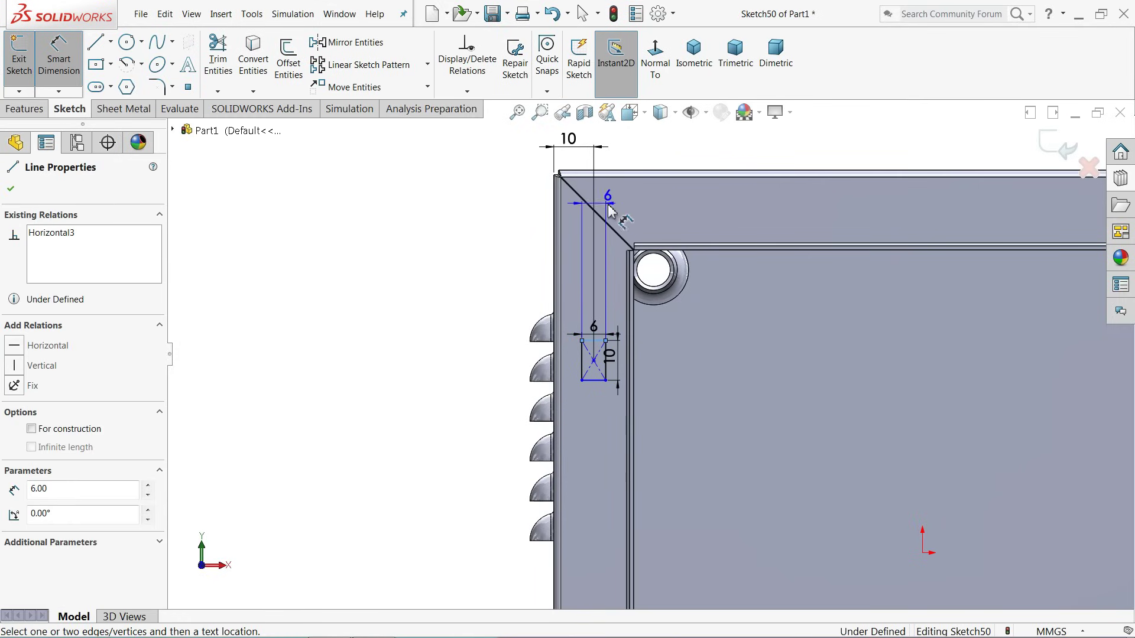
pyautogui.click(615, 173)
pyautogui.click(489, 244)
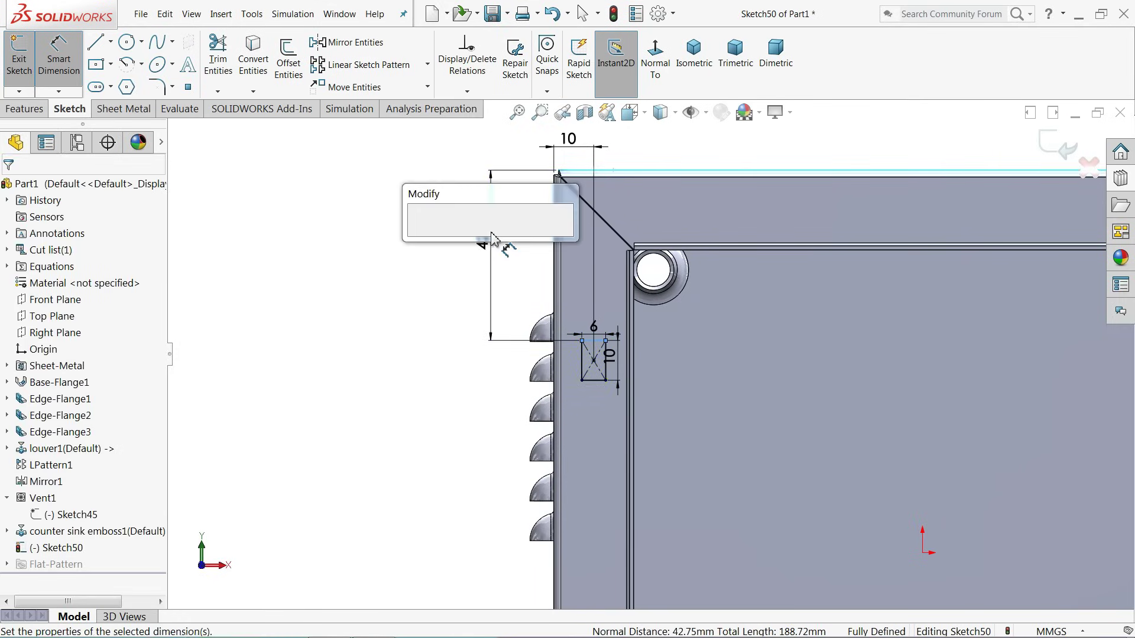
pyautogui.write('60')
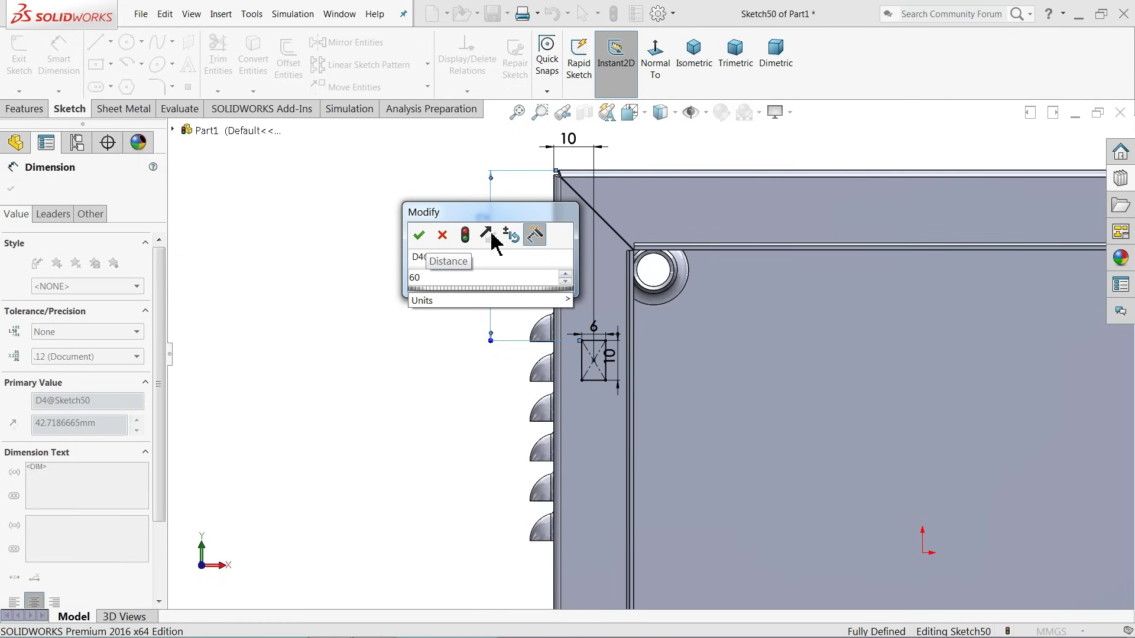
pyautogui.press('Return')
pyautogui.scroll(3, 570, 413)
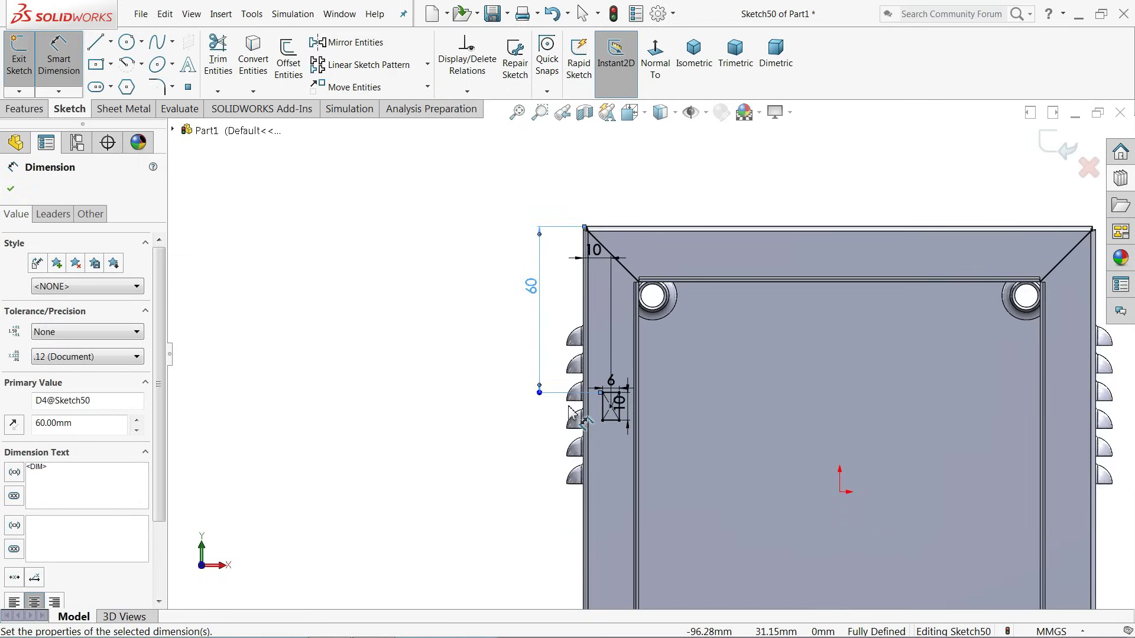
pyautogui.scroll(-3, 571, 413)
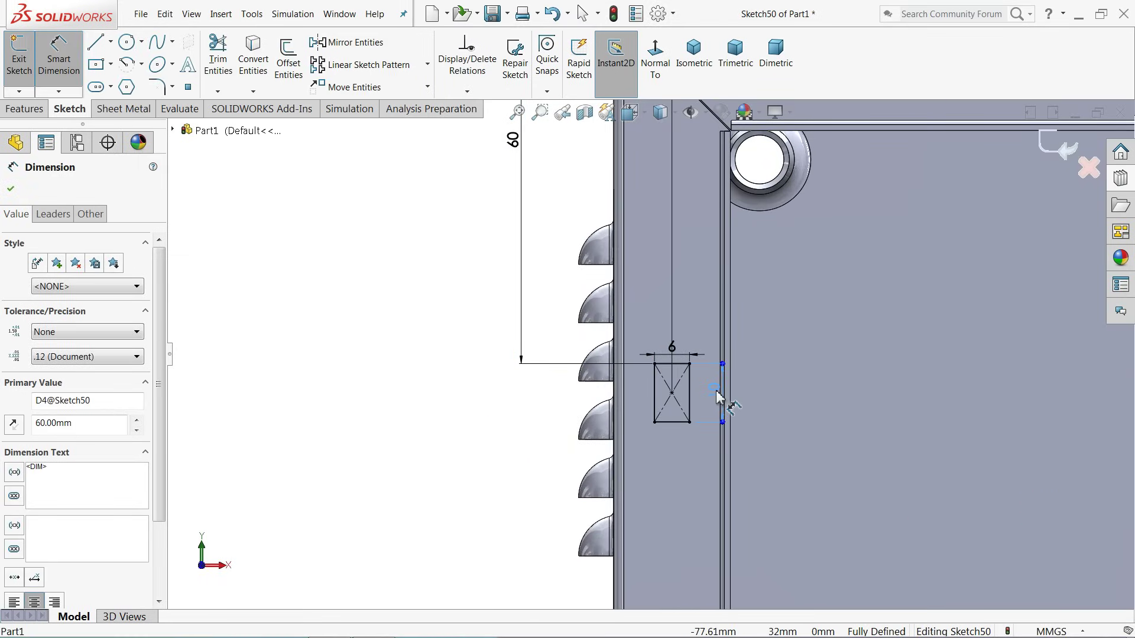
pyautogui.click(716, 394)
pyautogui.click(25, 109)
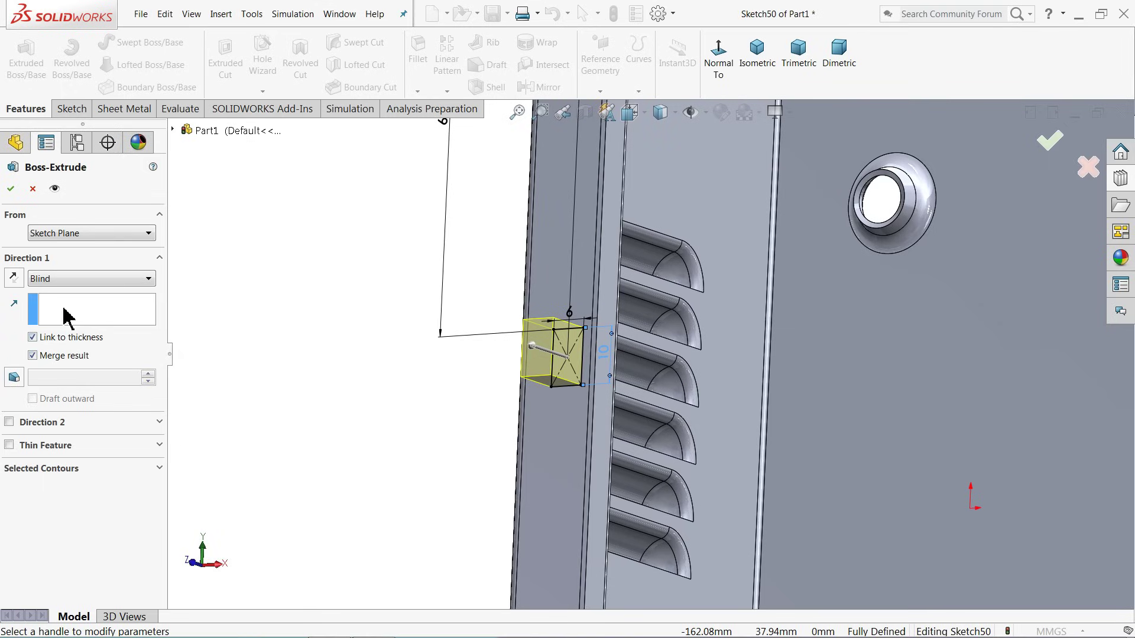
# Step: Extrude the 6 × 10 rectangle 8 mm deep, unlinked from the sheet thickness
pyautogui.click(32, 337)
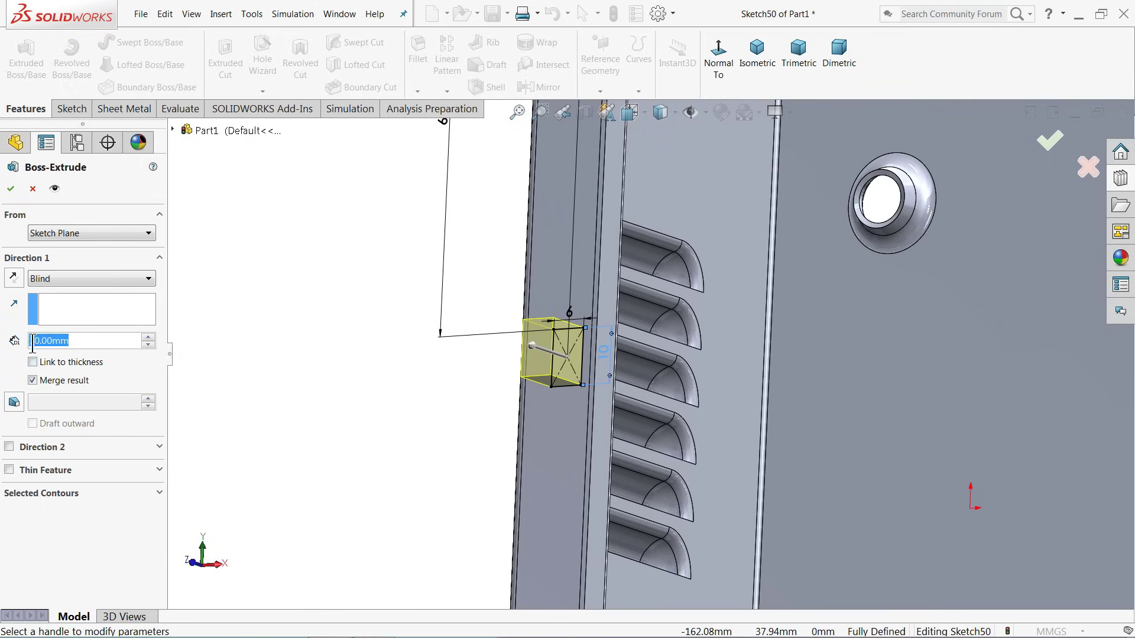
pyautogui.write('8')
pyautogui.press('Return')
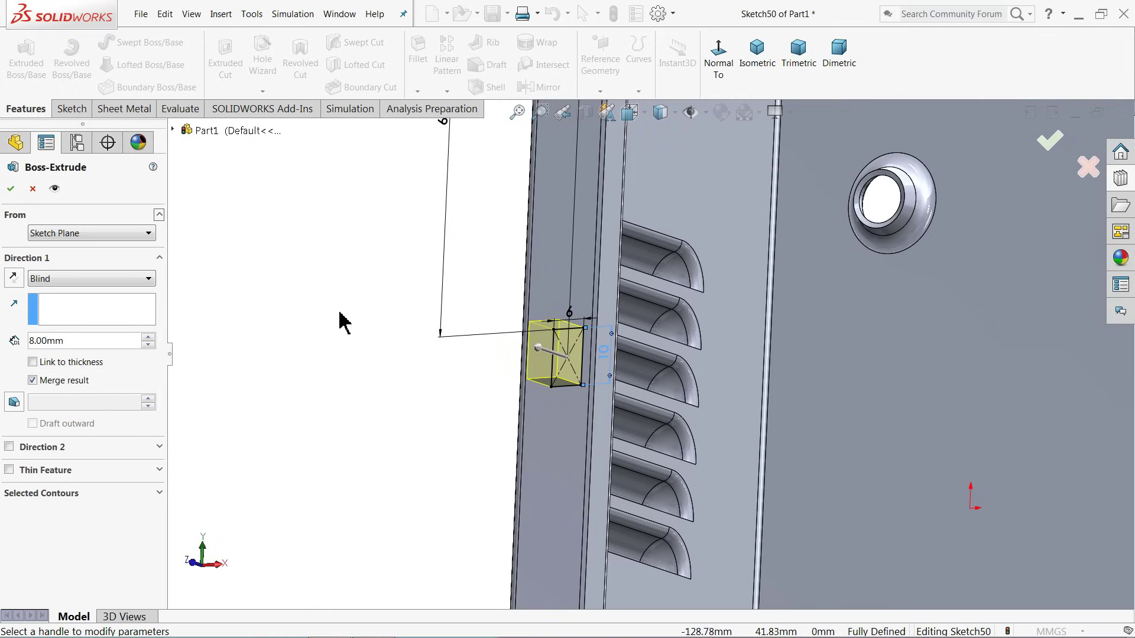
pyautogui.click(10, 190)
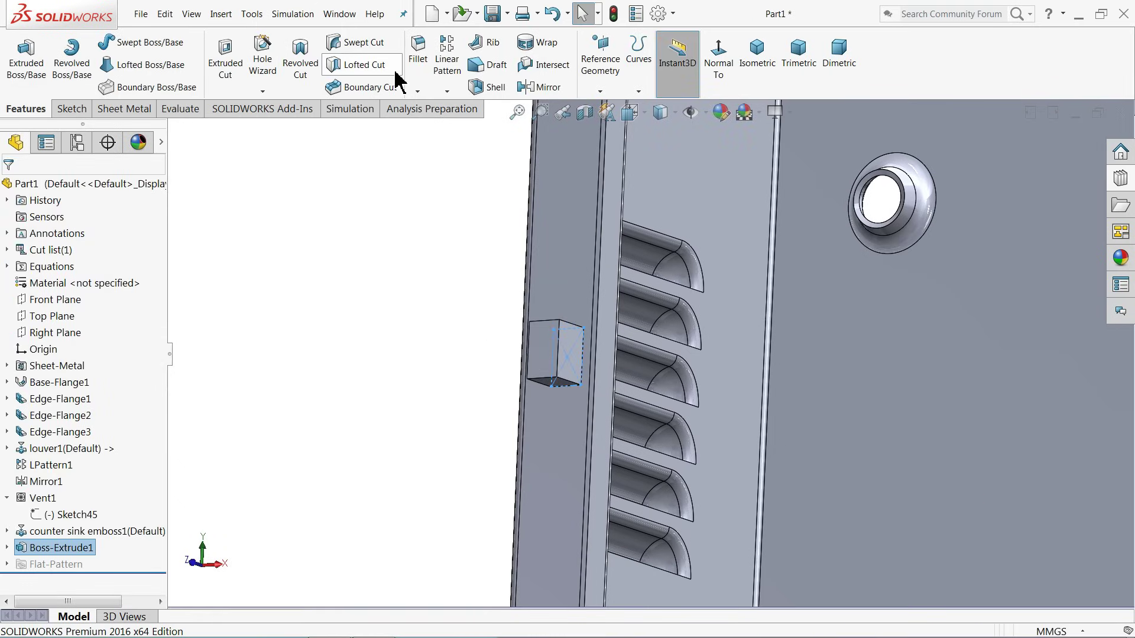
# Step: Apply a full round fillet using the block's two side faces and its front face as center
pyautogui.click(418, 52)
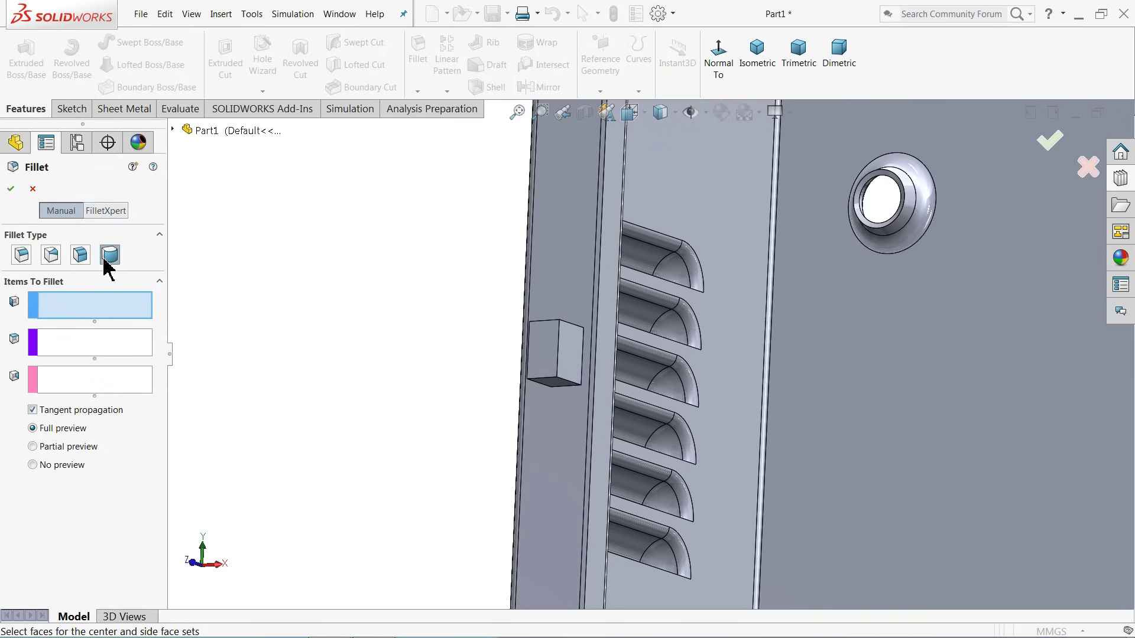
pyautogui.click(574, 357)
pyautogui.click(145, 349)
pyautogui.click(534, 353)
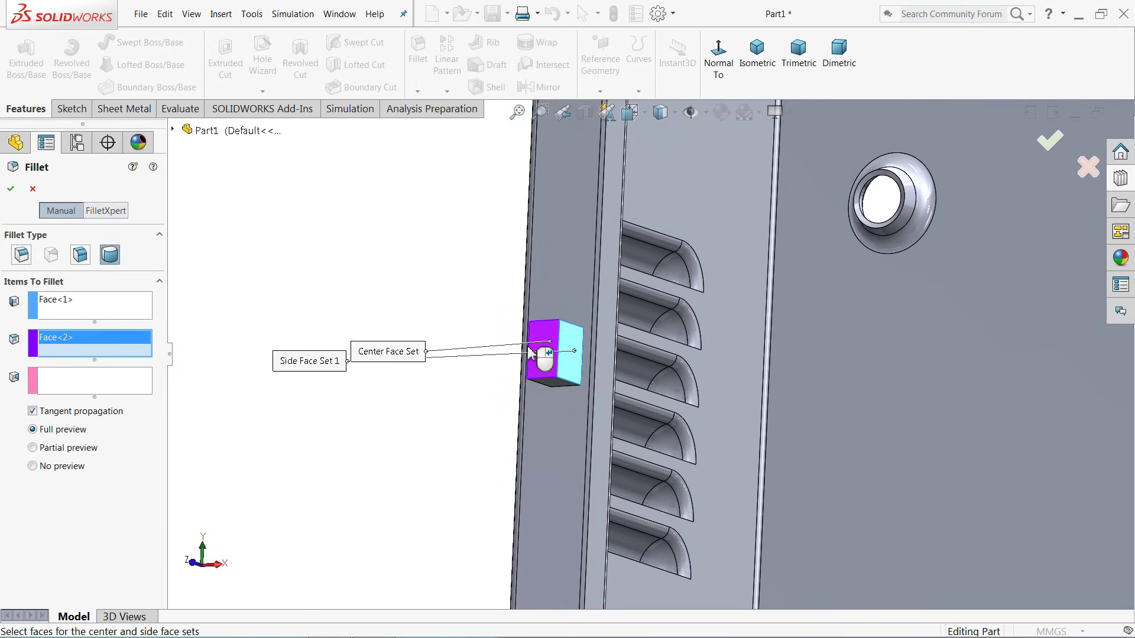
pyautogui.click(119, 390)
pyautogui.hotkey('shift', 'Right')
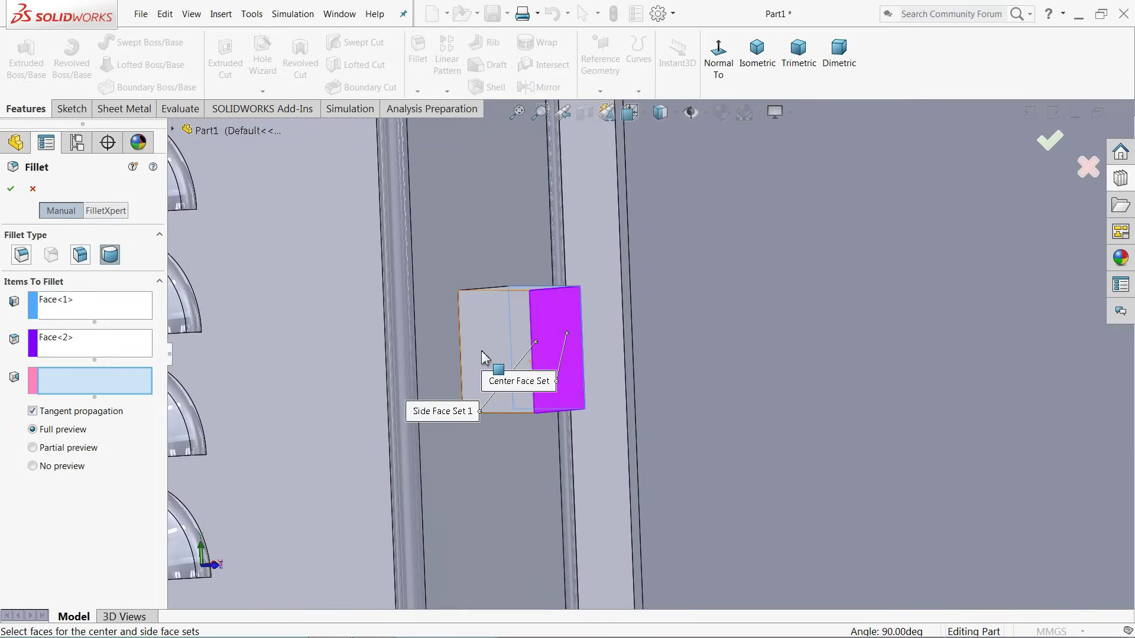
pyautogui.click(484, 337)
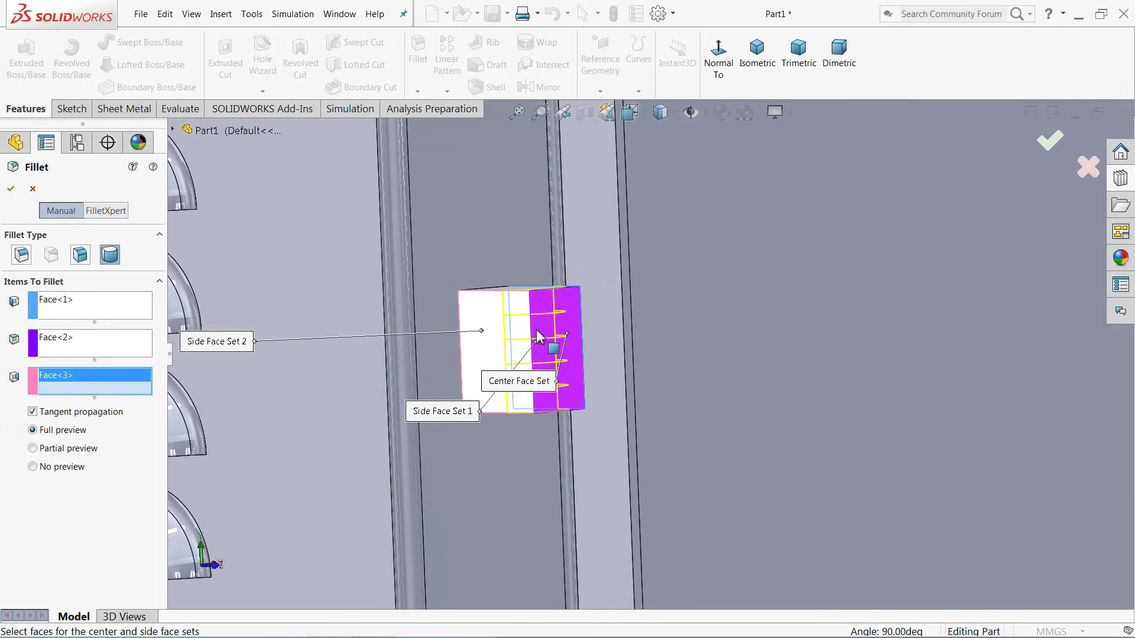
pyautogui.click(11, 189)
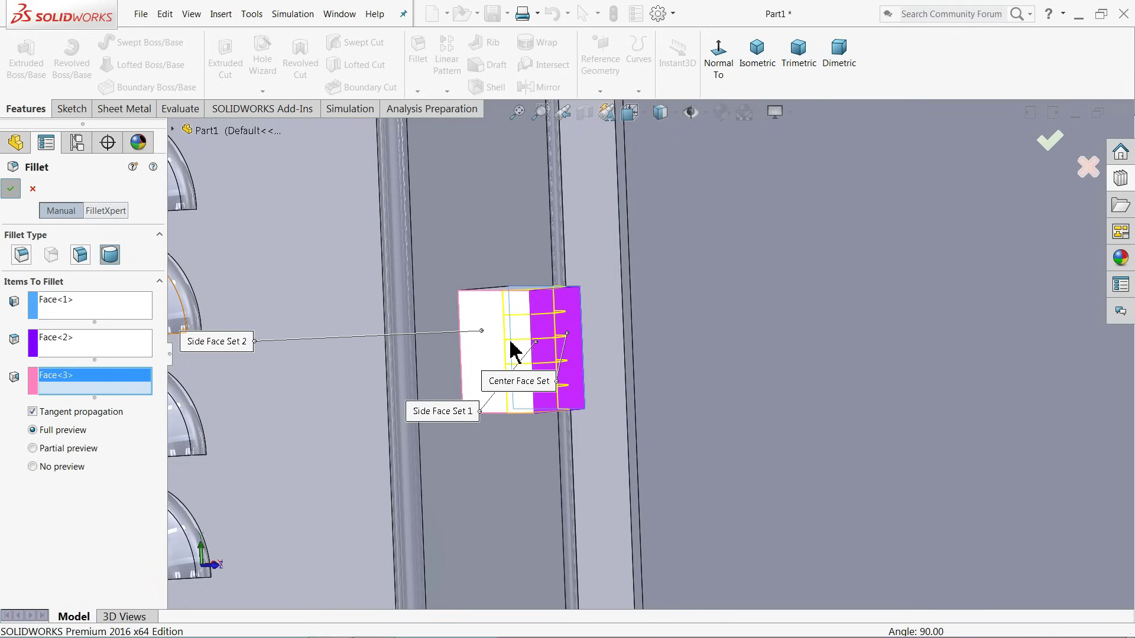
pyautogui.moveTo(535, 309); pyautogui.dragTo(559, 346, button='middle')
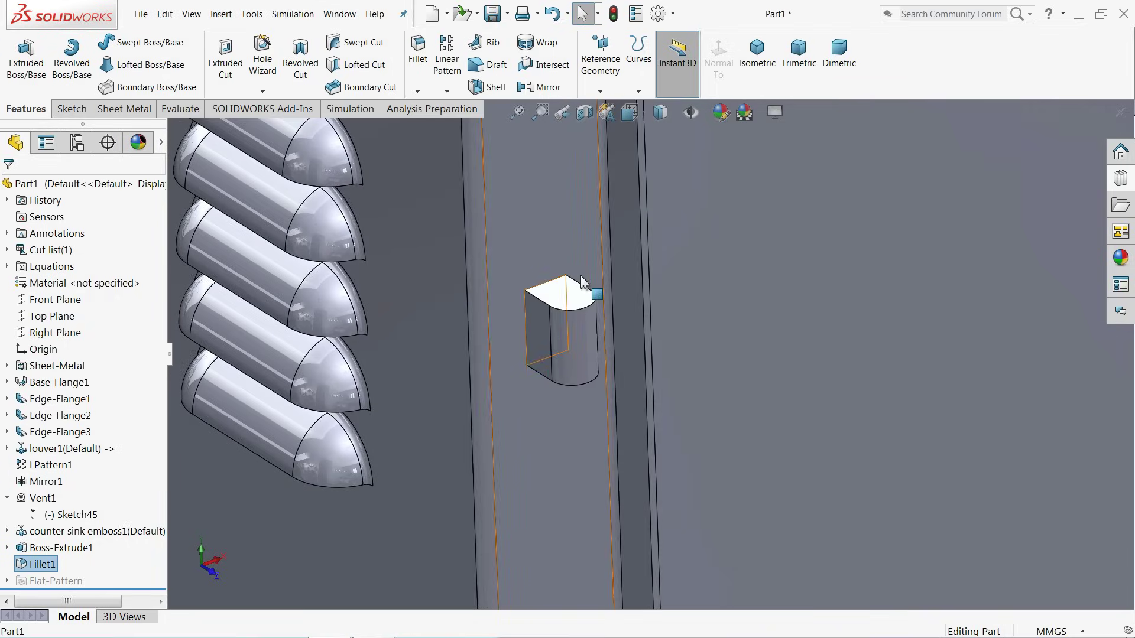
pyautogui.scroll(-6, 595, 347)
# Step: Sketch a 3 mm diameter circle on the block's top face at the rounded end
pyautogui.click(621, 371)
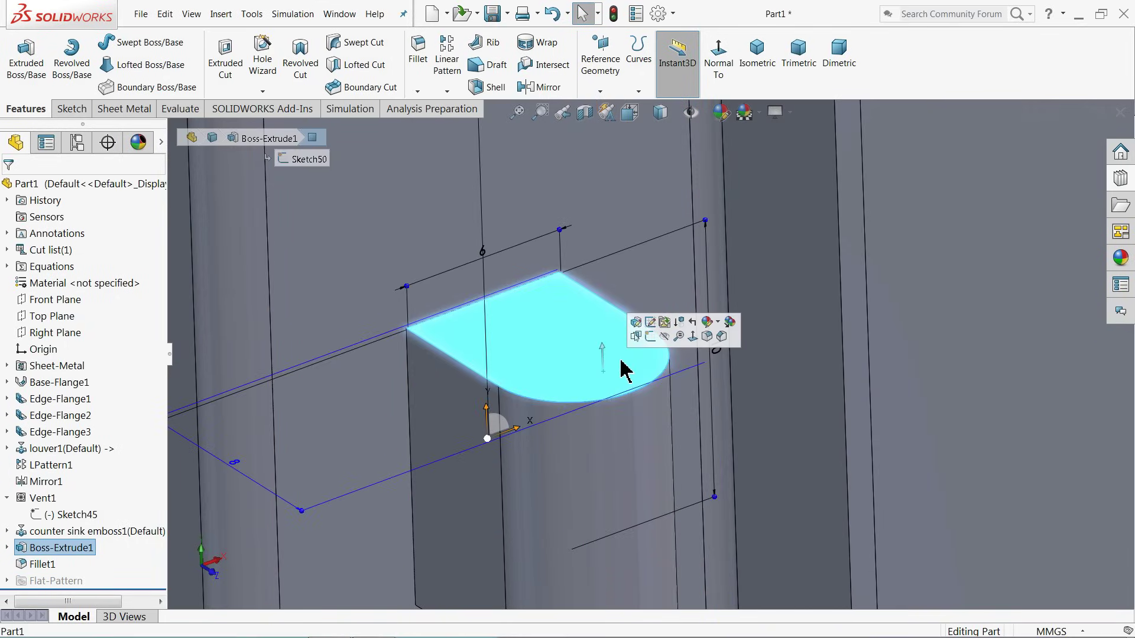
pyautogui.click(650, 336)
pyautogui.click(128, 42)
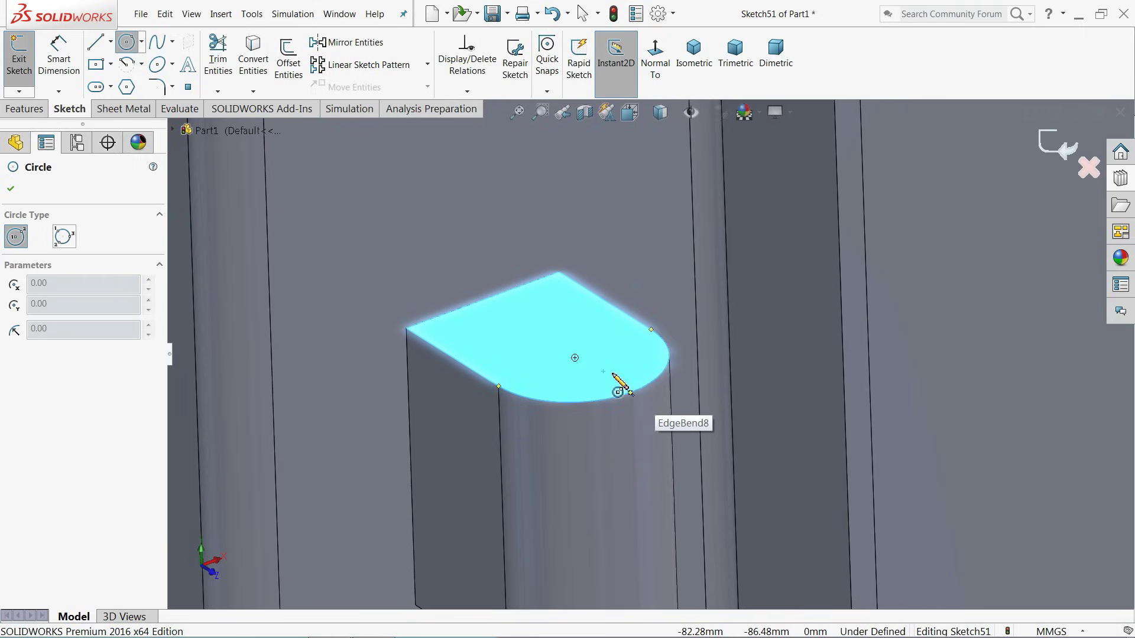
pyautogui.moveTo(582, 358); pyautogui.dragTo(547, 319)
pyautogui.click(59, 59)
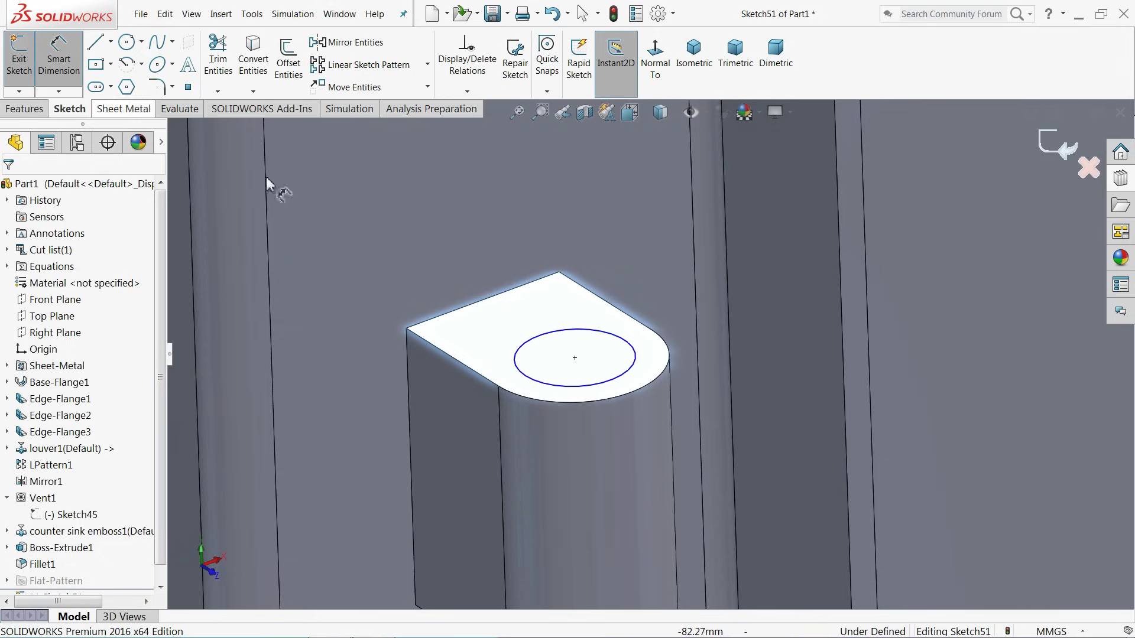
pyautogui.click(532, 338)
pyautogui.click(533, 342)
pyautogui.write('8')
pyautogui.press('BackSpace')
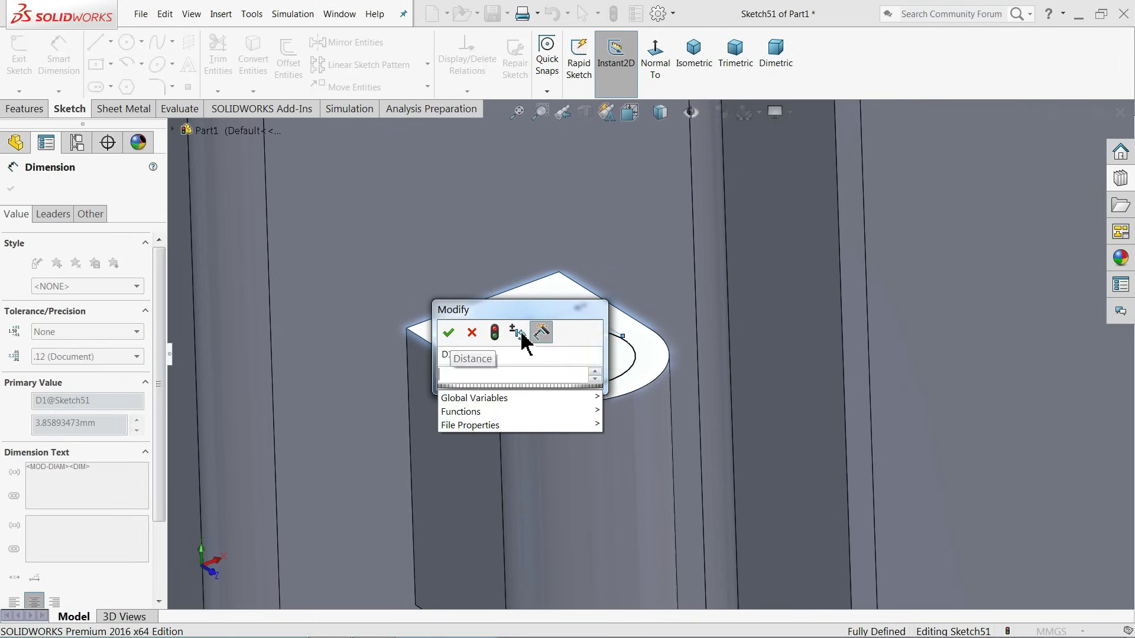
pyautogui.write('3')
pyautogui.press('Return')
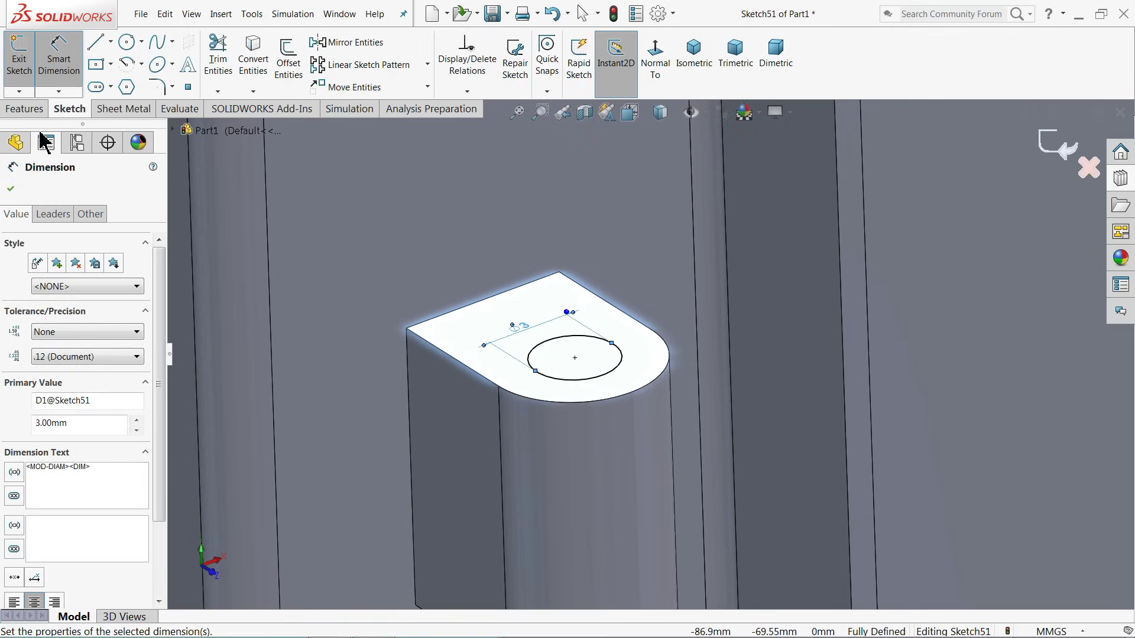
# Step: Extrude the circle 2 mm to form the pin
pyautogui.click(19, 109)
pyautogui.click(26, 59)
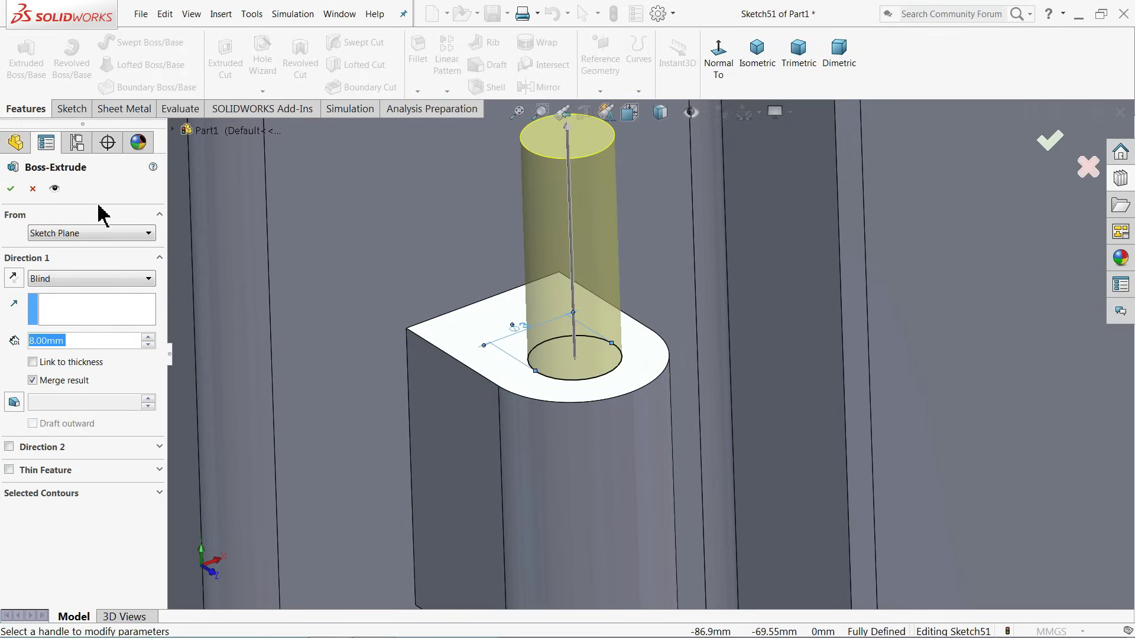
pyautogui.write('2')
pyautogui.press('Return')
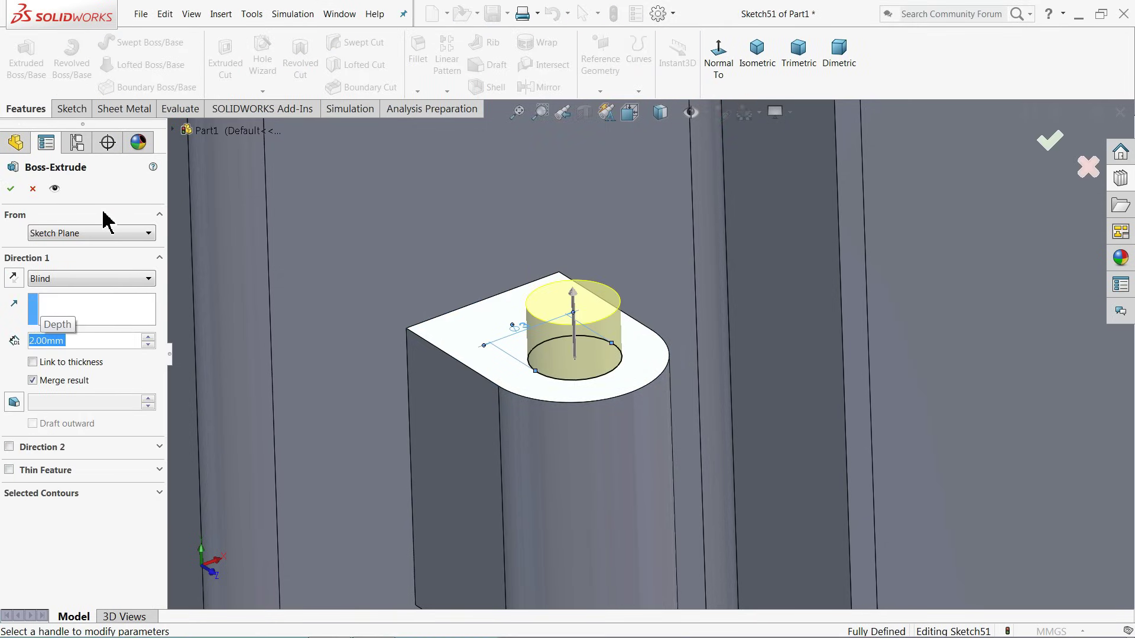
pyautogui.click(12, 192)
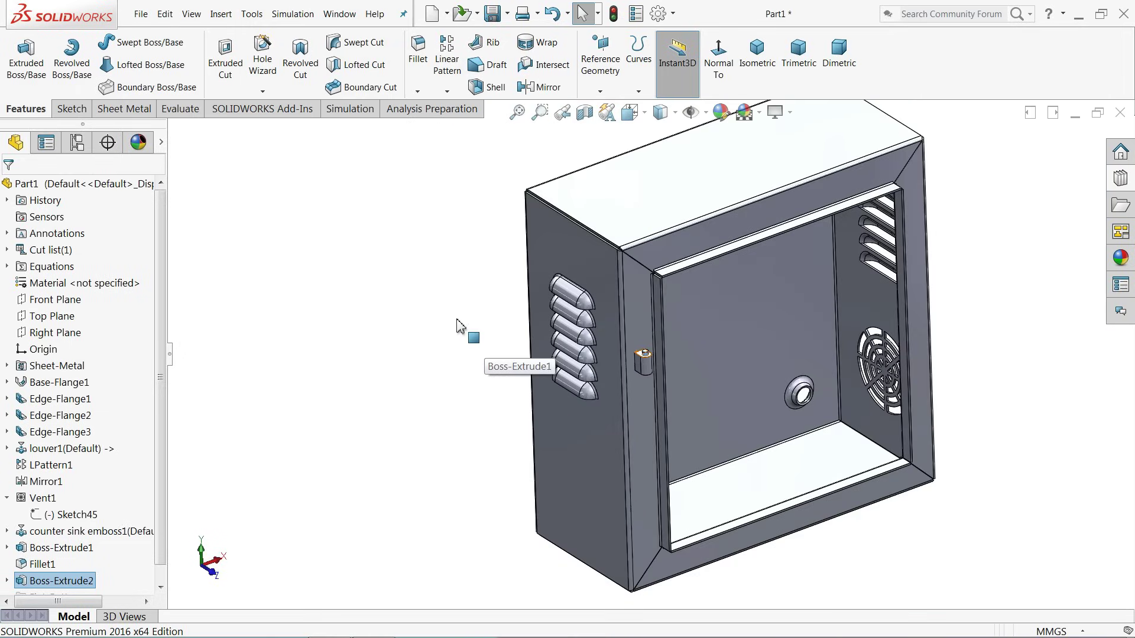
# Step: Start a linear pattern along the enclosure's vertical front edge
pyautogui.click(482, 346)
pyautogui.moveTo(494, 355); pyautogui.dragTo(431, 349, button='middle')
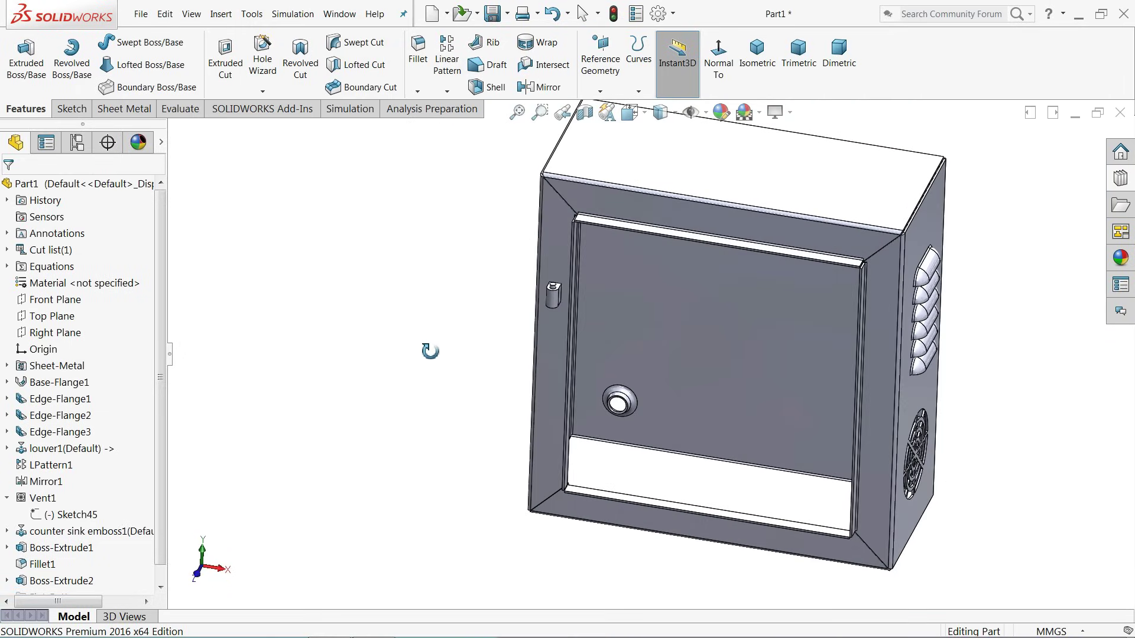
pyautogui.scroll(-3, 750, 373)
pyautogui.scroll(1, 564, 334)
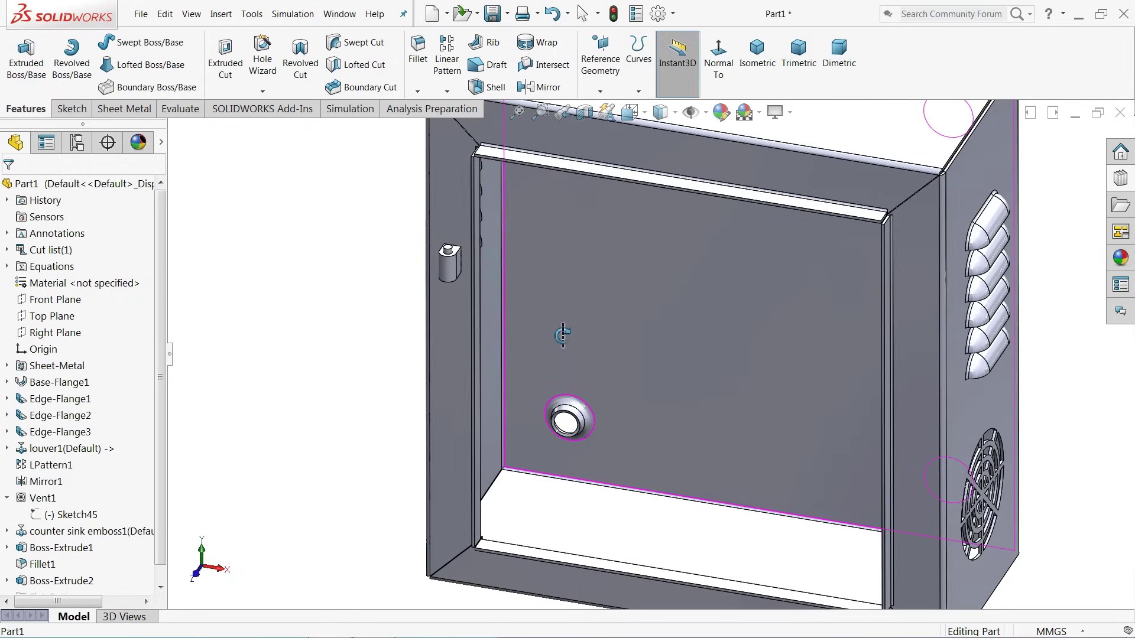
pyautogui.click(446, 63)
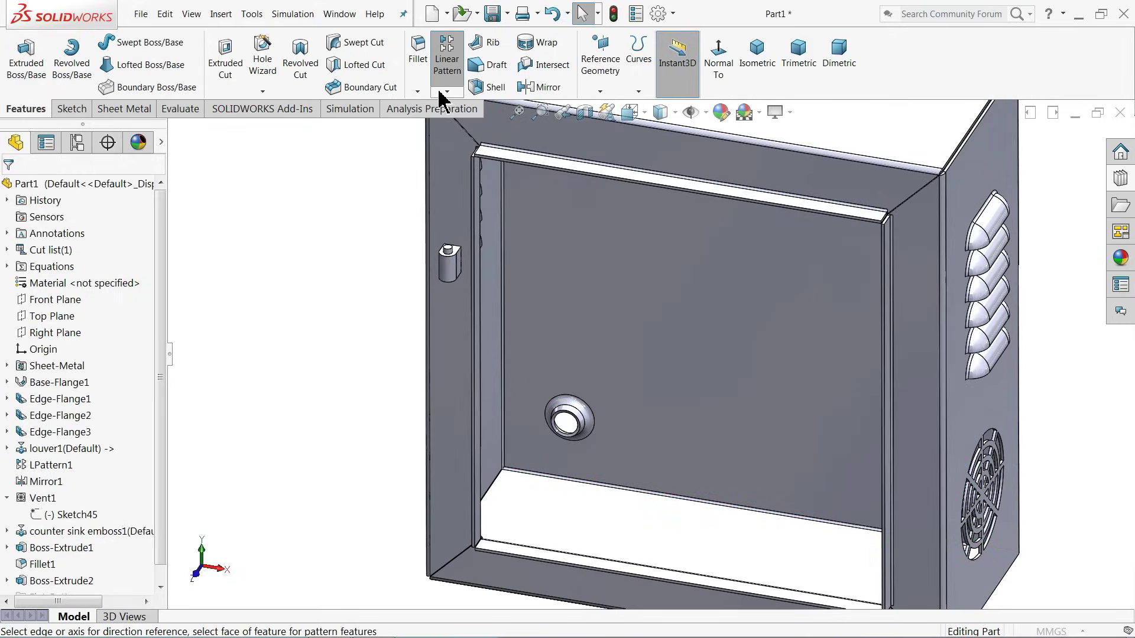
pyautogui.scroll(-1, 495, 285)
pyautogui.scroll(-1, 495, 285)
pyautogui.click(489, 282)
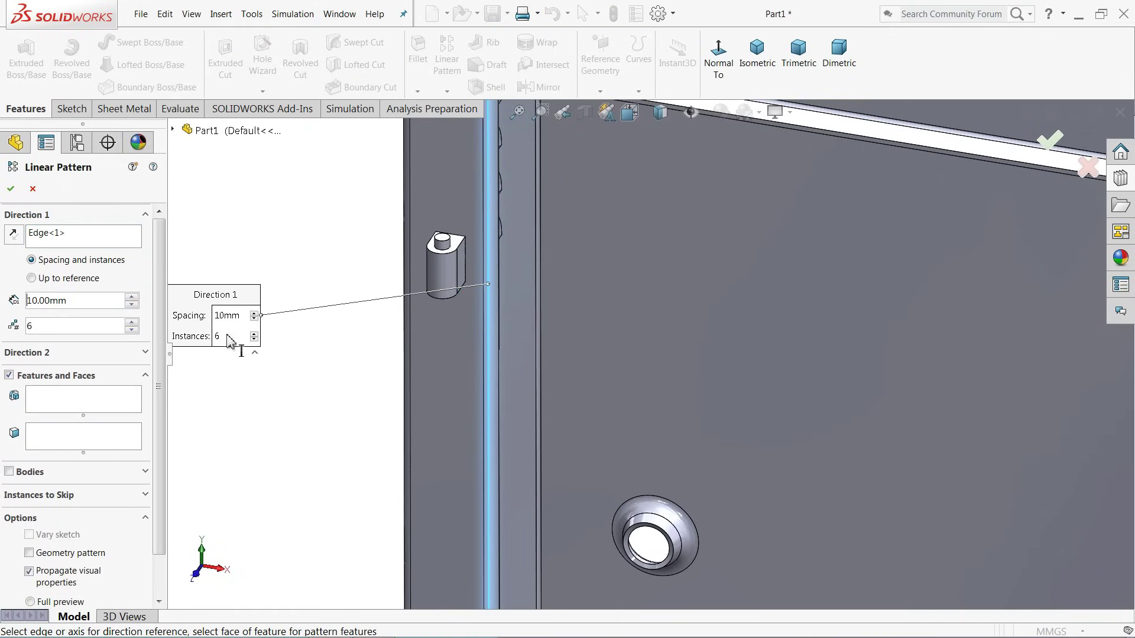
pyautogui.click(63, 410)
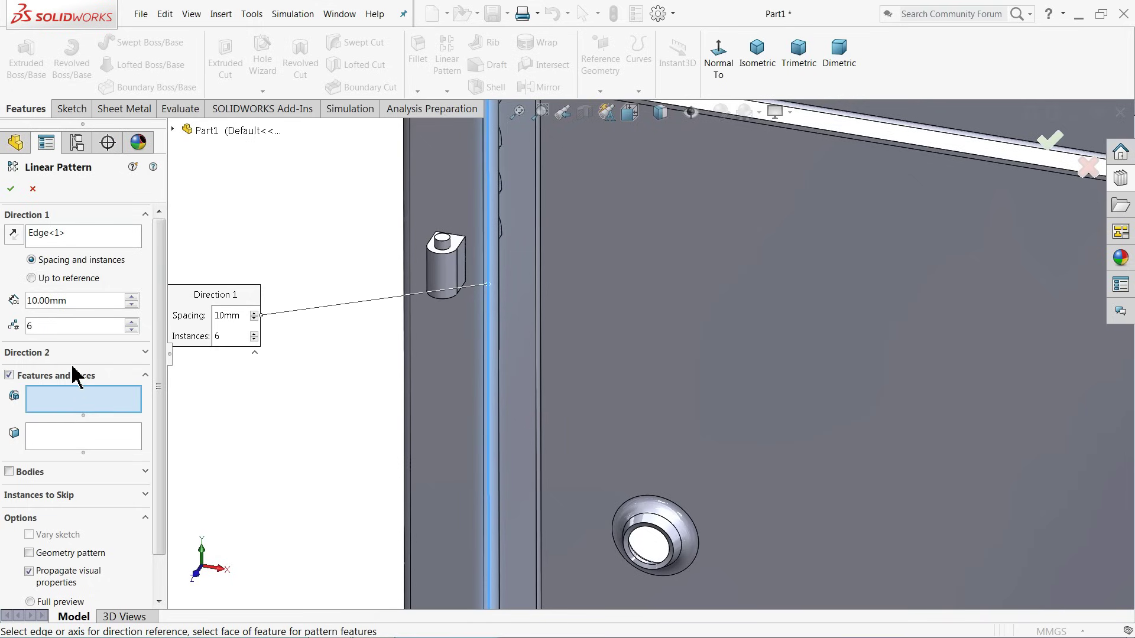
# Step: Pattern the hinge block, its fillet and the pin as 2 instances spaced 65 mm
pyautogui.click(131, 330)
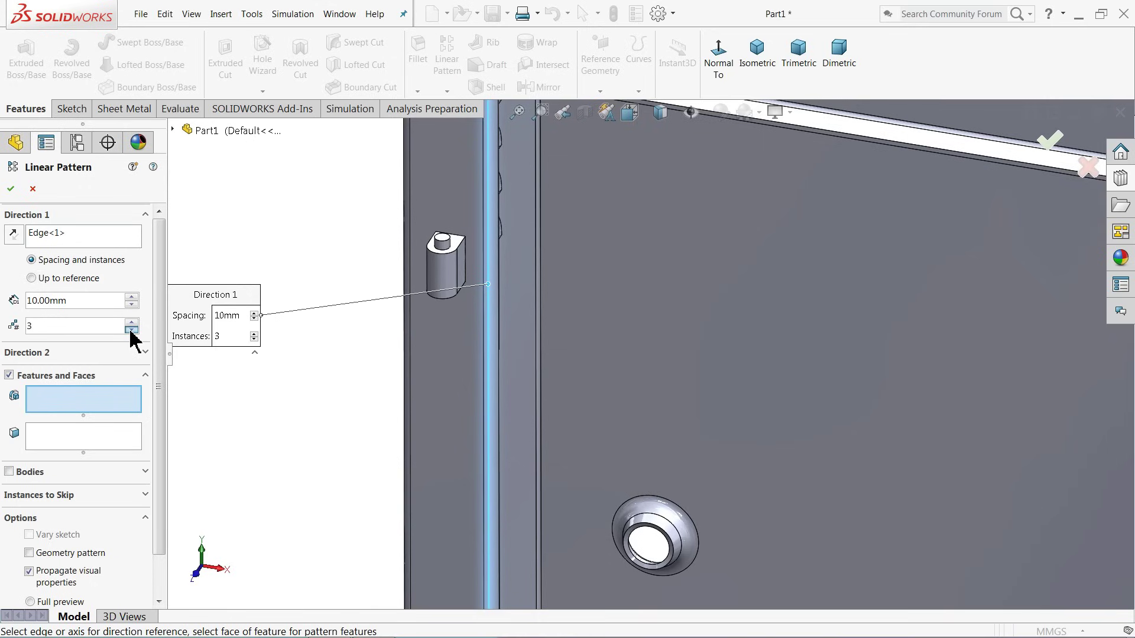
pyautogui.scroll(-3, 490, 275)
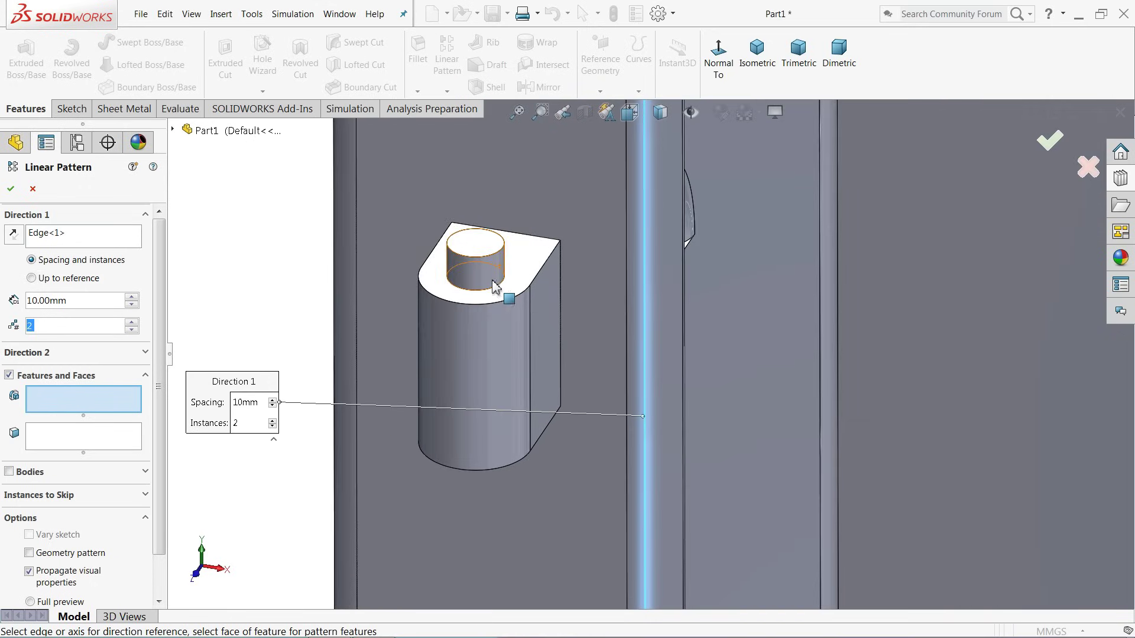
pyautogui.click(529, 307)
pyautogui.click(468, 325)
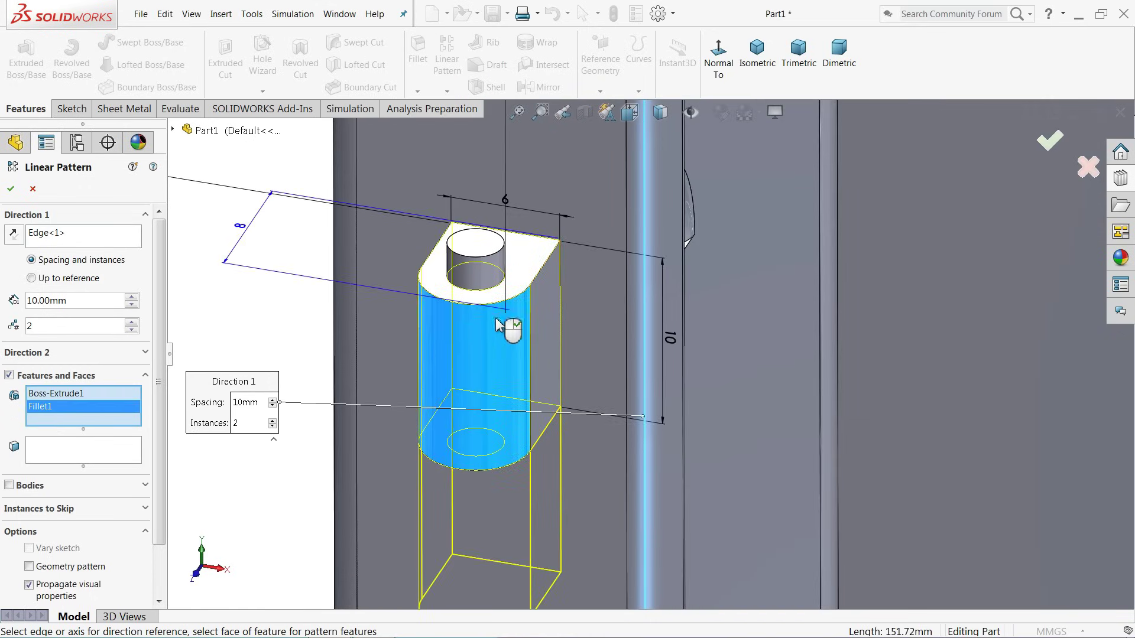
pyautogui.click(481, 280)
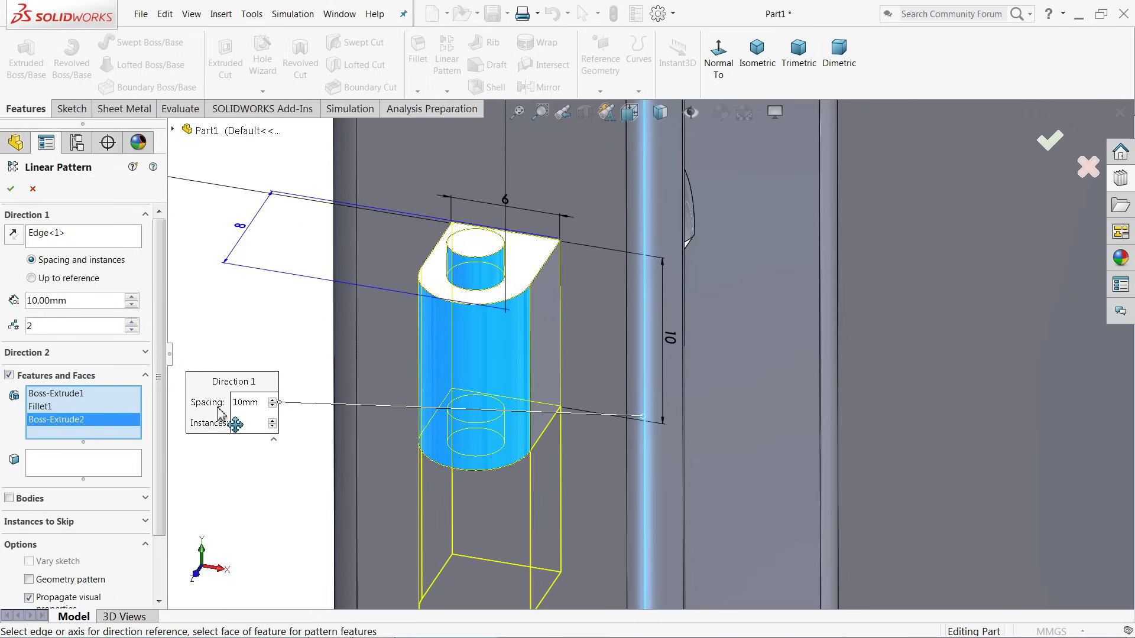
pyautogui.click(82, 302)
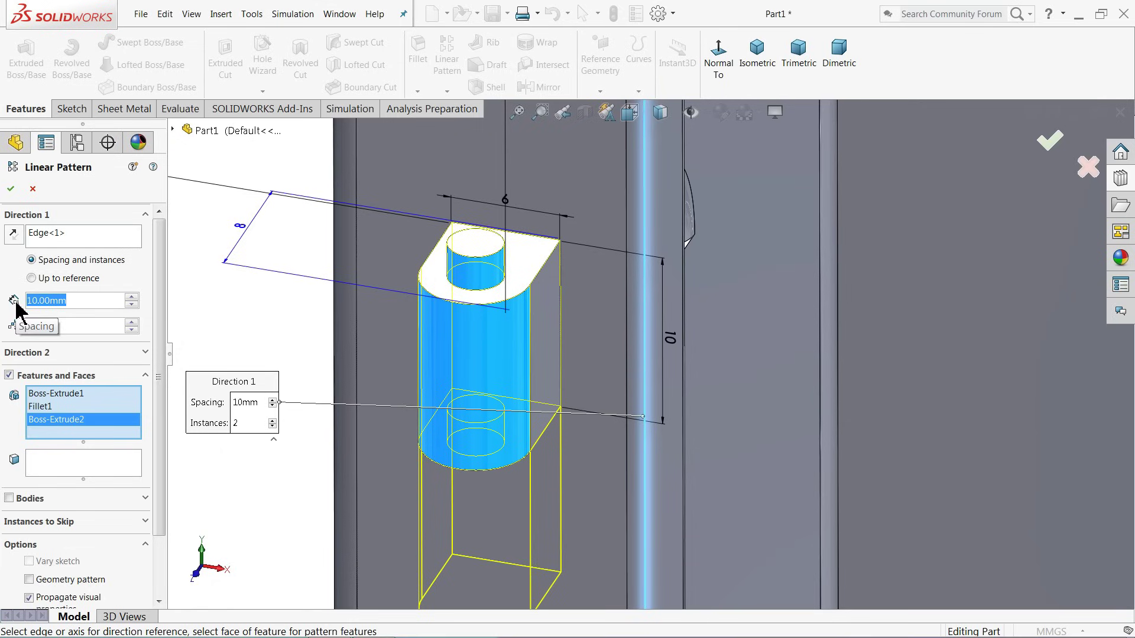
pyautogui.write('65')
pyautogui.press('Return')
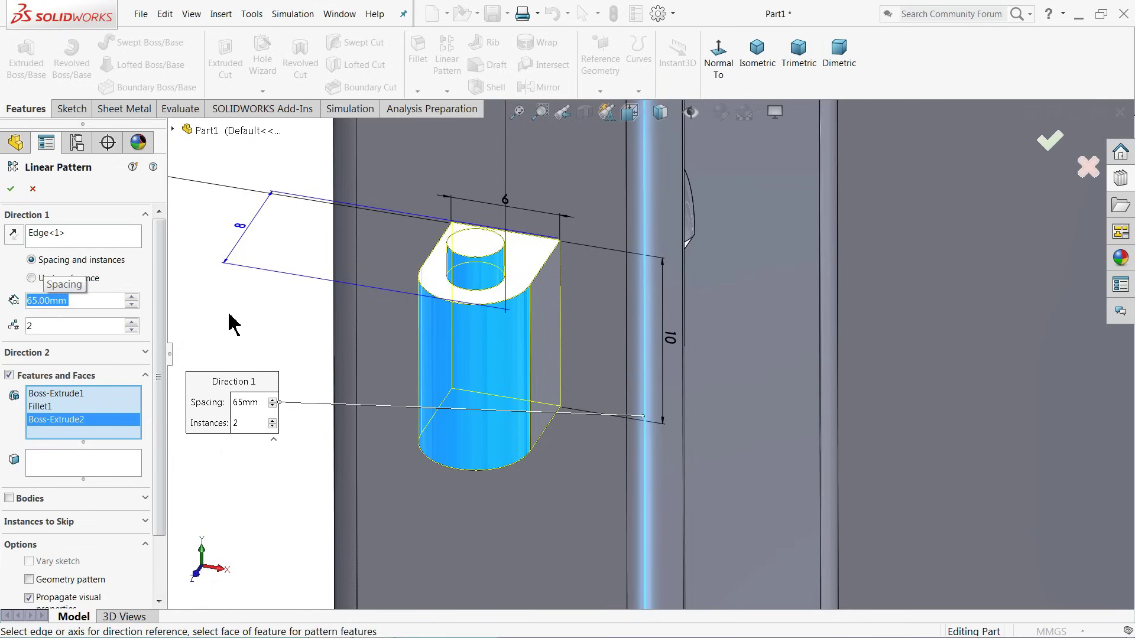
pyautogui.scroll(5, 411, 355)
pyautogui.scroll(3, 803, 400)
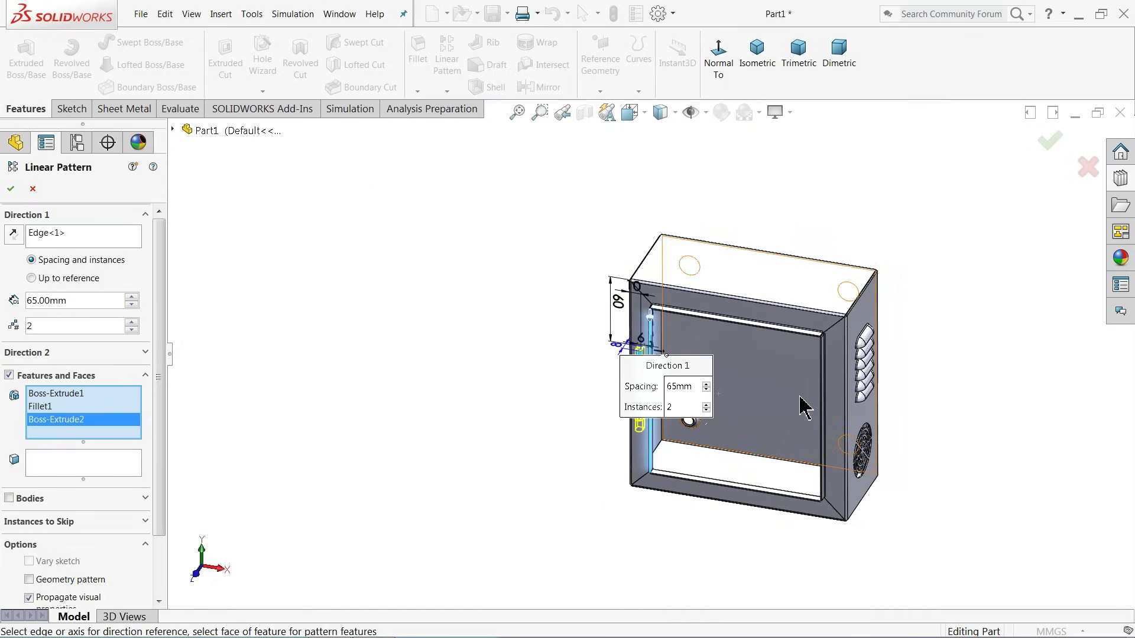
pyautogui.scroll(-2, 793, 420)
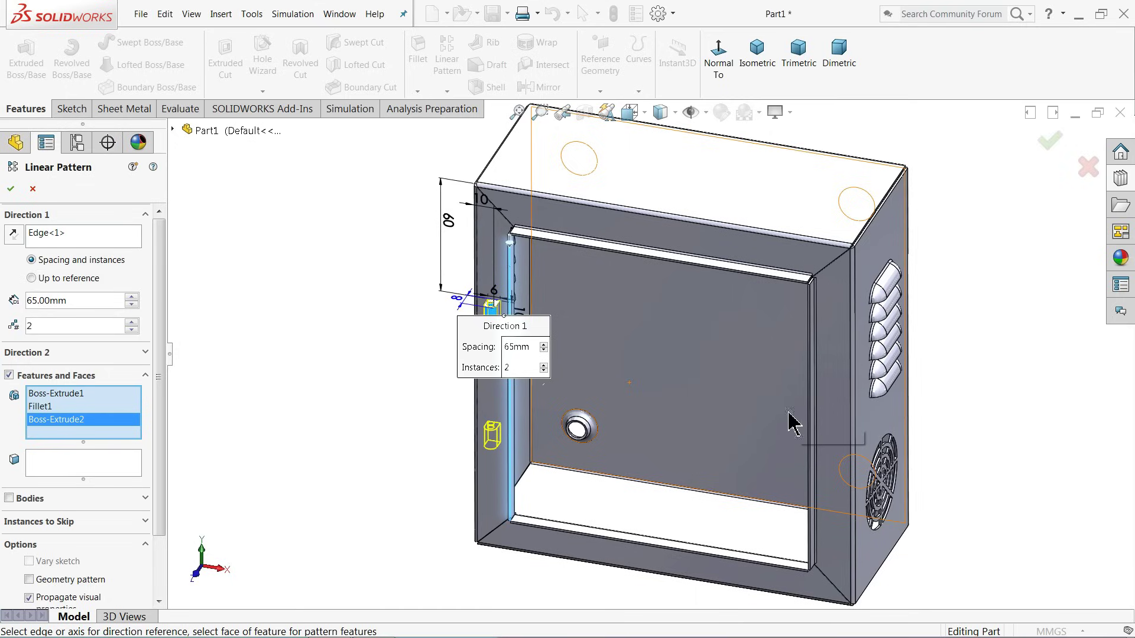
pyautogui.click(12, 189)
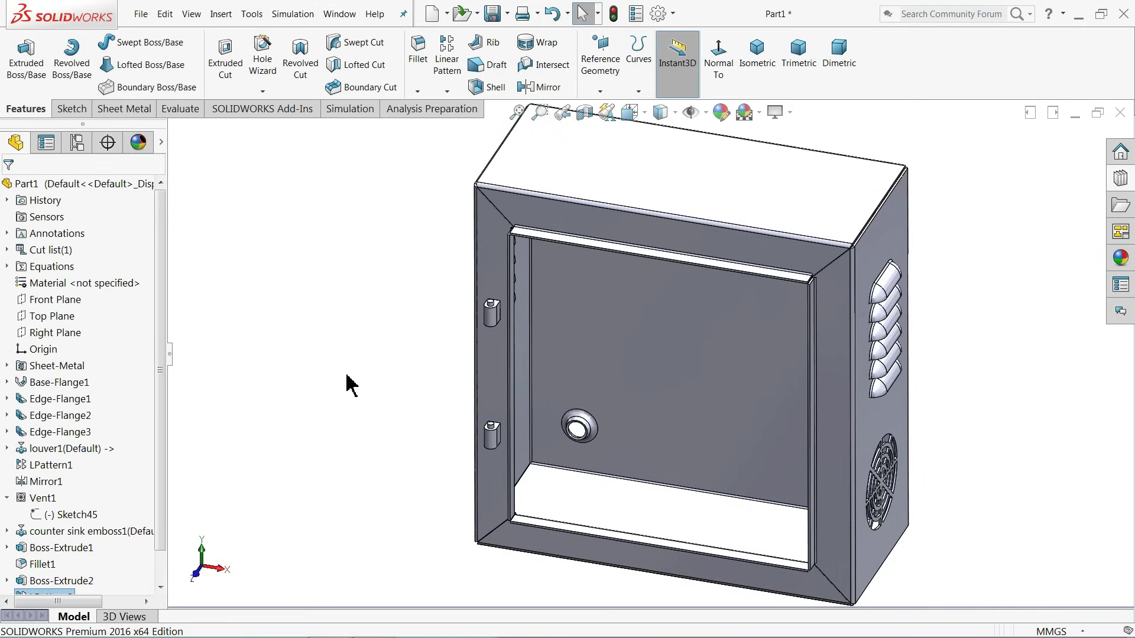
# Step: Apply the Metal > Steel brushed steel appearance to Part1
pyautogui.click(139, 184)
pyautogui.click(728, 118)
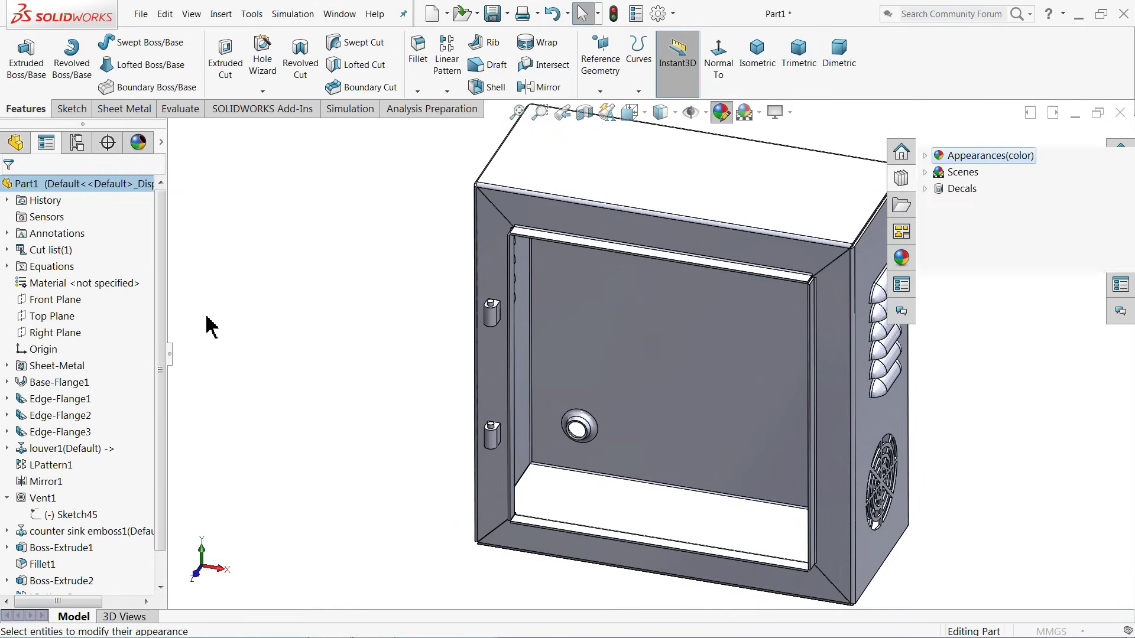
pyautogui.click(63, 521)
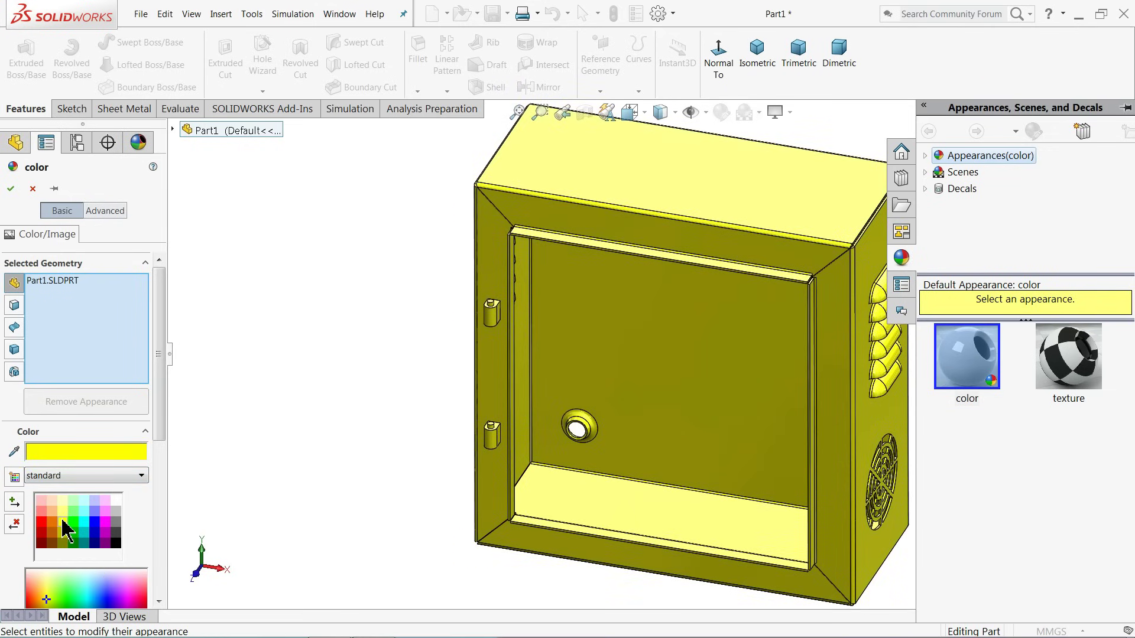
pyautogui.click(925, 155)
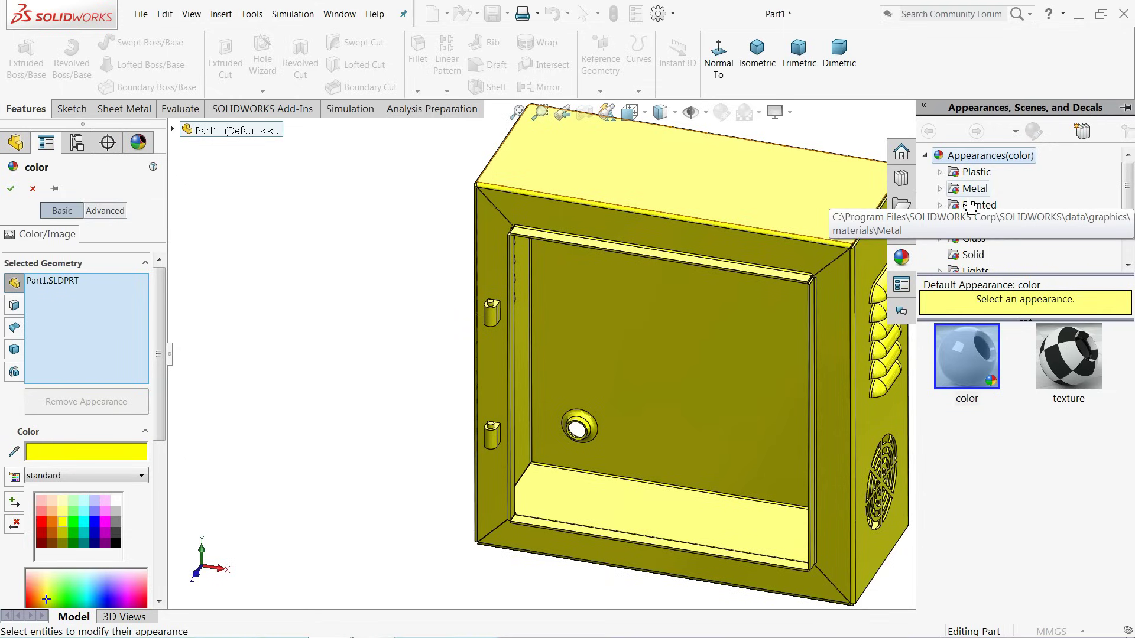
pyautogui.click(940, 189)
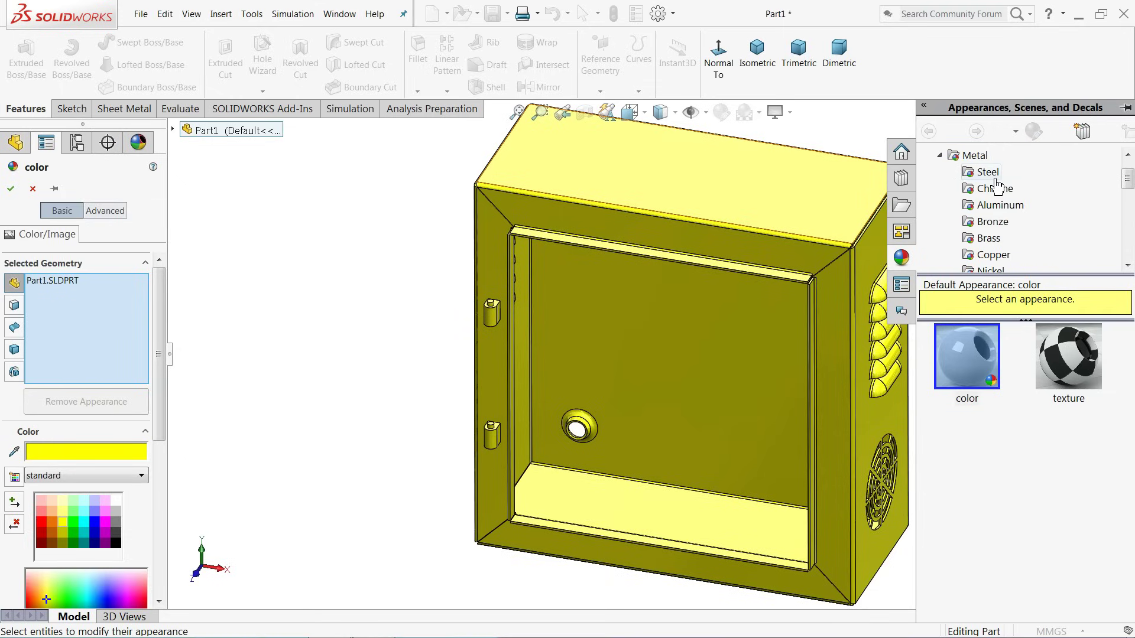
pyautogui.click(993, 175)
pyautogui.click(1069, 378)
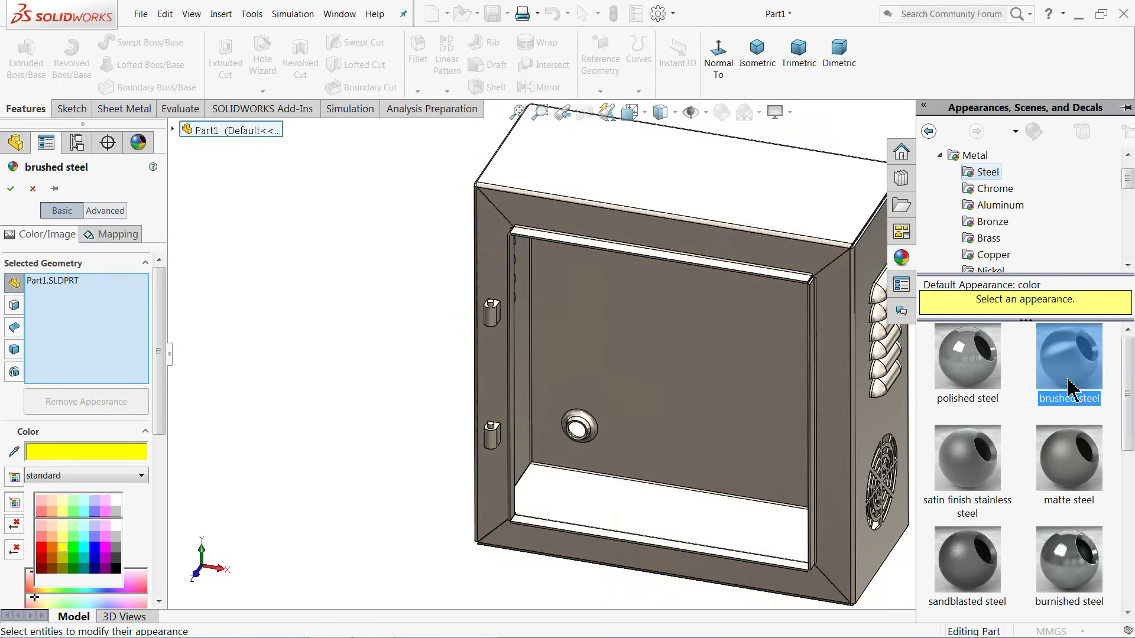
pyautogui.scroll(5, 620, 380)
pyautogui.scroll(-2, 703, 385)
pyautogui.moveTo(703, 385); pyautogui.dragTo(379, 364, button='middle')
pyautogui.click(10, 188)
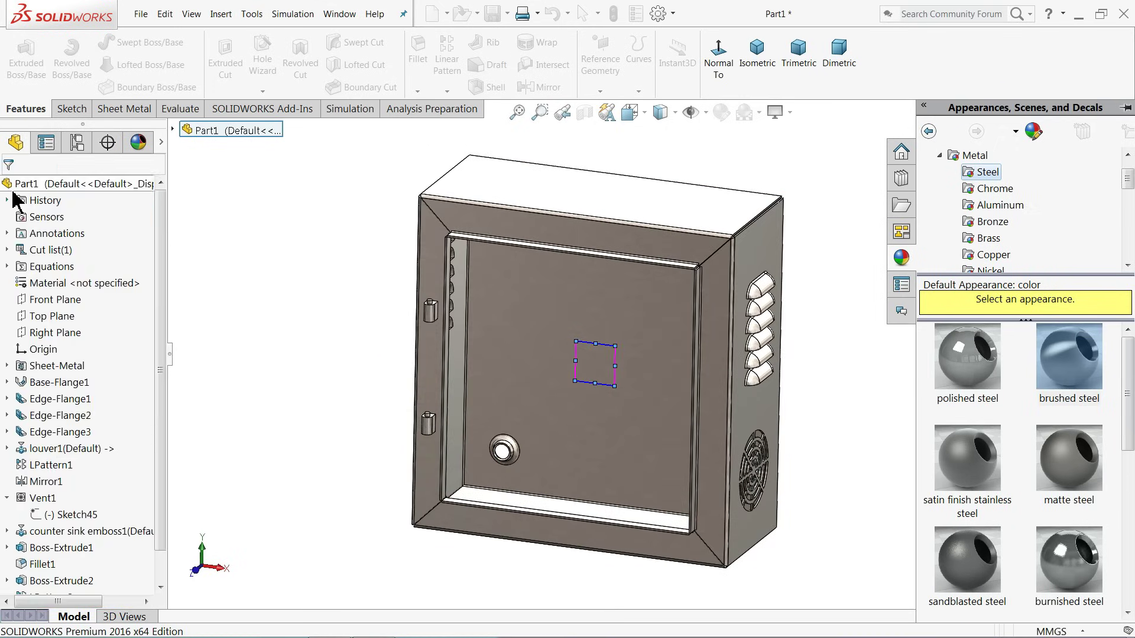
# Step: Orbit the enclosure to inspect the left-side vents
pyautogui.moveTo(324, 370)
pyautogui.mouseDown(button='middle')
pyautogui.moveTo(313, 372)
pyautogui.moveTo(321, 387)
pyautogui.mouseUp(button='middle')
pyautogui.click(7, 499)
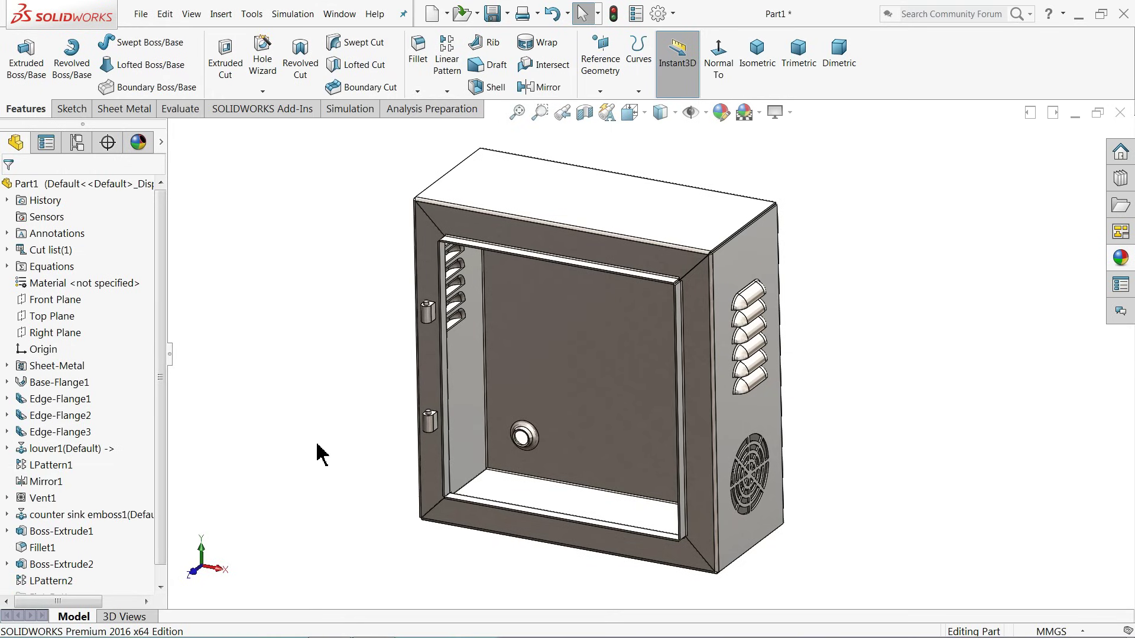
pyautogui.moveTo(319, 453)
pyautogui.mouseDown(button='middle')
pyautogui.moveTo(327, 398)
pyautogui.moveTo(420, 346)
pyautogui.moveTo(494, 374)
pyautogui.moveTo(583, 279)
pyautogui.moveTo(776, 227)
pyautogui.moveTo(825, 244)
pyautogui.moveTo(792, 249)
pyautogui.moveTo(818, 243)
pyautogui.moveTo(797, 259)
pyautogui.mouseUp(button='middle')
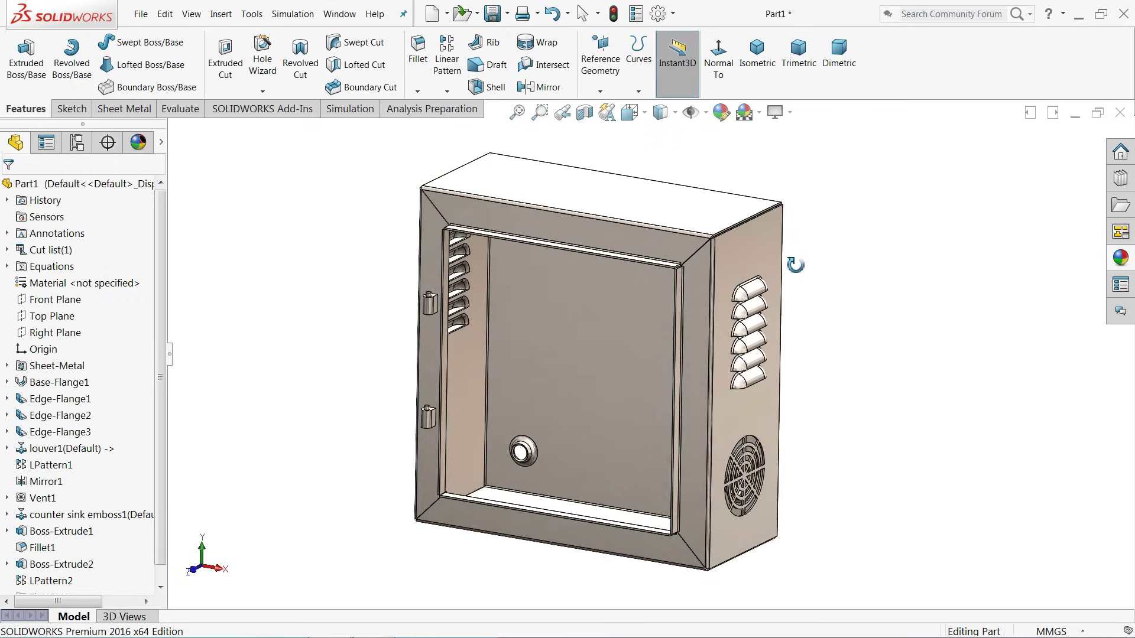
pyautogui.moveTo(716, 347); pyautogui.dragTo(696, 340, button='middle')
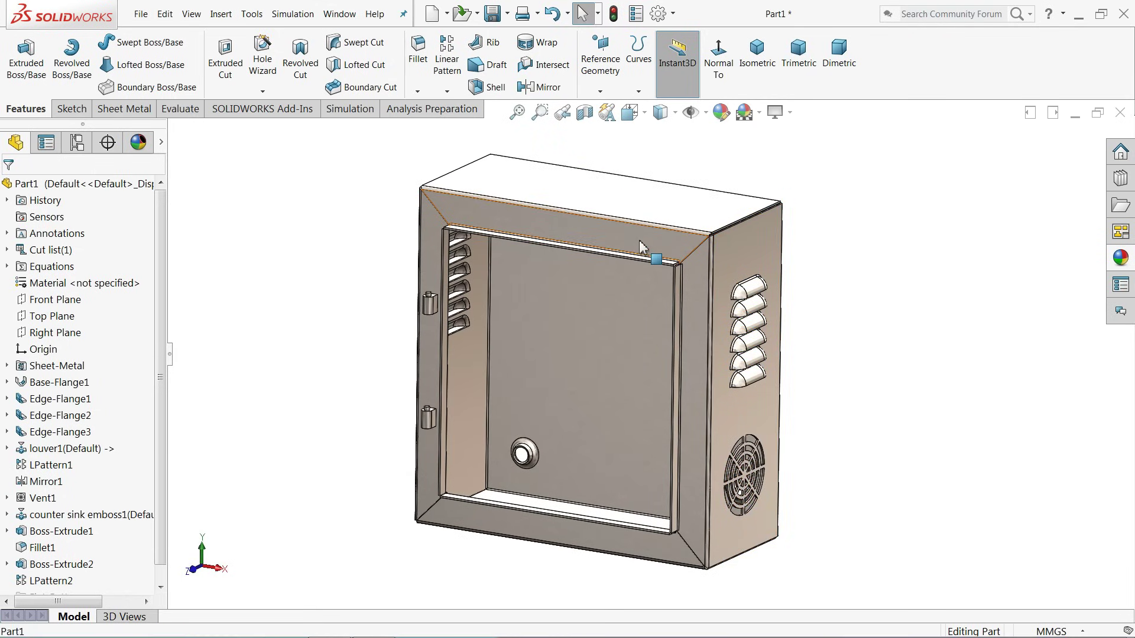
# Step: Remove the part-level brushed steel appearance from the enclosure
pyautogui.click(699, 241)
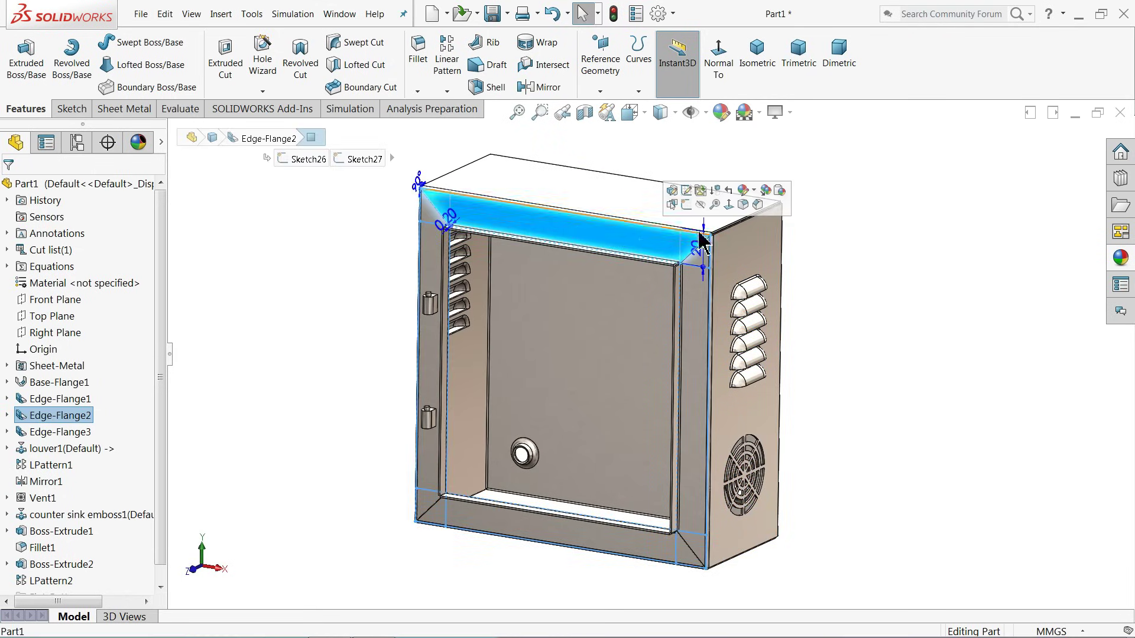
pyautogui.click(754, 196)
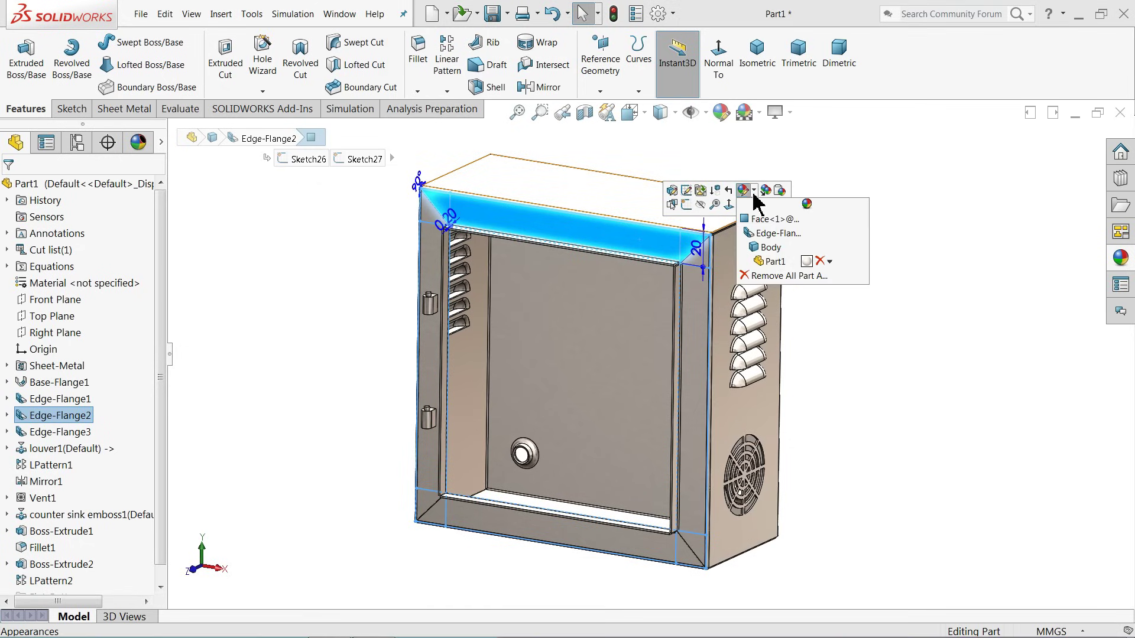
pyautogui.click(820, 261)
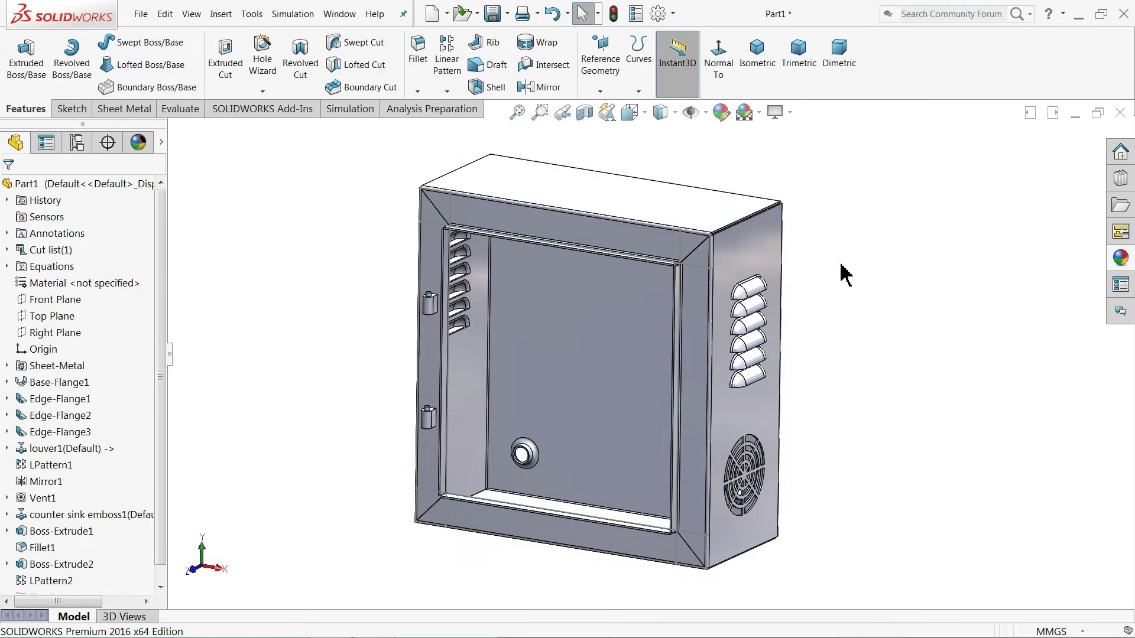
pyautogui.click(1120, 258)
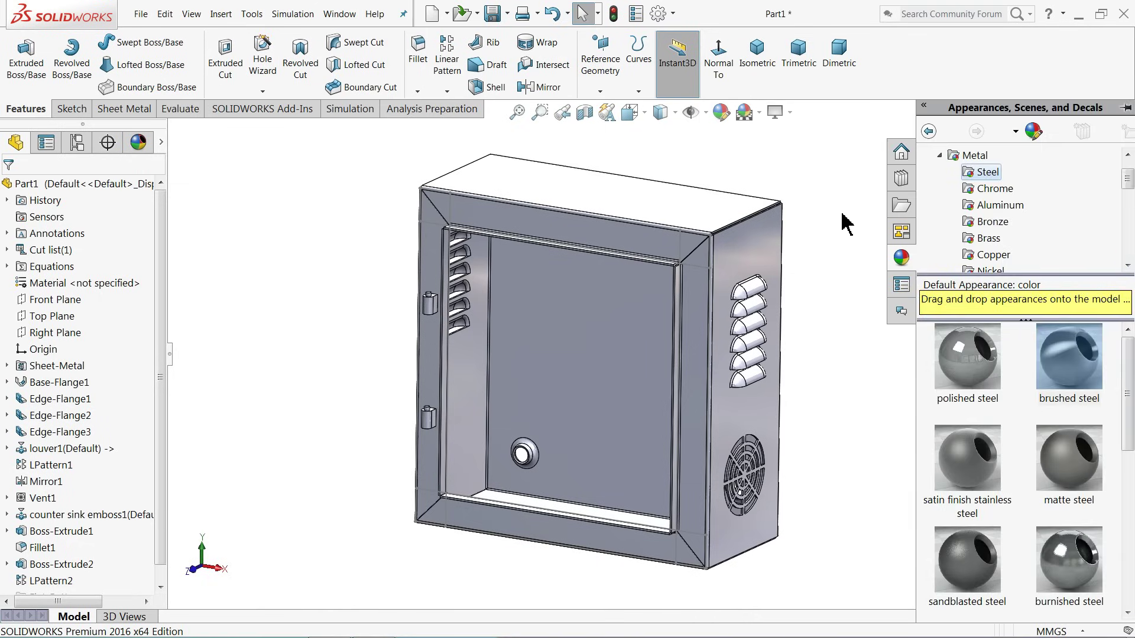
# Step: Reapply brushed steel to the part over its yellow colour and confirm it
pyautogui.click(721, 112)
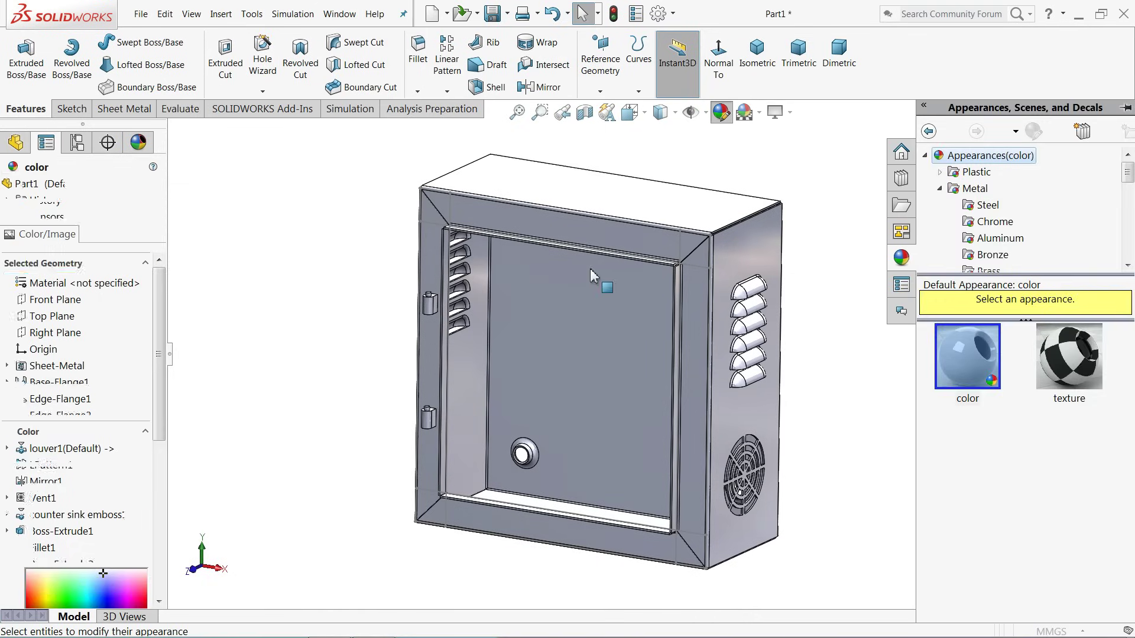
pyautogui.click(96, 523)
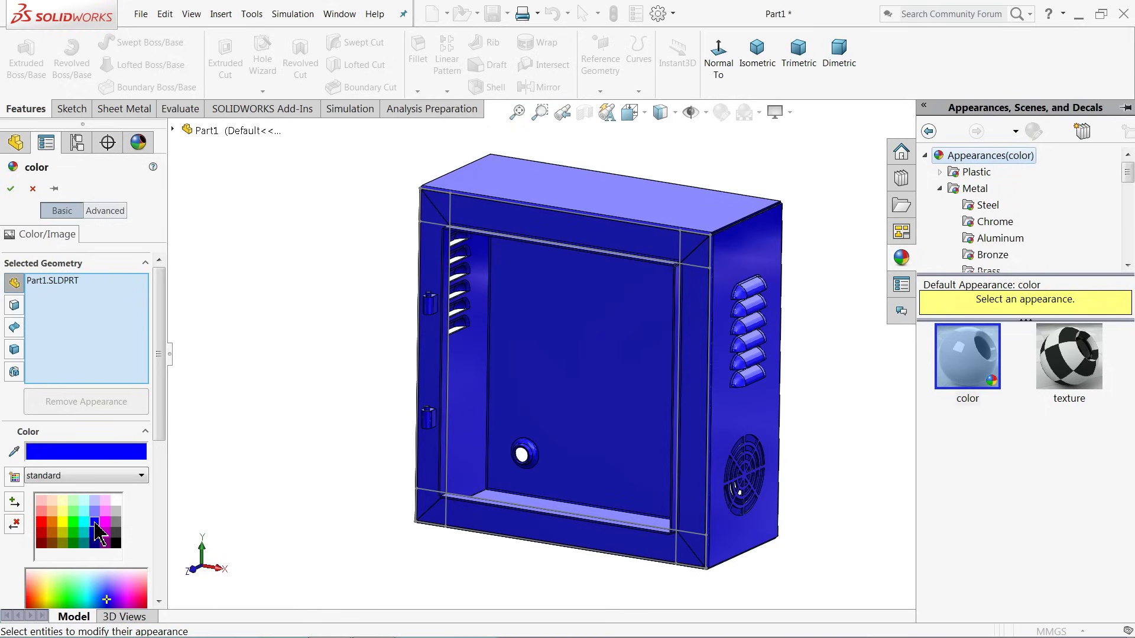
pyautogui.click(63, 523)
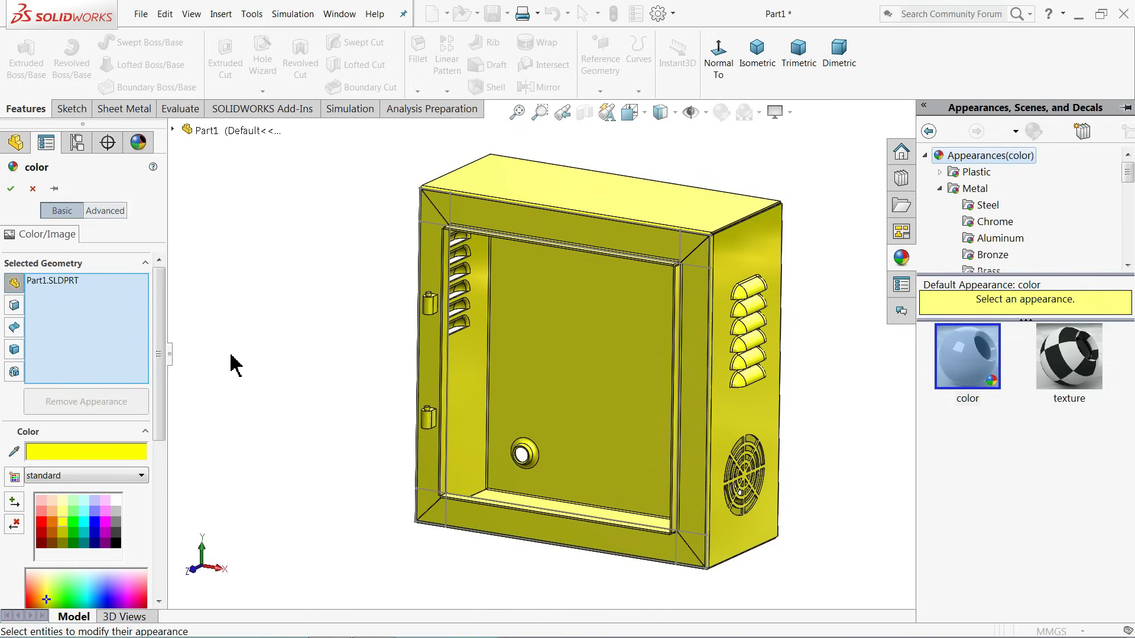
pyautogui.click(987, 205)
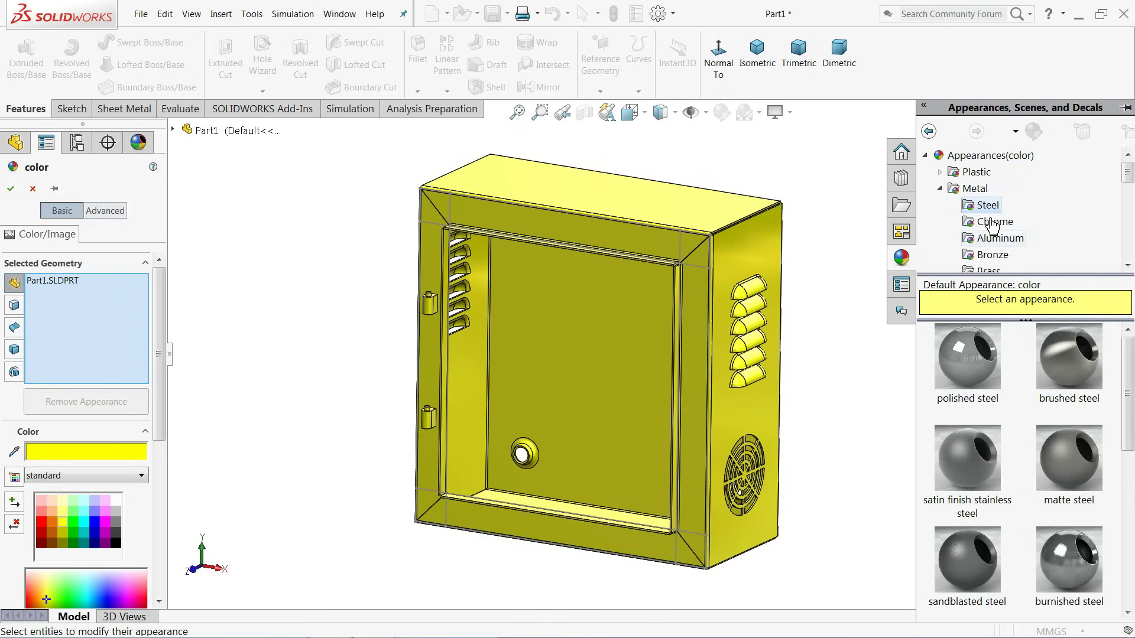
pyautogui.click(1068, 378)
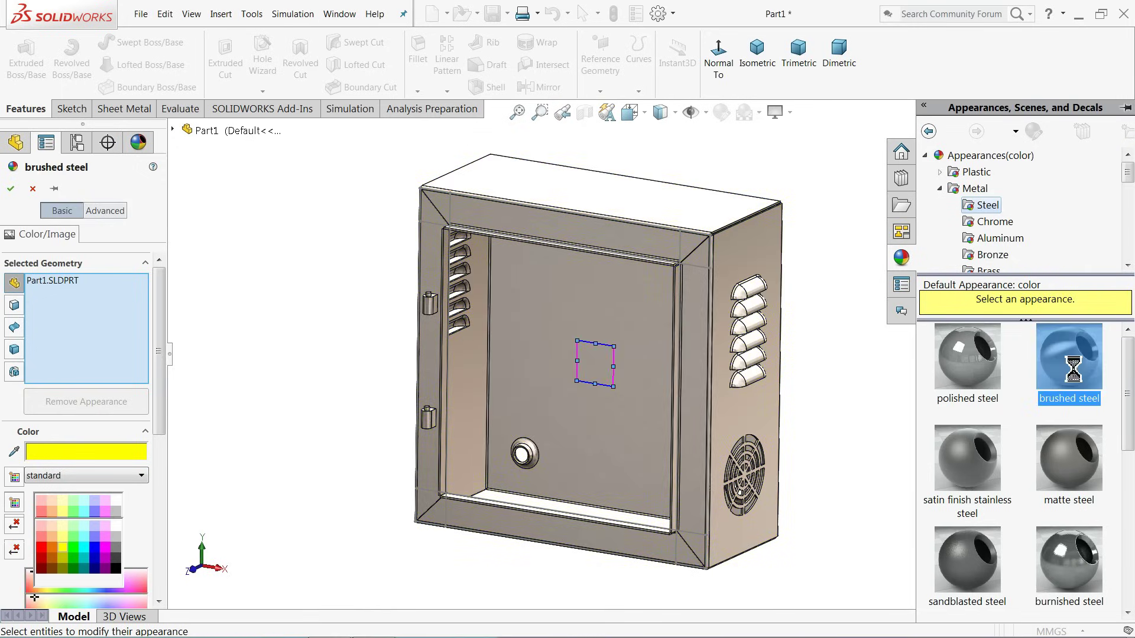
pyautogui.click(10, 189)
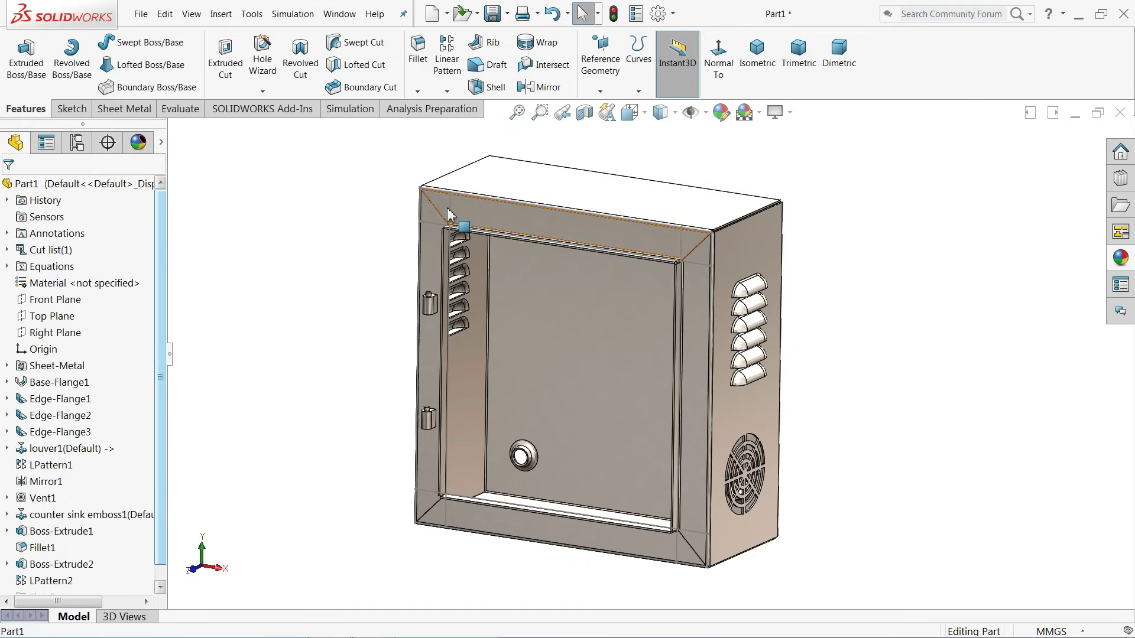
pyautogui.click(480, 236)
pyautogui.click(365, 228)
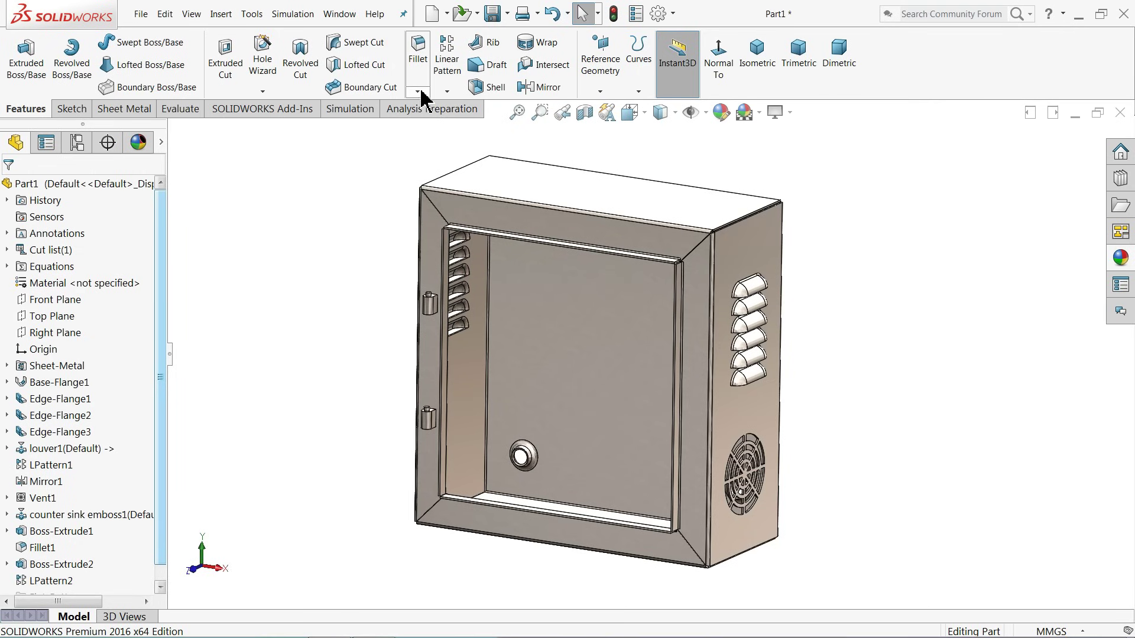
# Step: Save the part as 1.Body in a new Desktop folder named 'Electrical enclosure'
pyautogui.click(494, 18)
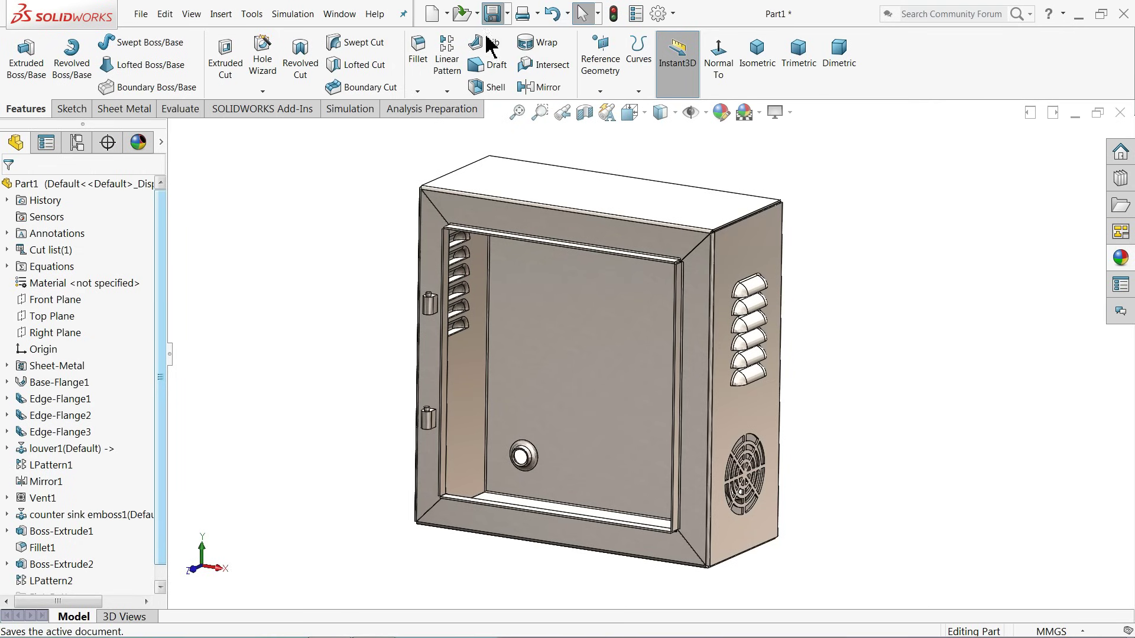
pyautogui.click(402, 184)
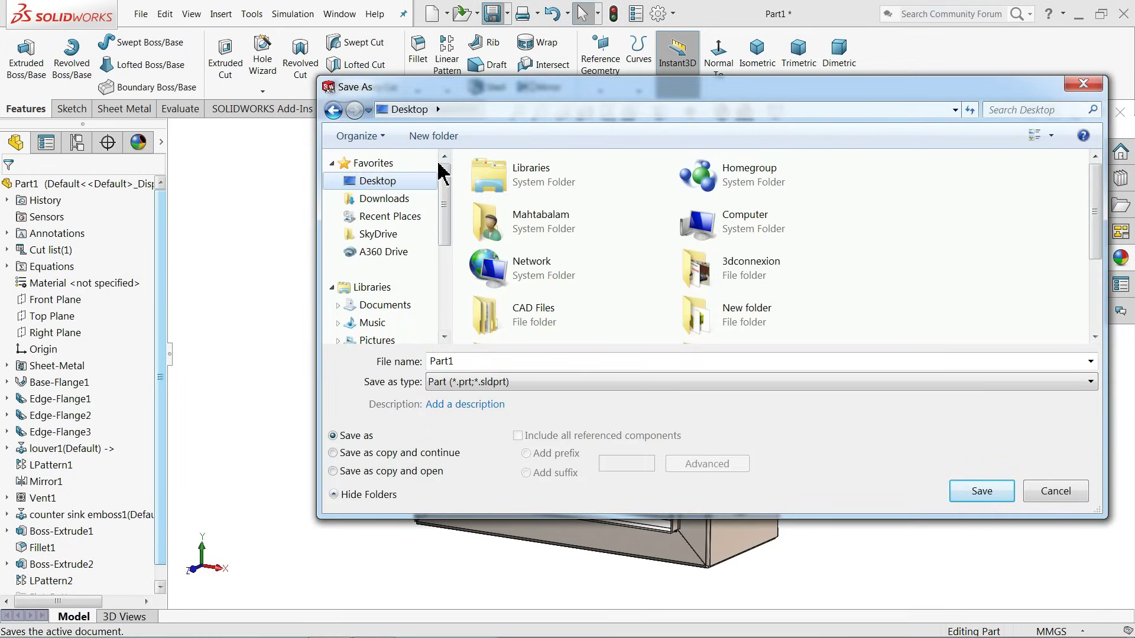
pyautogui.click(433, 136)
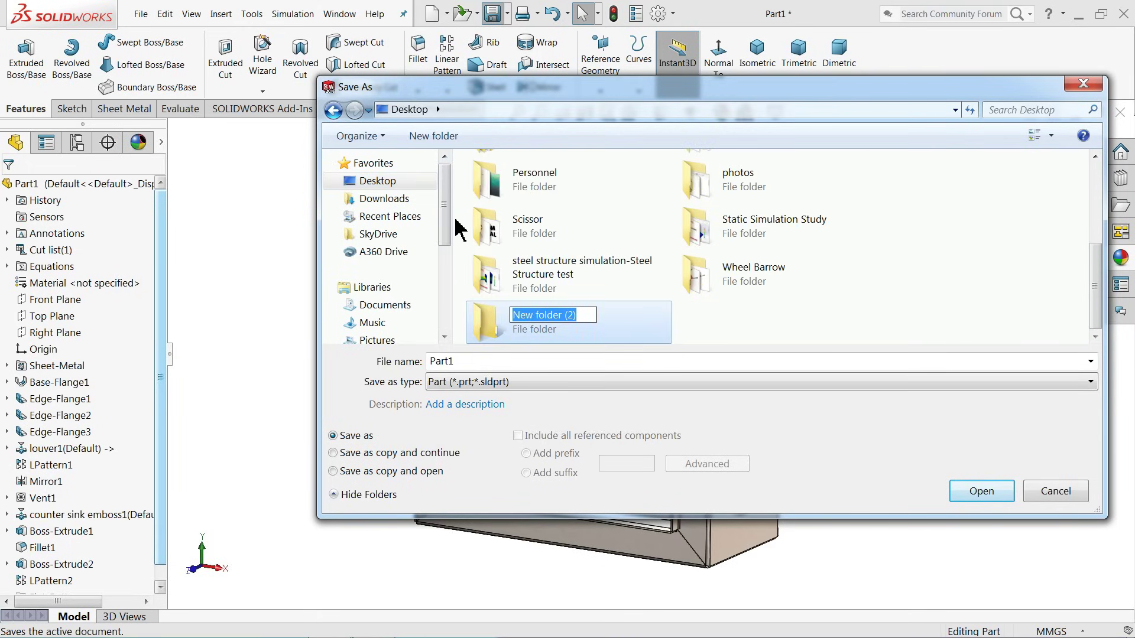
pyautogui.write('Electrical enclosure')
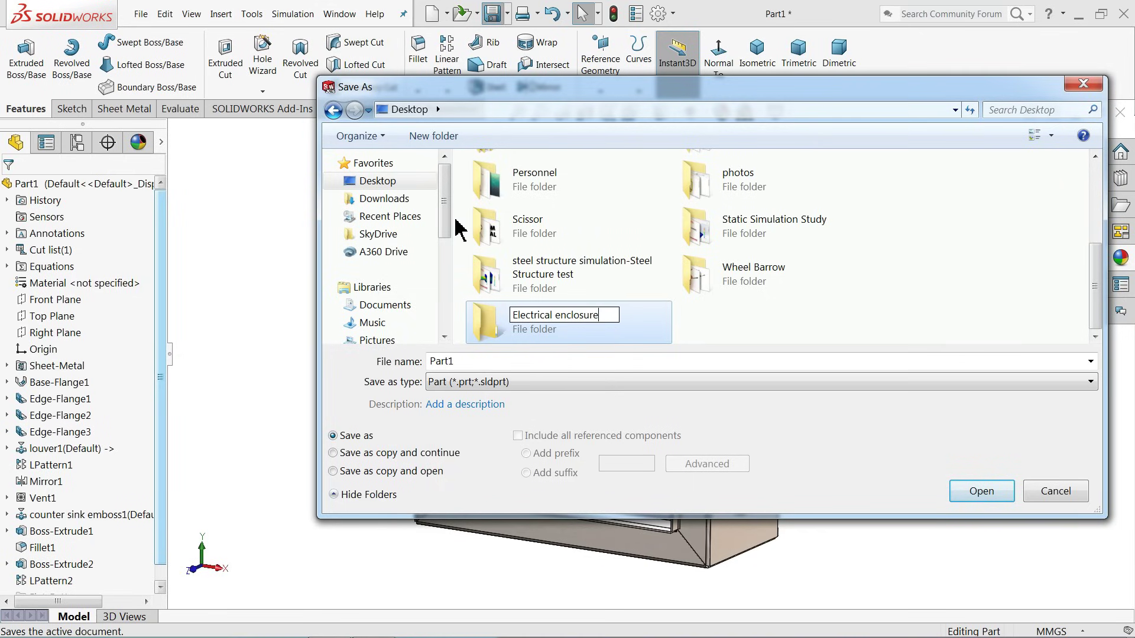
pyautogui.click(523, 338)
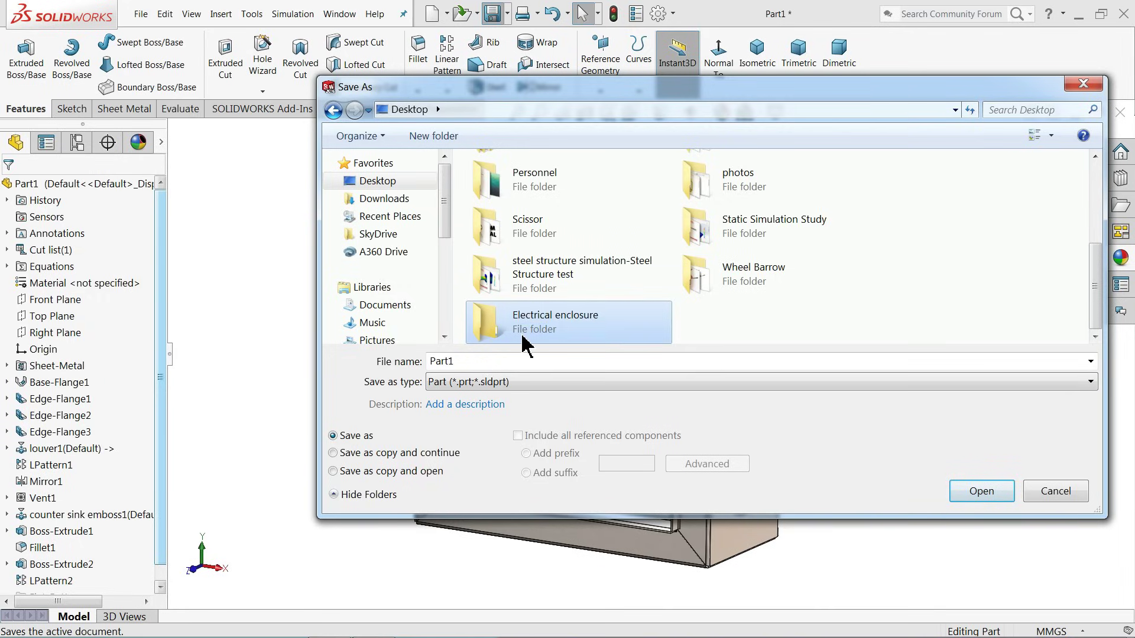
pyautogui.doubleClick(524, 338)
pyautogui.click(506, 366)
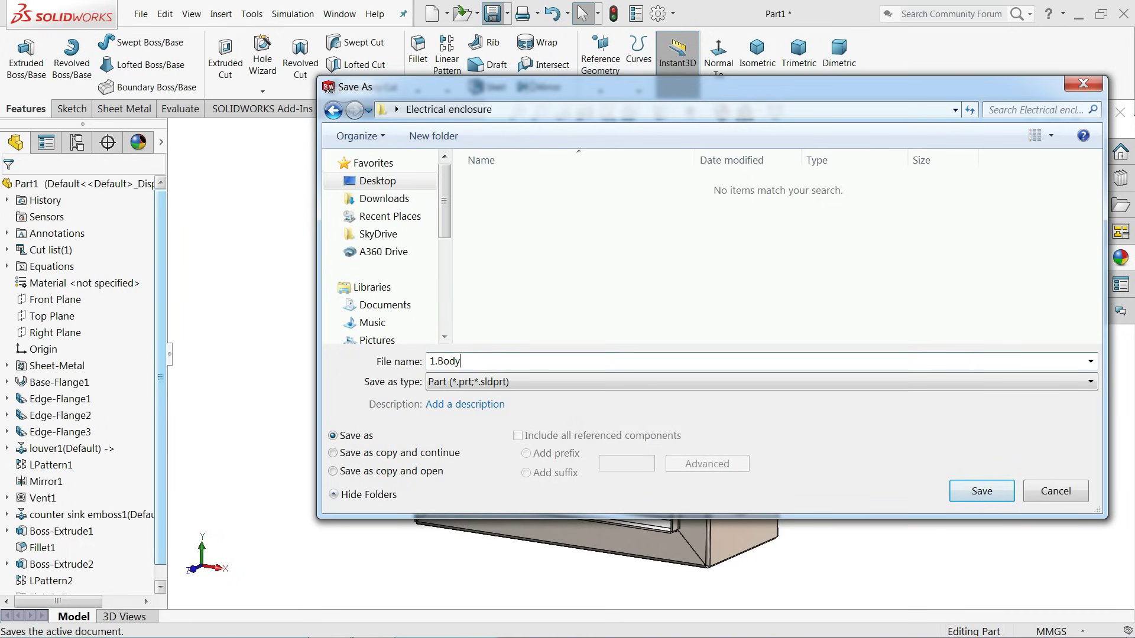
pyautogui.write('1.Body')
pyautogui.click(981, 491)
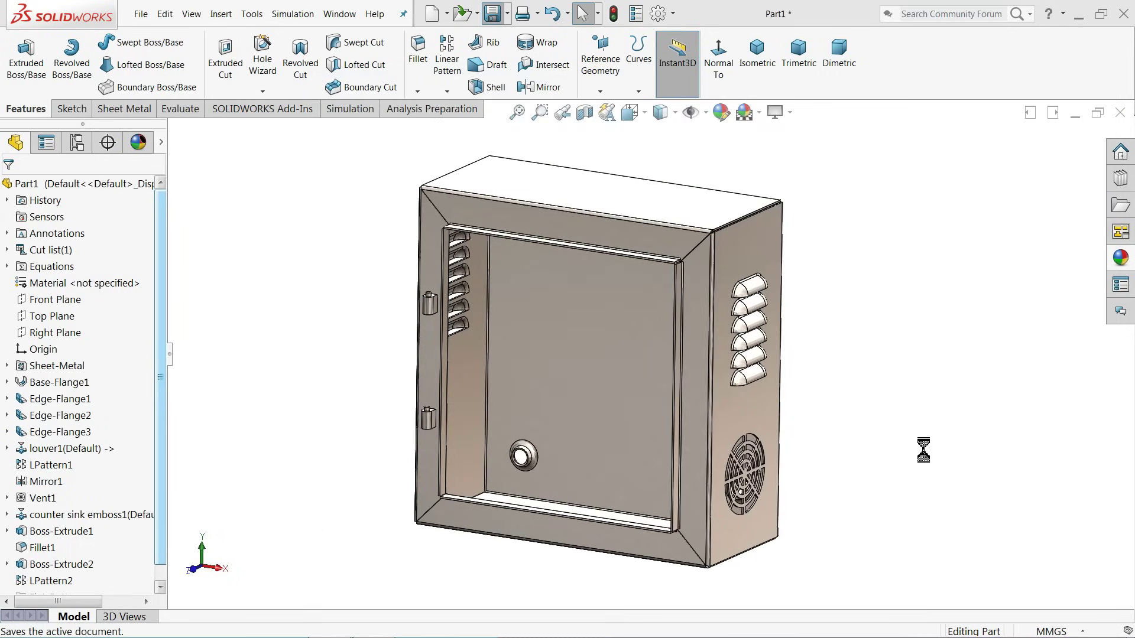
pyautogui.scroll(-3, 588, 360)
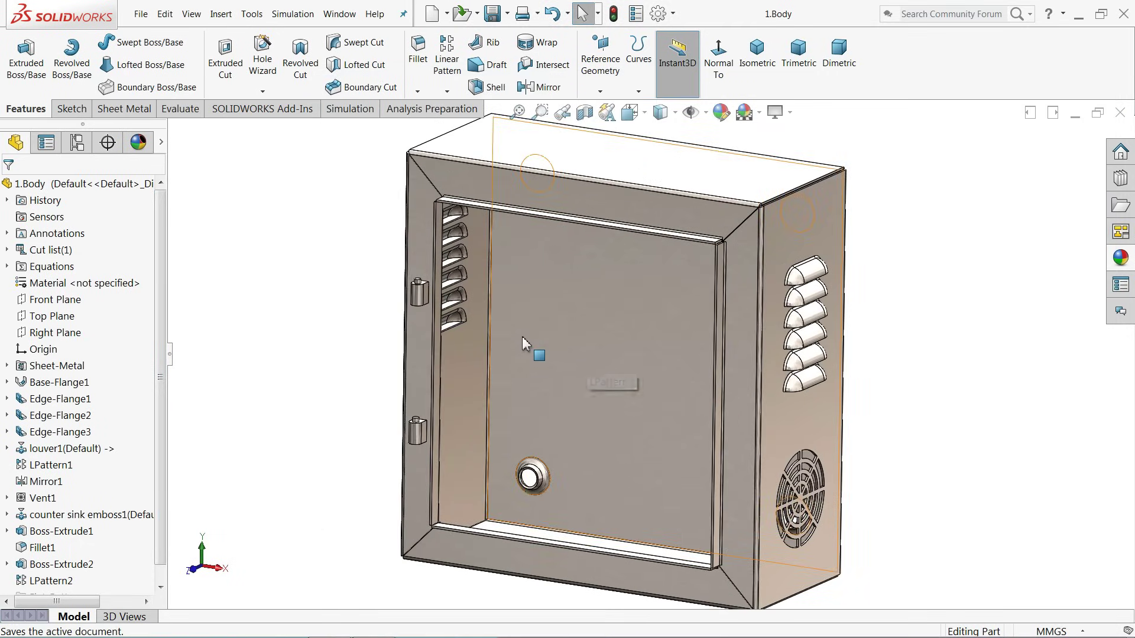
pyautogui.moveTo(531, 363); pyautogui.dragTo(500, 375, button='middle')
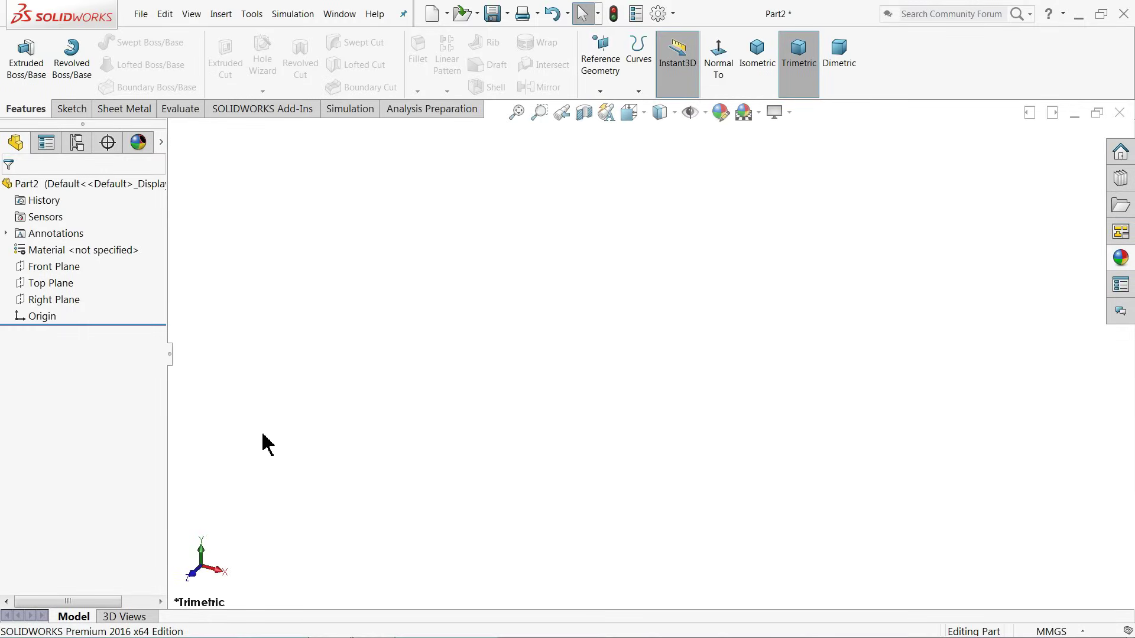
# Step: Draw a center rectangle at the origin in a new Front Plane sketch
pyautogui.click(23, 268)
pyautogui.click(39, 251)
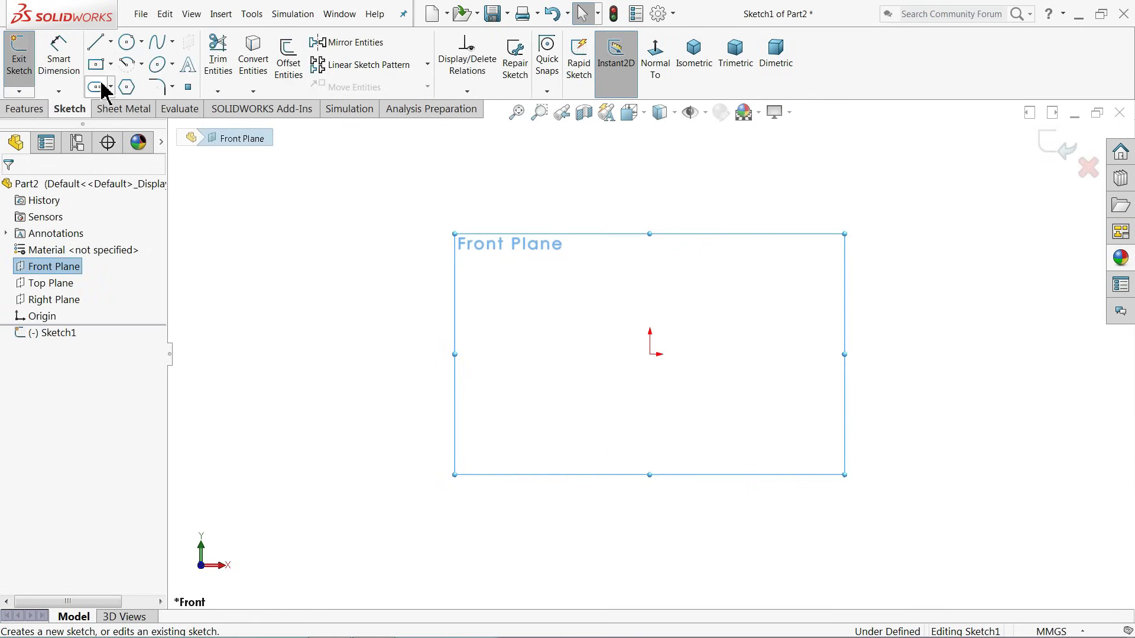
pyautogui.click(95, 63)
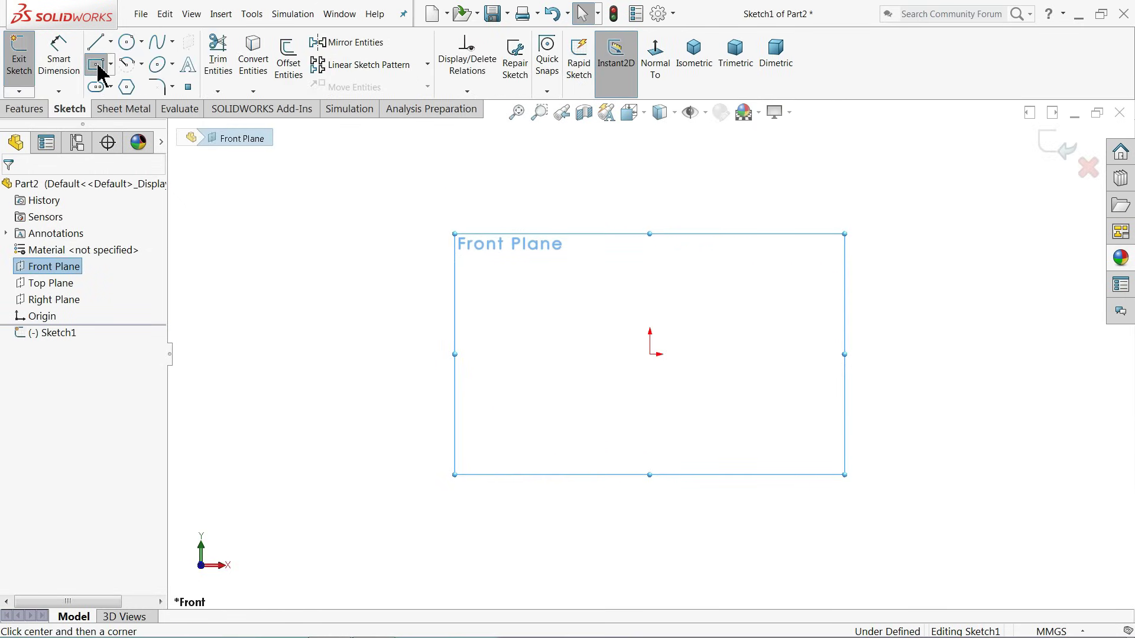
pyautogui.click(650, 355)
pyautogui.click(489, 184)
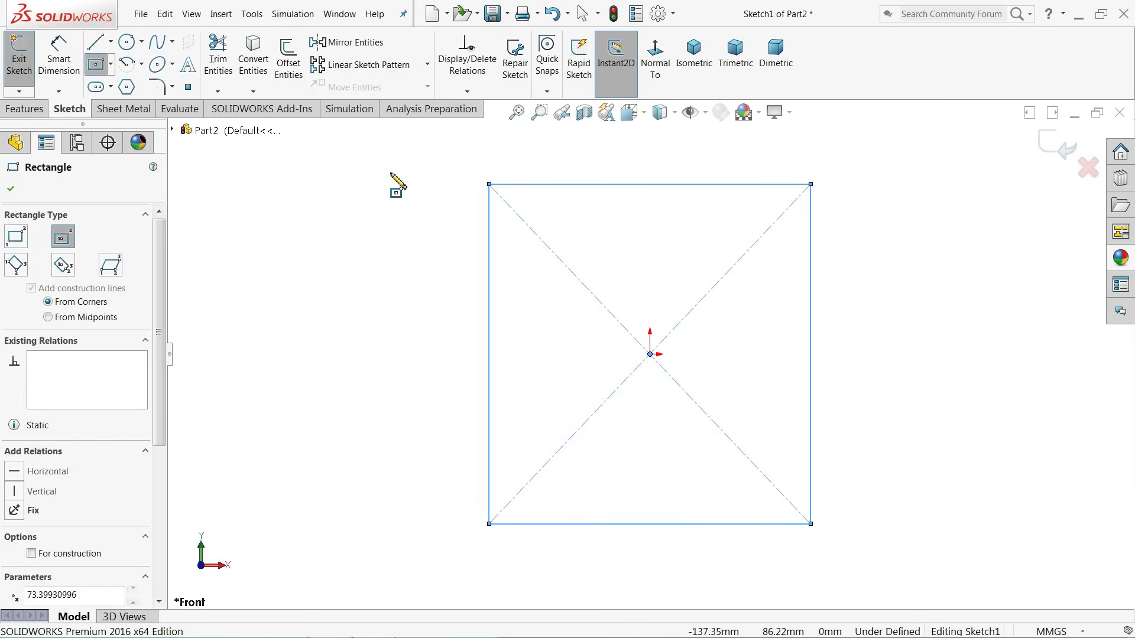
# Step: Dimension the rectangle 157 mm tall and 155 mm wide
pyautogui.click(60, 64)
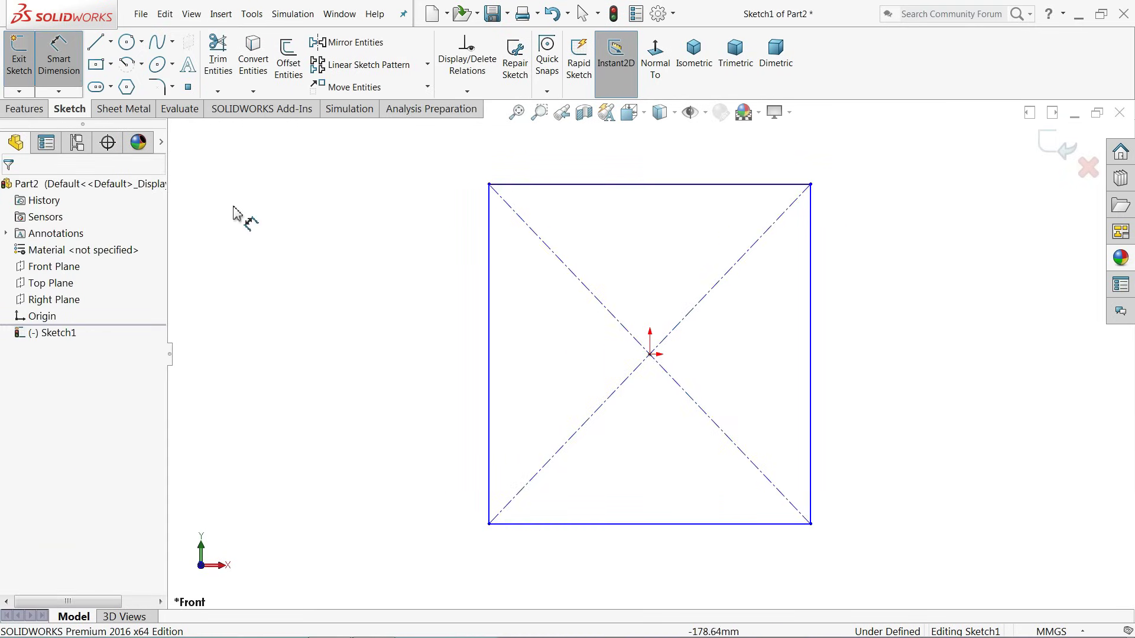
pyautogui.click(489, 322)
pyautogui.click(435, 326)
pyautogui.write('157')
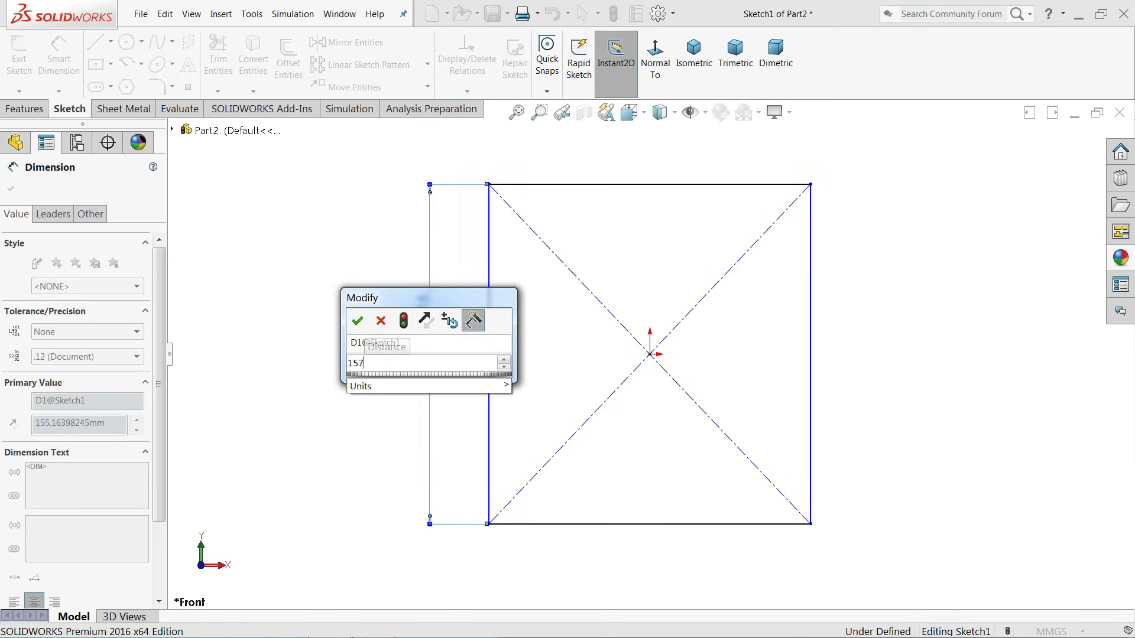
pyautogui.click(357, 320)
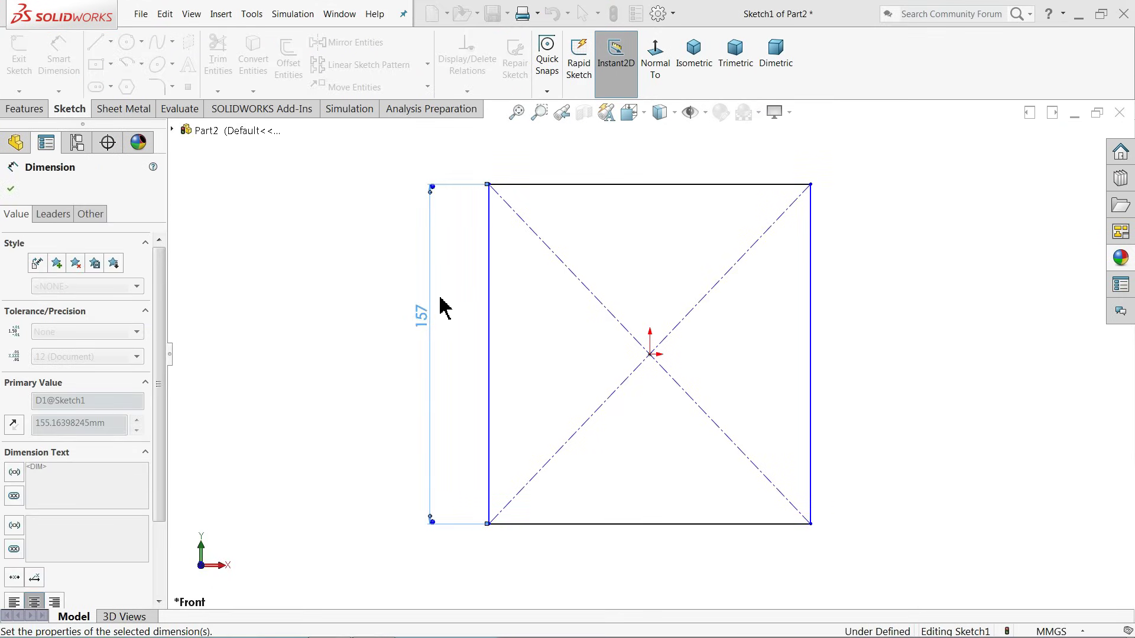
pyautogui.click(598, 199)
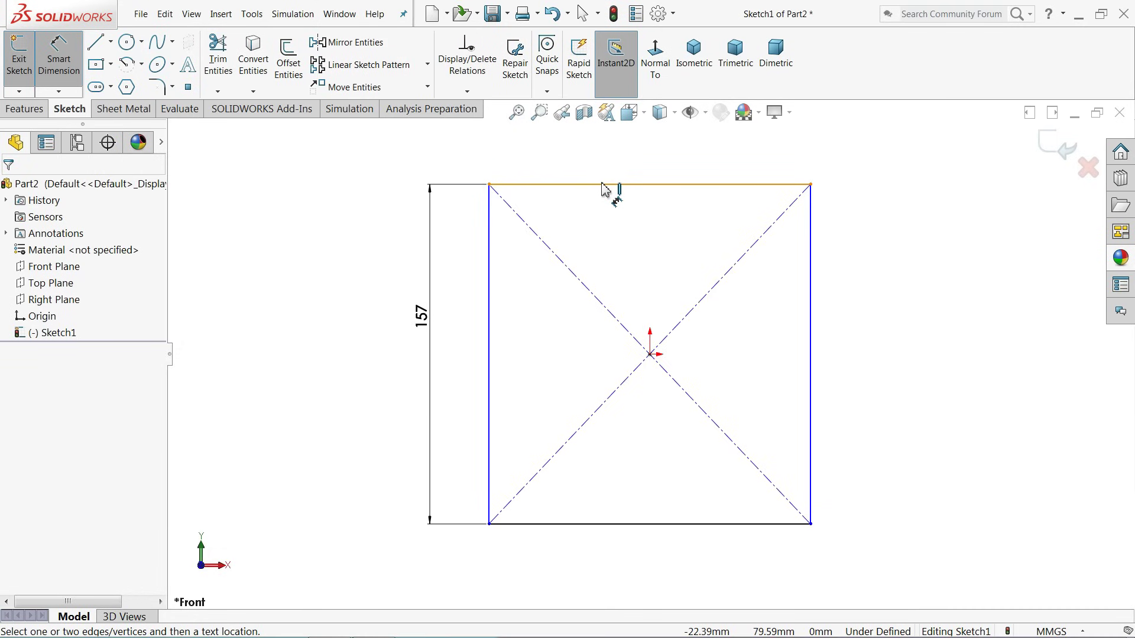
pyautogui.click(603, 188)
pyautogui.click(611, 177)
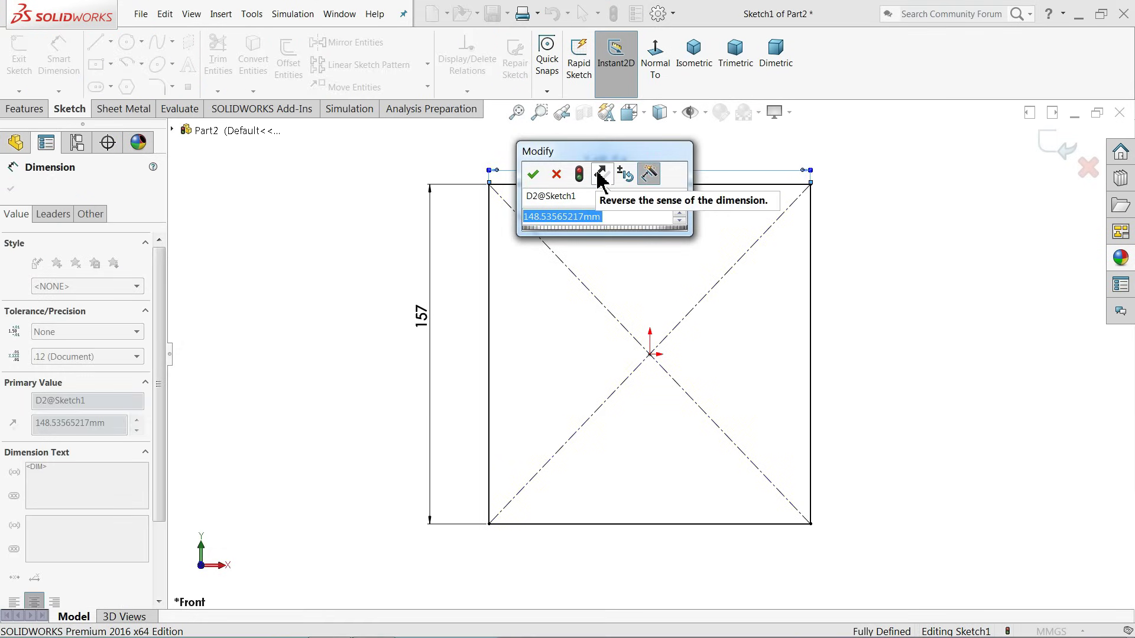
pyautogui.write('155')
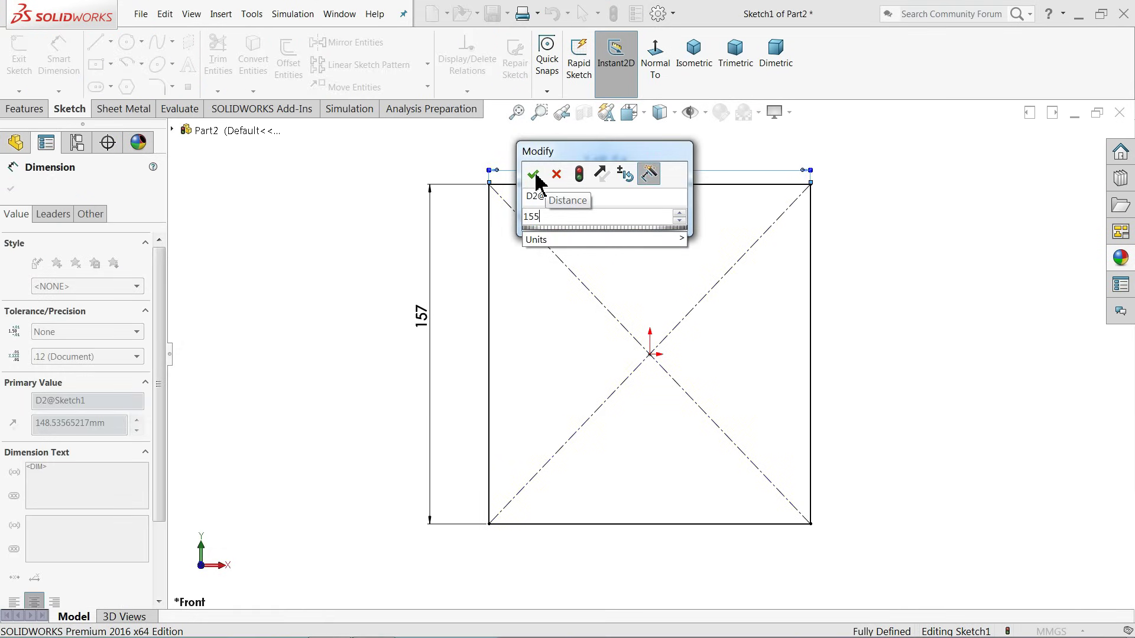
pyautogui.click(534, 175)
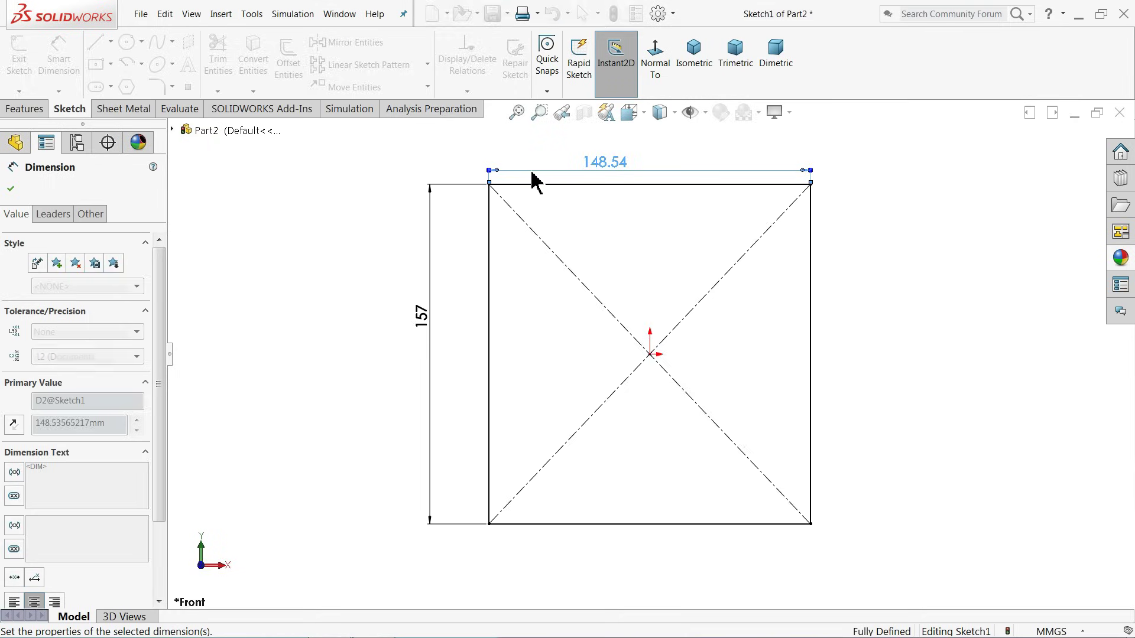
pyautogui.click(22, 110)
pyautogui.click(118, 109)
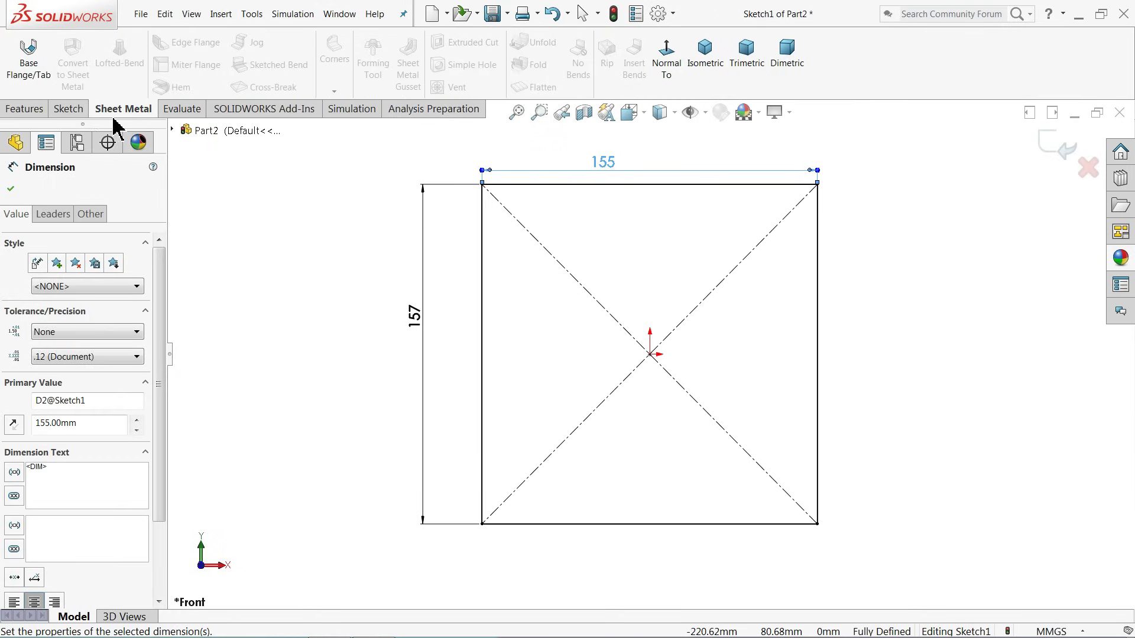
# Step: Create a 1.00 mm thick Base Flange from the rectangle with K-Factor 0.5
pyautogui.click(27, 50)
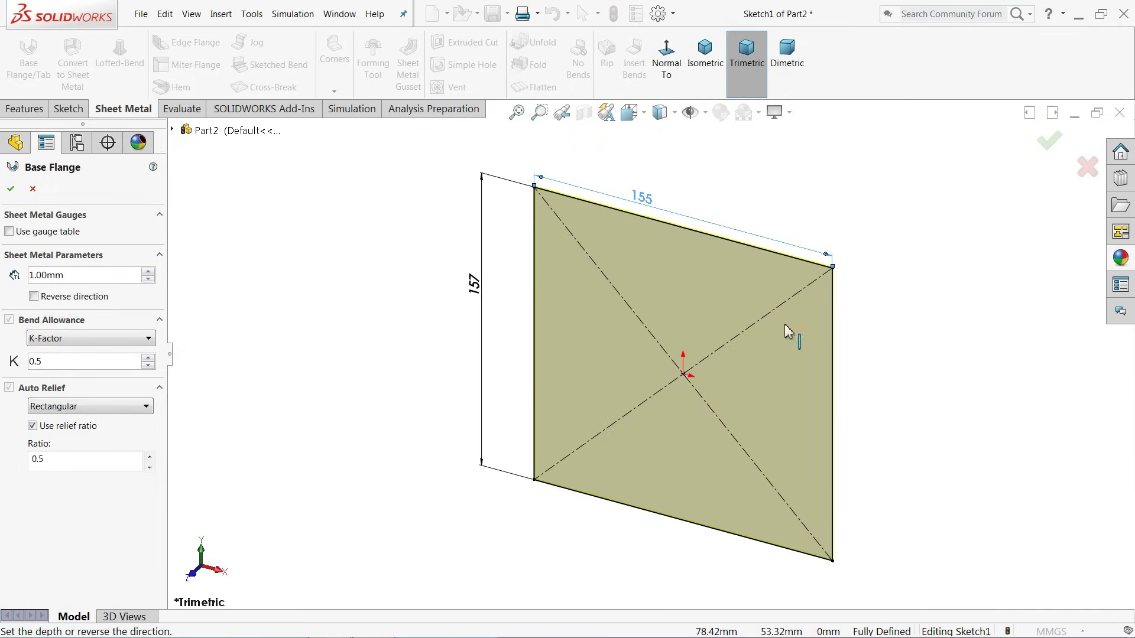
pyautogui.scroll(-6, 787, 331)
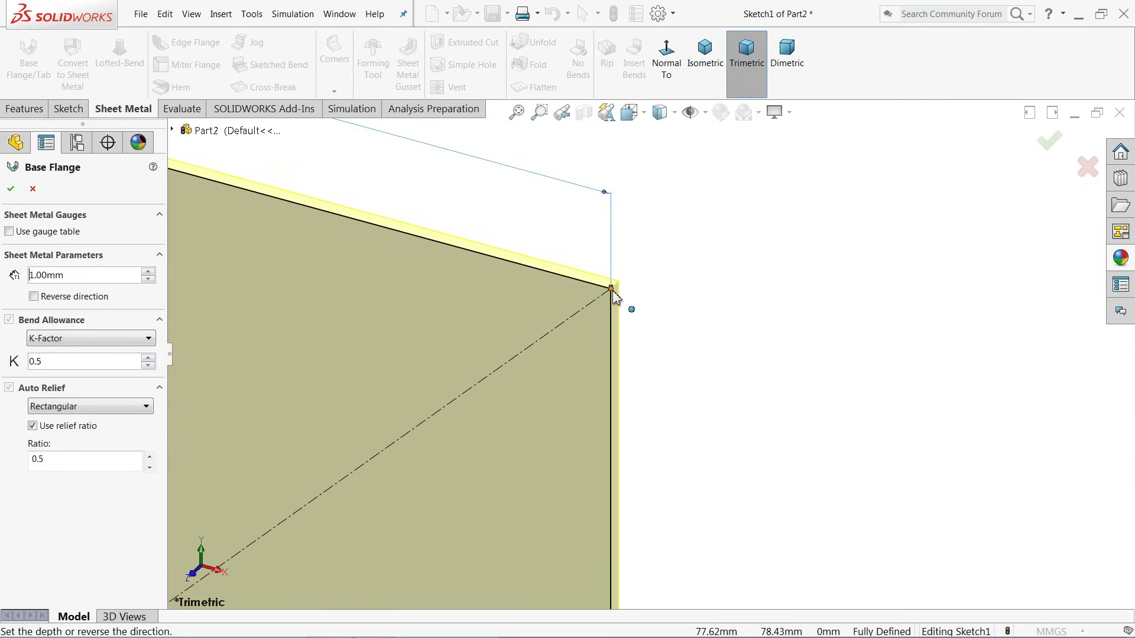
pyautogui.click(11, 189)
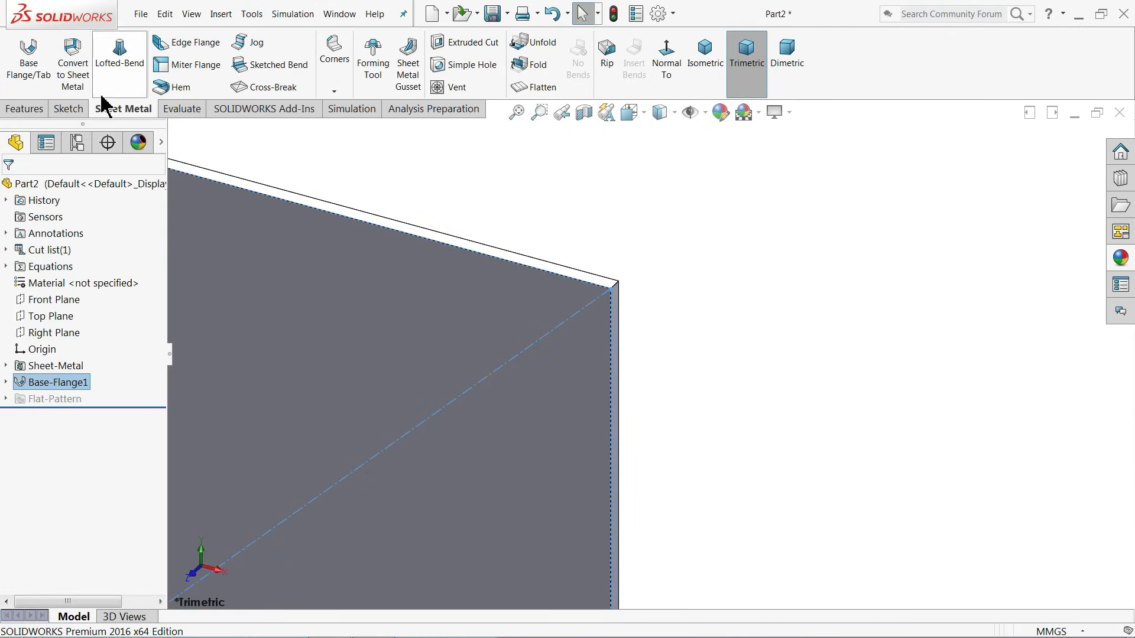
# Step: Start an edge flange and select the top, right, left and bottom edges of the panel
pyautogui.click(198, 42)
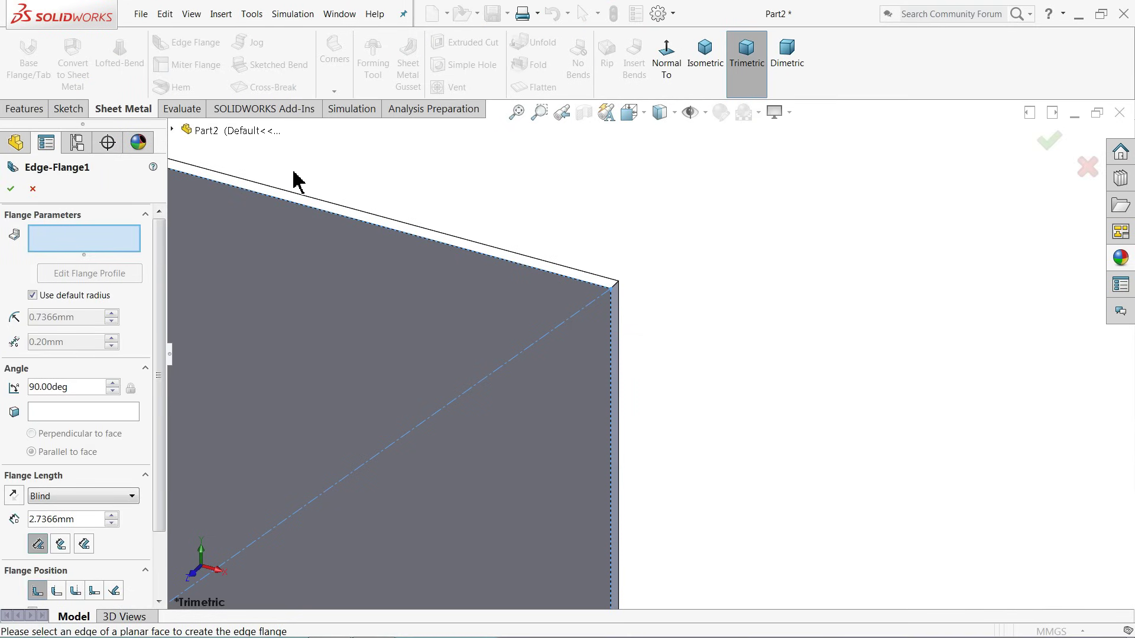
pyautogui.click(387, 233)
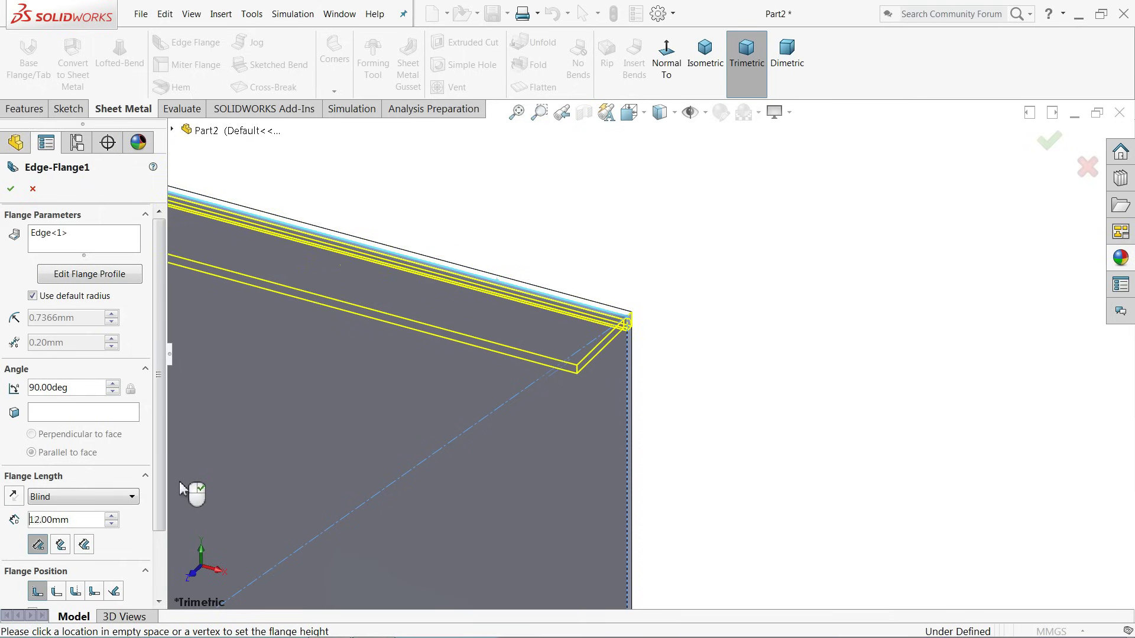
pyautogui.click(200, 499)
pyautogui.scroll(3, 625, 426)
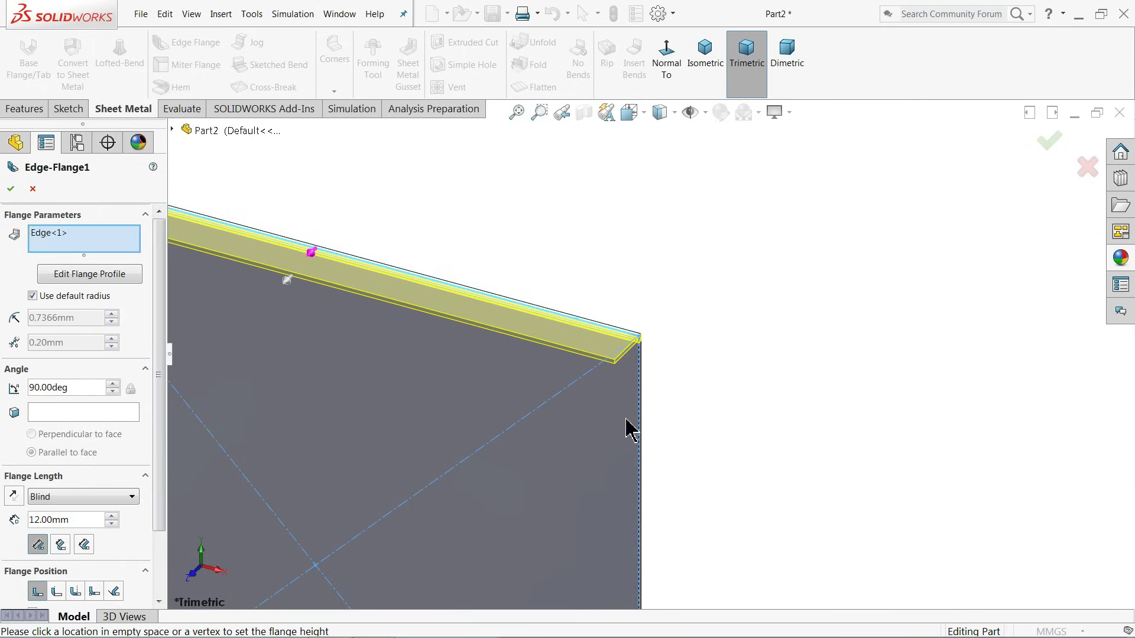
pyautogui.scroll(-4, 650, 316)
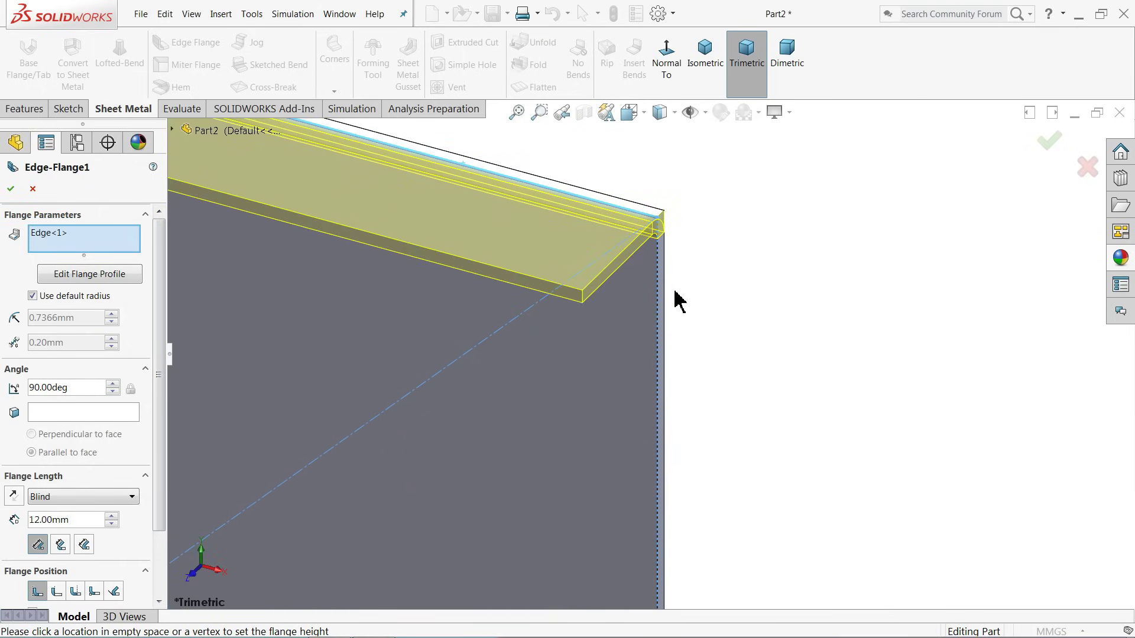
pyautogui.click(657, 292)
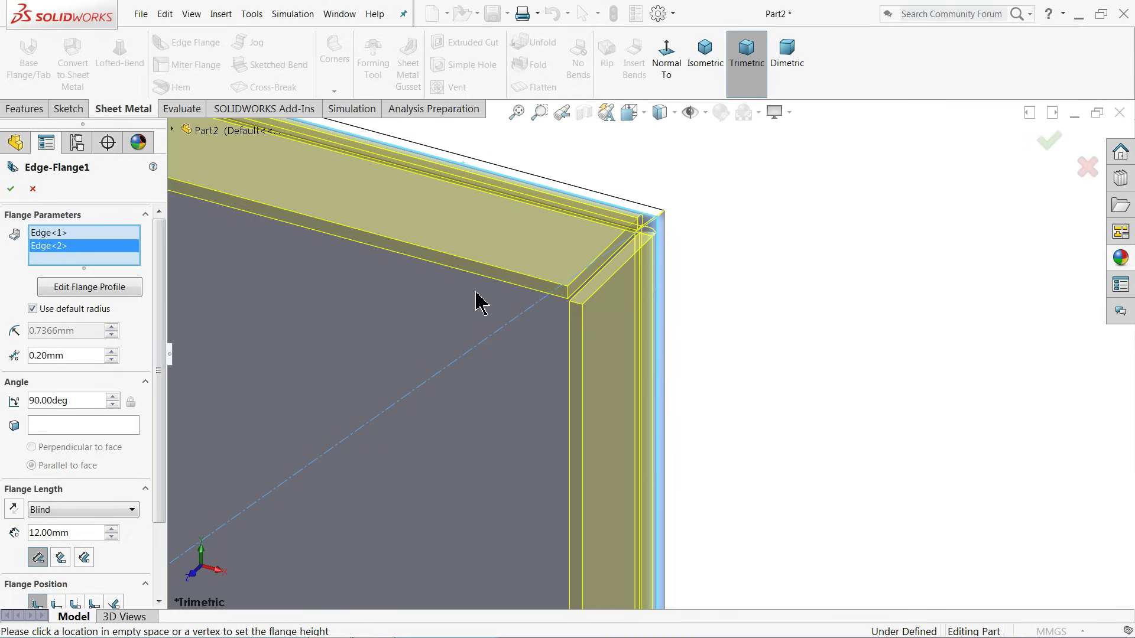
pyautogui.scroll(2, 664, 256)
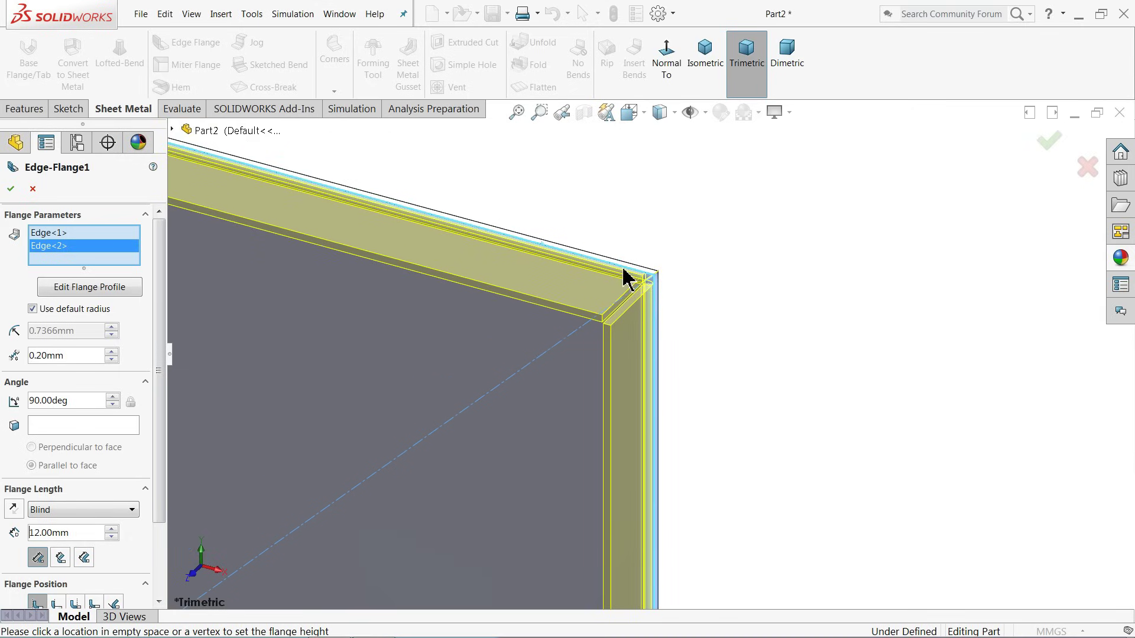
pyautogui.scroll(4, 589, 307)
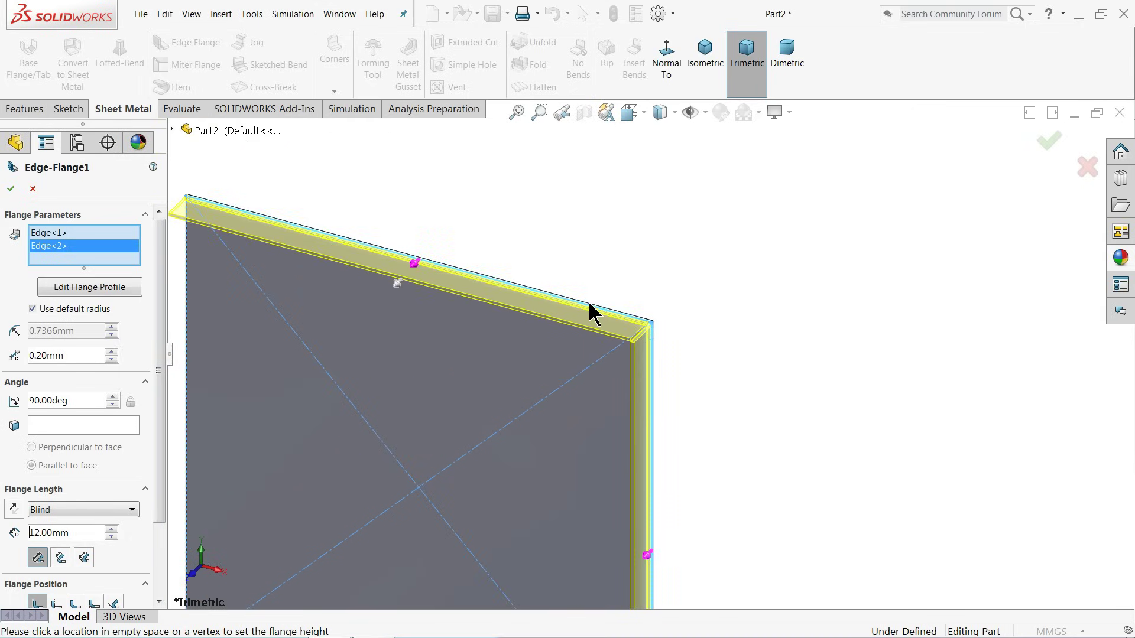
pyautogui.scroll(-5, 400, 321)
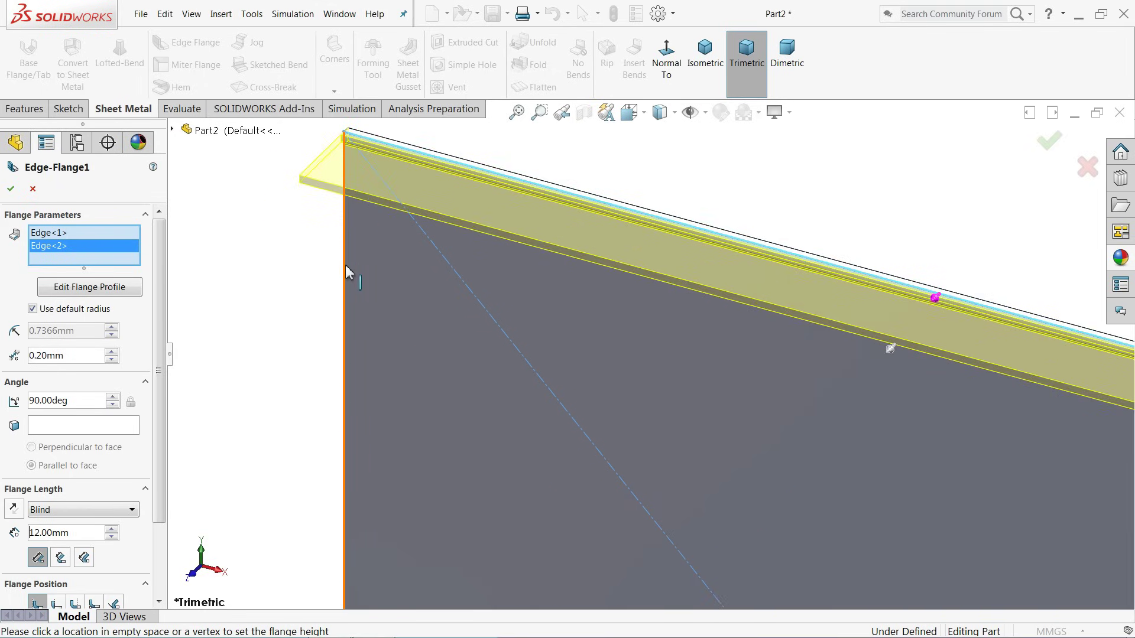
pyautogui.click(346, 277)
pyautogui.scroll(5, 524, 359)
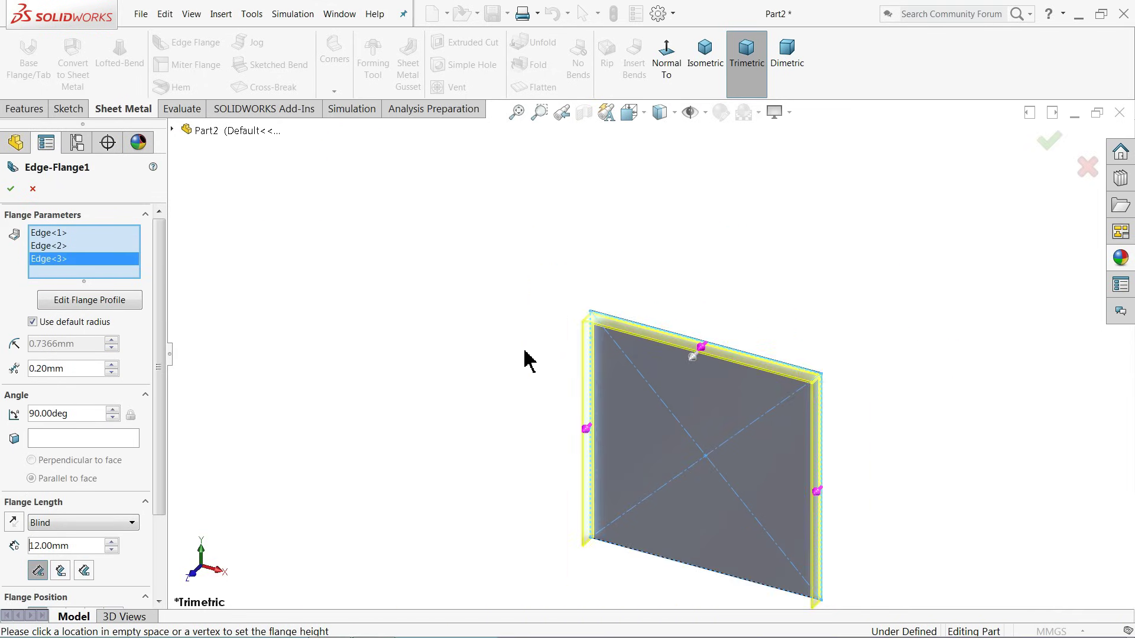
pyautogui.scroll(-5, 706, 448)
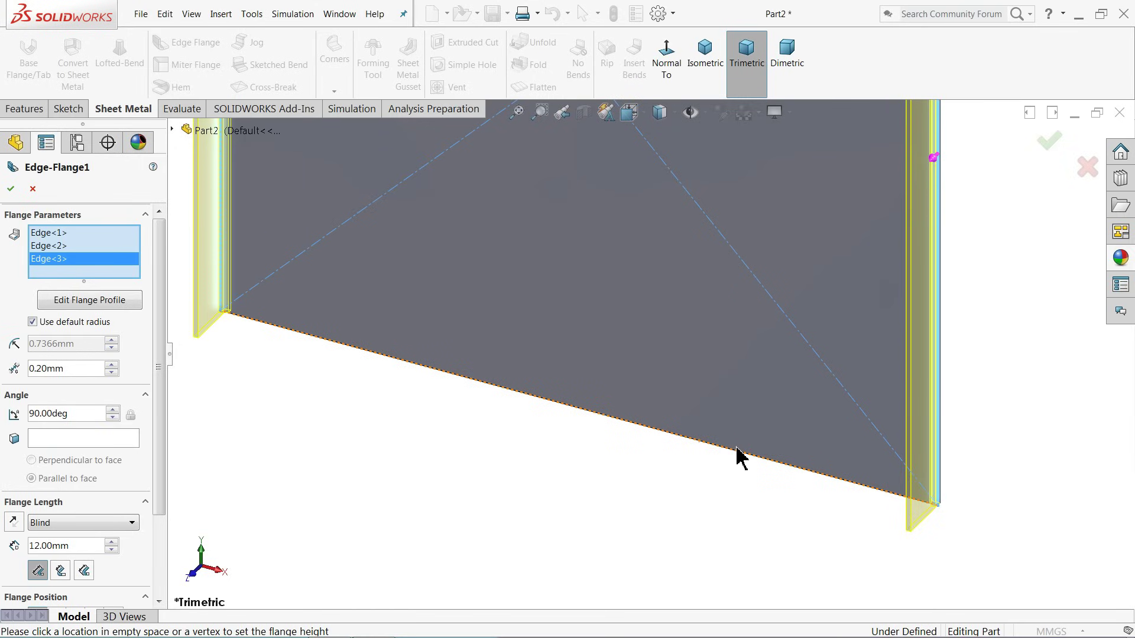
pyautogui.click(740, 452)
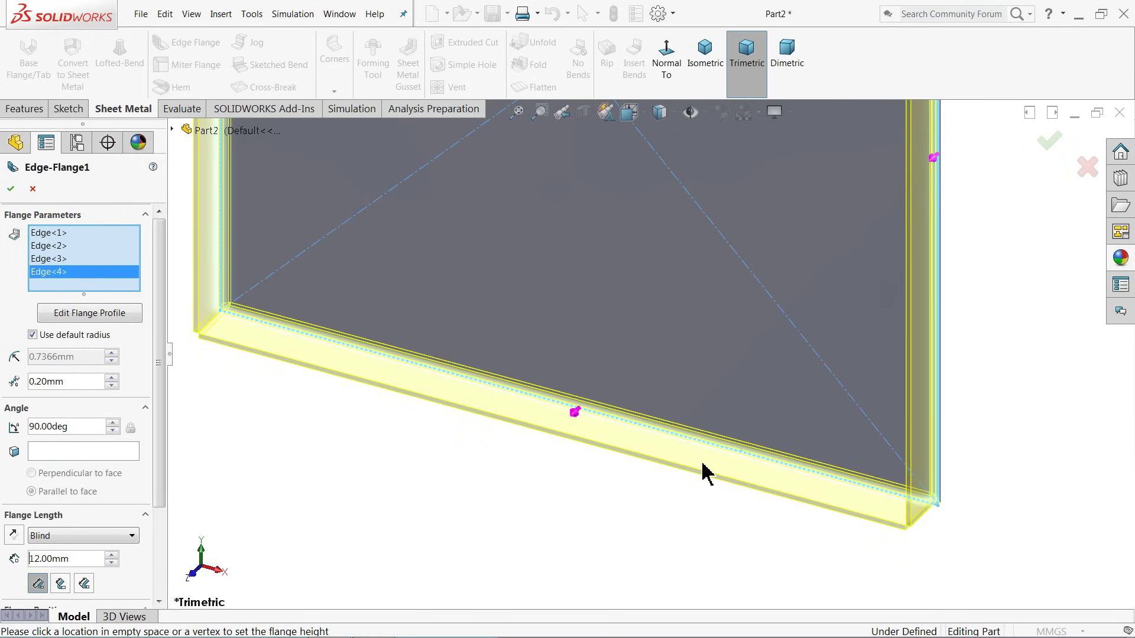
pyautogui.scroll(5, 849, 398)
pyautogui.scroll(-6, 738, 225)
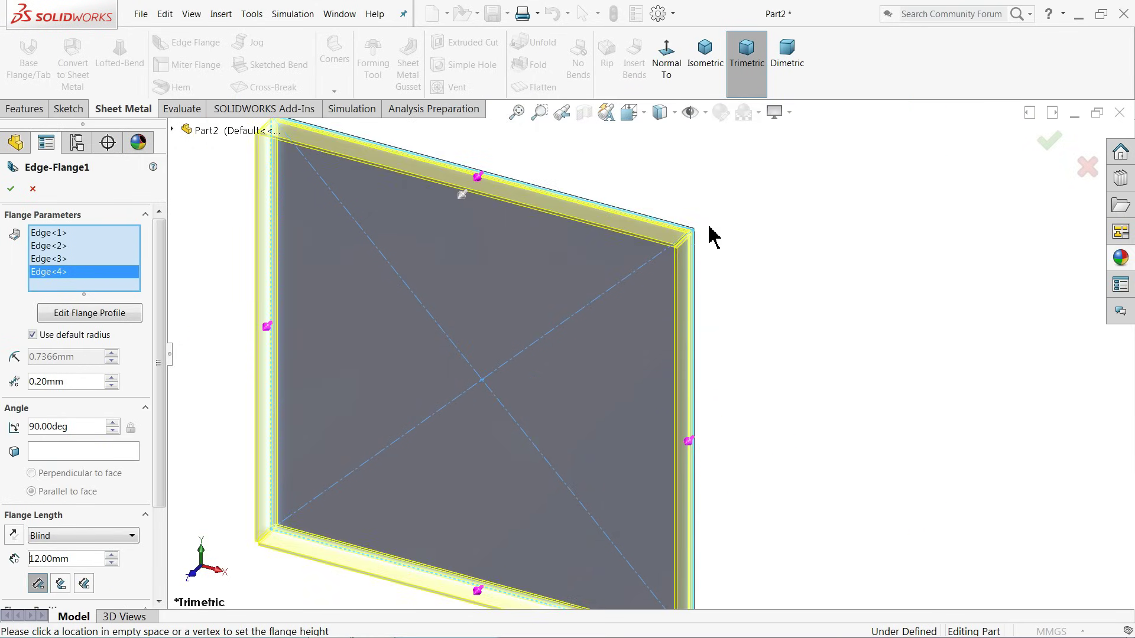
pyautogui.scroll(-3, 689, 290)
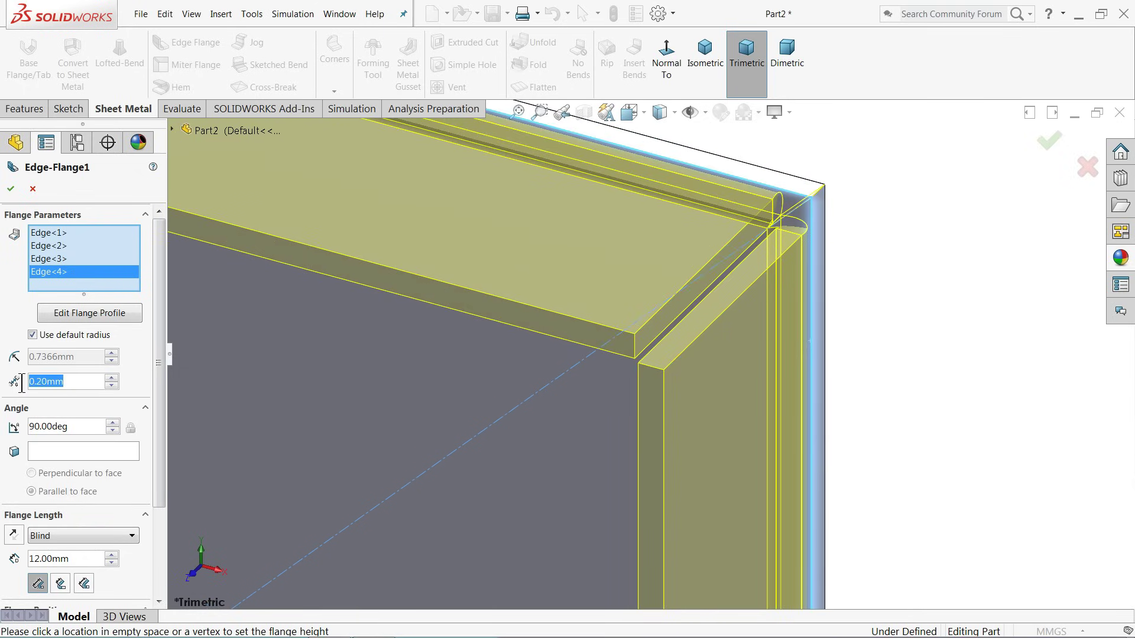
# Step: Set the corner gap to 0.20 mm and flange length to 10 mm, then accept the flange
pyautogui.write('1')
pyautogui.press('Return')
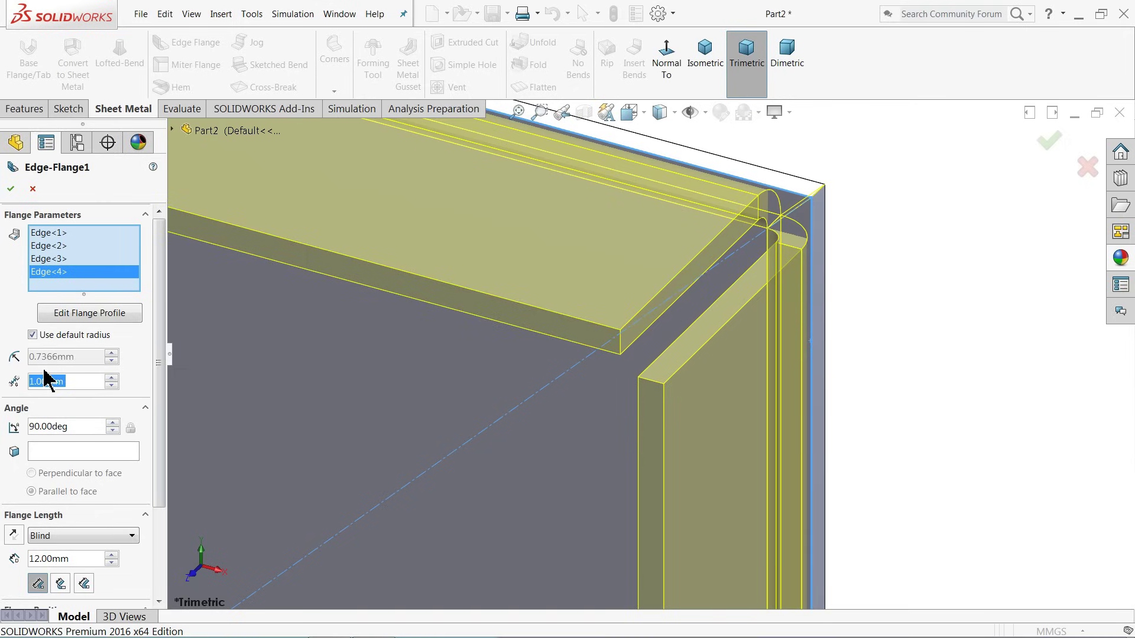
pyautogui.write('0.2')
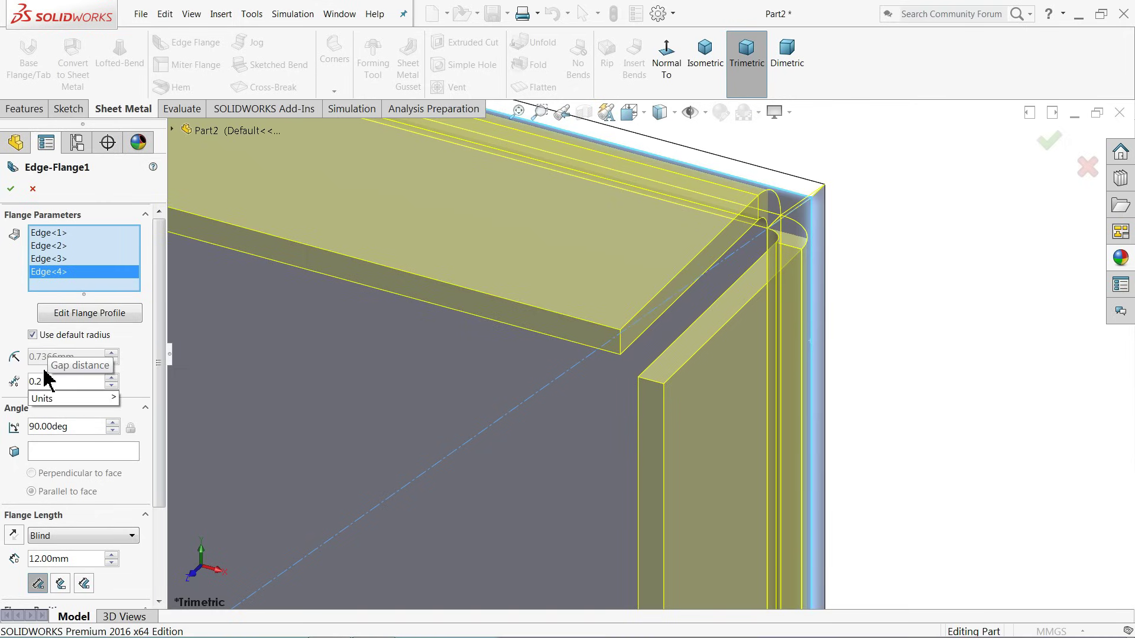
pyautogui.press('Return')
pyautogui.scroll(4, 539, 330)
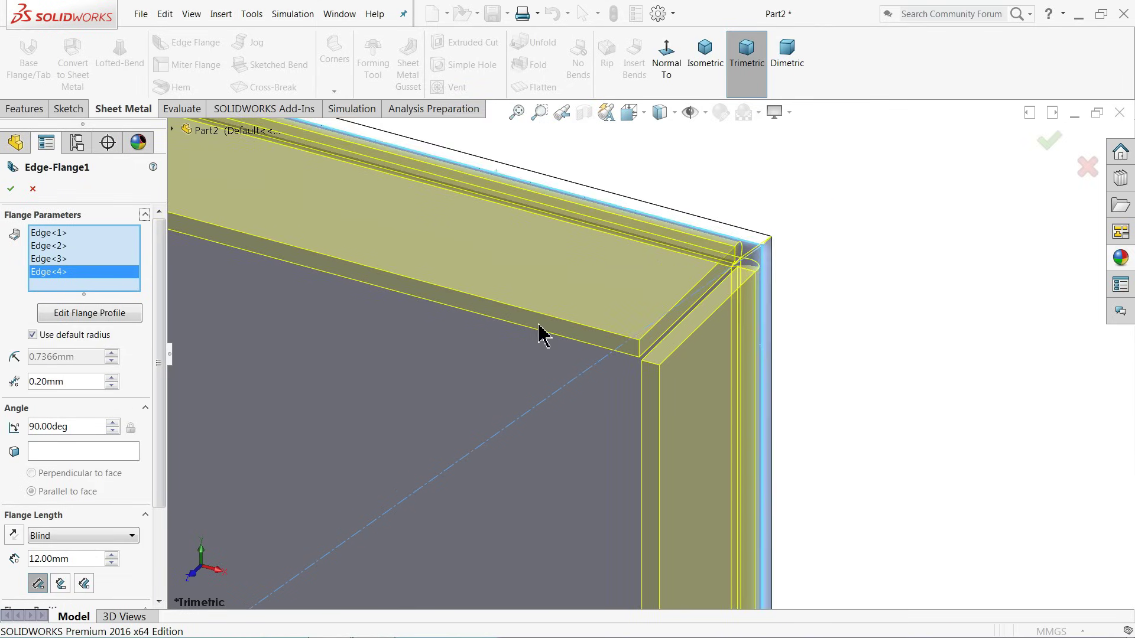
pyautogui.scroll(8, 544, 347)
pyautogui.scroll(-3, 592, 431)
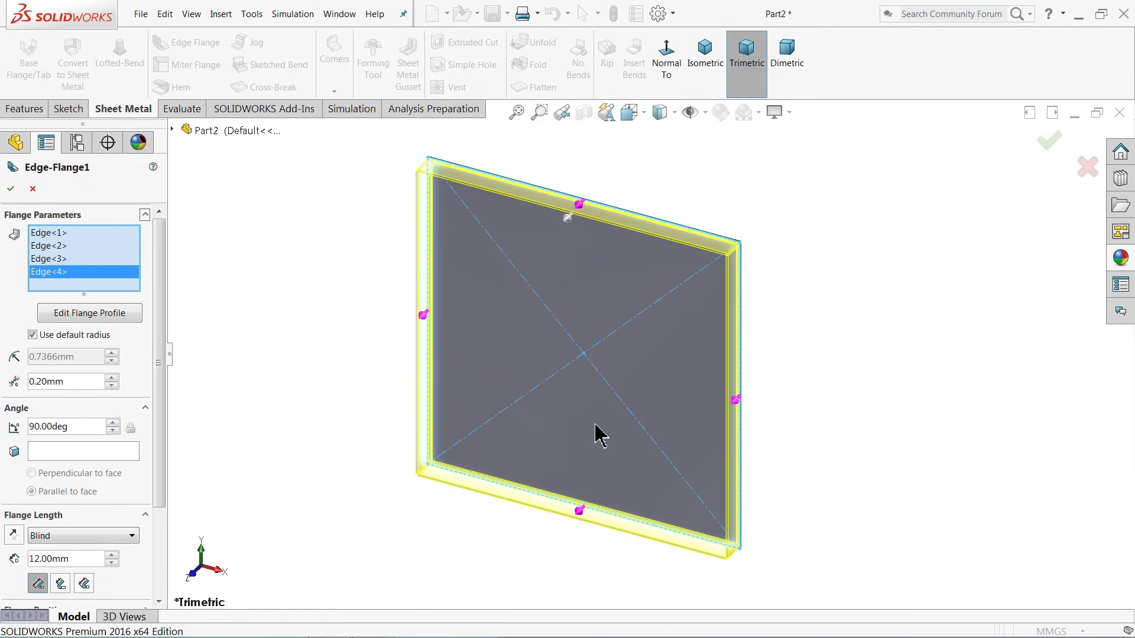
pyautogui.scroll(-1, 601, 407)
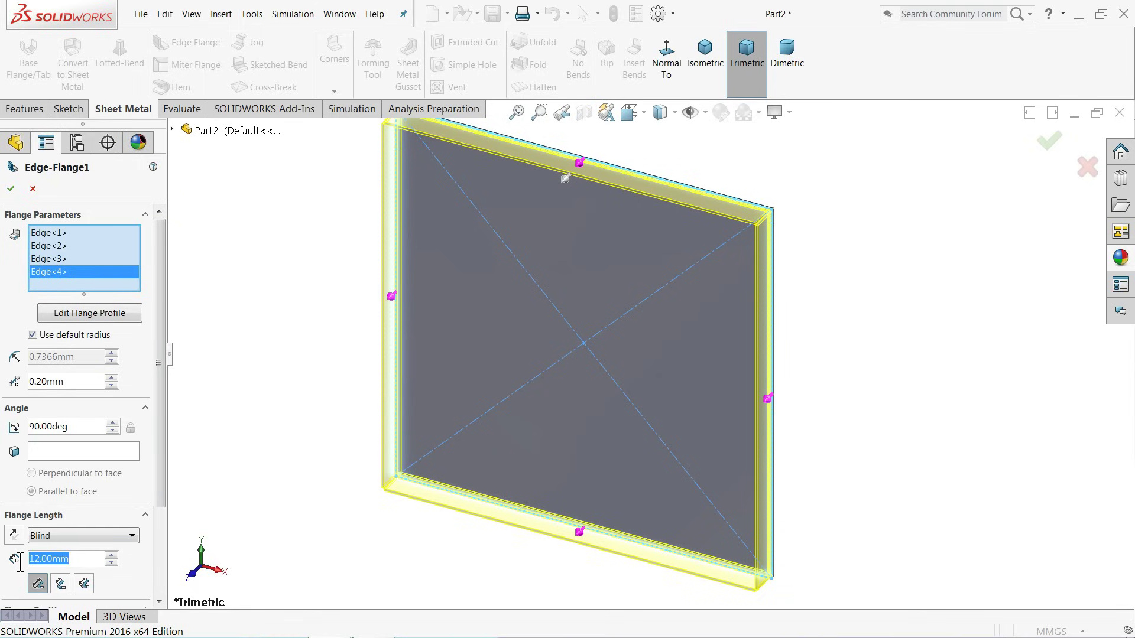
pyautogui.write('10')
pyautogui.press('Return')
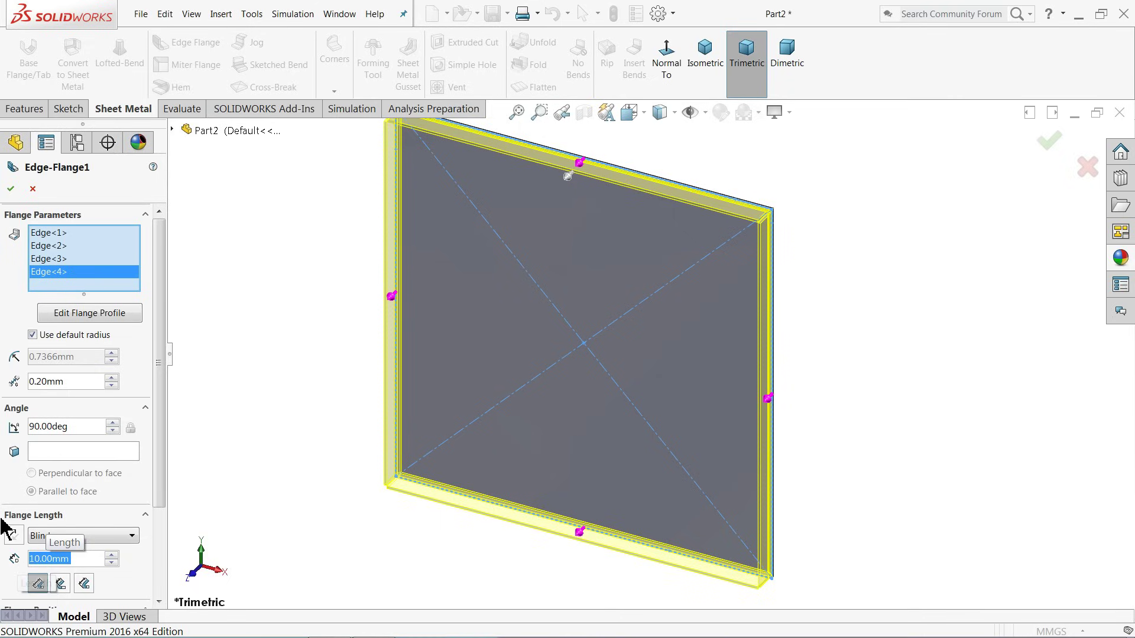
pyautogui.click(11, 189)
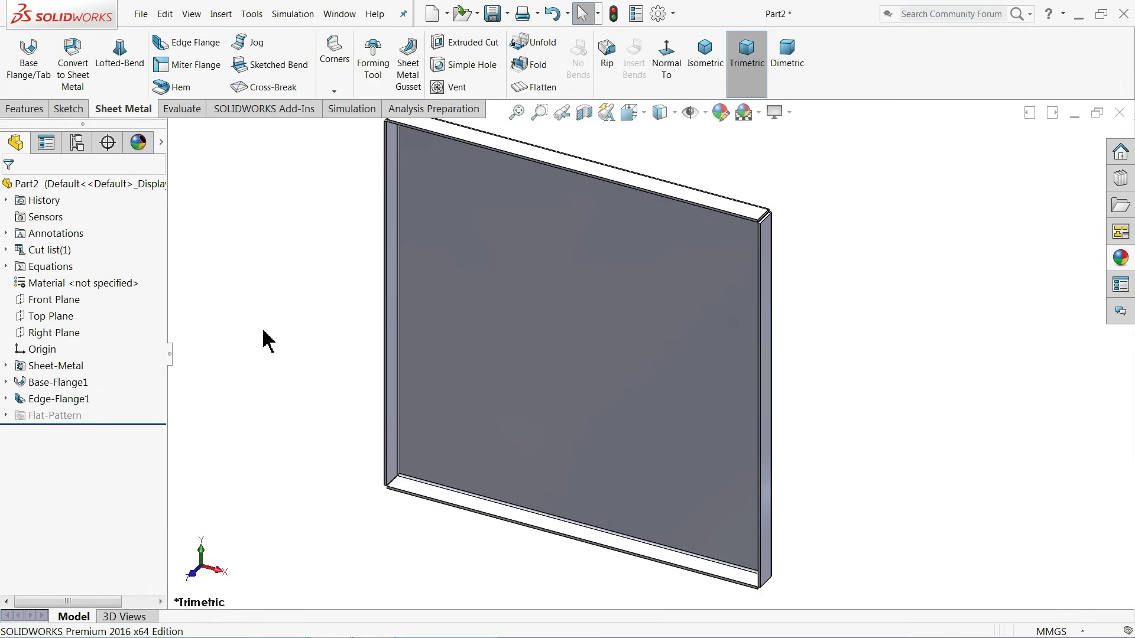
# Step: Orbit to the side flange and begin a new sketch on its outer face
pyautogui.moveTo(301, 338); pyautogui.dragTo(241, 260, button='middle')
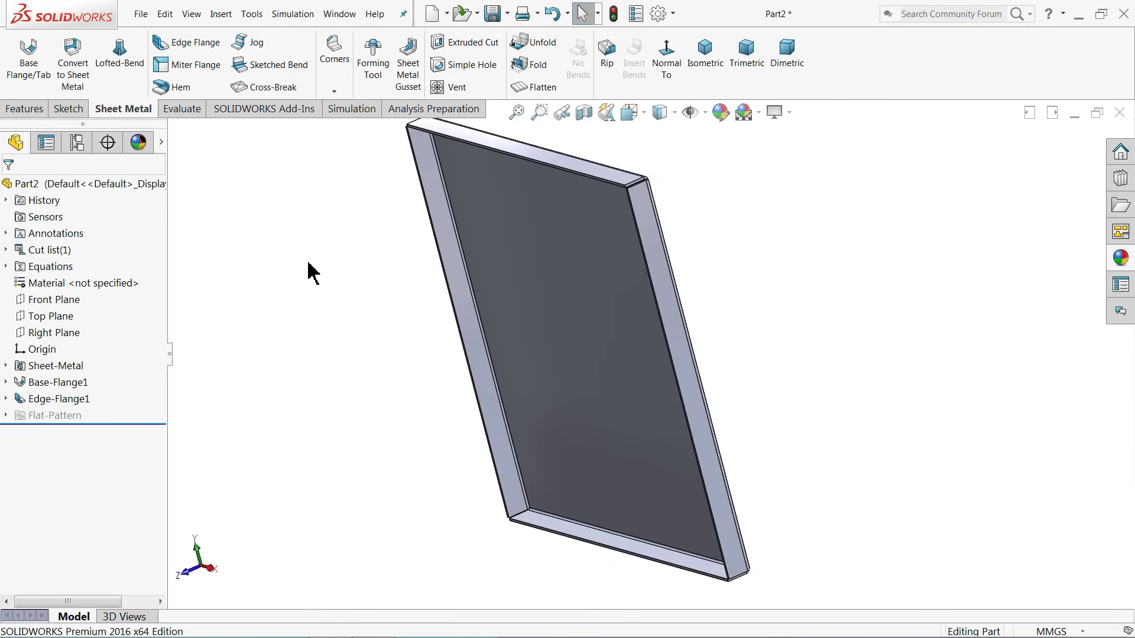
pyautogui.scroll(-2, 620, 349)
pyautogui.click(708, 318)
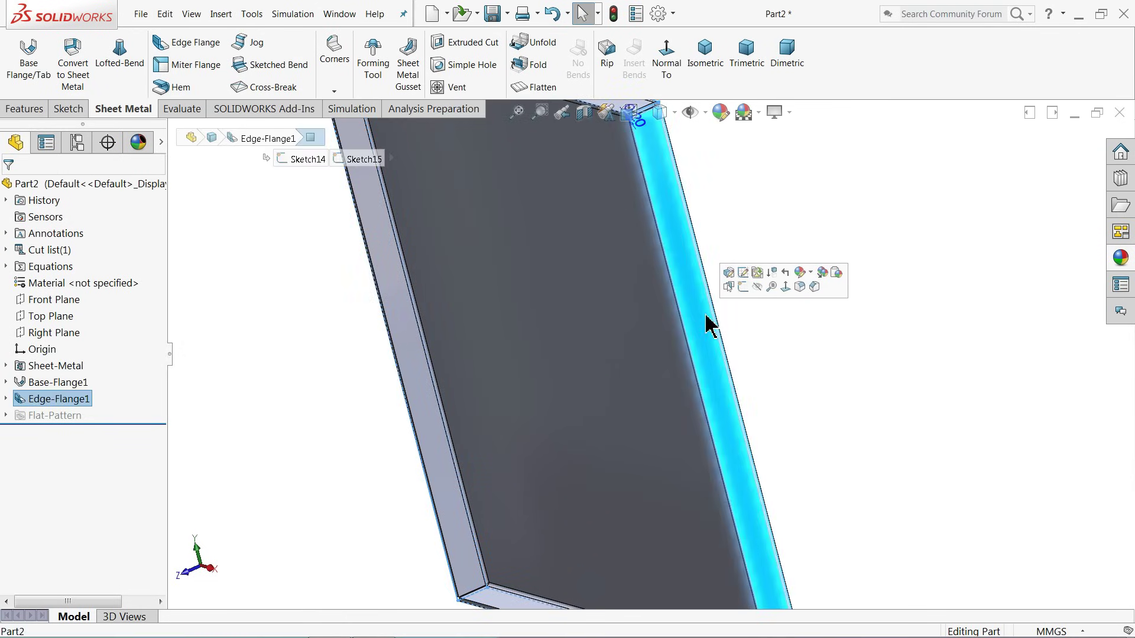
pyautogui.click(743, 286)
# Step: View the sketch face-on and draw a corner rectangle on the flange
pyautogui.click(659, 62)
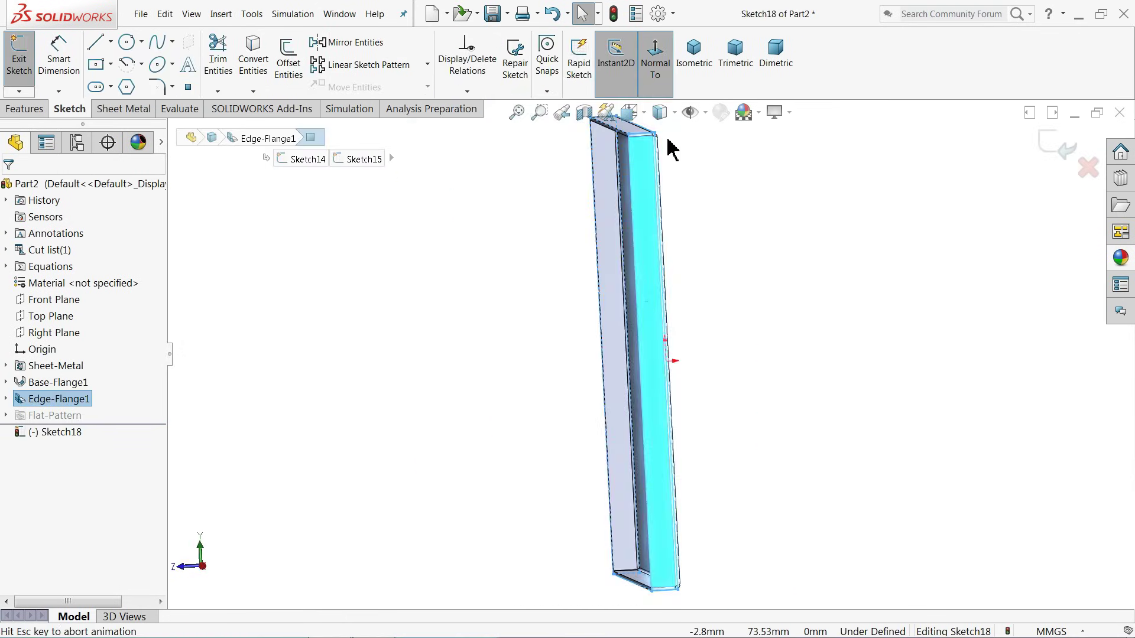
pyautogui.click(771, 261)
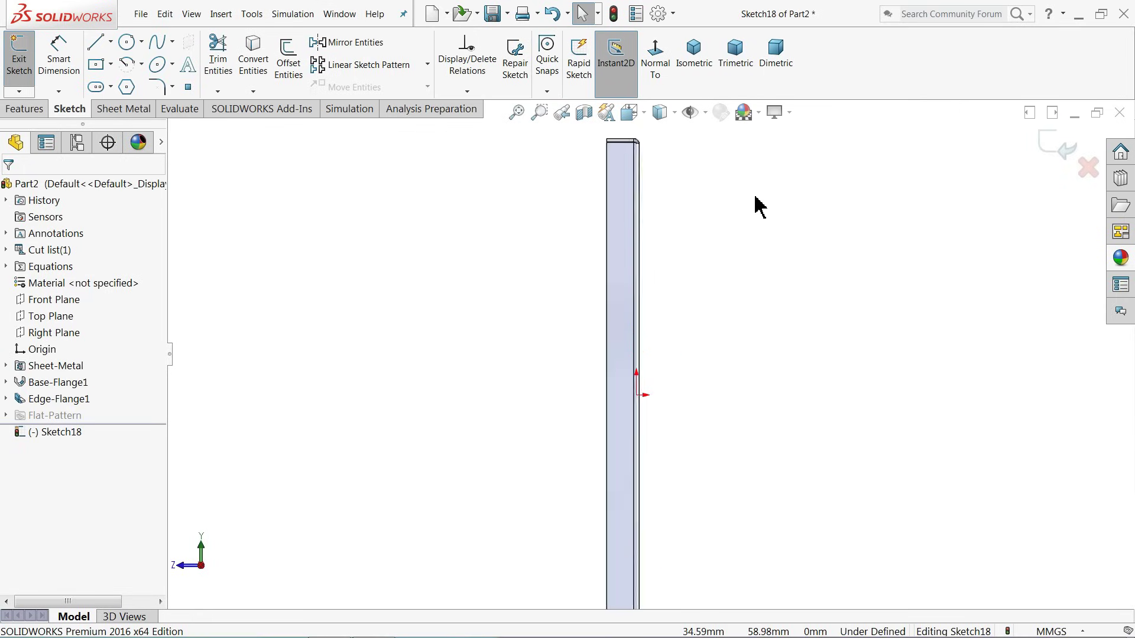
pyautogui.click(111, 64)
pyautogui.click(114, 85)
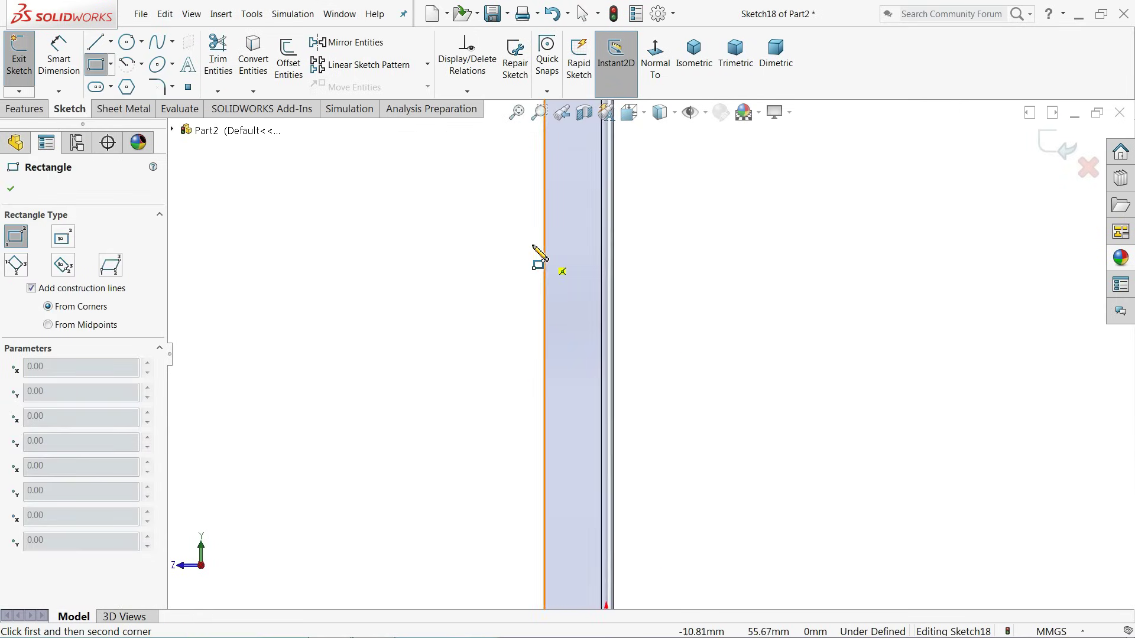
pyautogui.click(553, 269)
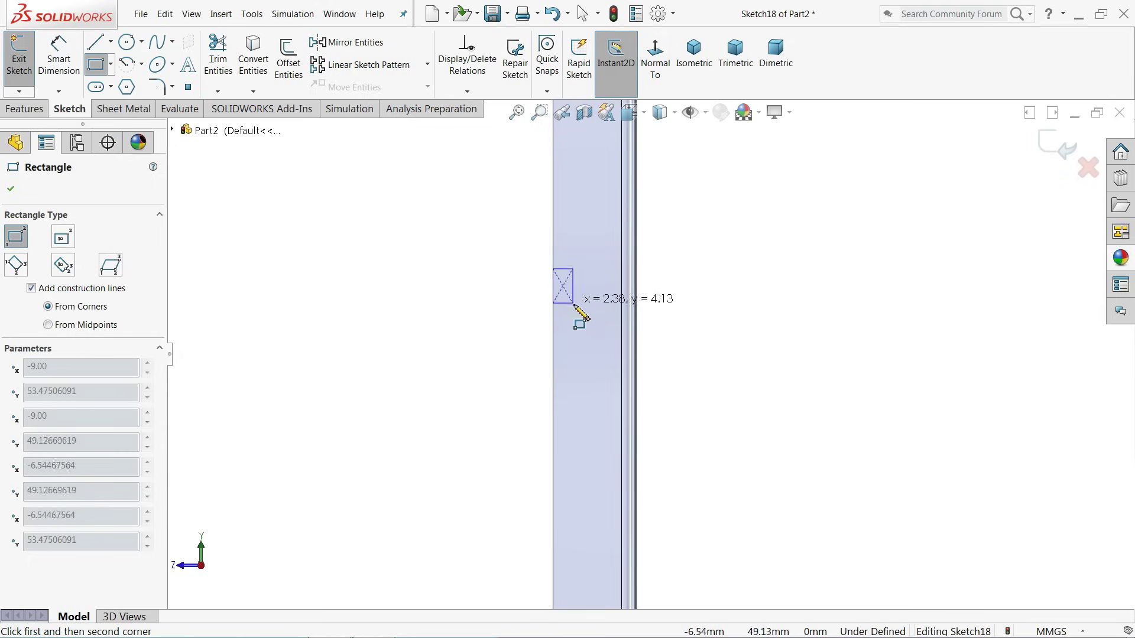
pyautogui.click(600, 379)
# Step: Dimension the rectangle to 6 mm wide and 10 mm high
pyautogui.click(60, 65)
pyautogui.scroll(-4, 547, 324)
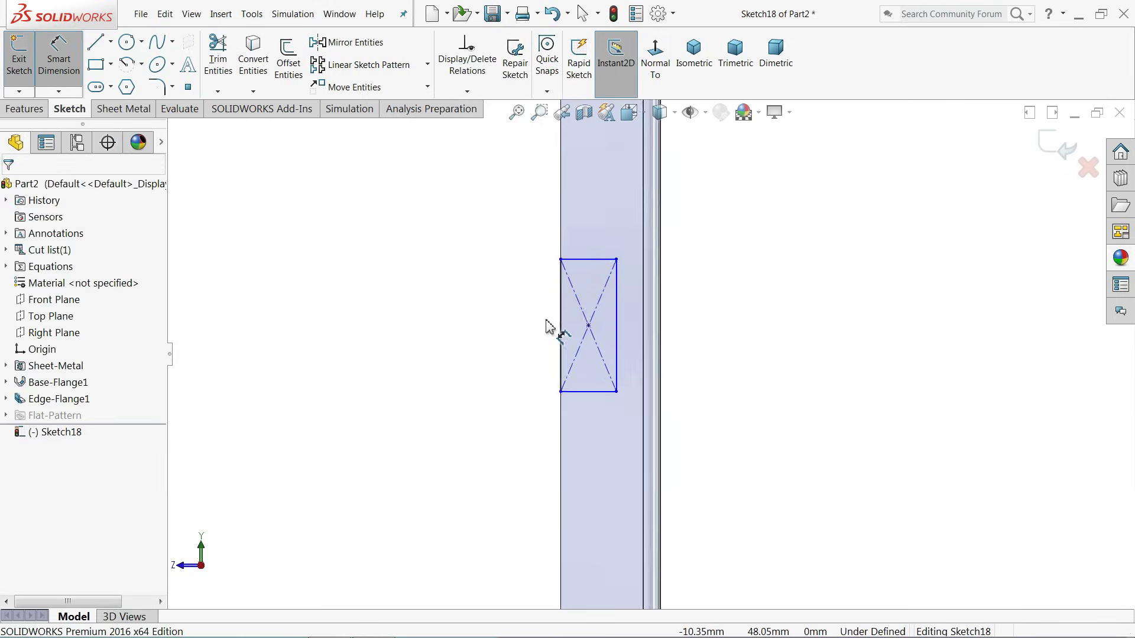
pyautogui.click(625, 230)
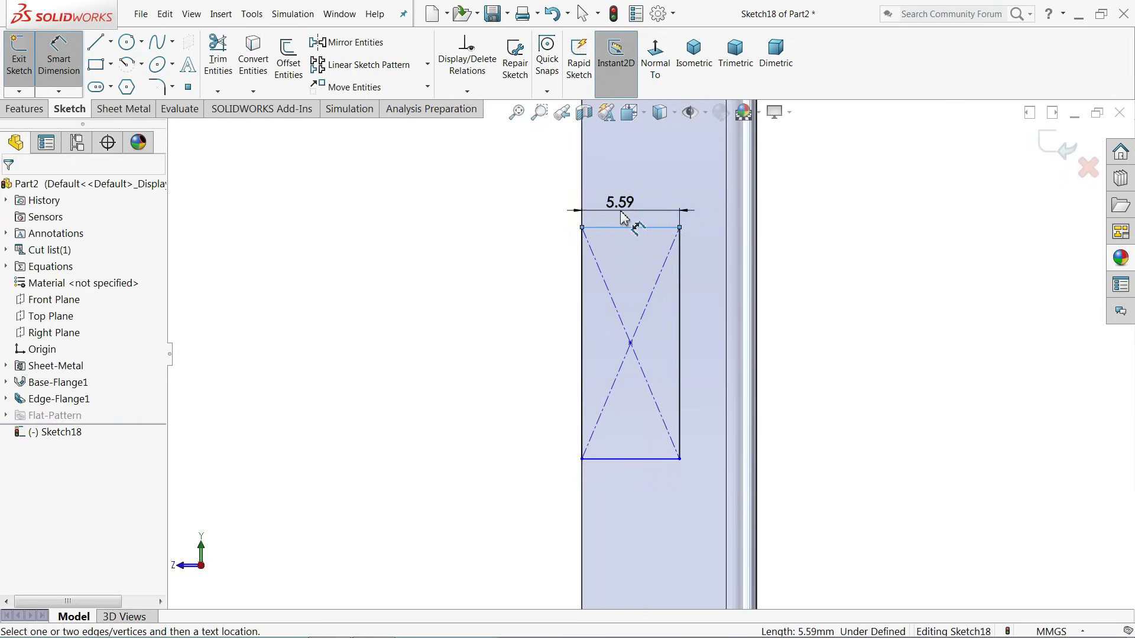
pyautogui.click(625, 213)
pyautogui.write('6')
pyautogui.press('Return')
pyautogui.click(686, 311)
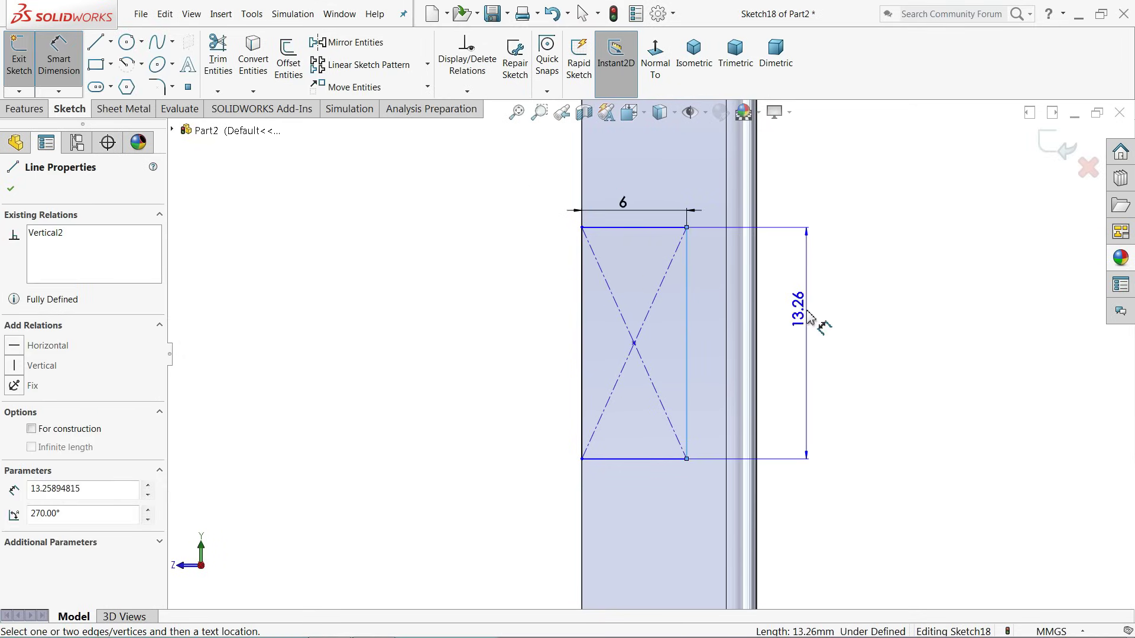
pyautogui.click(808, 318)
pyautogui.write('10')
pyautogui.press('Return')
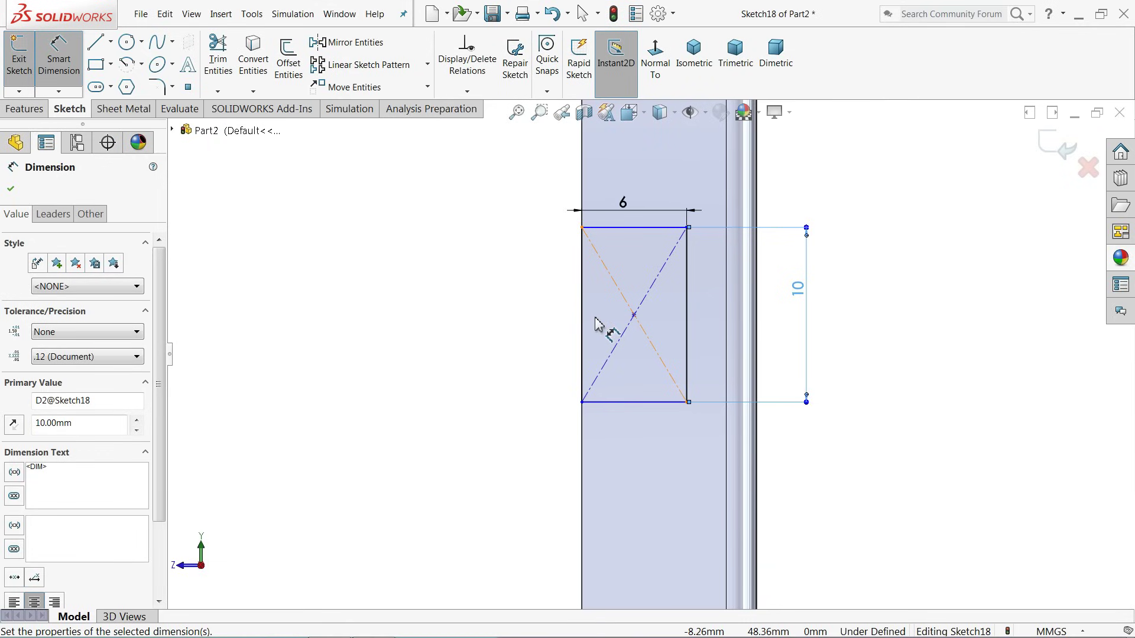
# Step: Dimension the rectangle's top 32.5 mm below the part's top edge
pyautogui.scroll(5, 571, 274)
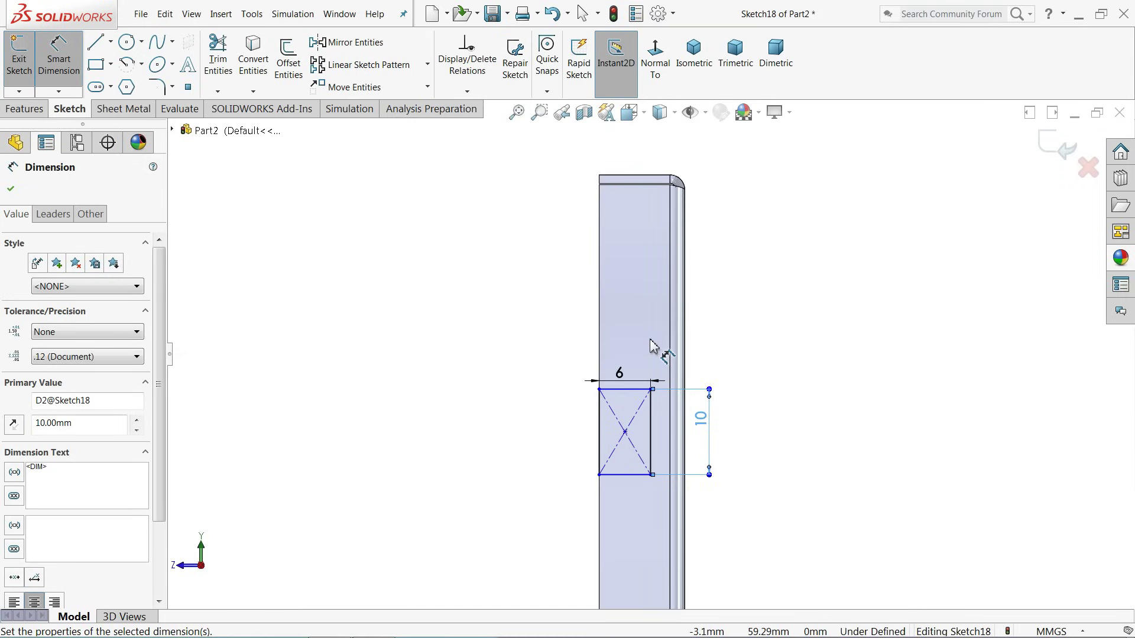
pyautogui.moveTo(635, 390); pyautogui.dragTo(646, 197)
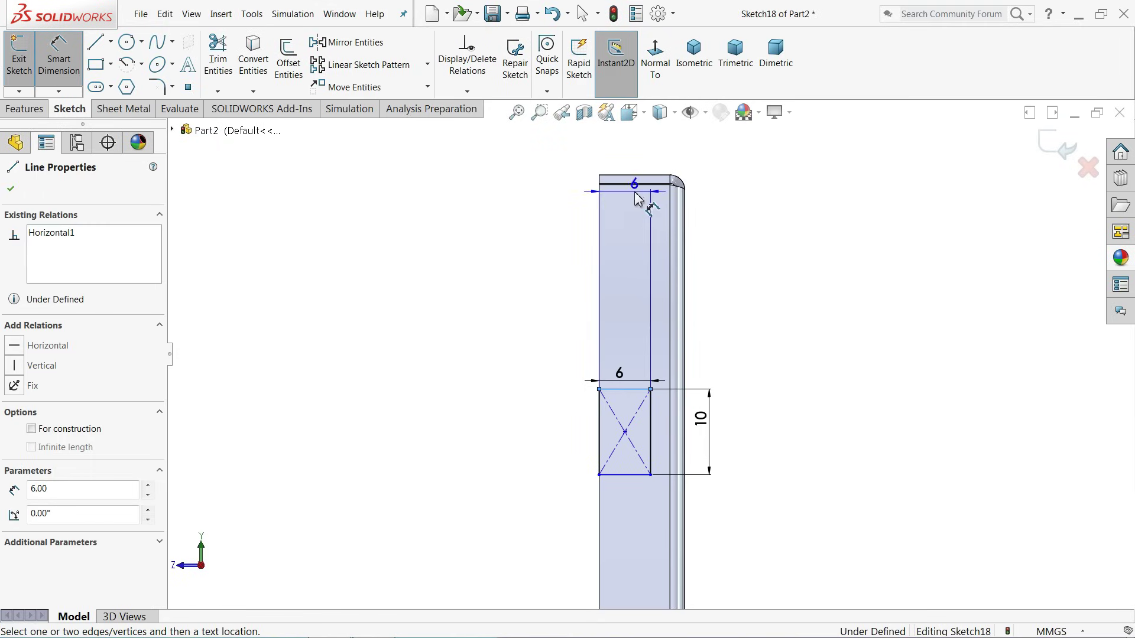
pyautogui.scroll(-3, 641, 195)
pyautogui.click(639, 213)
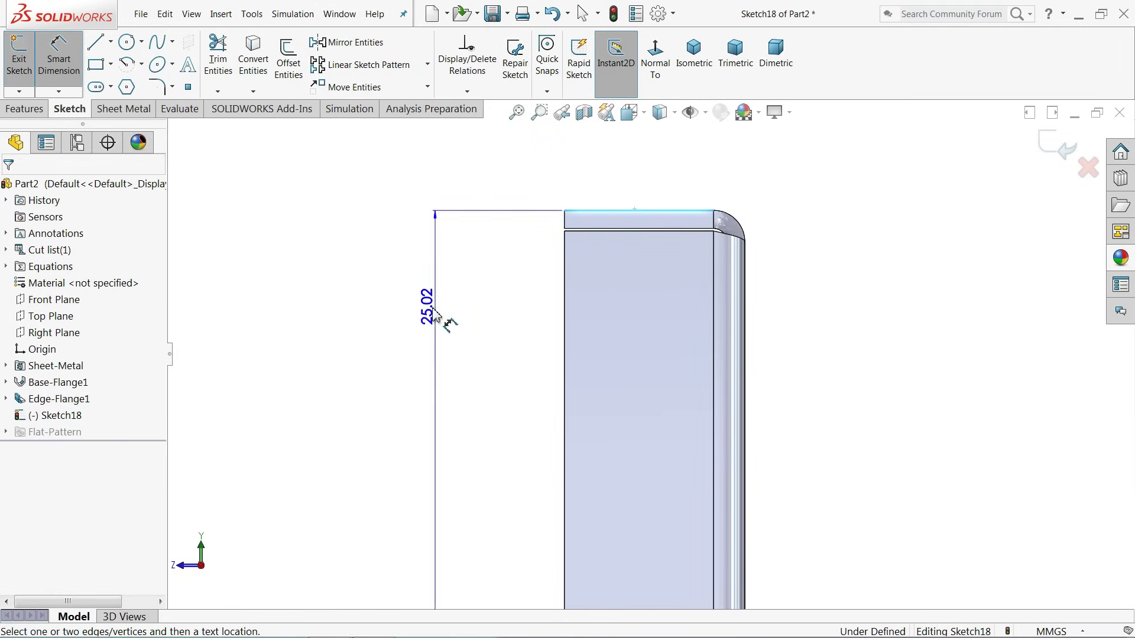
pyautogui.scroll(3, 449, 331)
pyautogui.click(517, 383)
pyautogui.write('2')
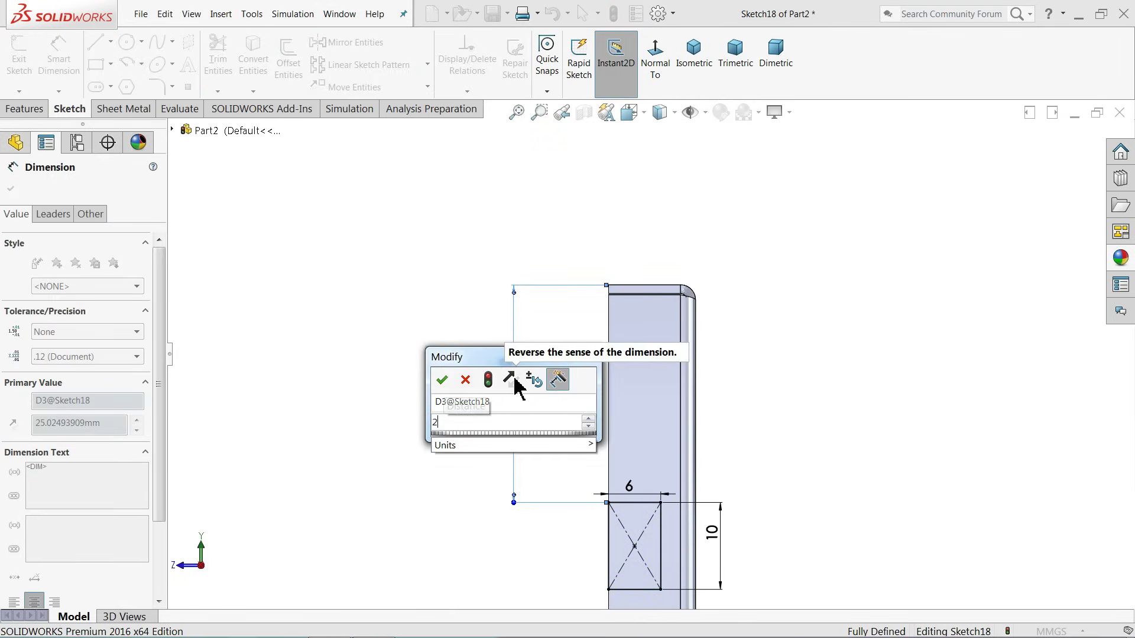
pyautogui.write('=32.5')
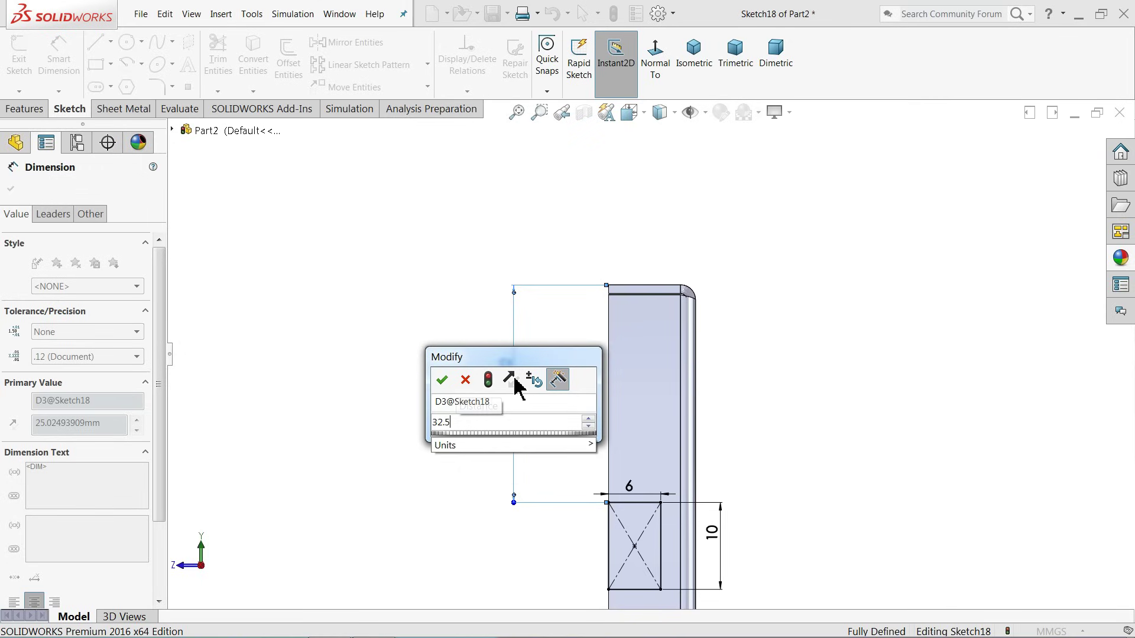
pyautogui.press('Return')
pyautogui.scroll(3, 514, 383)
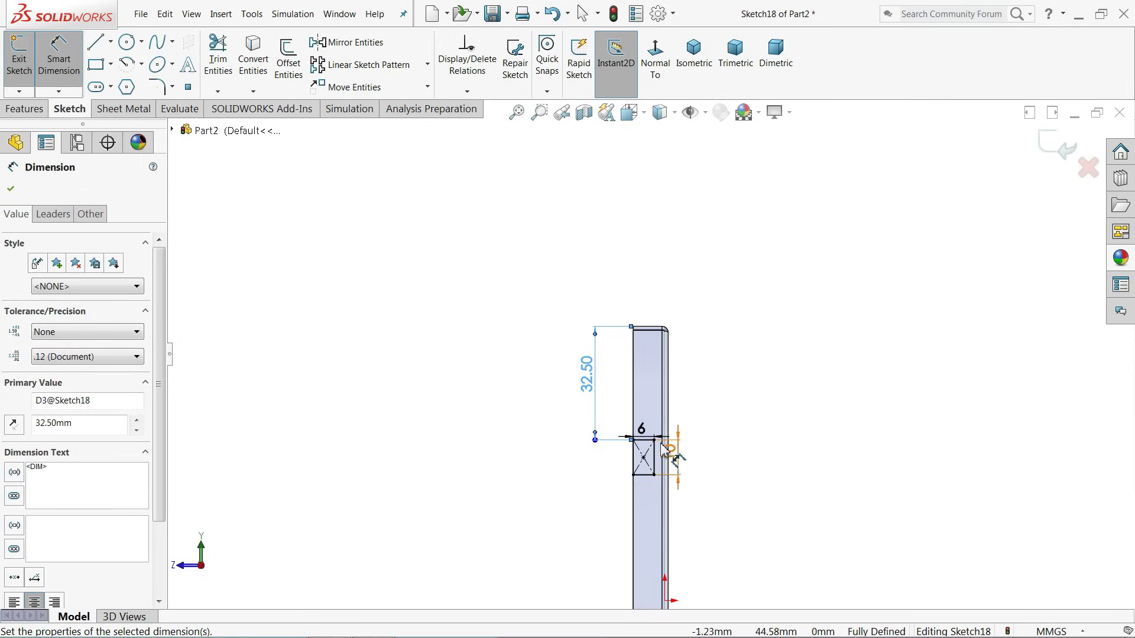
pyautogui.scroll(-3, 660, 448)
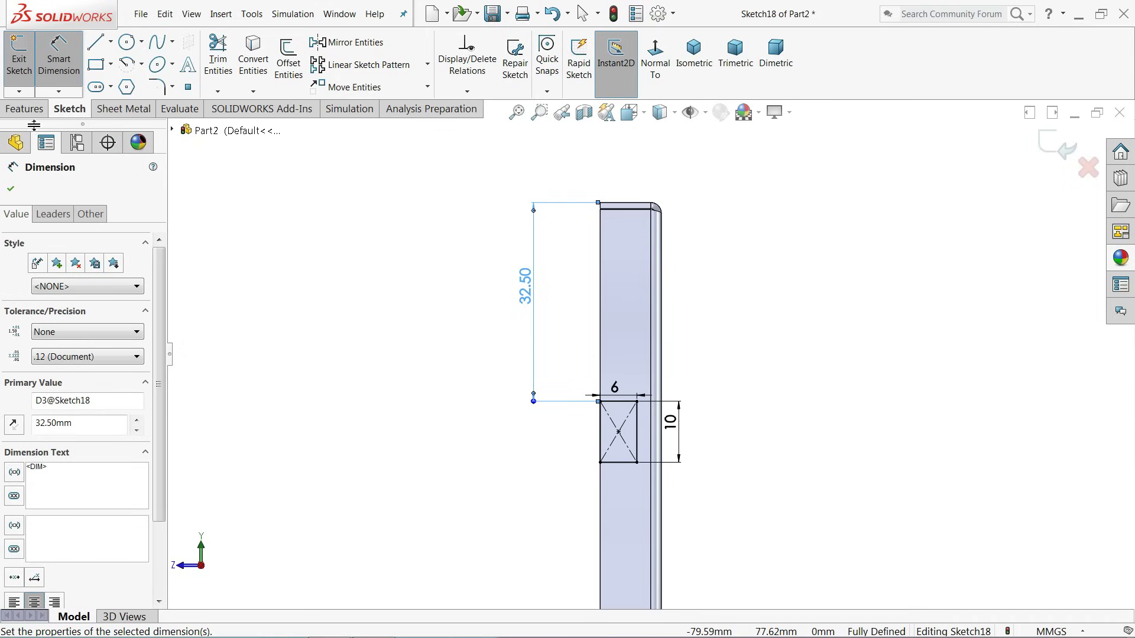
# Step: Extrude the 6 × 10 rectangle 8 mm into a Boss-Extrude block
pyautogui.click(24, 110)
pyautogui.click(23, 70)
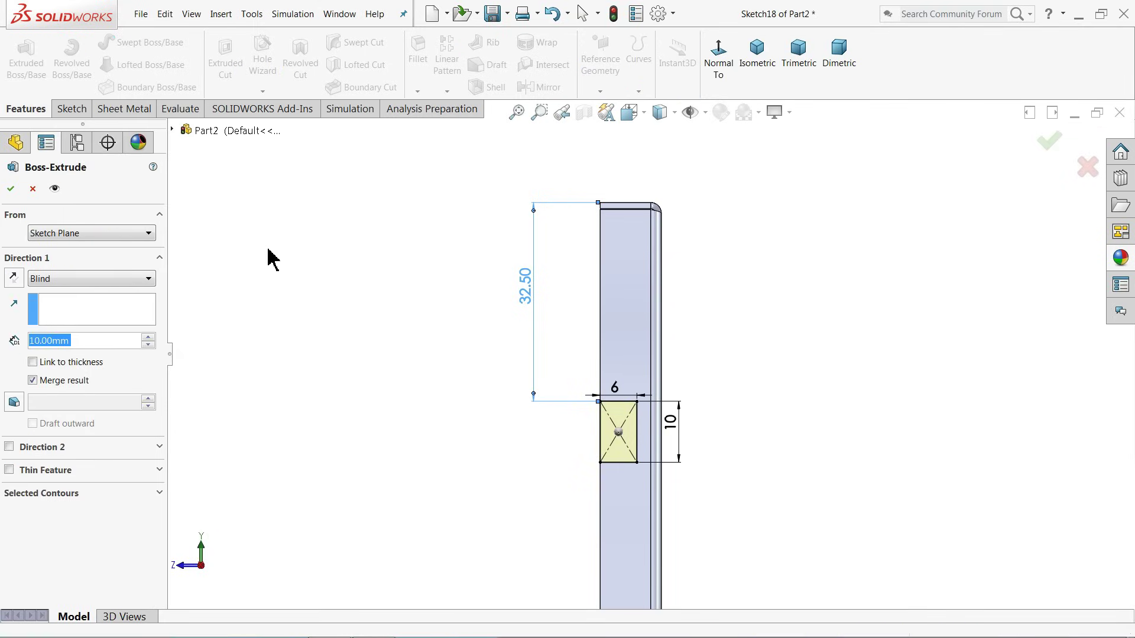
pyautogui.write('8')
pyautogui.press('Return')
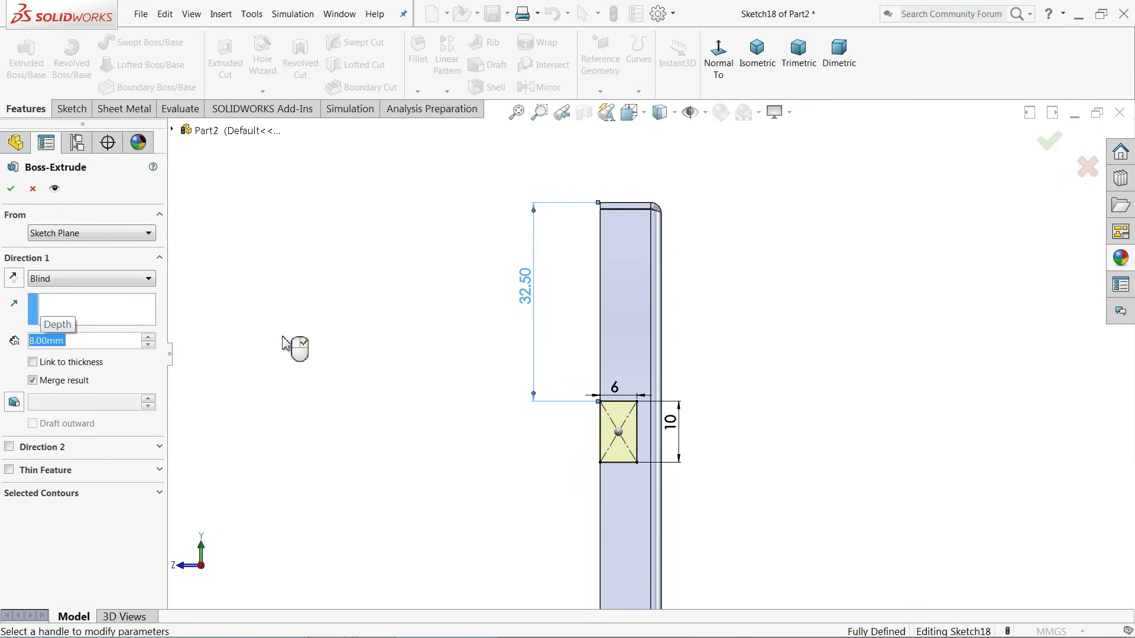
pyautogui.scroll(-1, 426, 349)
pyautogui.moveTo(561, 333)
pyautogui.mouseDown(button='middle')
pyautogui.moveTo(544, 367)
pyautogui.moveTo(704, 481)
pyautogui.mouseUp(button='middle')
pyautogui.scroll(-4, 697, 438)
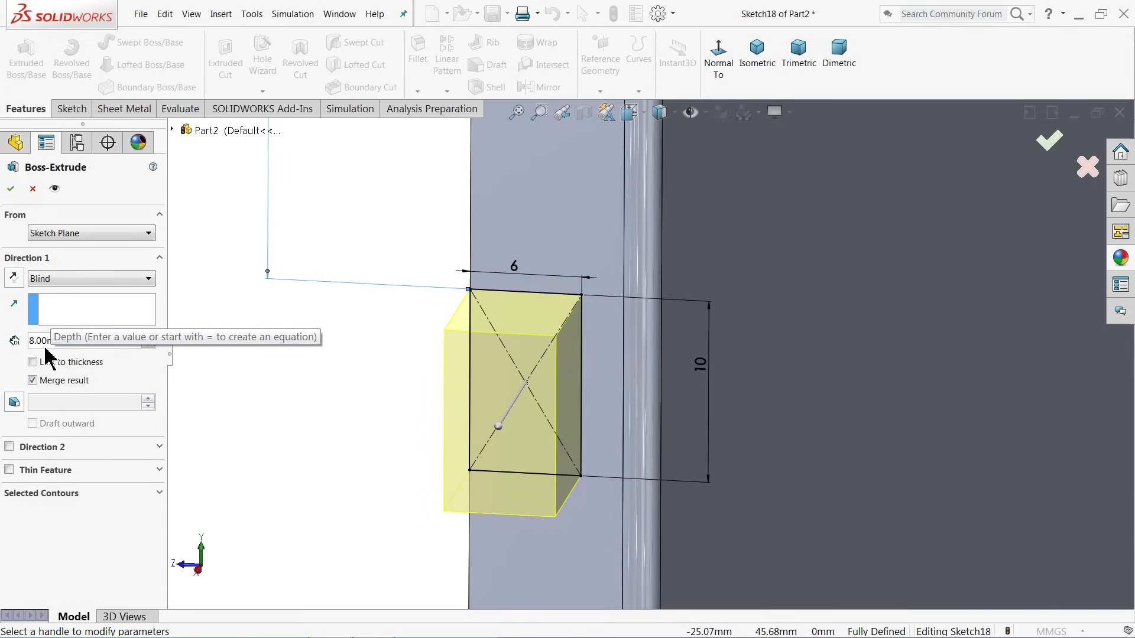
pyautogui.click(15, 193)
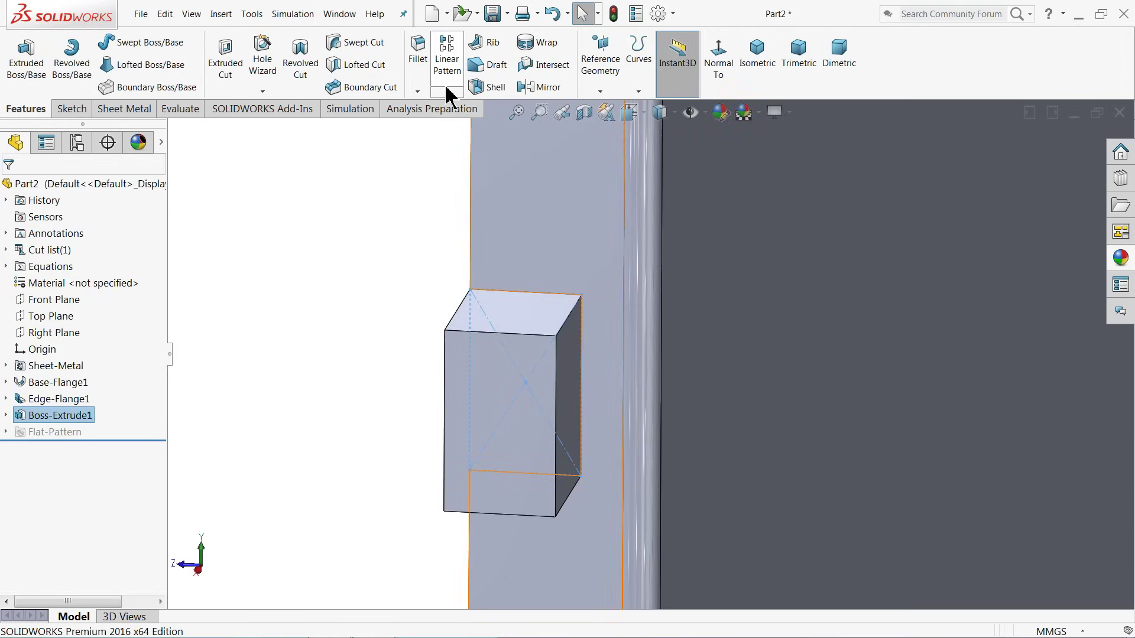
# Step: Apply a full round fillet using the block's right, front and left faces
pyautogui.click(418, 58)
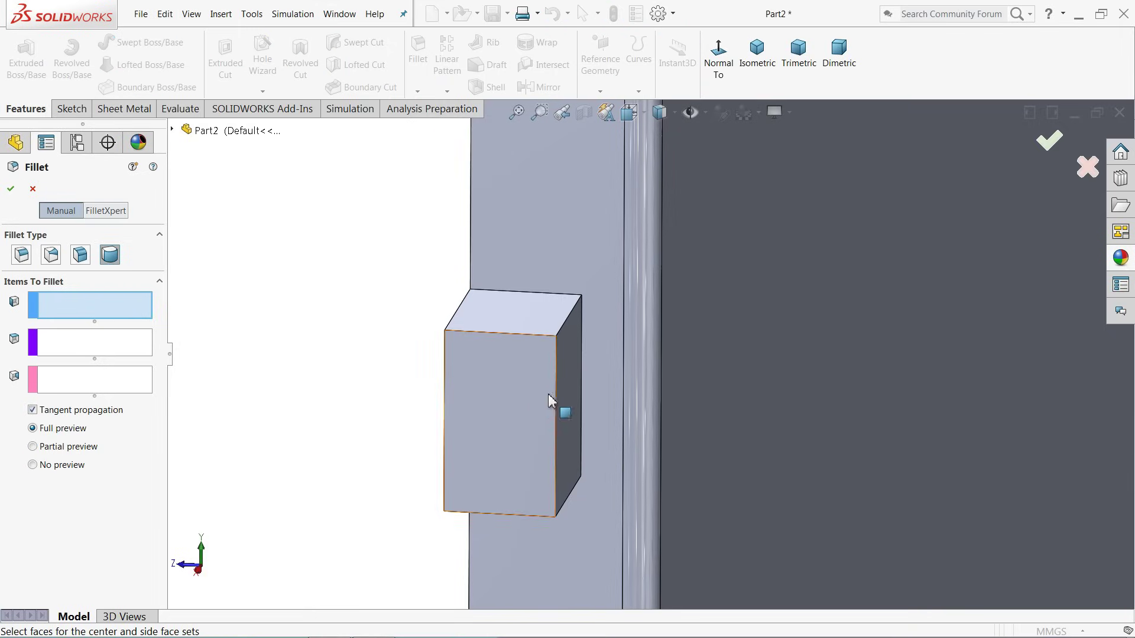
pyautogui.click(567, 400)
pyautogui.click(142, 355)
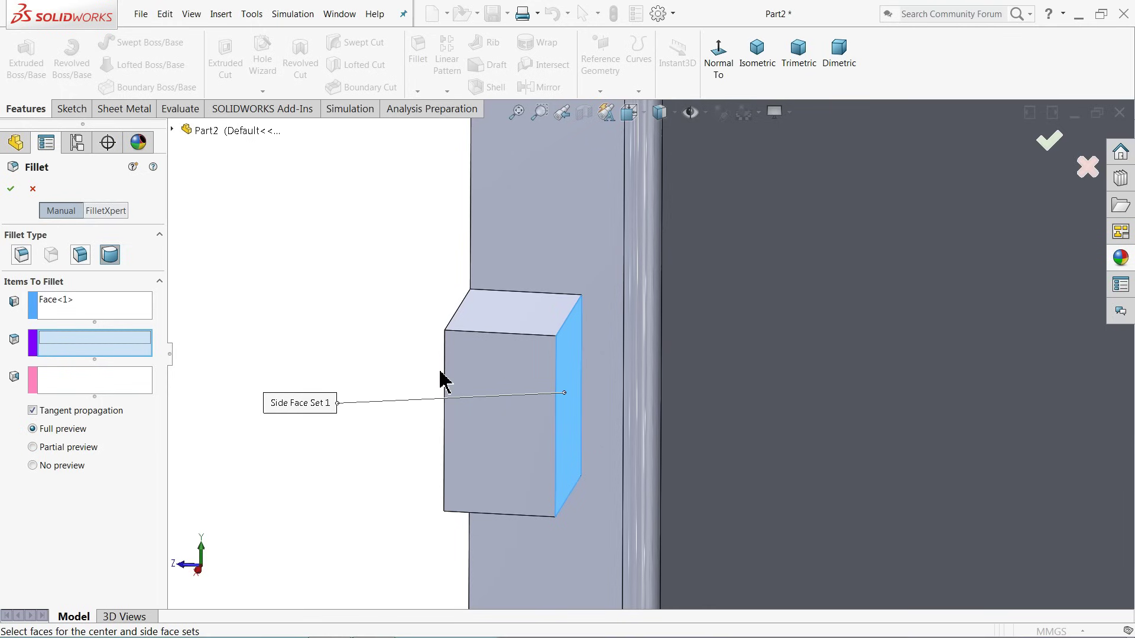
pyautogui.click(480, 384)
pyautogui.click(135, 387)
pyautogui.moveTo(215, 387); pyautogui.dragTo(499, 380, button='middle')
pyautogui.click(437, 352)
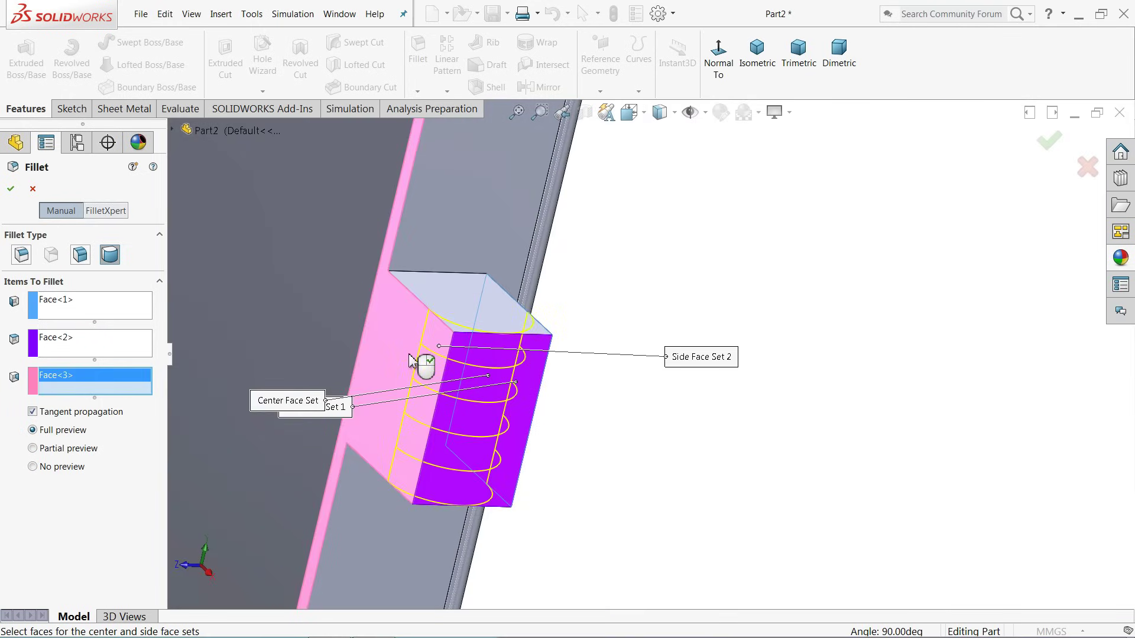
pyautogui.click(11, 189)
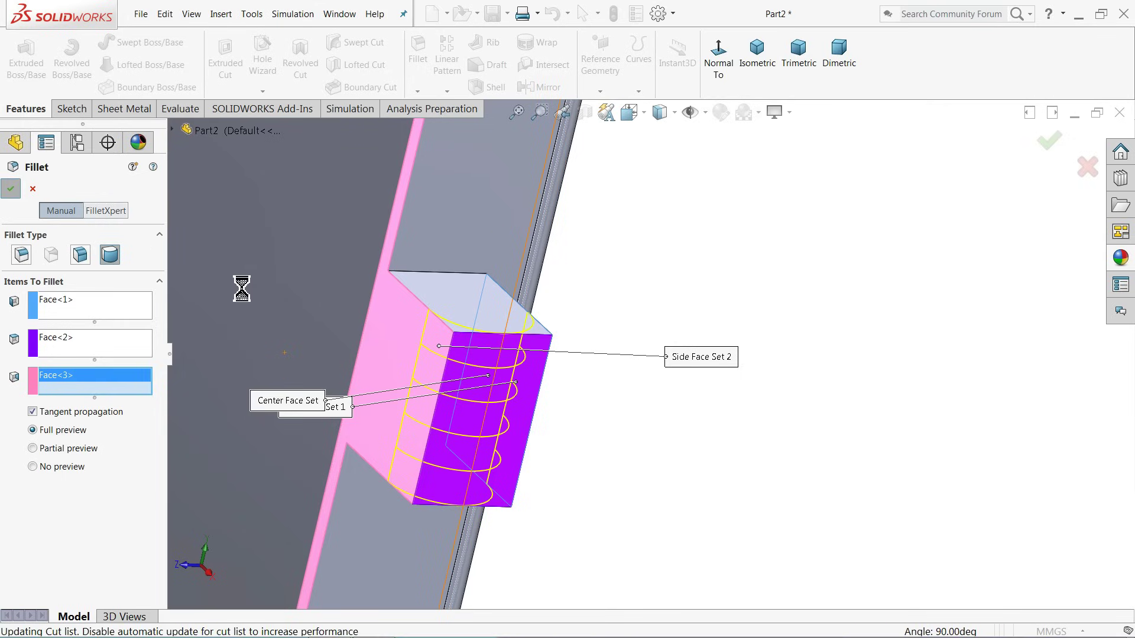
pyautogui.moveTo(443, 385); pyautogui.dragTo(470, 433, button='middle')
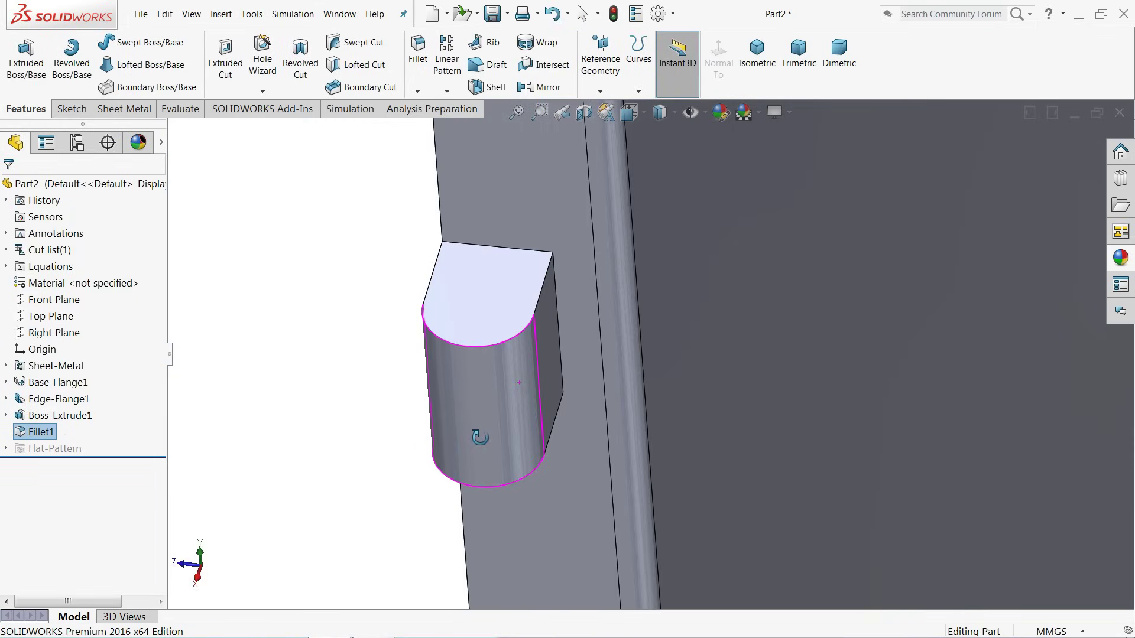
pyautogui.scroll(-3, 529, 309)
pyautogui.scroll(6, 506, 355)
pyautogui.moveTo(613, 421); pyautogui.dragTo(674, 325, button='middle')
pyautogui.scroll(-3, 637, 327)
# Step: Sketch a 3.05 mm diameter circle on the lug's end face
pyautogui.click(637, 327)
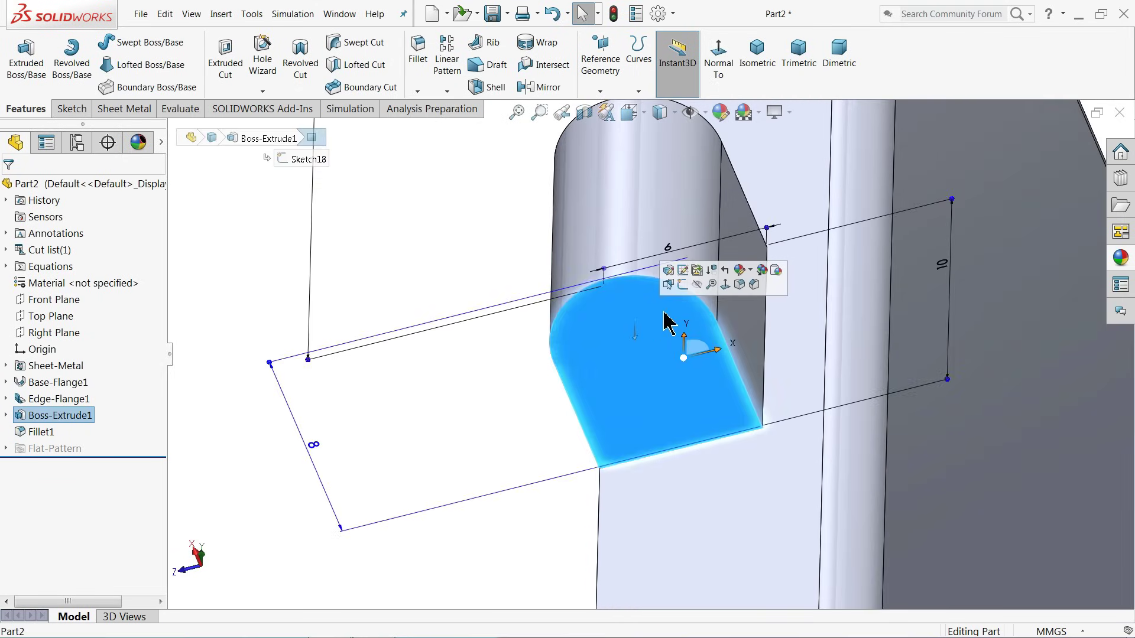
pyautogui.click(684, 286)
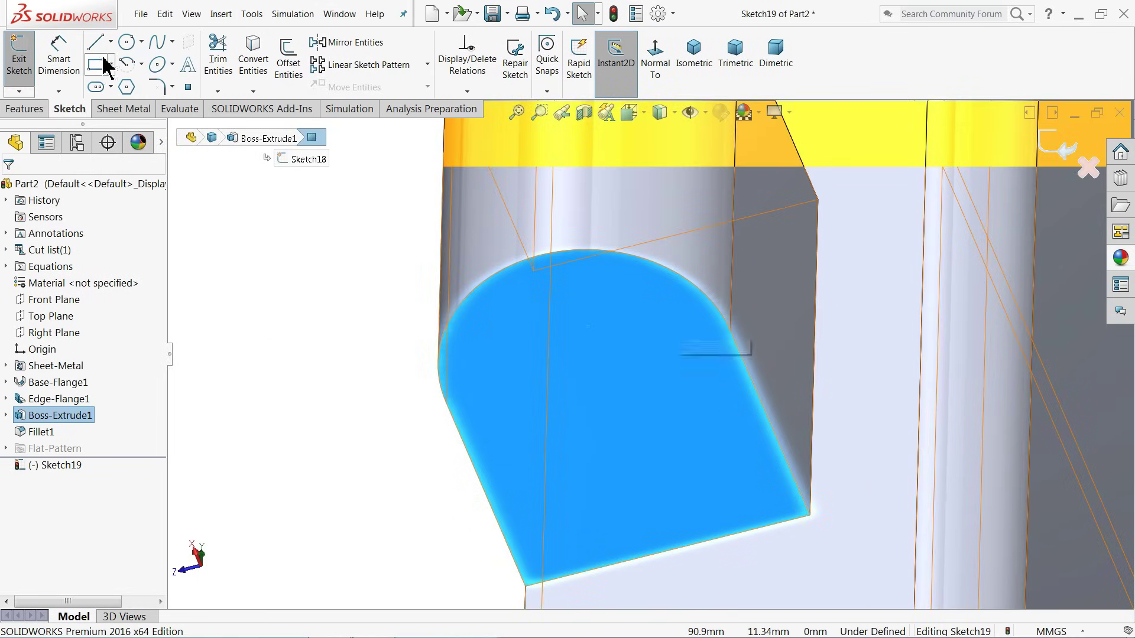
pyautogui.click(126, 45)
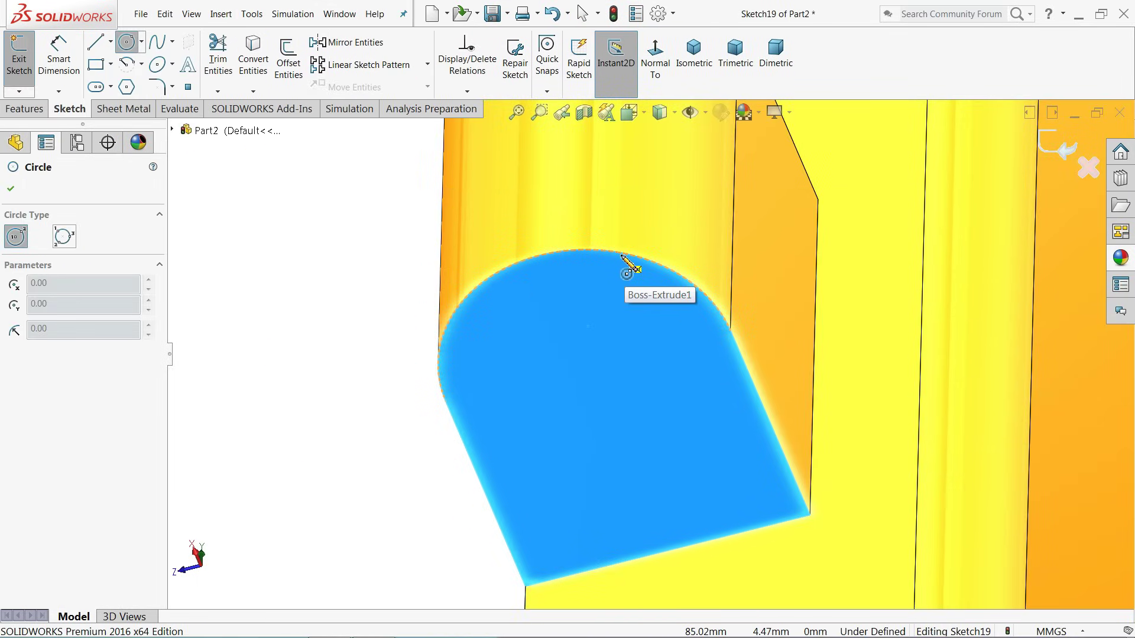
pyautogui.moveTo(588, 366); pyautogui.dragTo(598, 305)
pyautogui.scroll(-3, 588, 362)
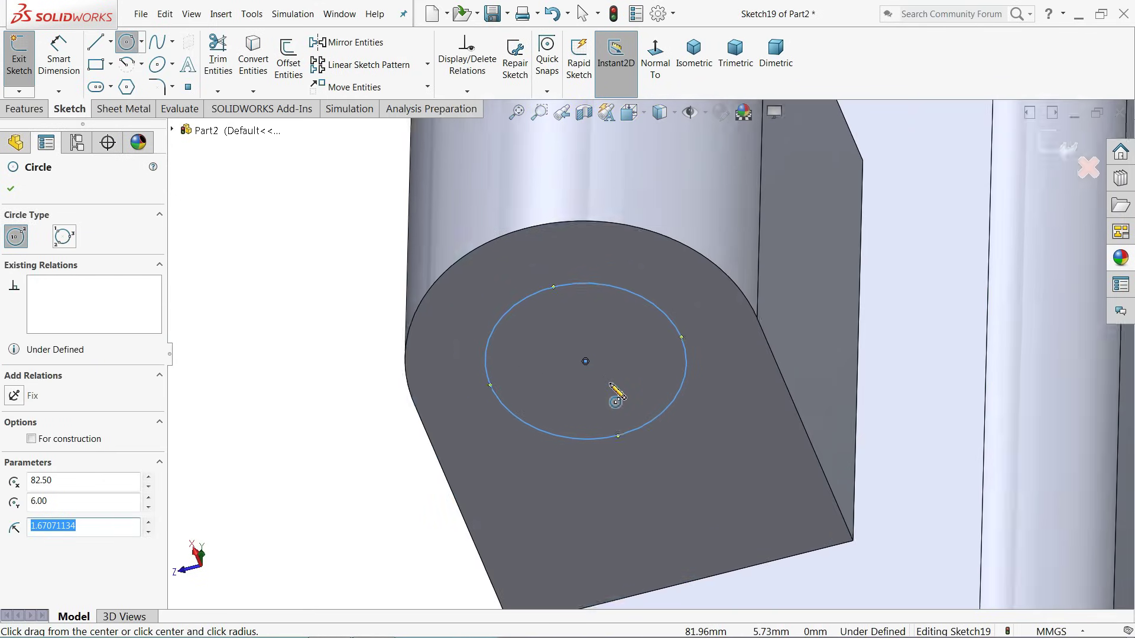
pyautogui.click(62, 65)
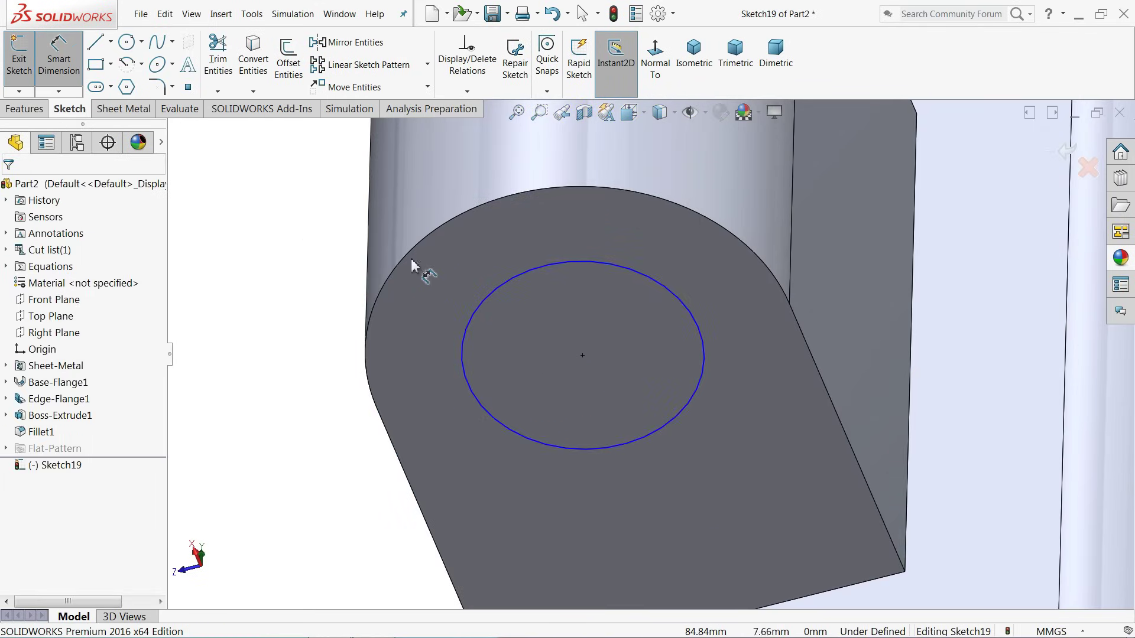
pyautogui.click(489, 289)
pyautogui.click(550, 248)
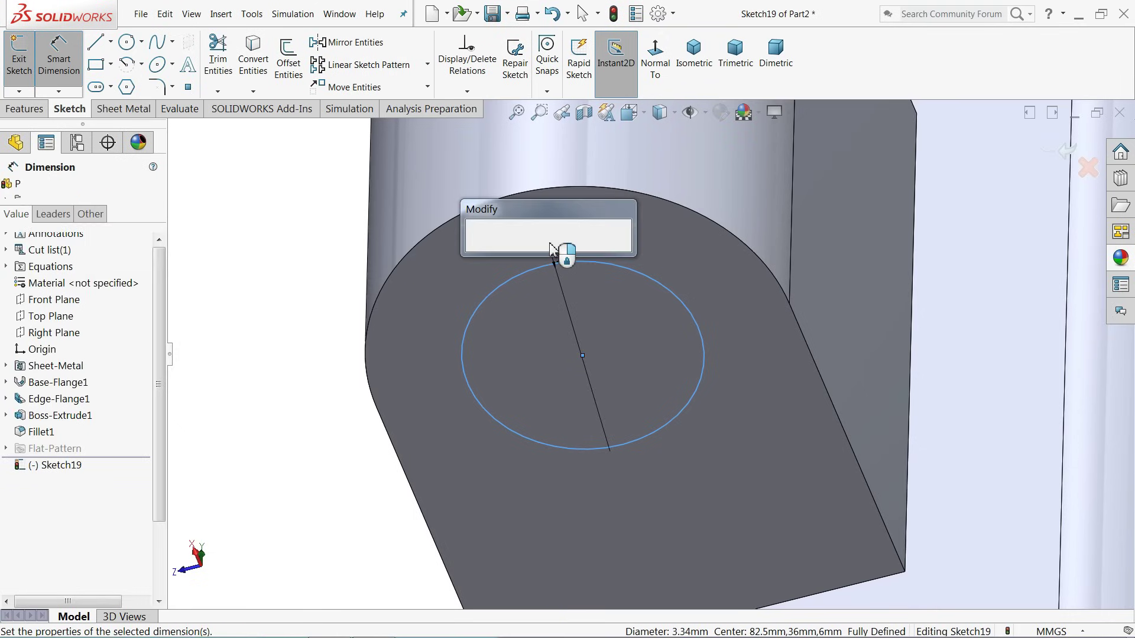
pyautogui.write('3.05')
pyautogui.press('Return')
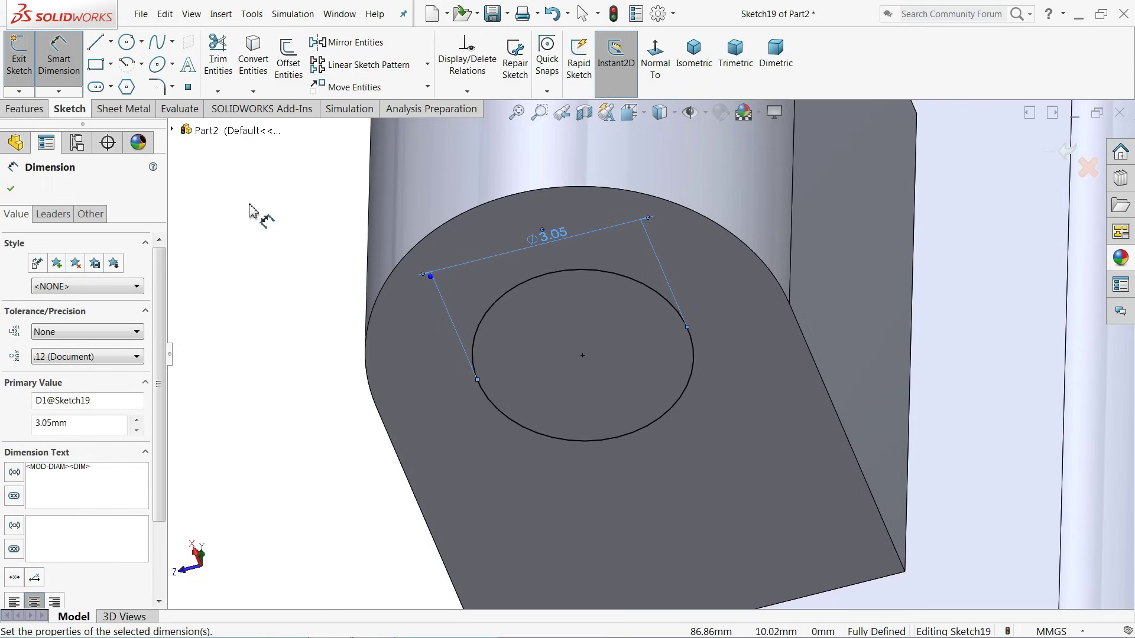
# Step: Cut the circle 2 mm deep with a blind Extruded Cut
pyautogui.click(23, 108)
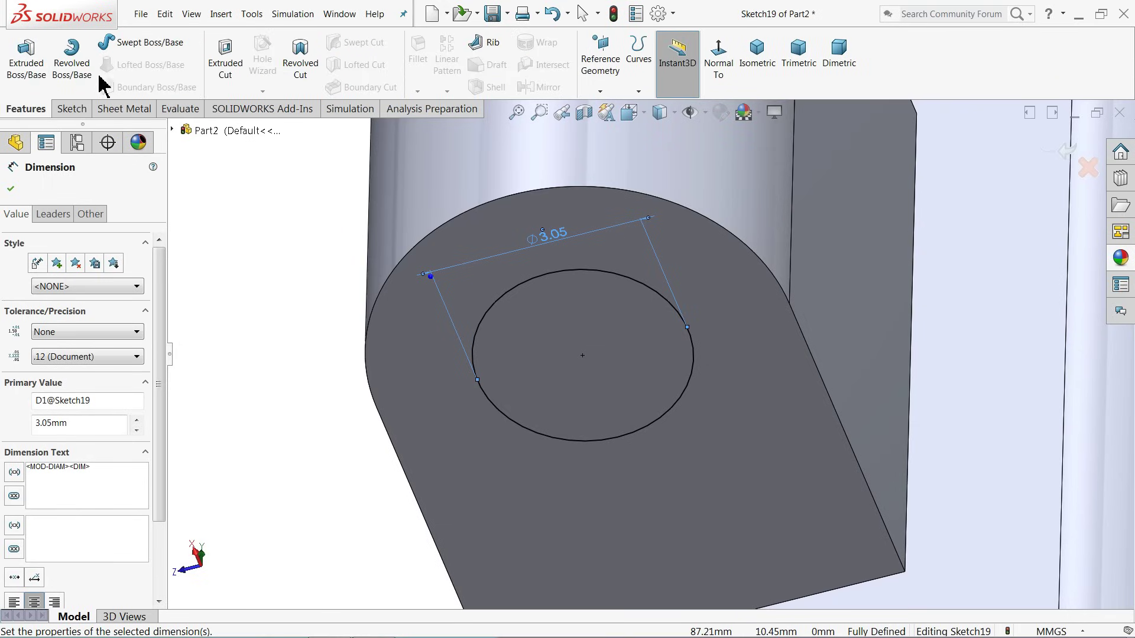
pyautogui.click(238, 71)
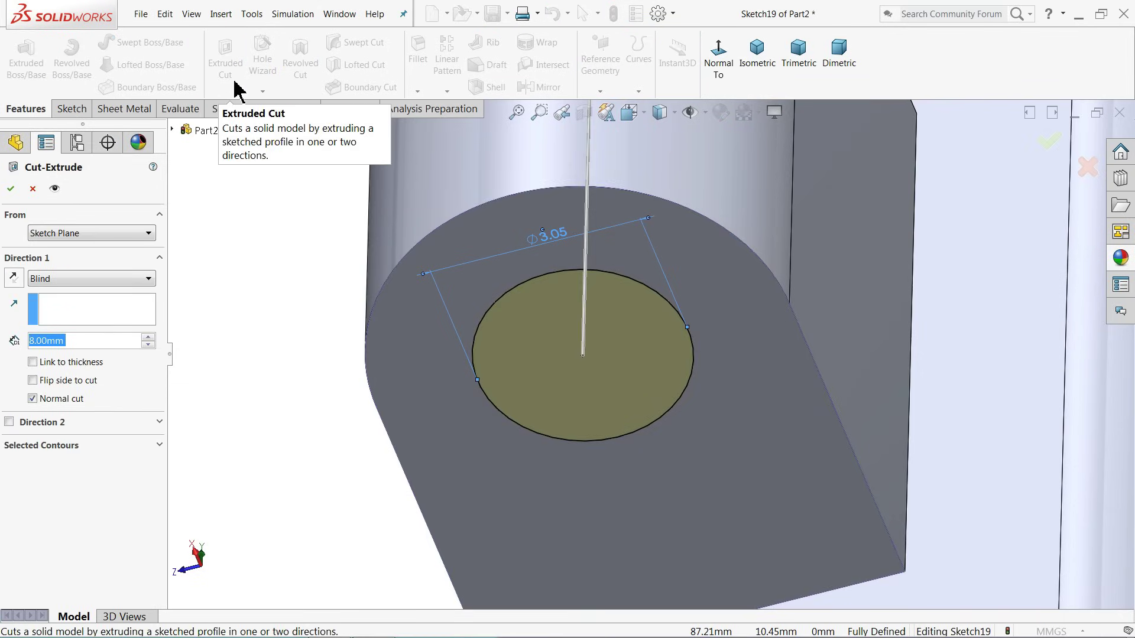
pyautogui.write('2')
pyautogui.press('Return')
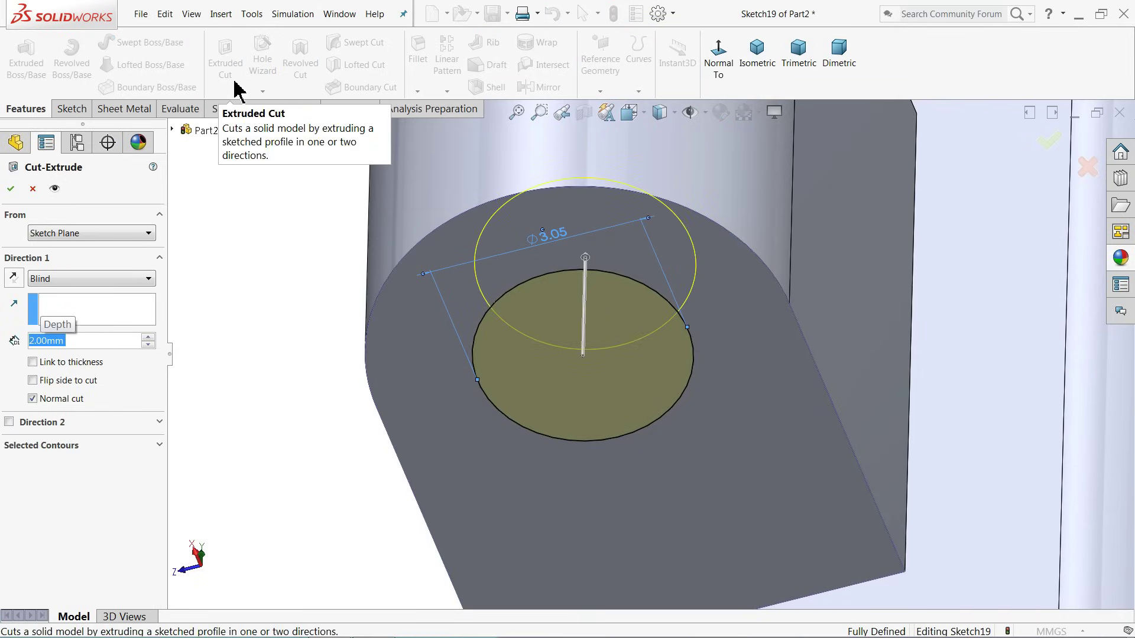
pyautogui.click(12, 189)
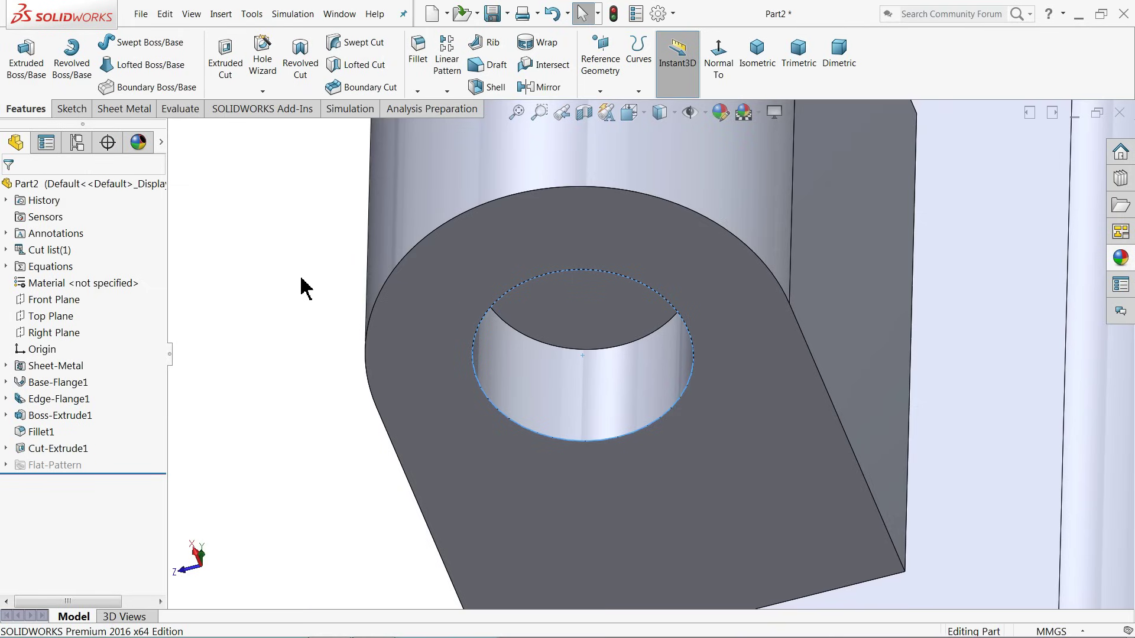
pyautogui.scroll(10, 614, 400)
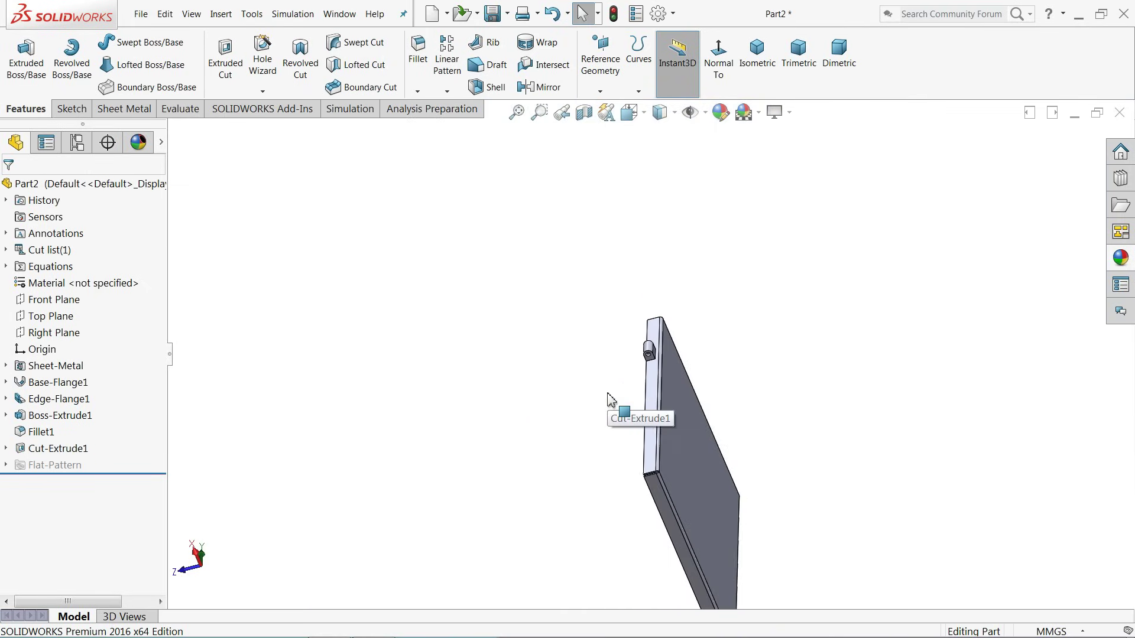
# Step: Start a linear pattern along the door's flange edge with 65 mm spacing
pyautogui.scroll(-3, 674, 384)
pyautogui.moveTo(622, 338); pyautogui.dragTo(567, 338, button='middle')
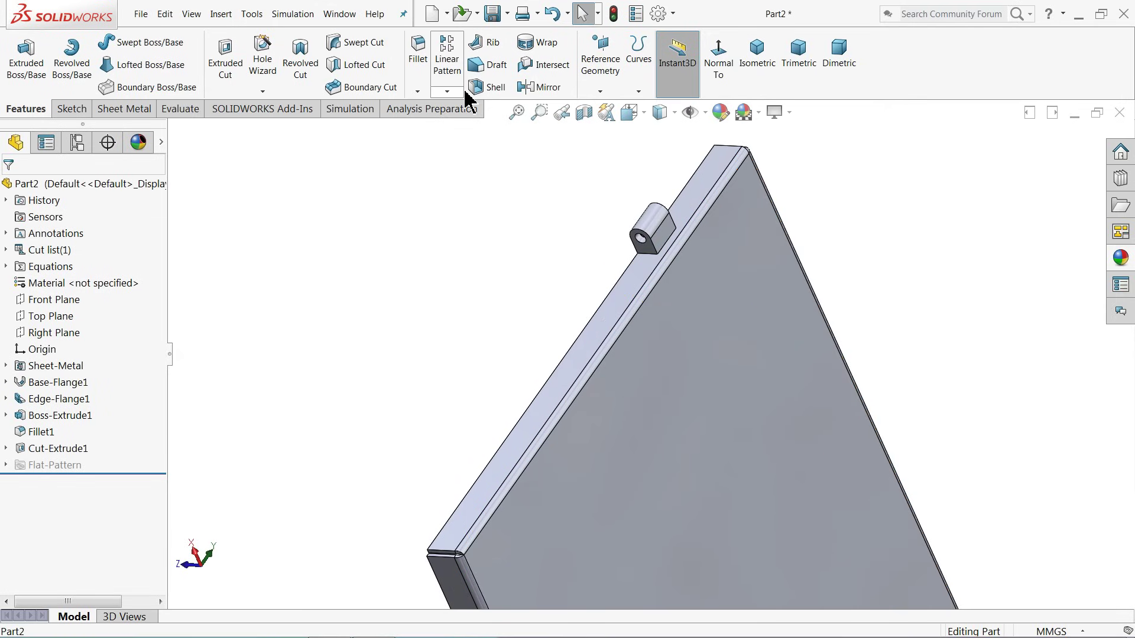
pyautogui.click(446, 72)
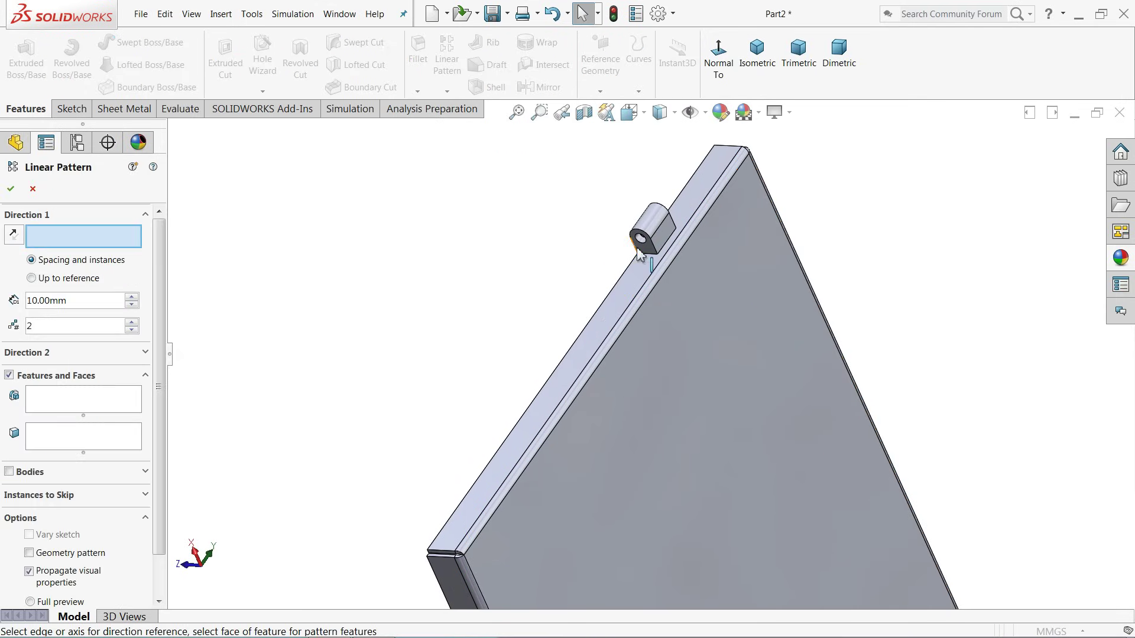
pyautogui.scroll(-5, 667, 289)
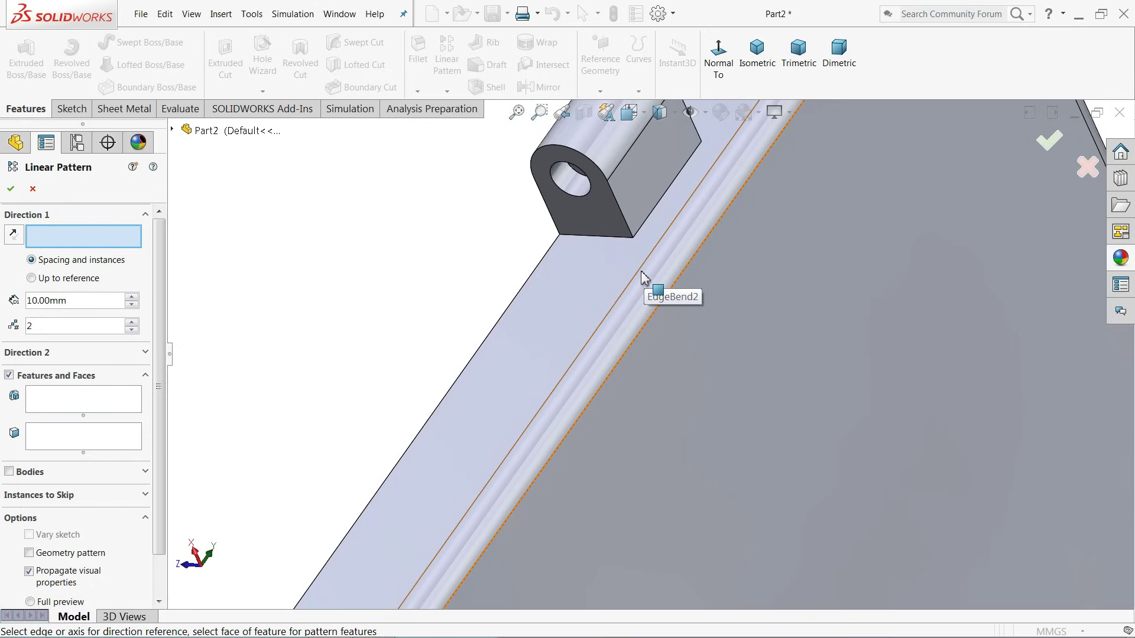
pyautogui.click(641, 278)
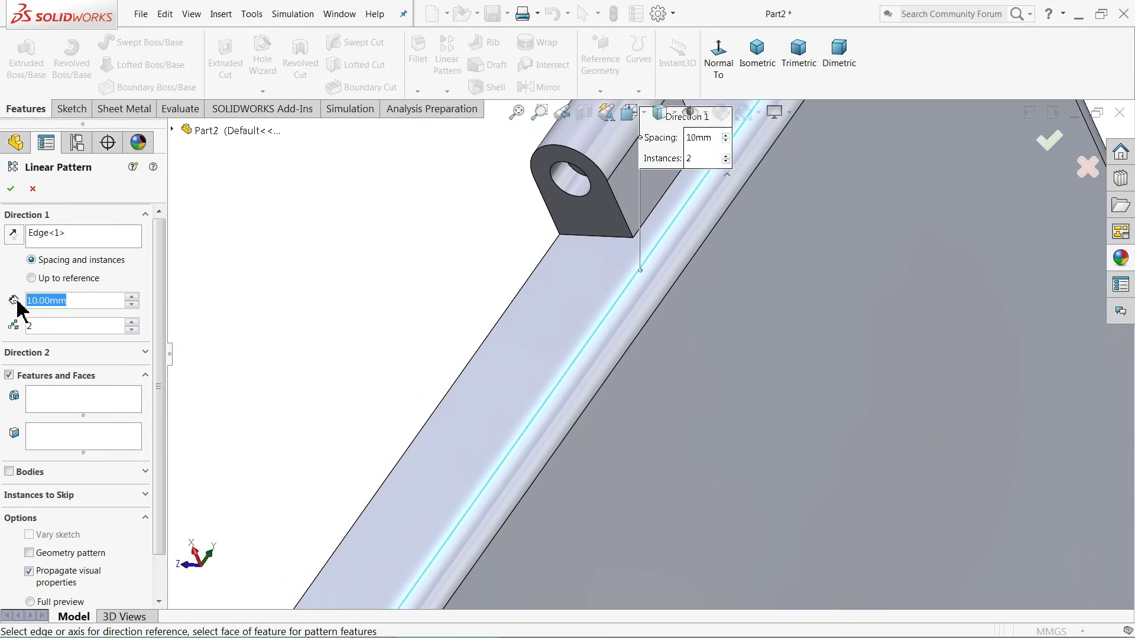
pyautogui.write('65')
pyautogui.press('Return')
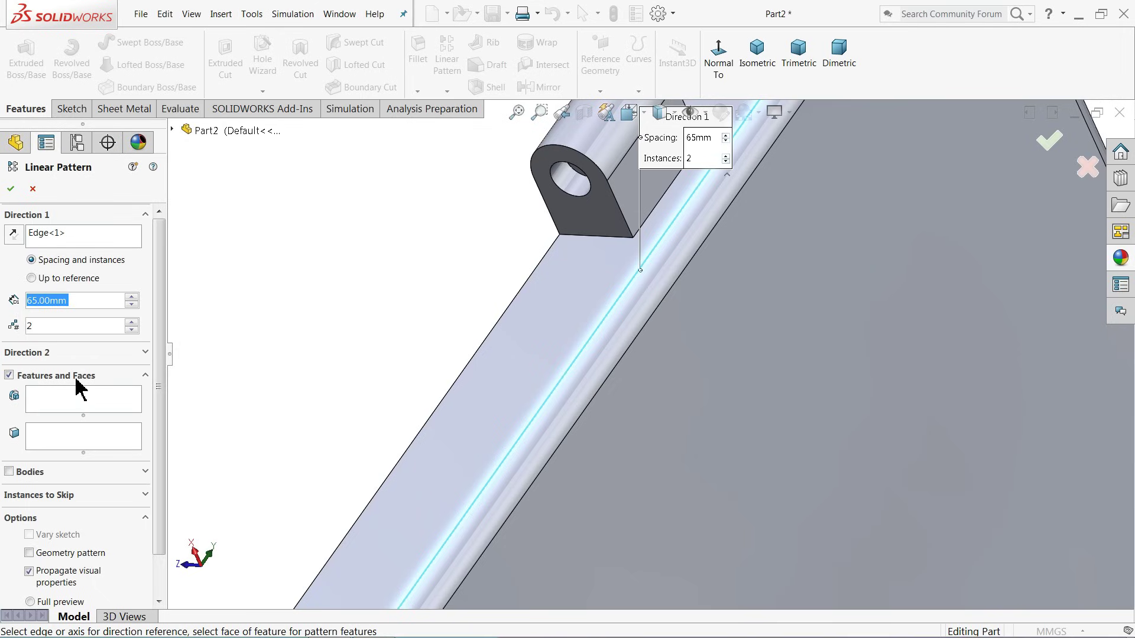
# Step: Pattern Boss-Extrude1, Fillet1 and Cut-Extrude1 to create a second lug, then view the back face
pyautogui.click(61, 402)
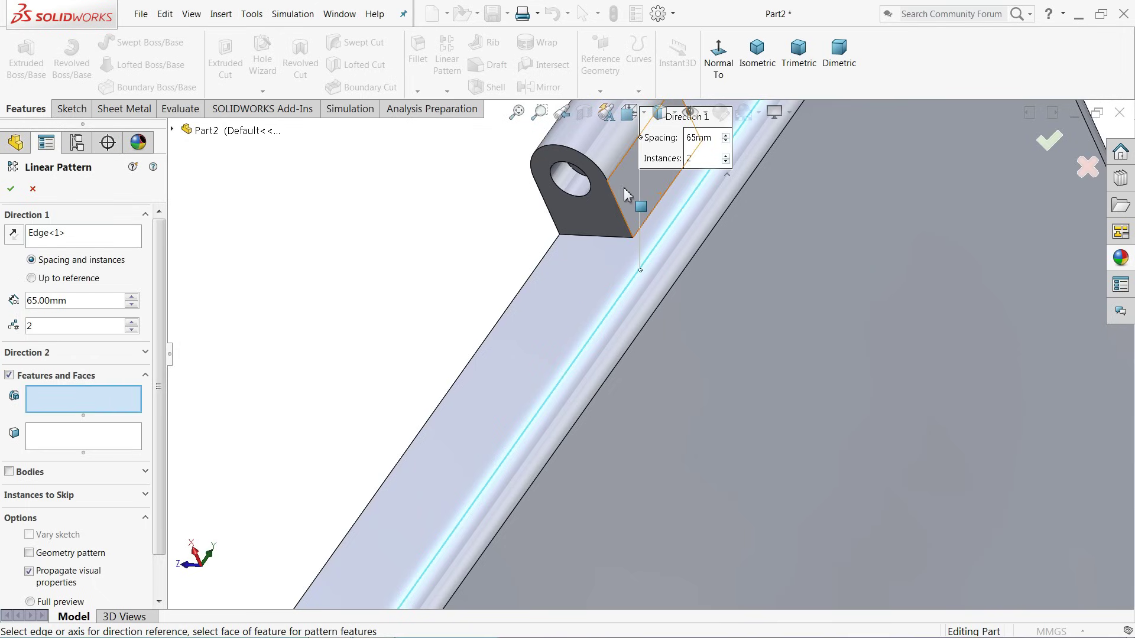
pyautogui.click(608, 239)
pyautogui.moveTo(609, 239); pyautogui.dragTo(591, 266, button='middle')
pyautogui.scroll(-3, 626, 284)
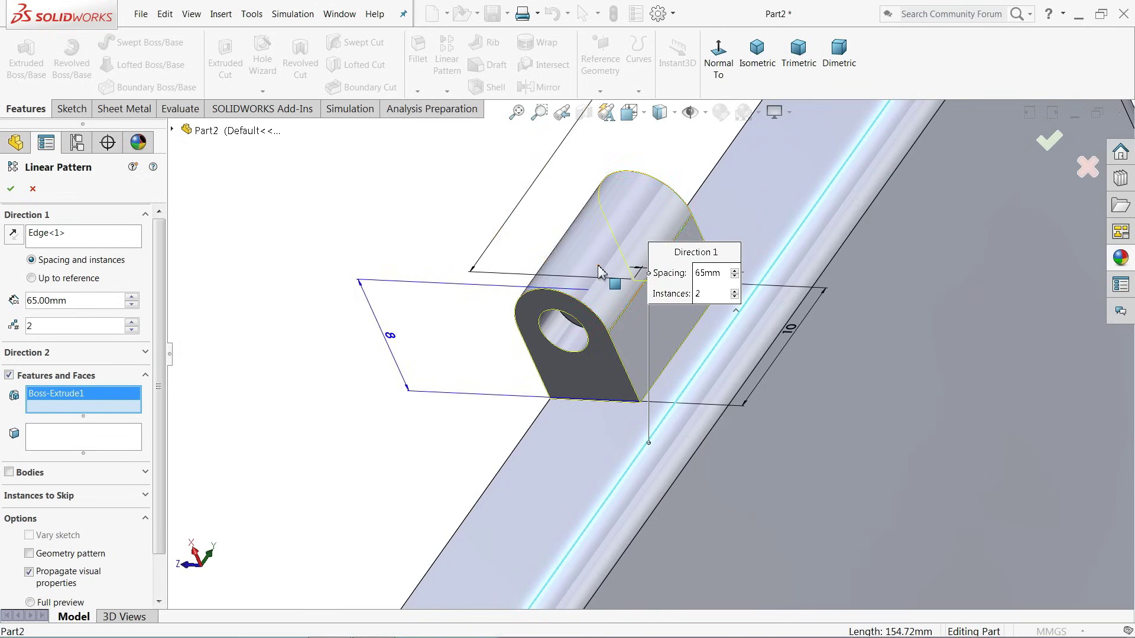
pyautogui.click(615, 278)
pyautogui.click(573, 337)
pyautogui.scroll(6, 535, 366)
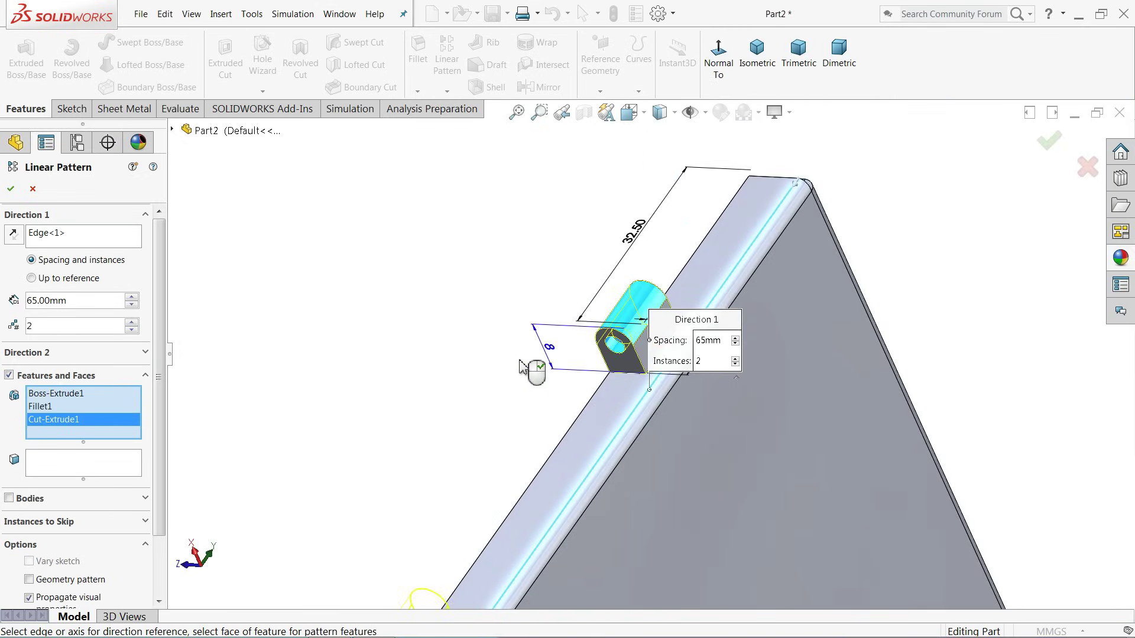
pyautogui.scroll(-4, 650, 402)
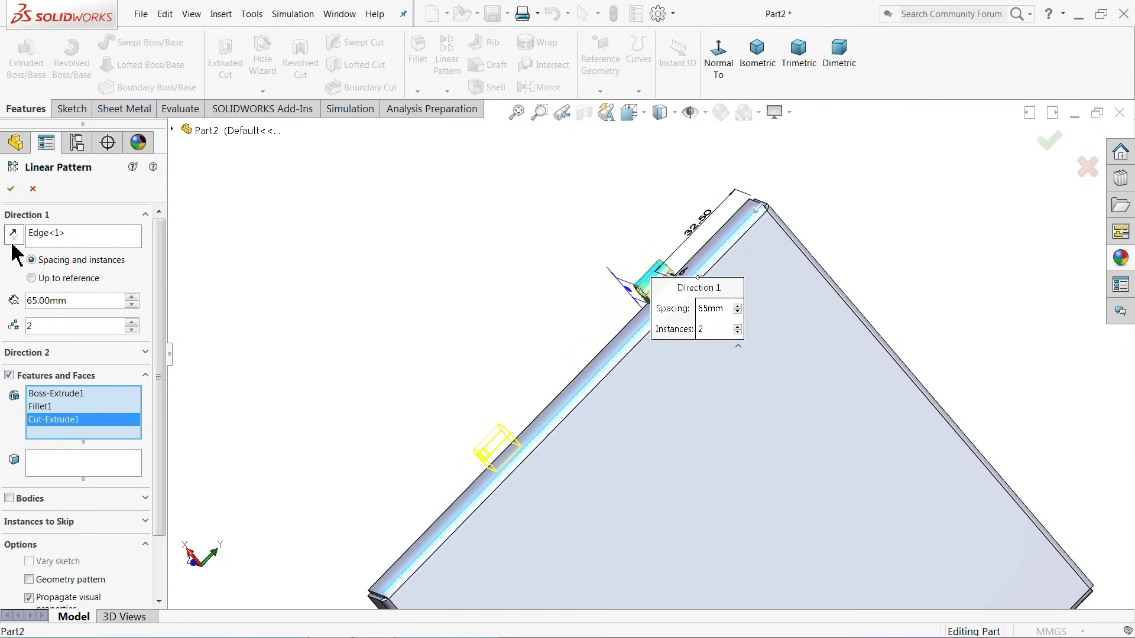
pyautogui.click(12, 189)
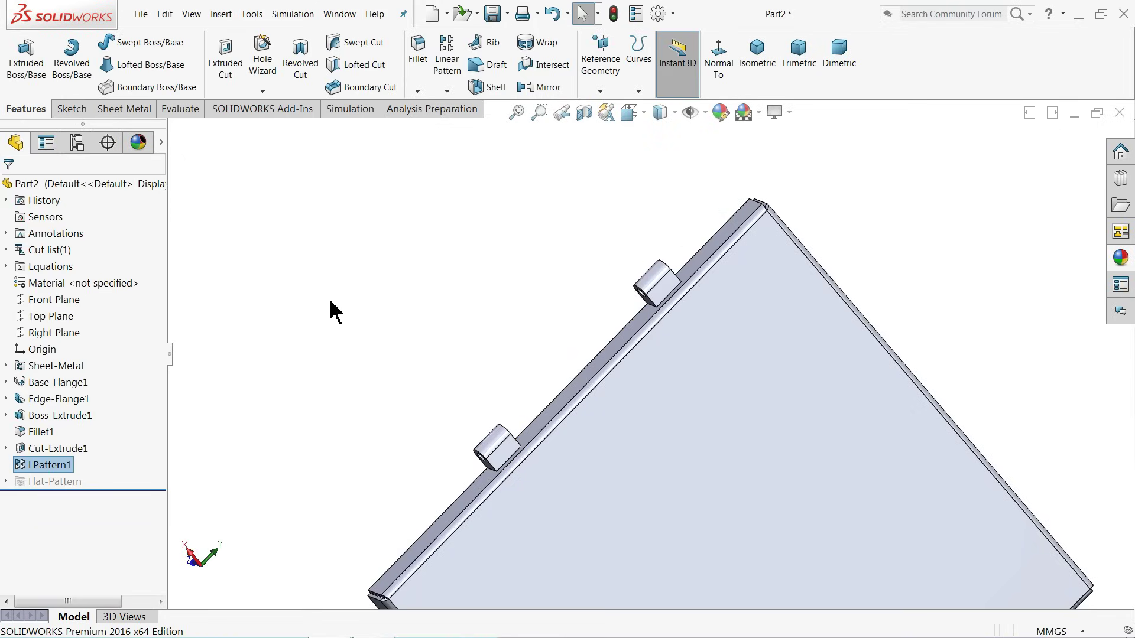
pyautogui.scroll(5, 452, 349)
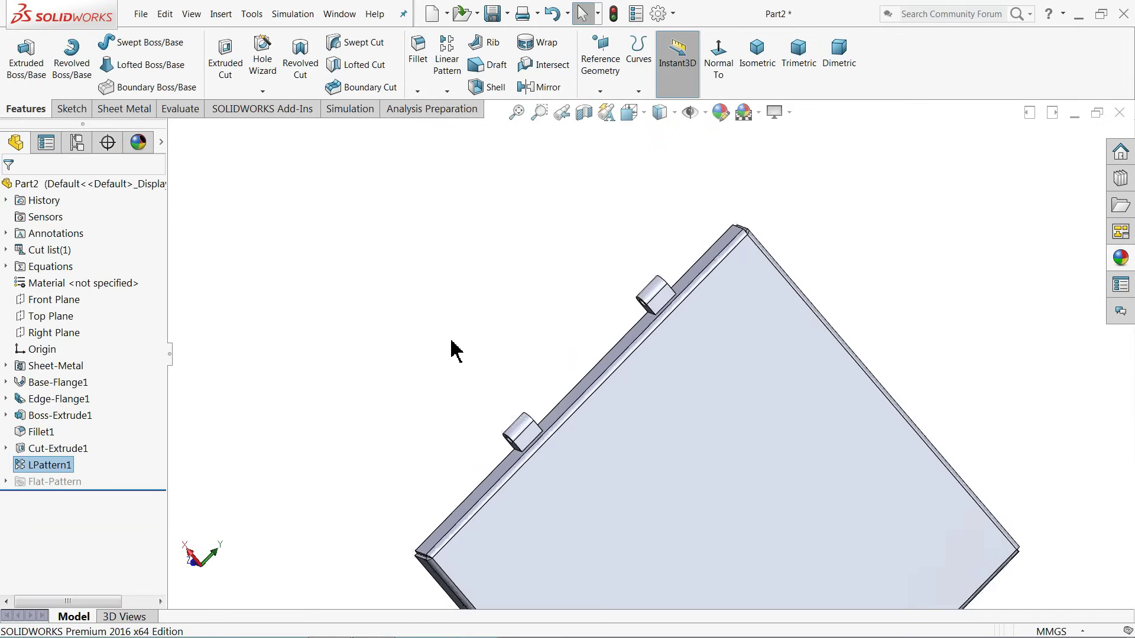
pyautogui.moveTo(508, 310); pyautogui.dragTo(401, 374, button='middle')
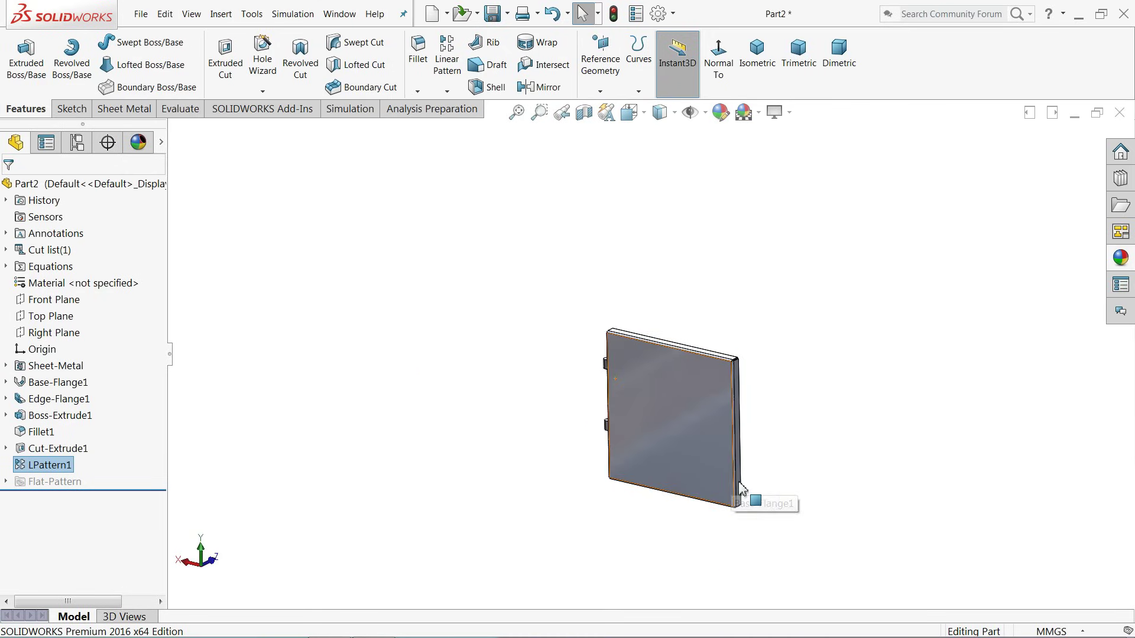
# Step: Start a sketch on the door's back face and draw a horizontal centerline from the origin
pyautogui.scroll(-2, 682, 389)
pyautogui.click(671, 378)
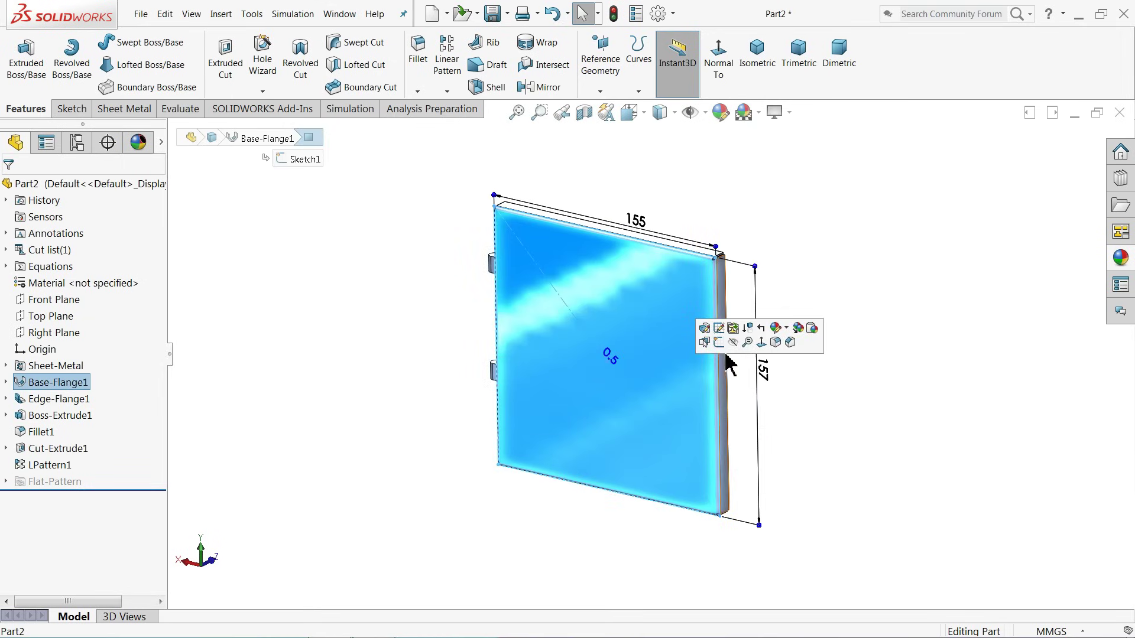
pyautogui.click(731, 340)
pyautogui.click(659, 51)
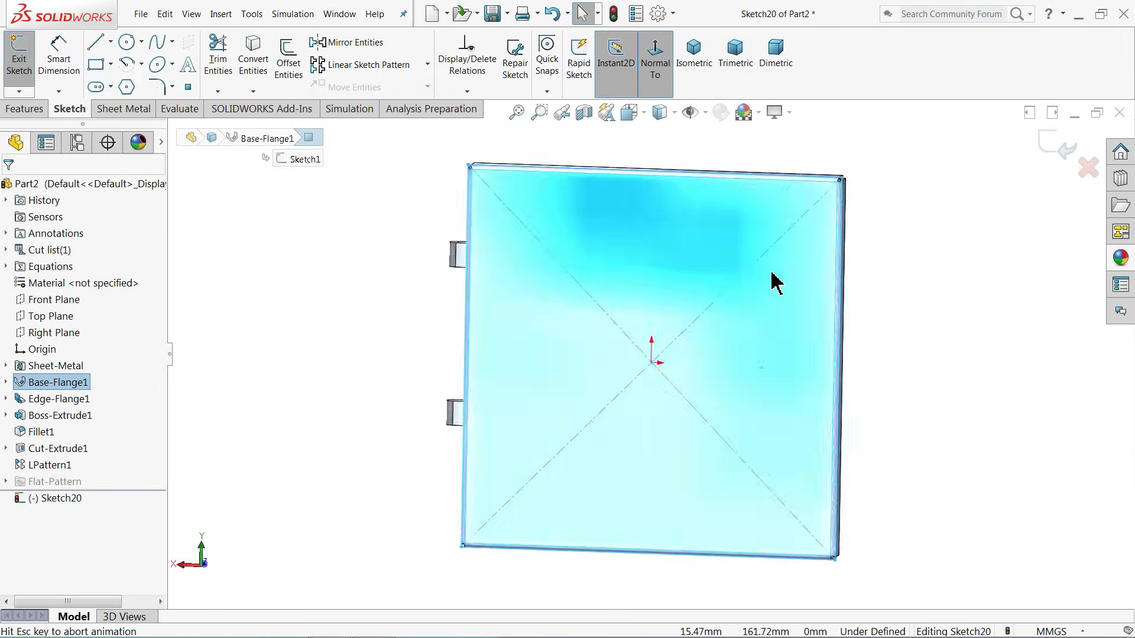
pyautogui.click(110, 41)
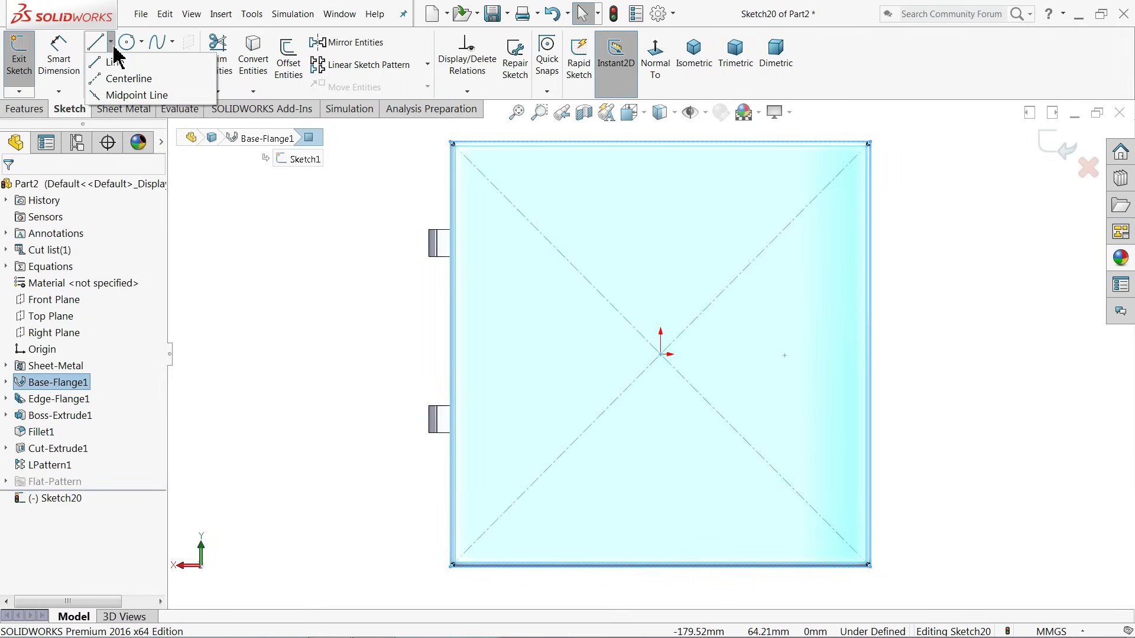
pyautogui.click(122, 76)
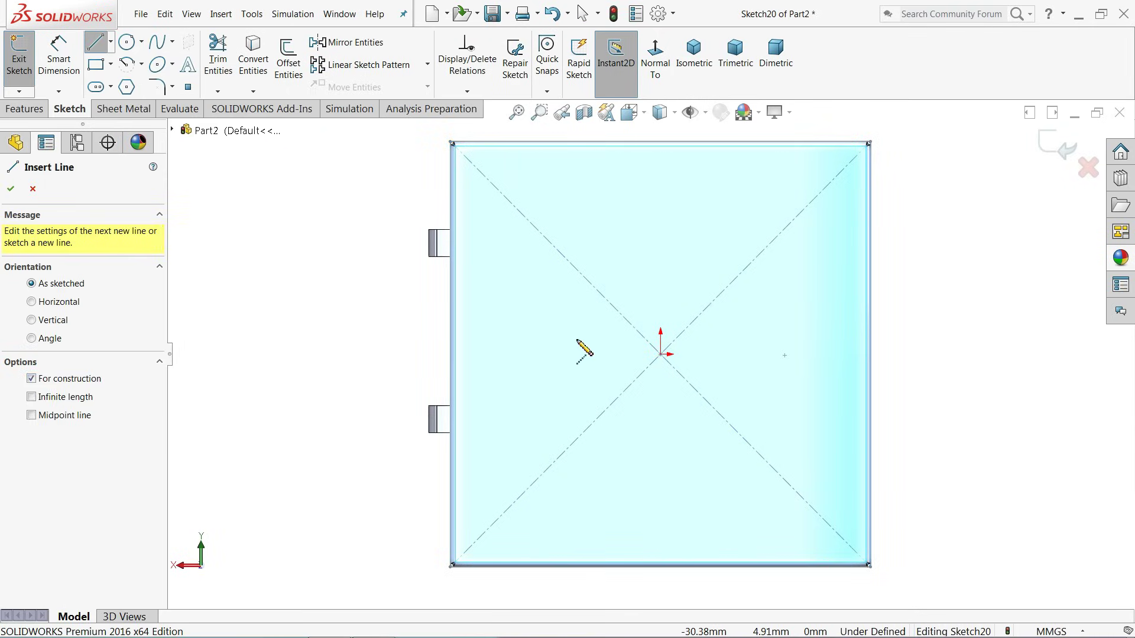
pyautogui.click(661, 355)
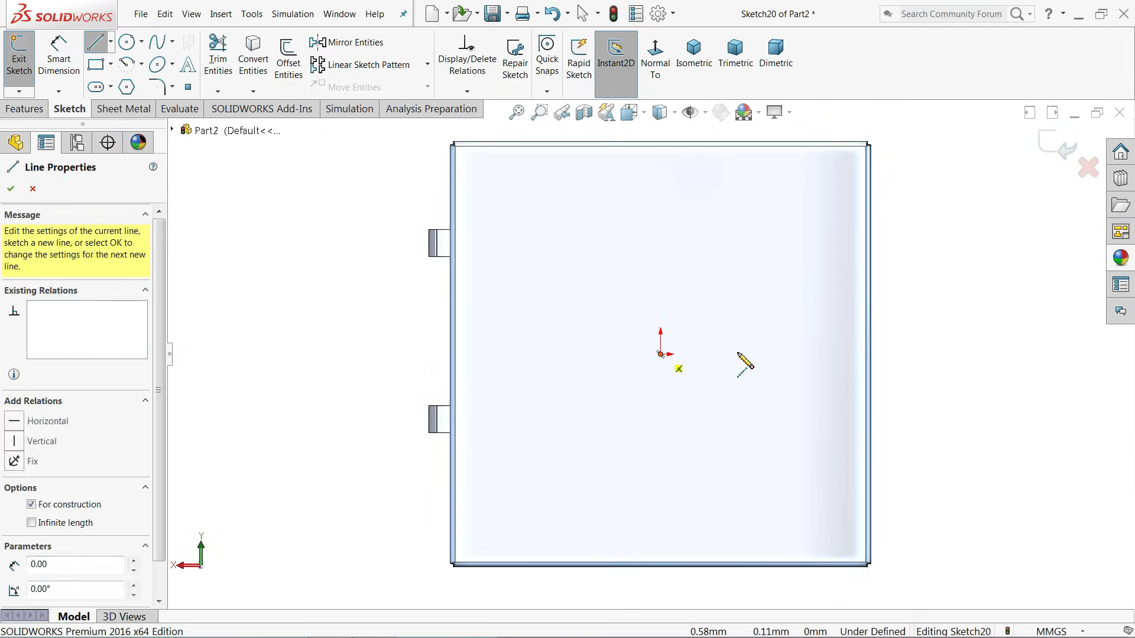
pyautogui.click(813, 354)
pyautogui.rightClick(830, 300)
pyautogui.click(845, 300)
# Step: Draw a Centerpoint Straight Slot centred on the centerline's end
pyautogui.scroll(-4, 843, 370)
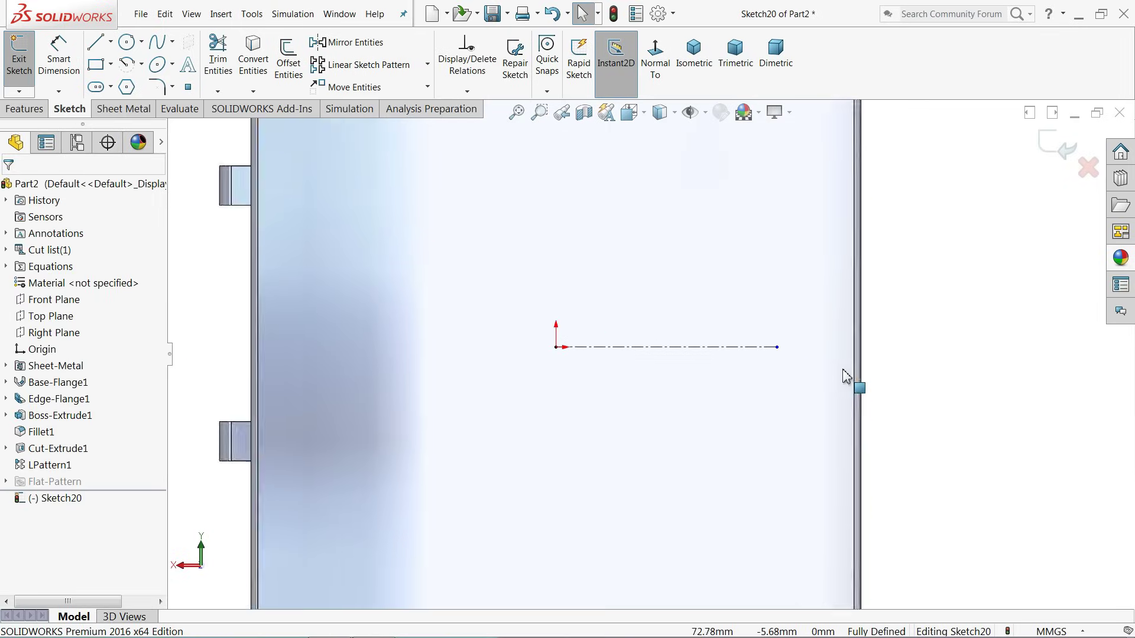
pyautogui.click(111, 87)
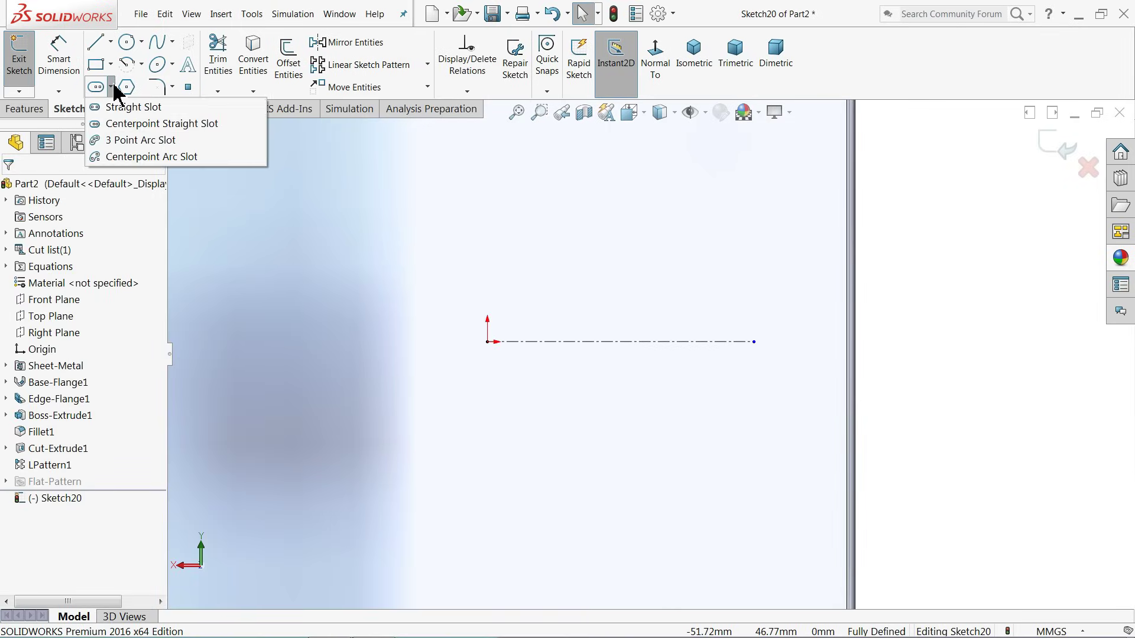
pyautogui.click(189, 124)
pyautogui.scroll(-3, 768, 390)
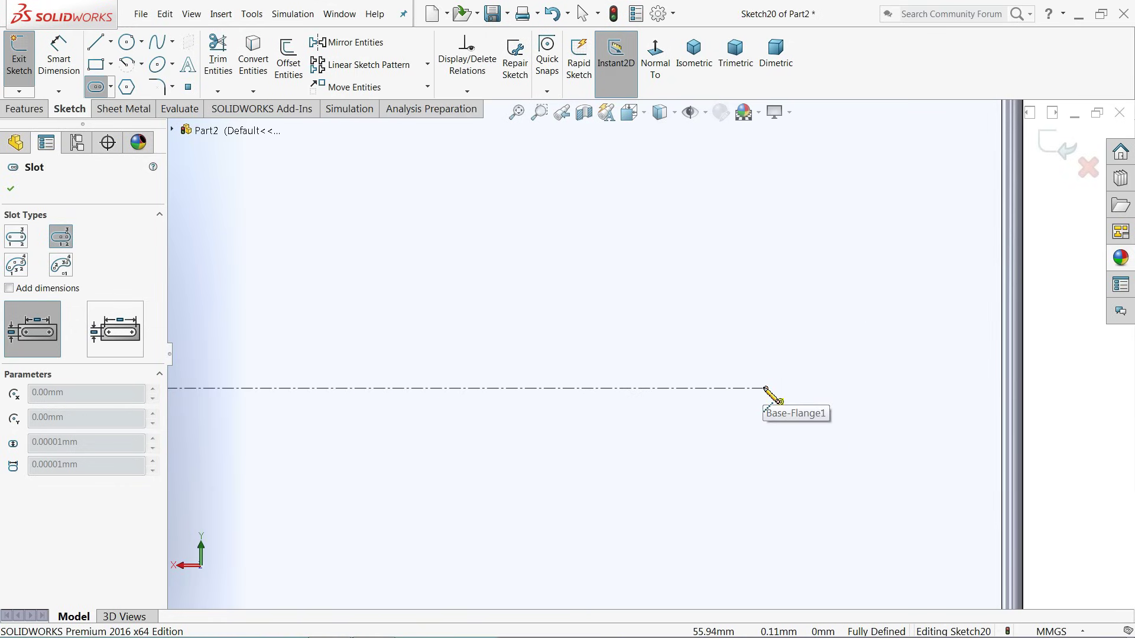
pyautogui.click(765, 387)
pyautogui.click(767, 306)
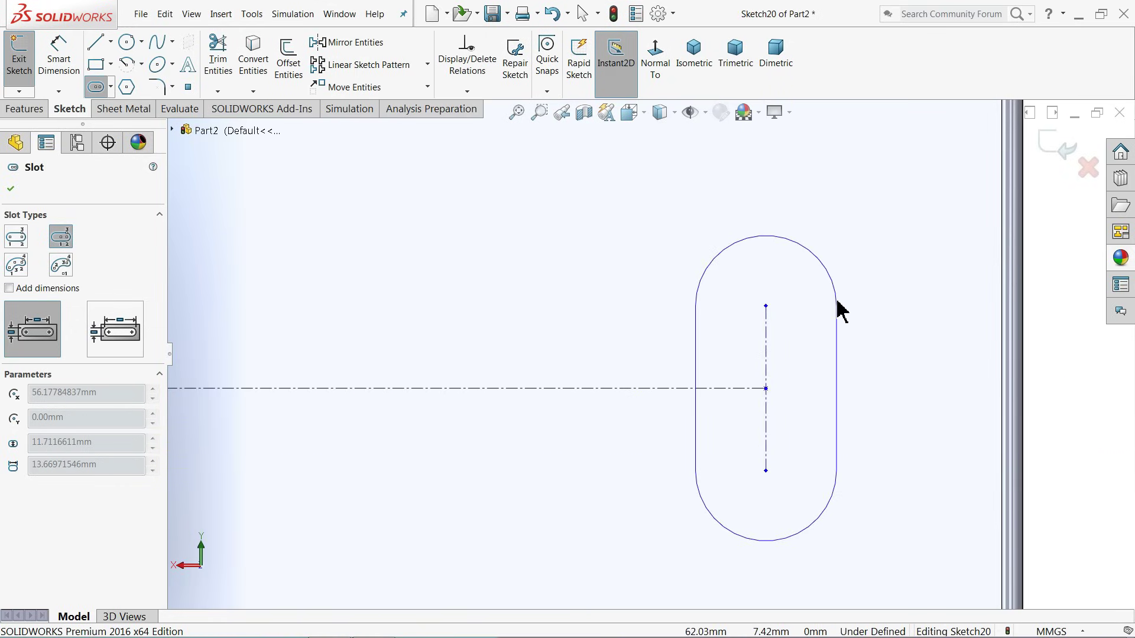
pyautogui.click(836, 307)
# Step: Dimension the slot to 10 mm length and R4 radius
pyautogui.click(44, 71)
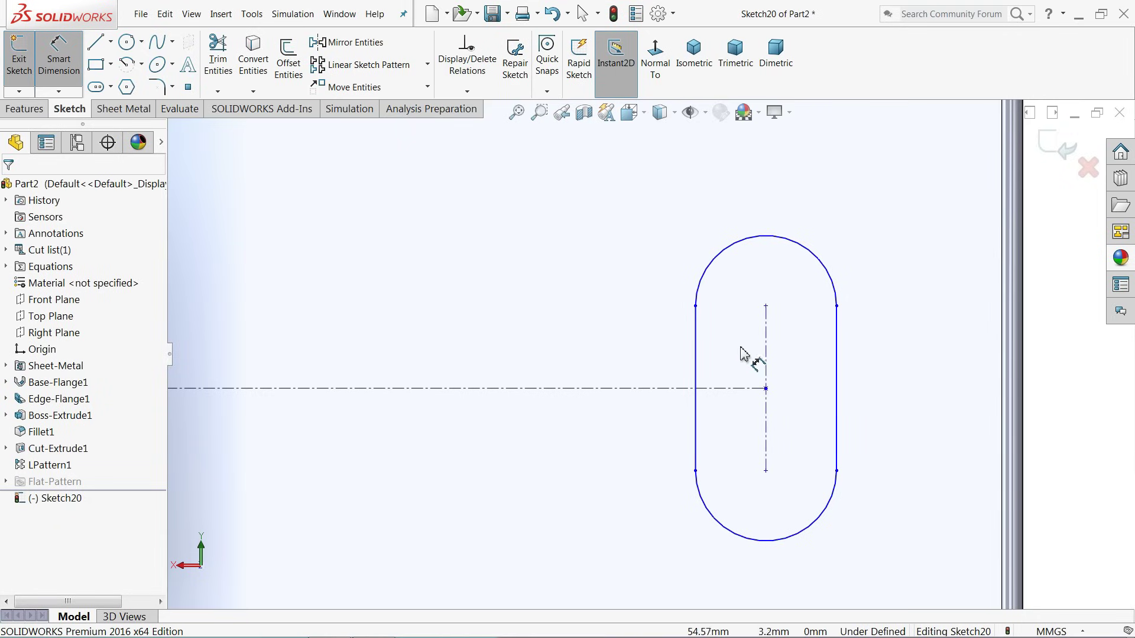
pyautogui.click(766, 370)
pyautogui.click(865, 381)
pyautogui.write('10')
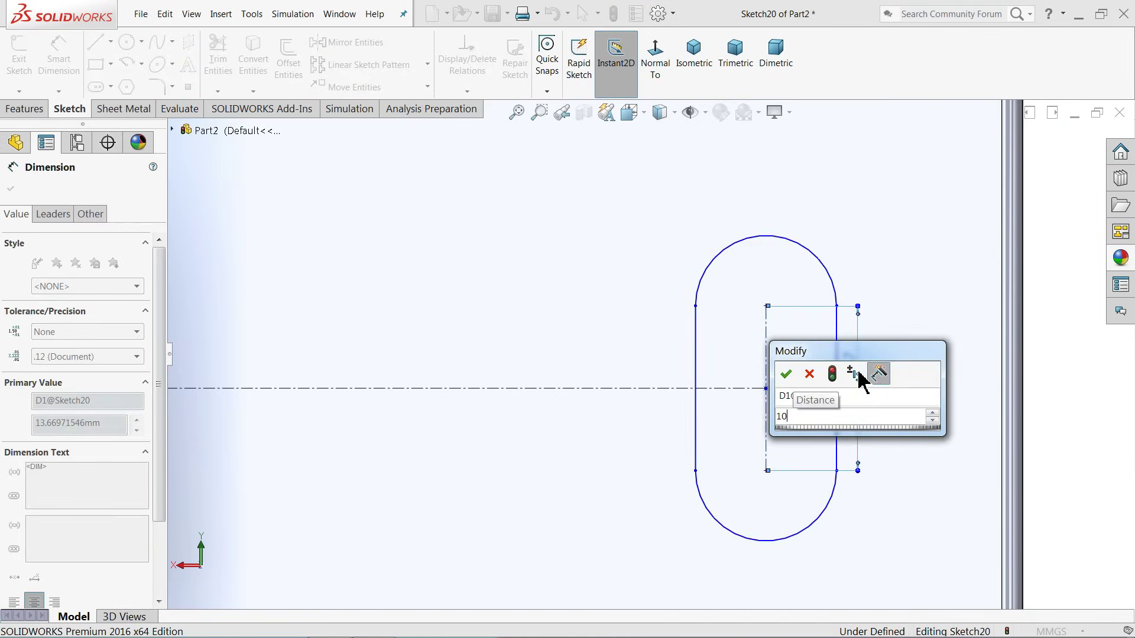
pyautogui.press('Return')
pyautogui.click(769, 260)
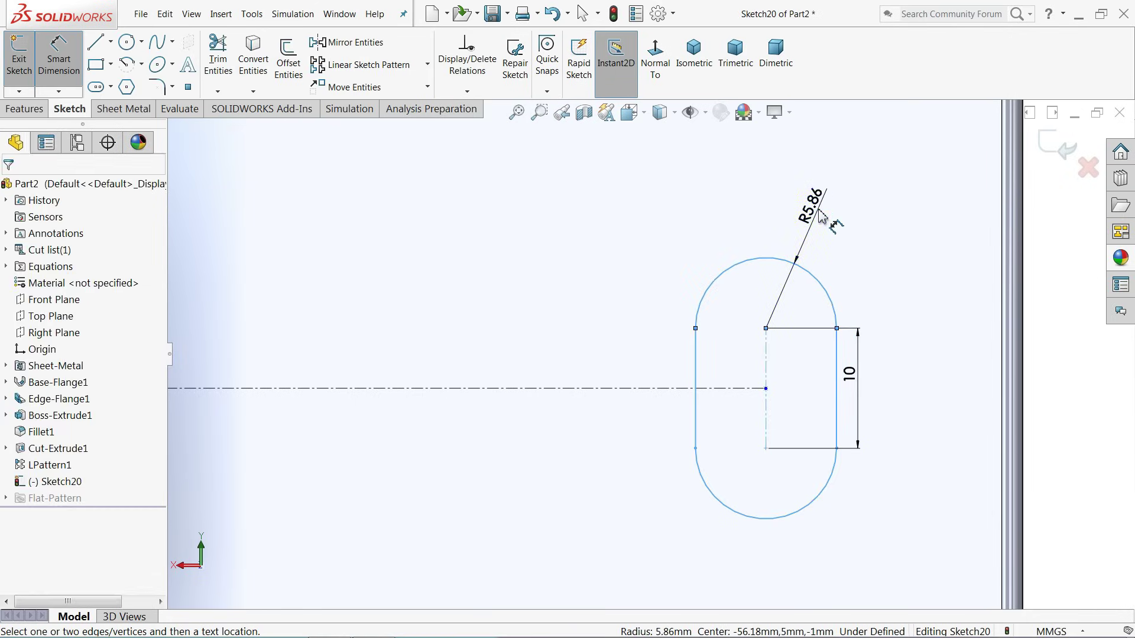
pyautogui.click(820, 216)
pyautogui.write('4')
pyautogui.press('Return')
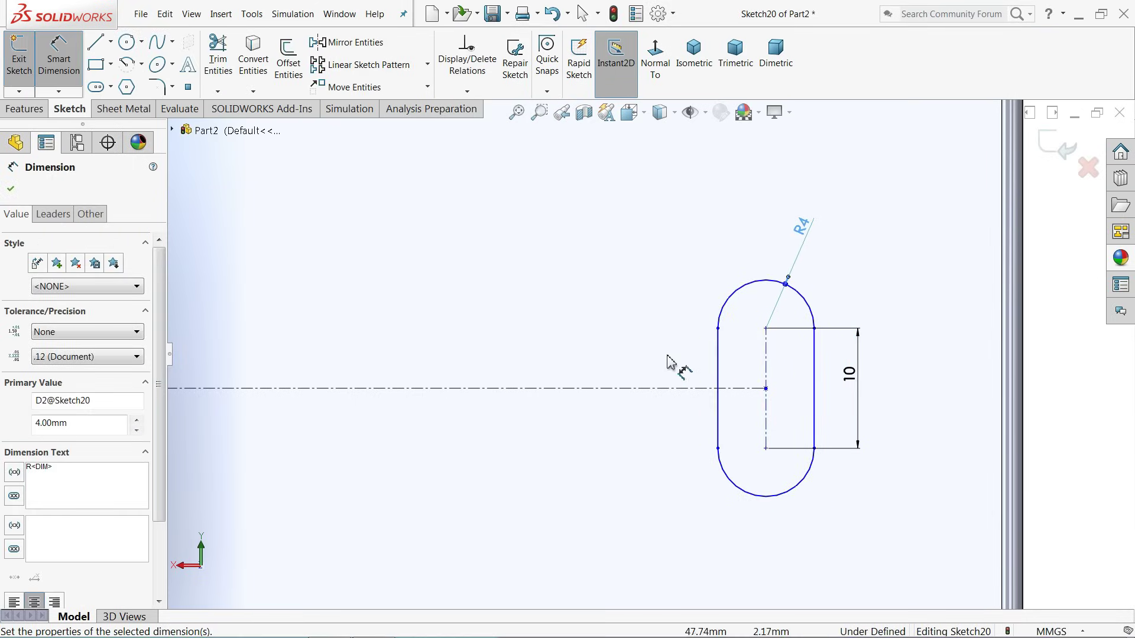
# Step: Set the slot's distance from the origin to 65 mm and reposition the 10 dimension
pyautogui.scroll(5, 670, 362)
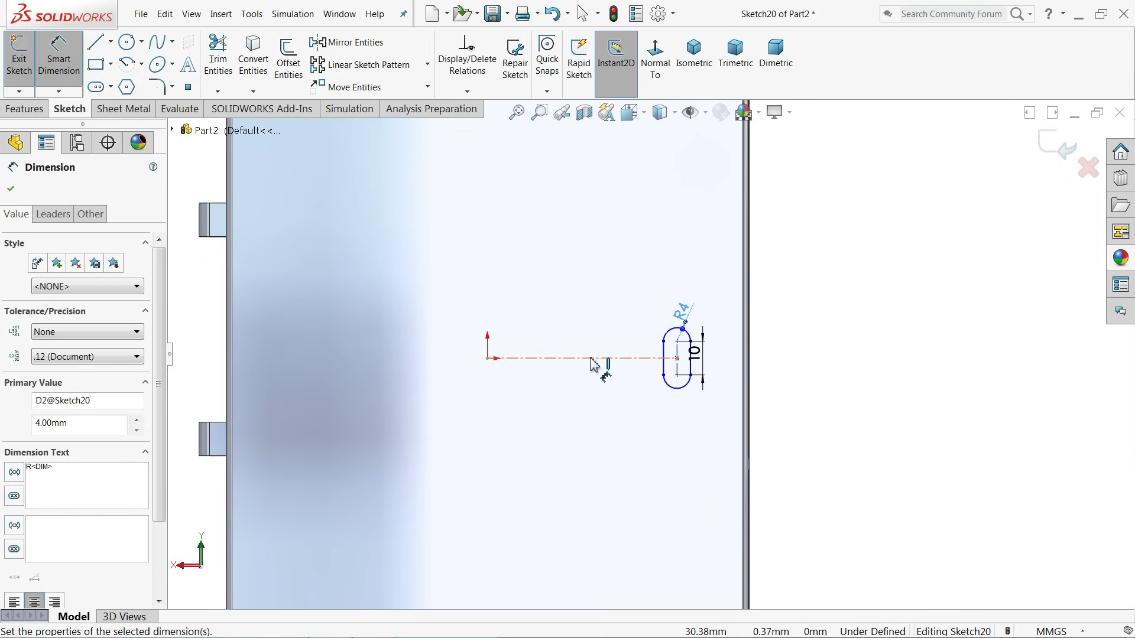
pyautogui.click(591, 359)
pyautogui.write('60')
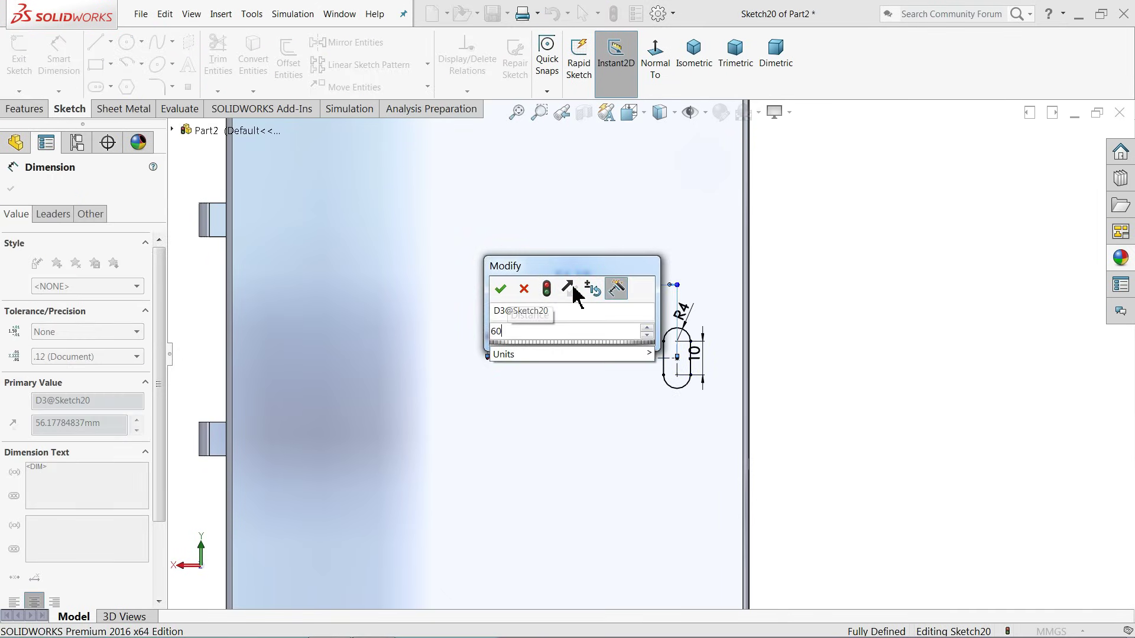
pyautogui.press('Return')
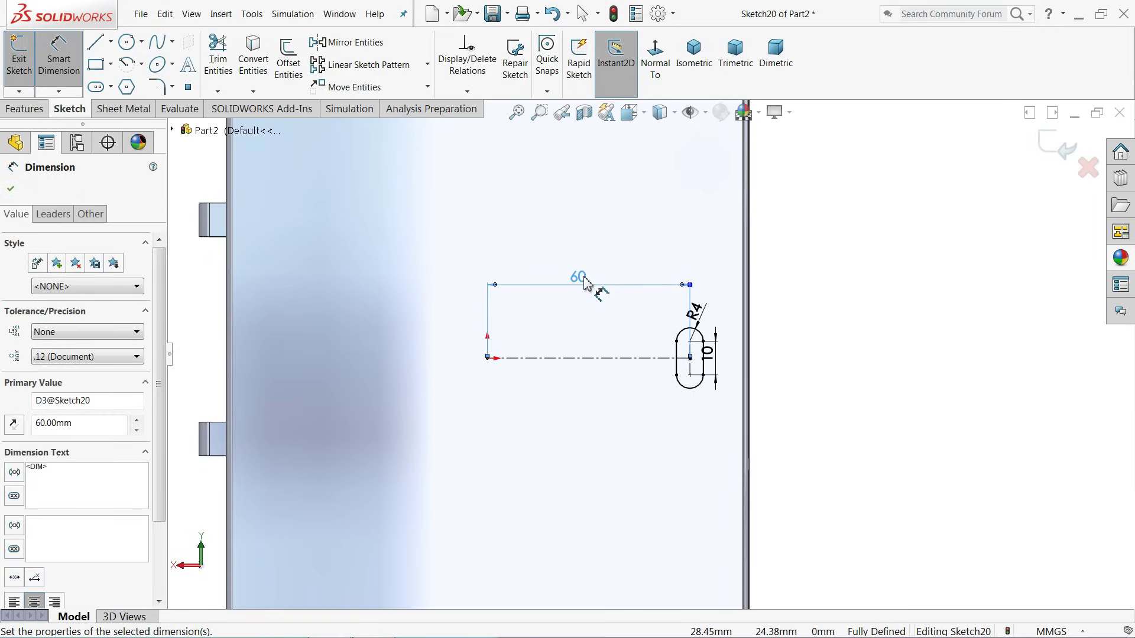
pyautogui.doubleClick(583, 278)
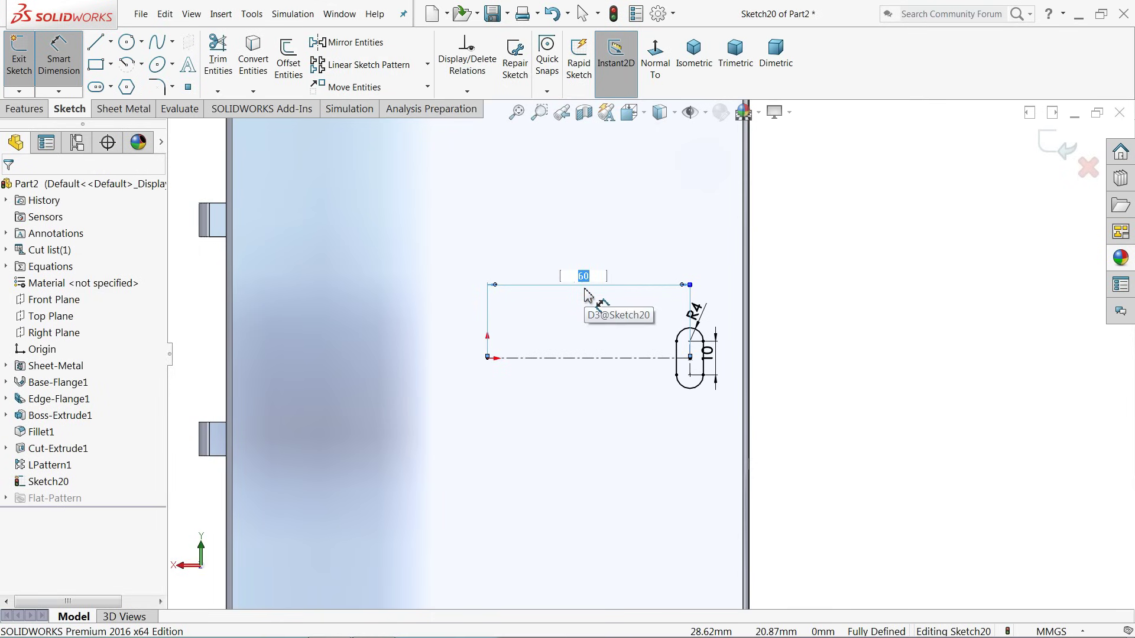
pyautogui.write('70')
pyautogui.press('Return')
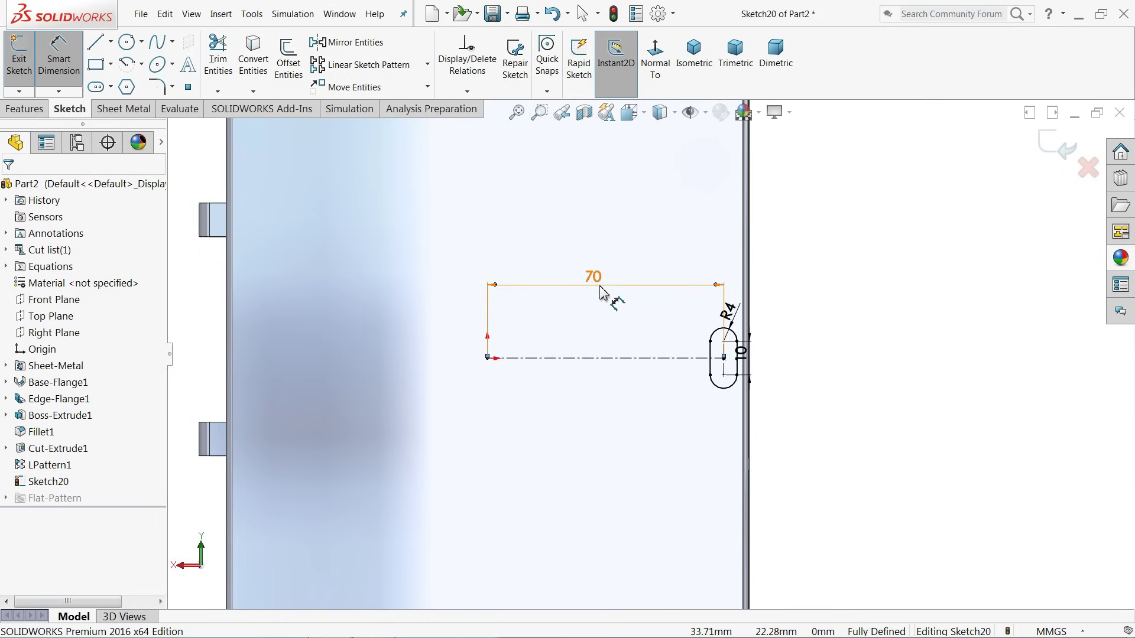
pyautogui.doubleClick(592, 279)
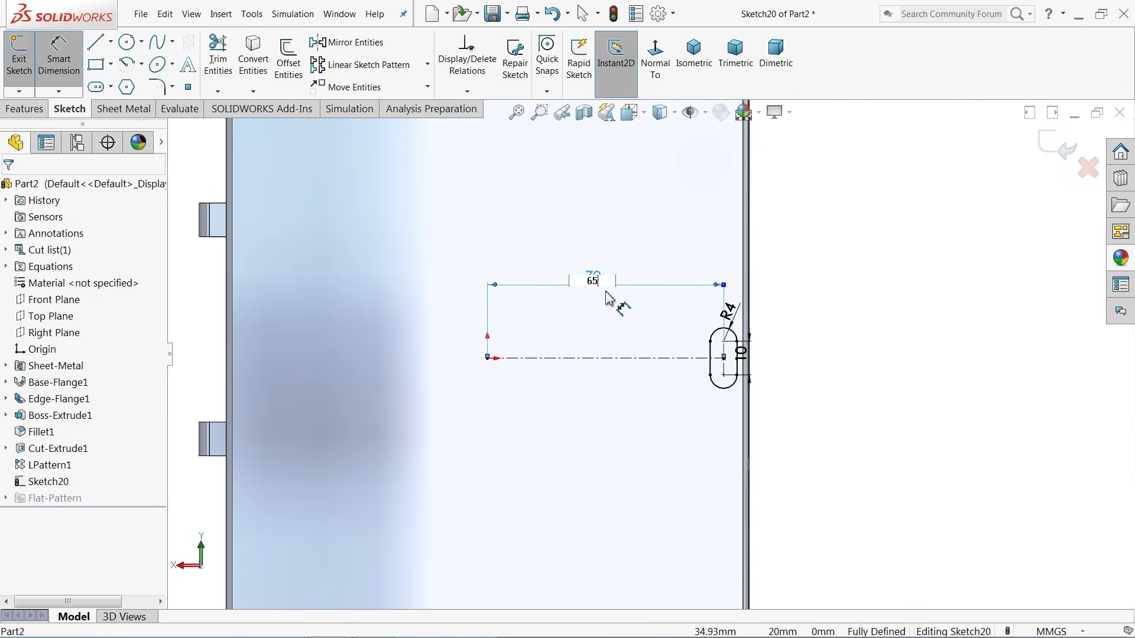
pyautogui.press('Return')
pyautogui.moveTo(724, 354); pyautogui.dragTo(764, 359)
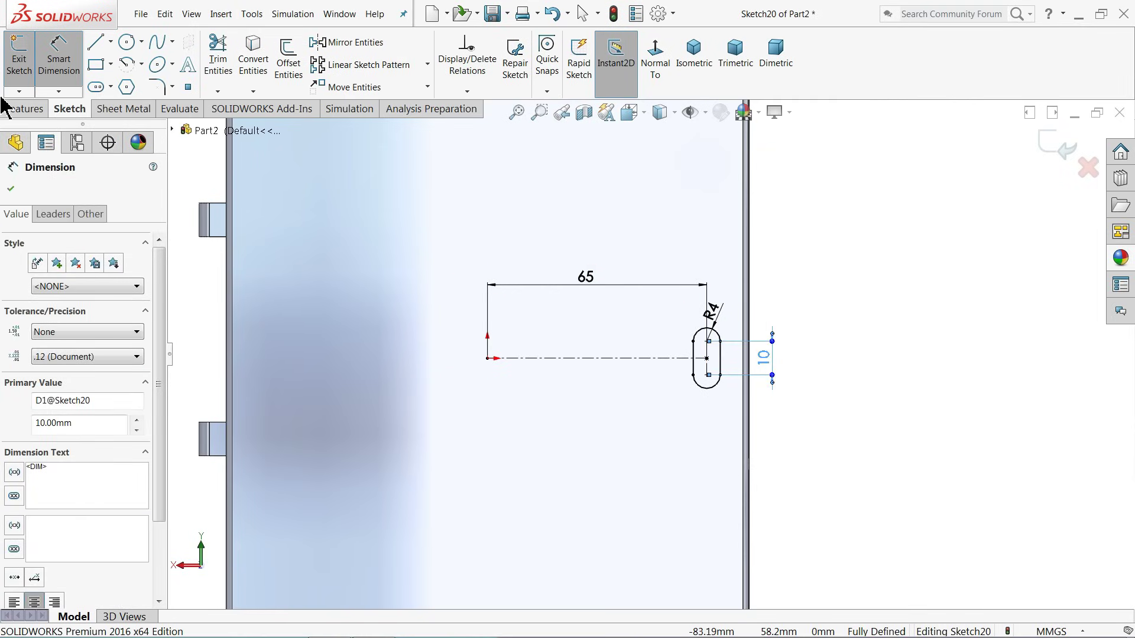
# Step: Extruded-cut the slot sketch through the door with depth linked to sheet thickness
pyautogui.click(17, 108)
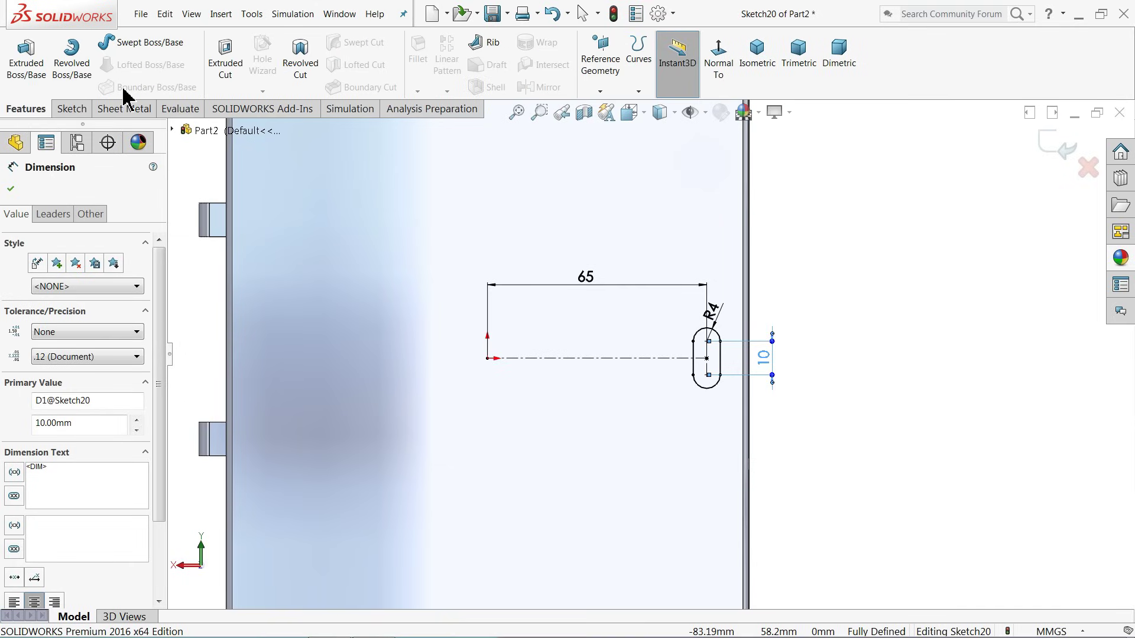
pyautogui.click(142, 111)
pyautogui.click(465, 47)
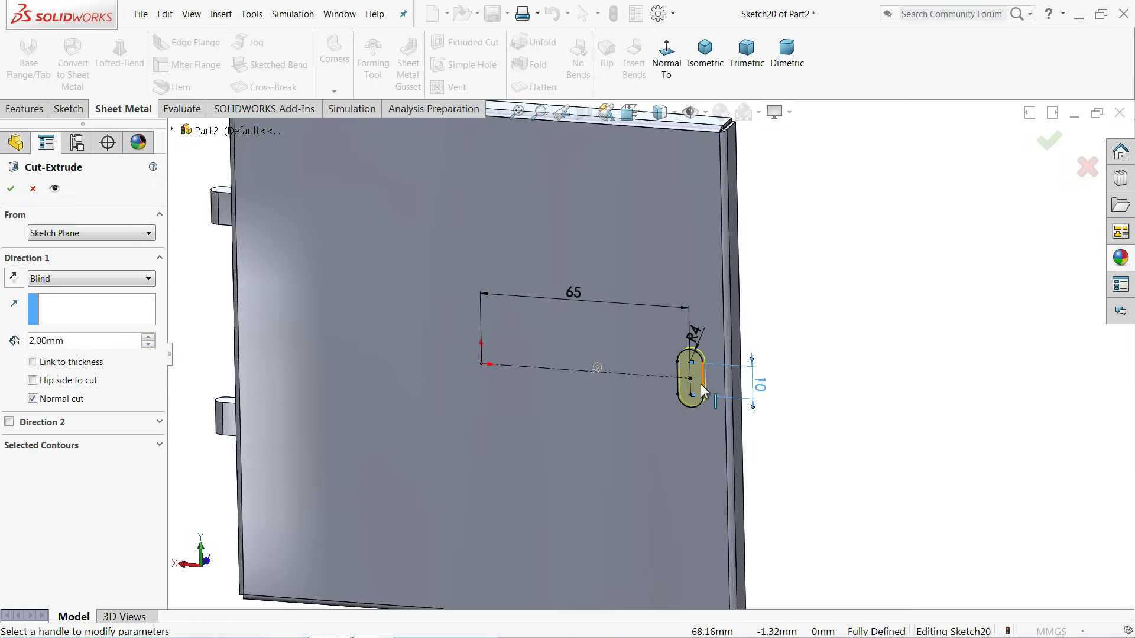
pyautogui.scroll(3, 596, 386)
pyautogui.click(73, 363)
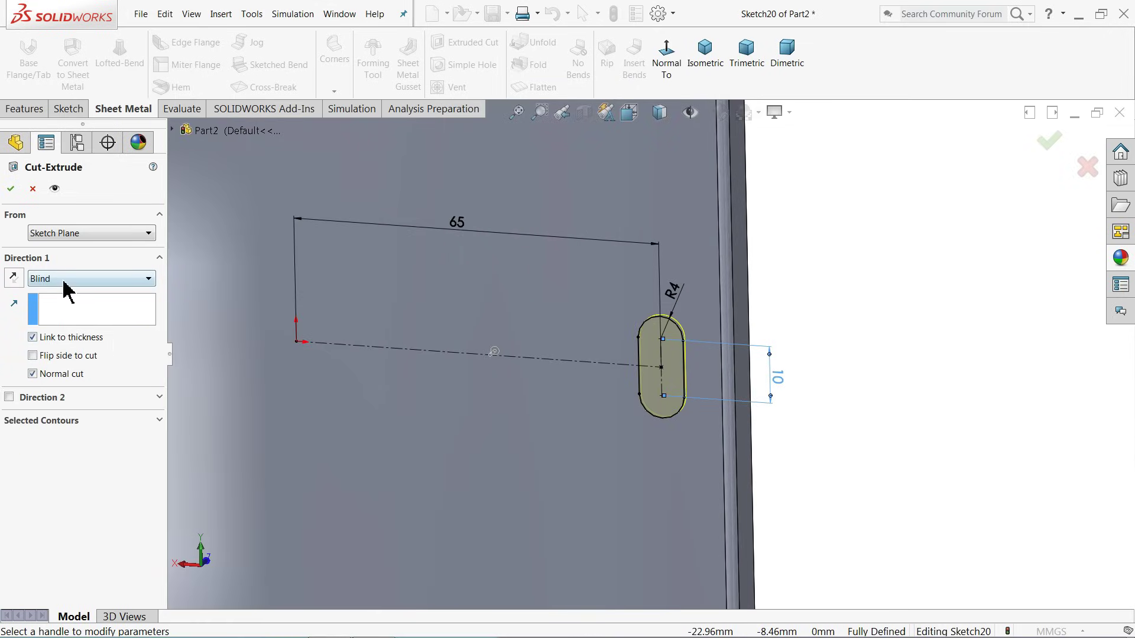
pyautogui.click(48, 339)
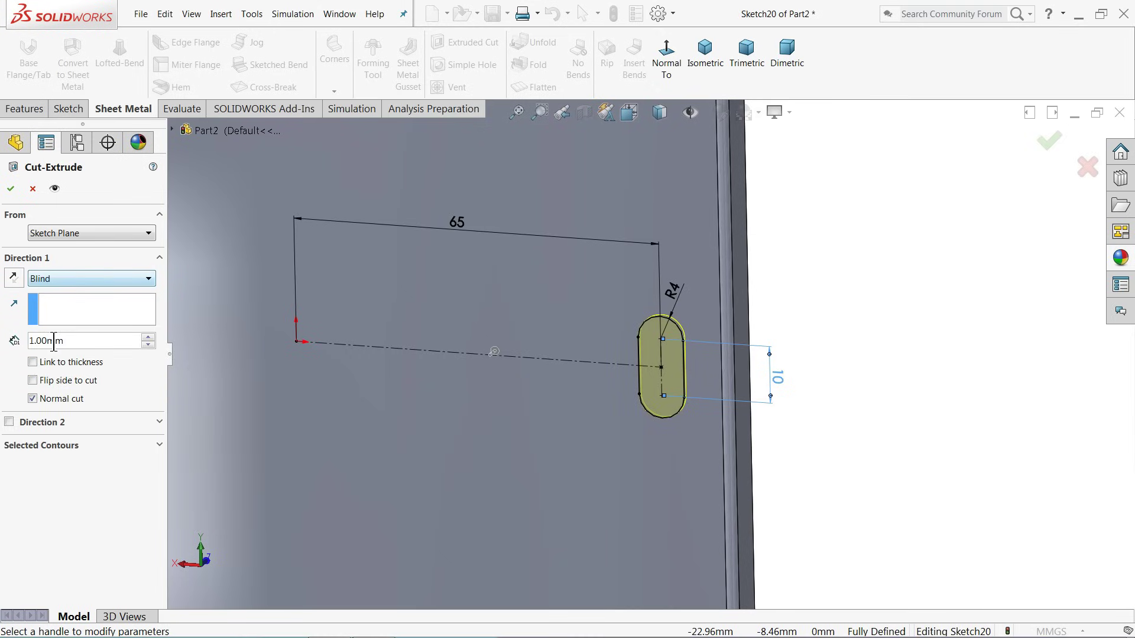
pyautogui.click(54, 365)
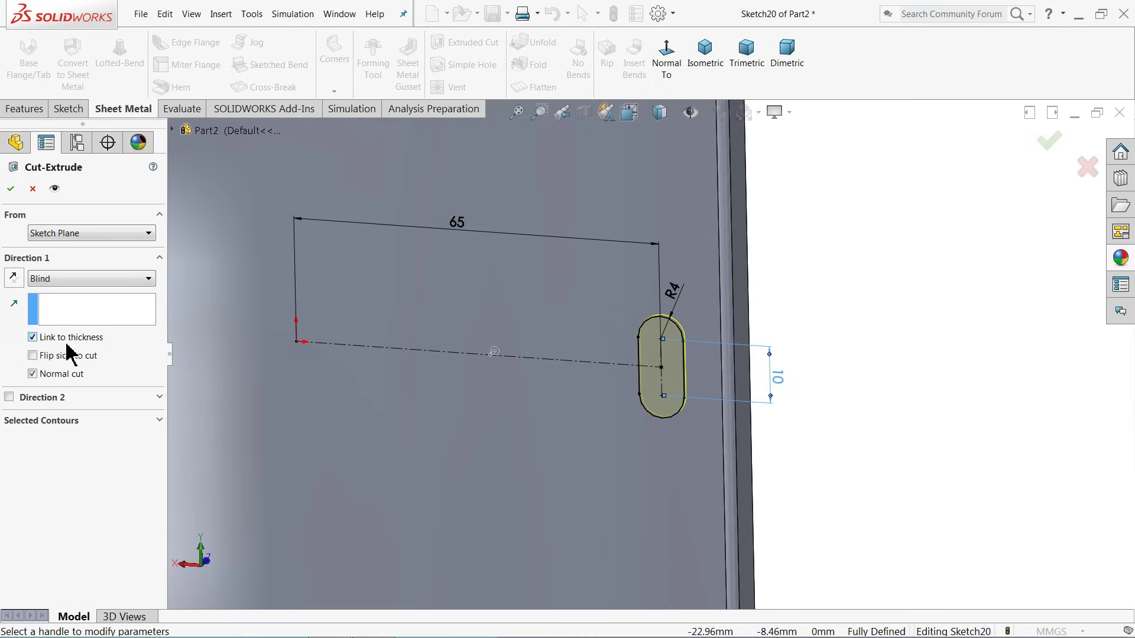
pyautogui.scroll(-2, 707, 358)
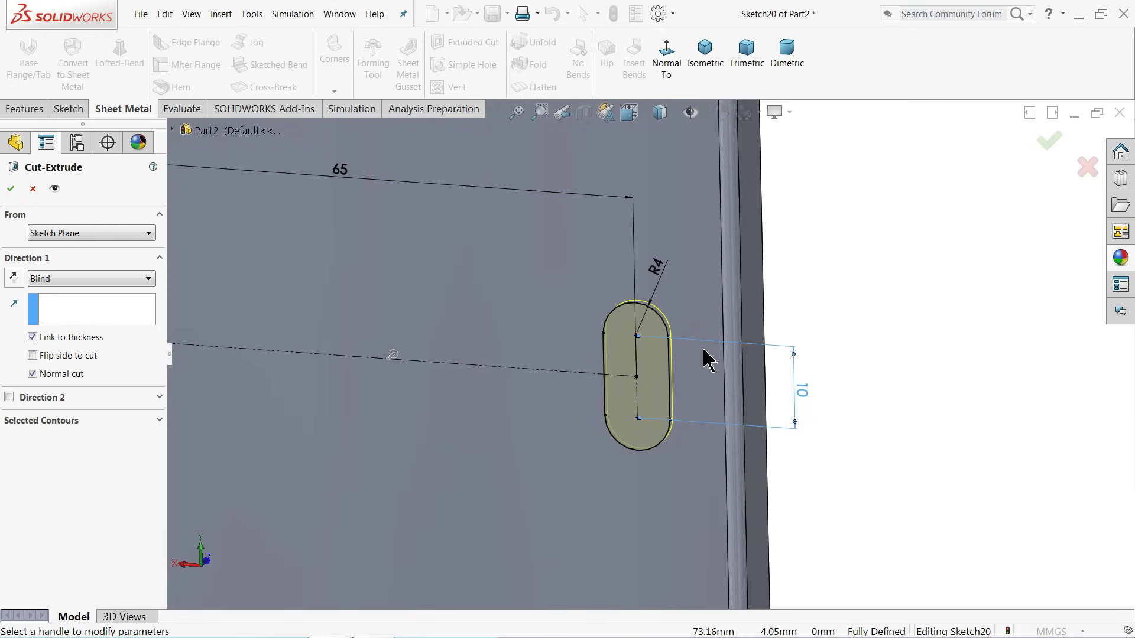
pyautogui.click(11, 188)
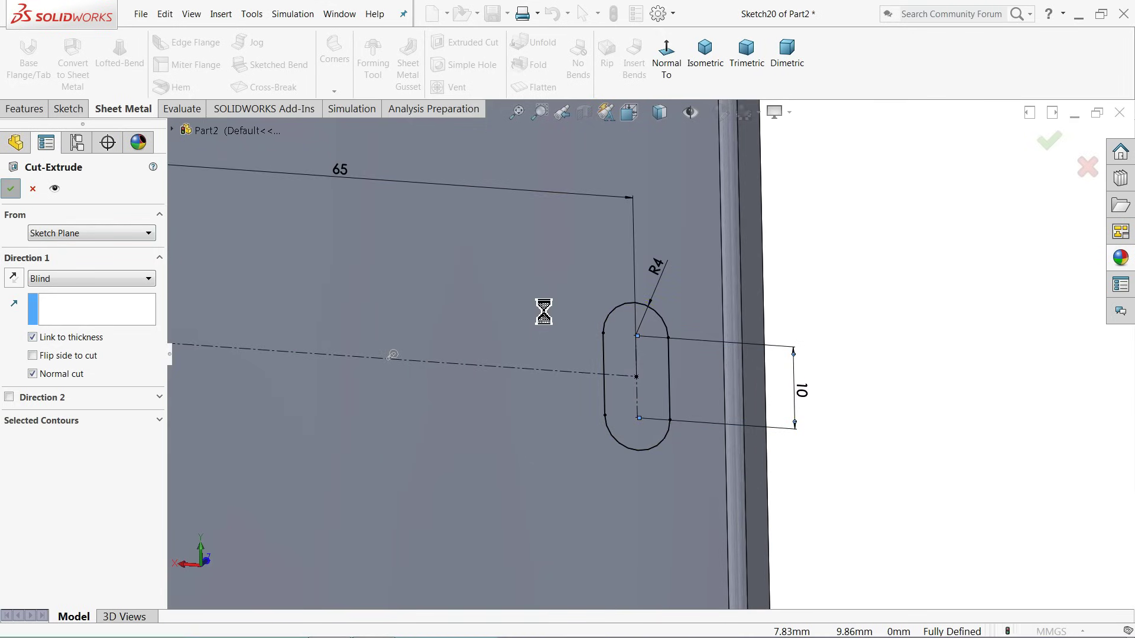
pyautogui.scroll(10, 647, 364)
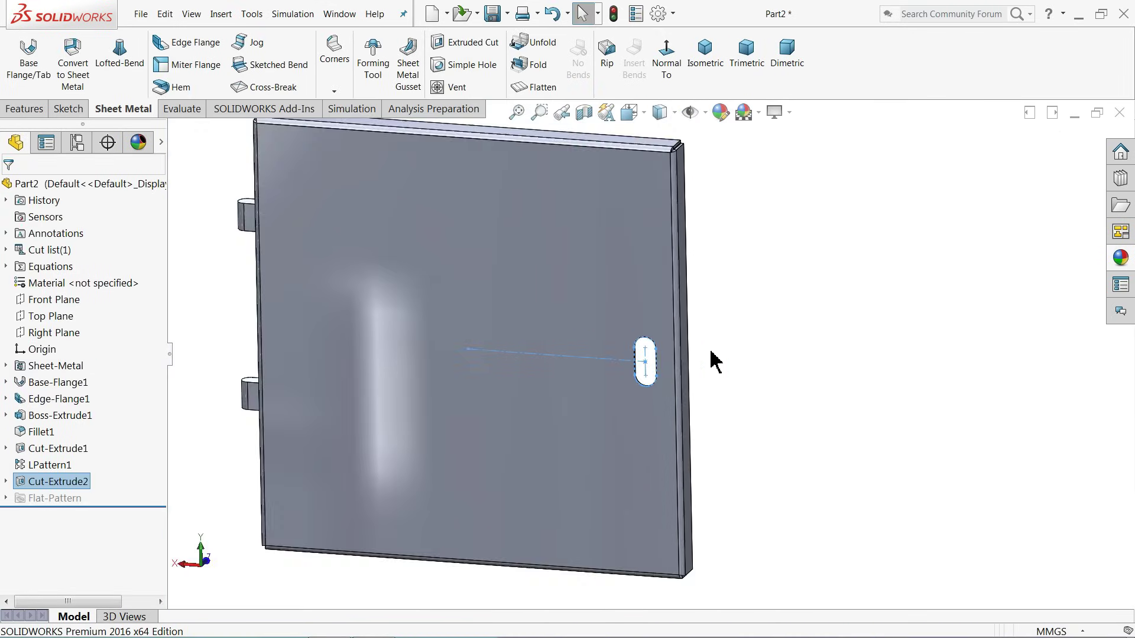
# Step: Flatten the door to inspect its flat pattern and hinge bosses, then fold it back
pyautogui.click(535, 87)
pyautogui.scroll(-5, 649, 304)
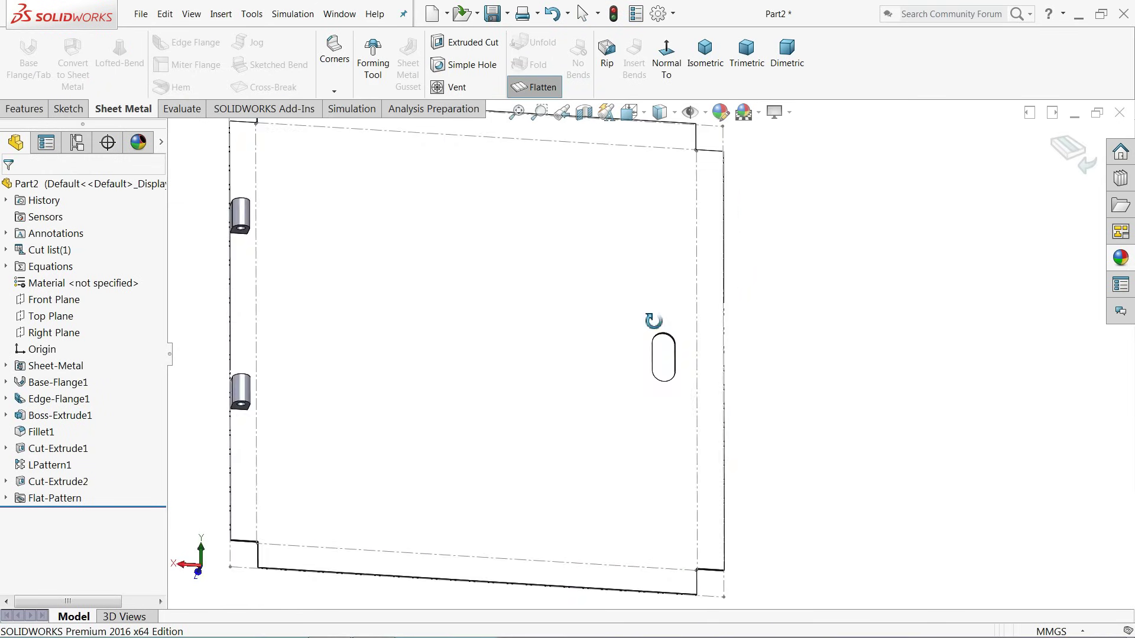
pyautogui.moveTo(654, 321); pyautogui.dragTo(626, 291, button='middle')
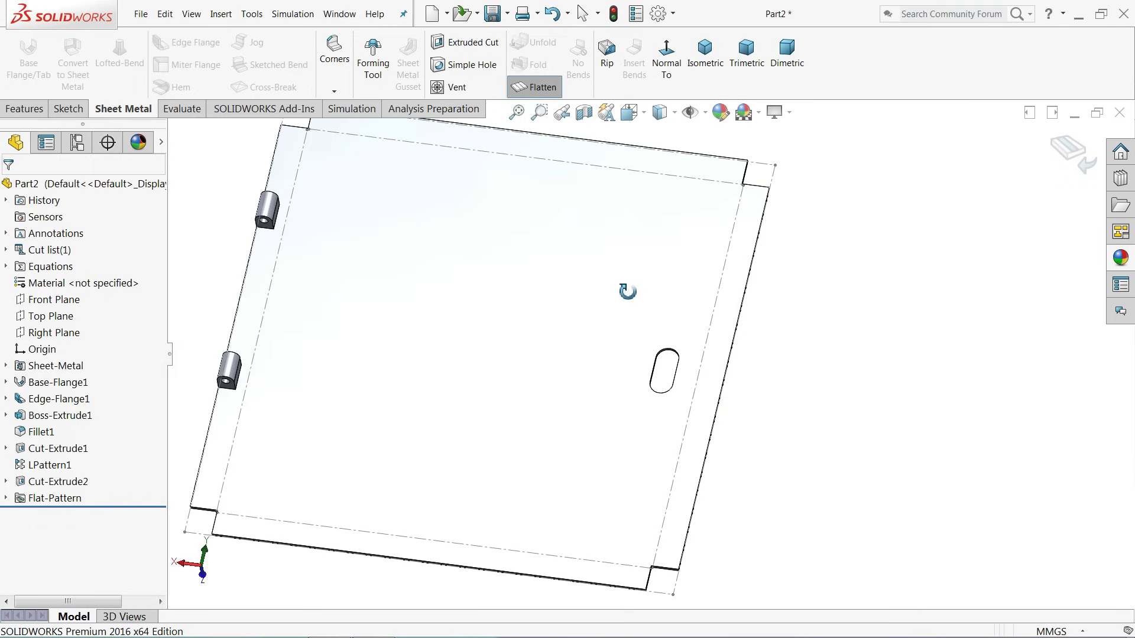
pyautogui.click(240, 378)
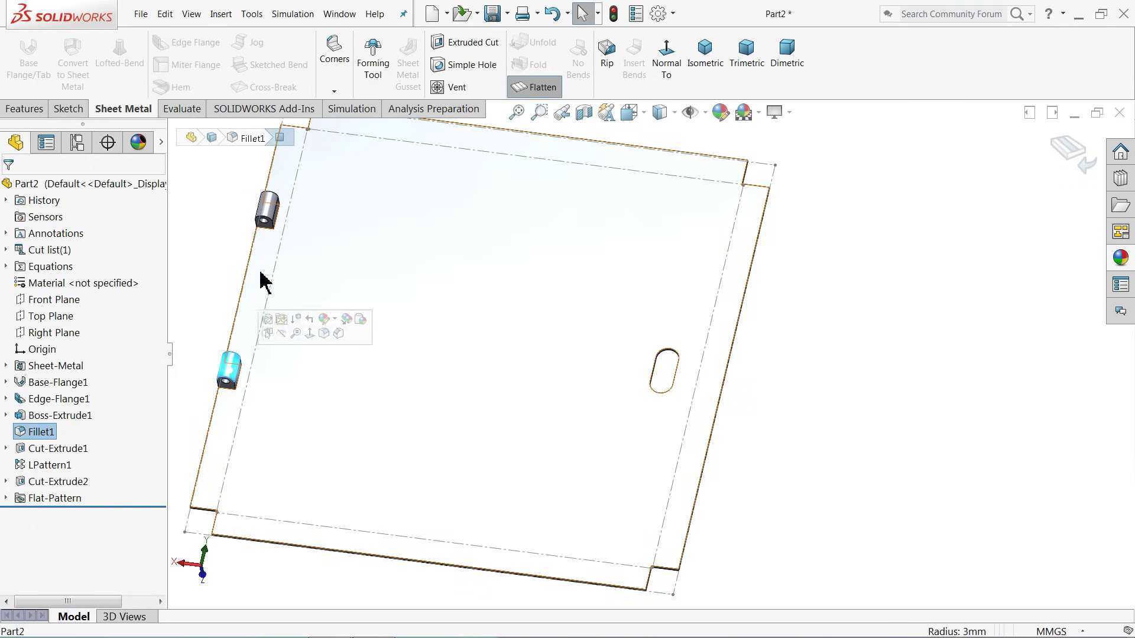
pyautogui.click(270, 219)
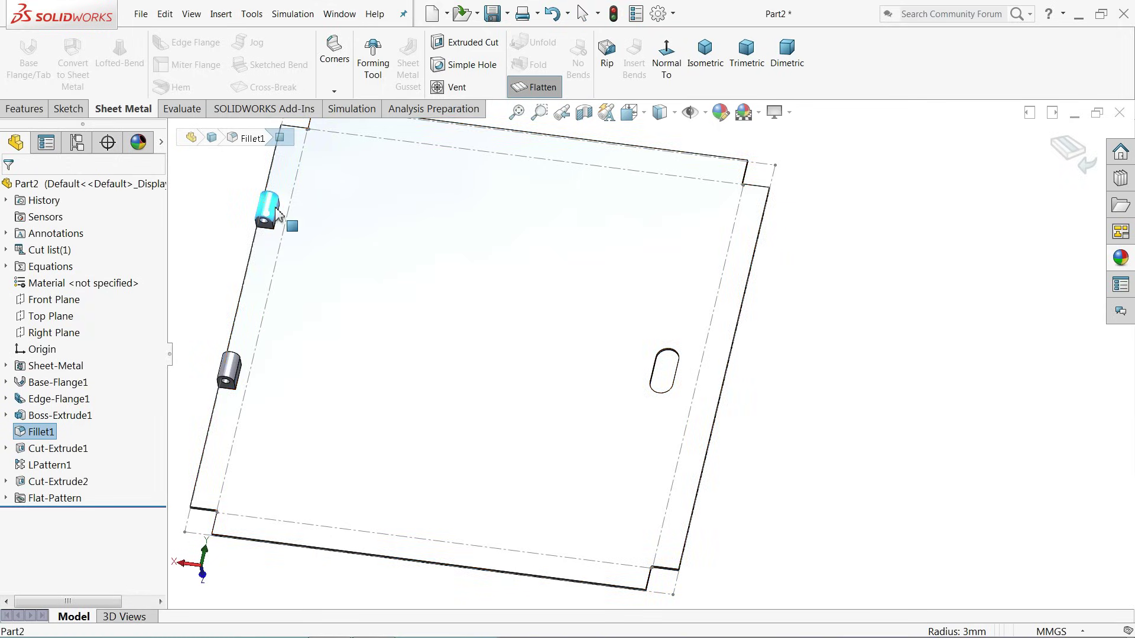
pyautogui.moveTo(278, 213); pyautogui.dragTo(406, 329, button='middle')
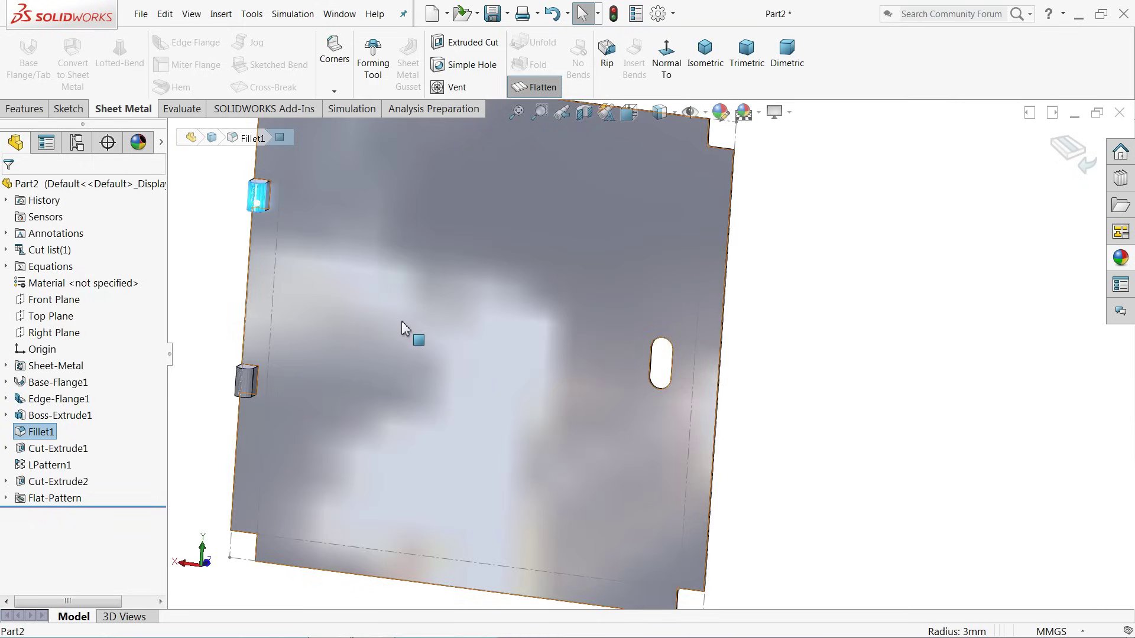
pyautogui.scroll(3, 406, 330)
pyautogui.click(533, 89)
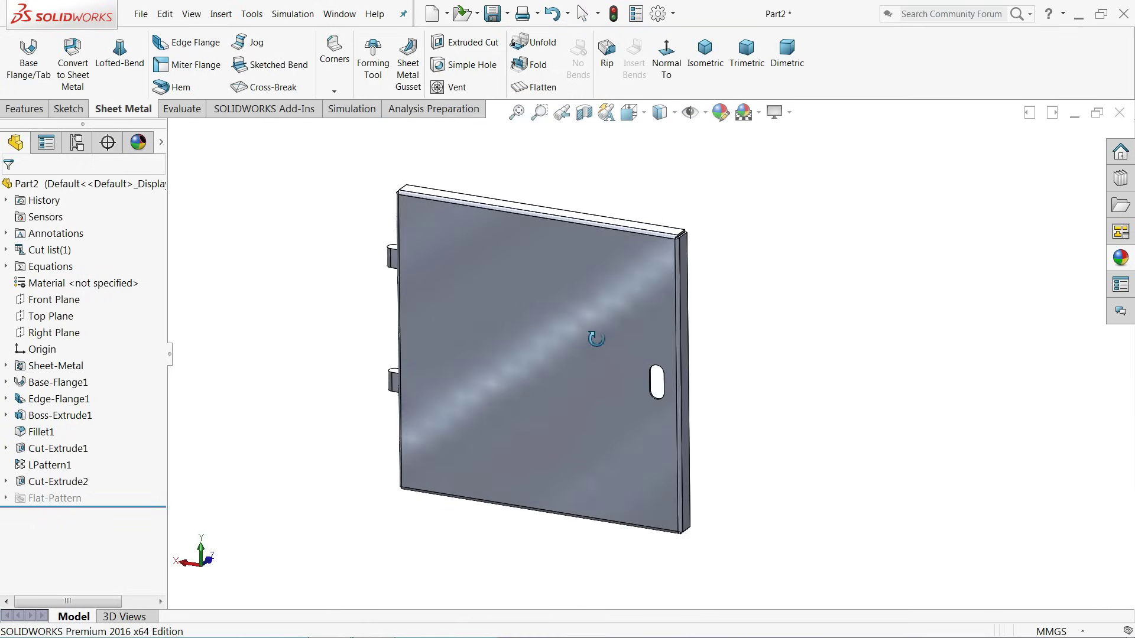
pyautogui.click(156, 187)
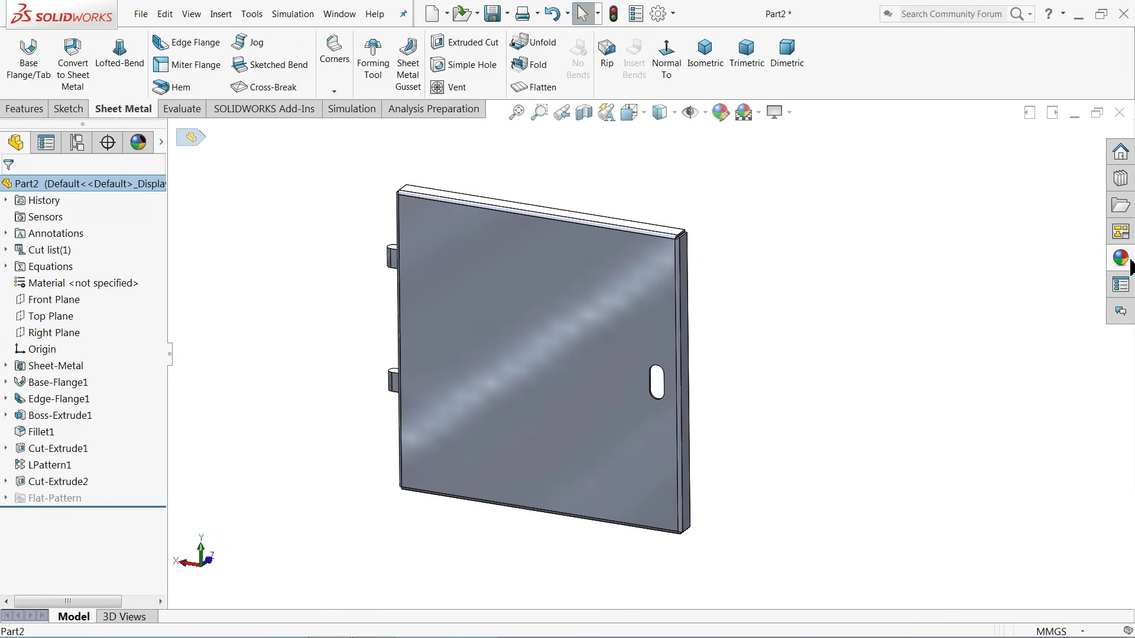
# Step: Apply brushed steel to the door part and recolour the appearance yellow
pyautogui.click(1128, 265)
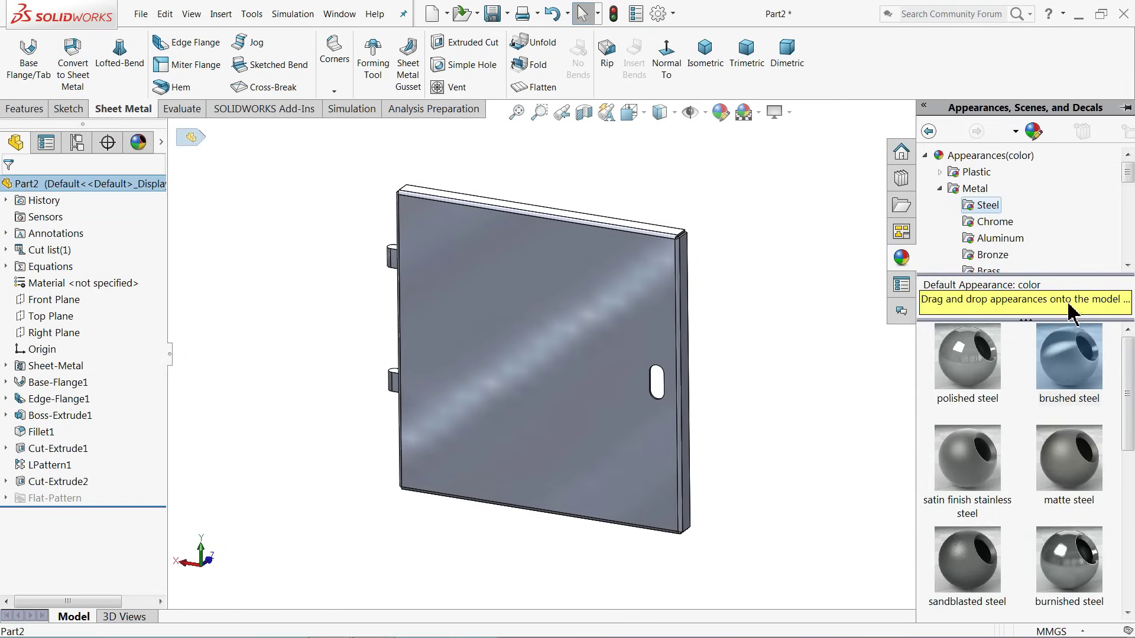
pyautogui.click(1071, 362)
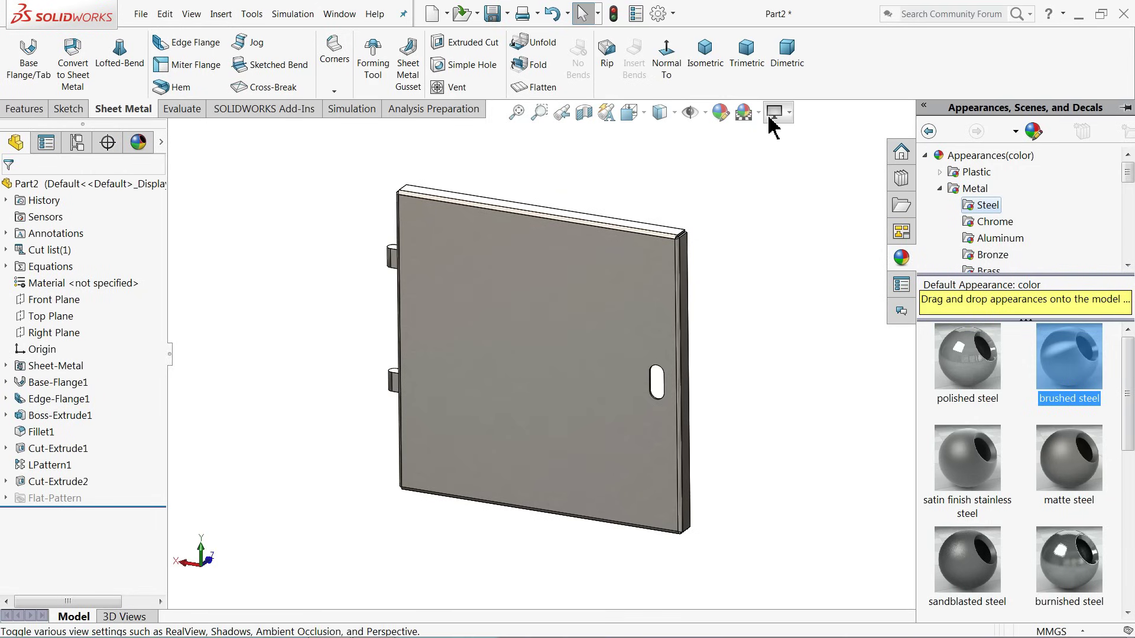
pyautogui.click(721, 113)
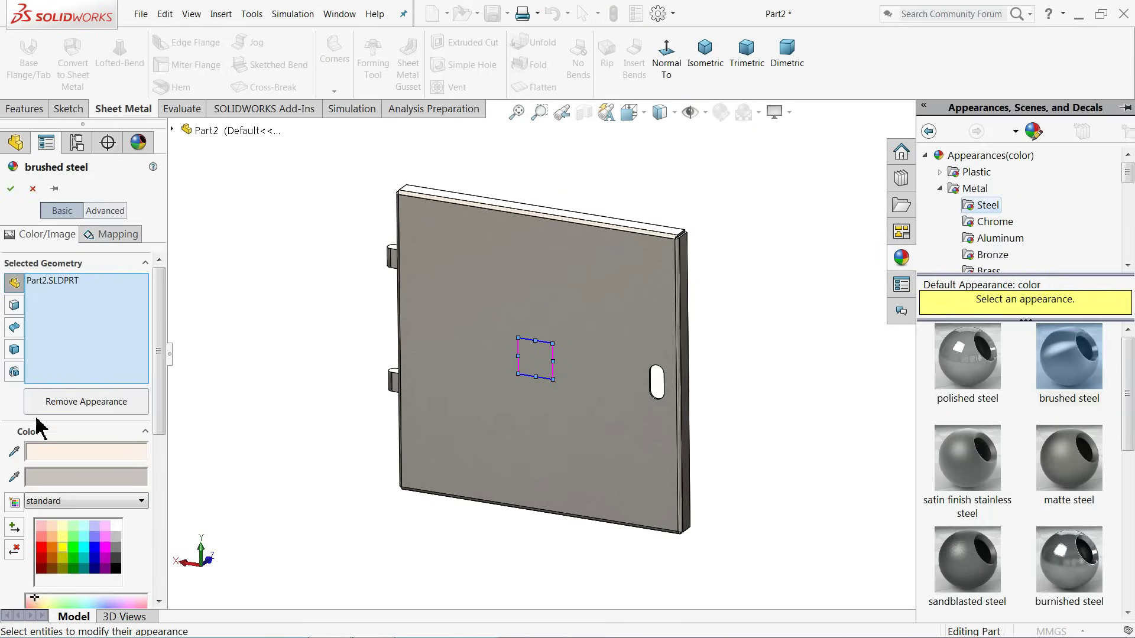
pyautogui.click(61, 545)
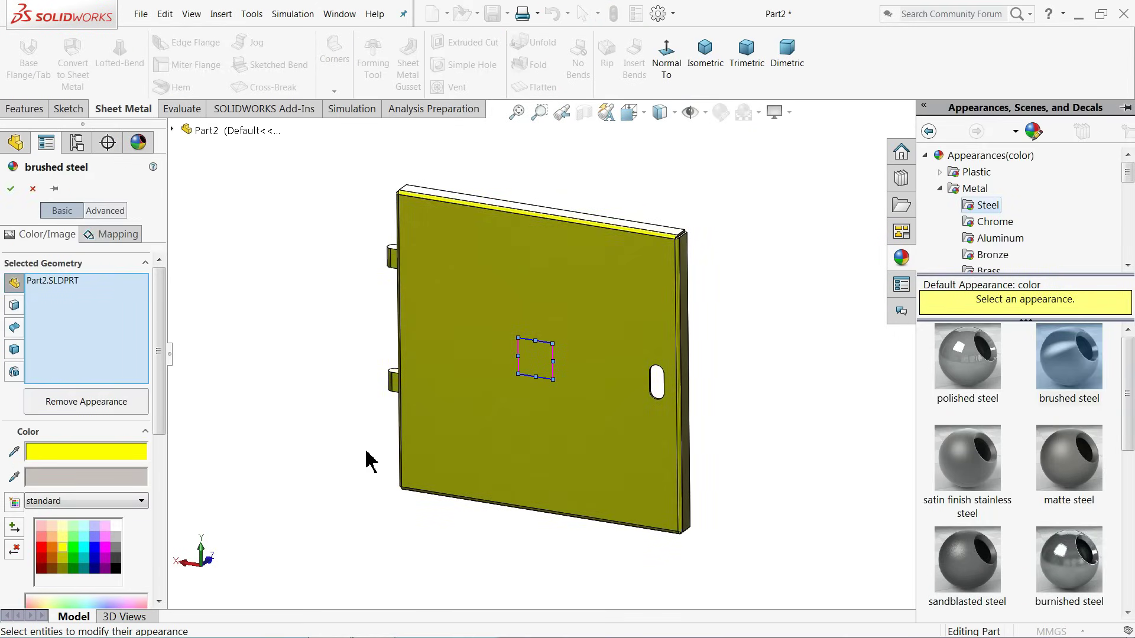
pyautogui.click(12, 190)
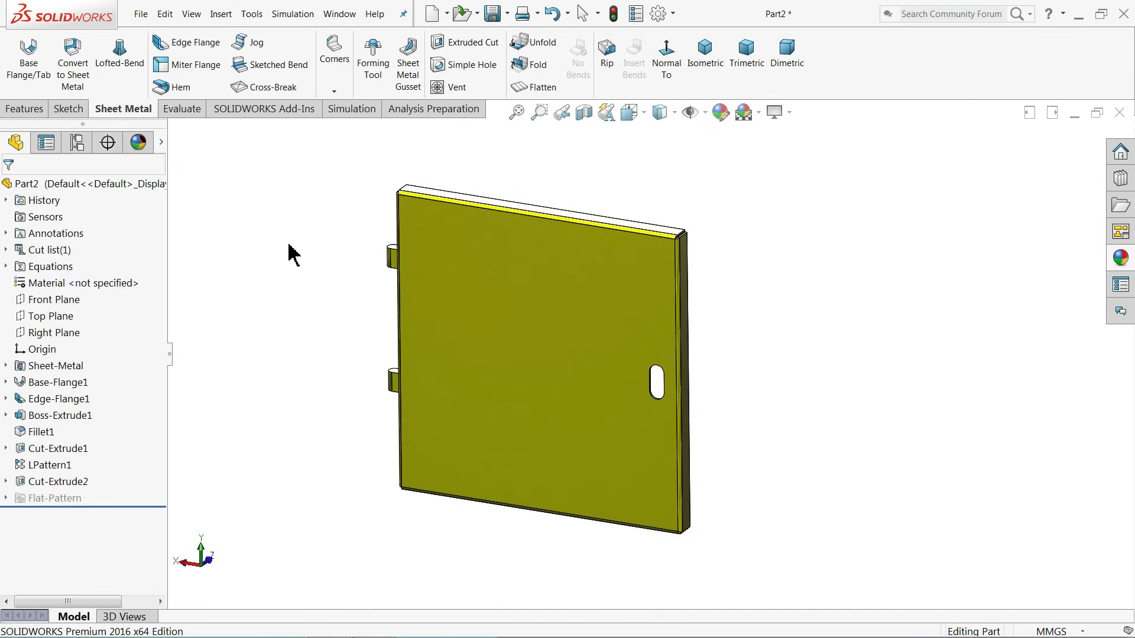
pyautogui.moveTo(291, 253)
pyautogui.mouseDown(button='middle')
pyautogui.moveTo(309, 239)
pyautogui.moveTo(305, 260)
pyautogui.mouseUp(button='middle')
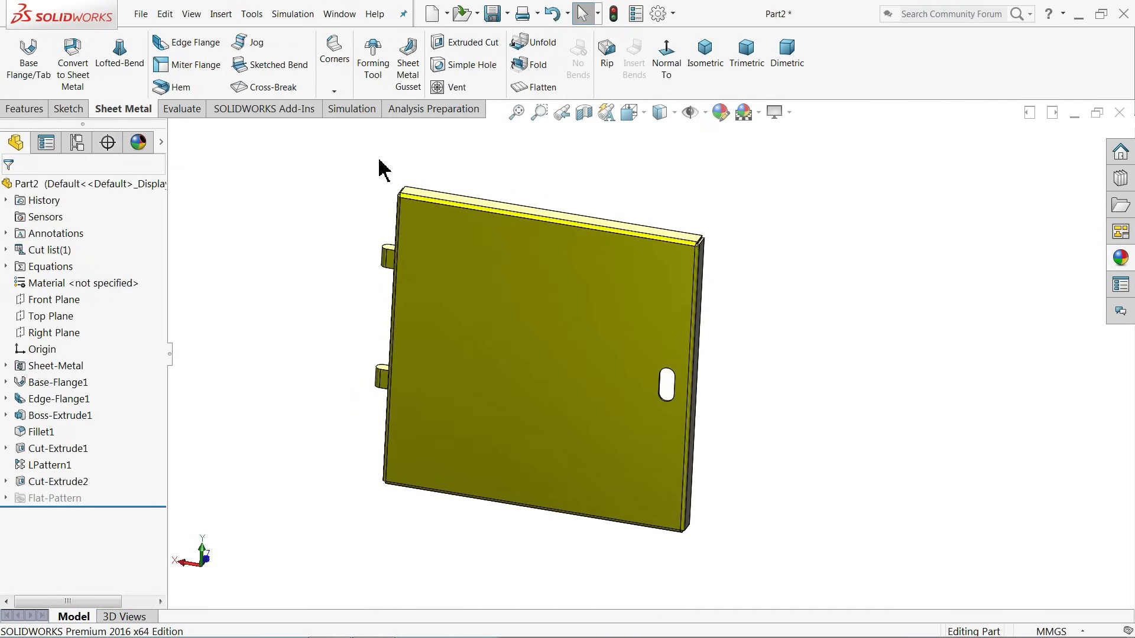
# Step: Save the door part as 2.Door in the Electrical enclosure folder
pyautogui.click(493, 13)
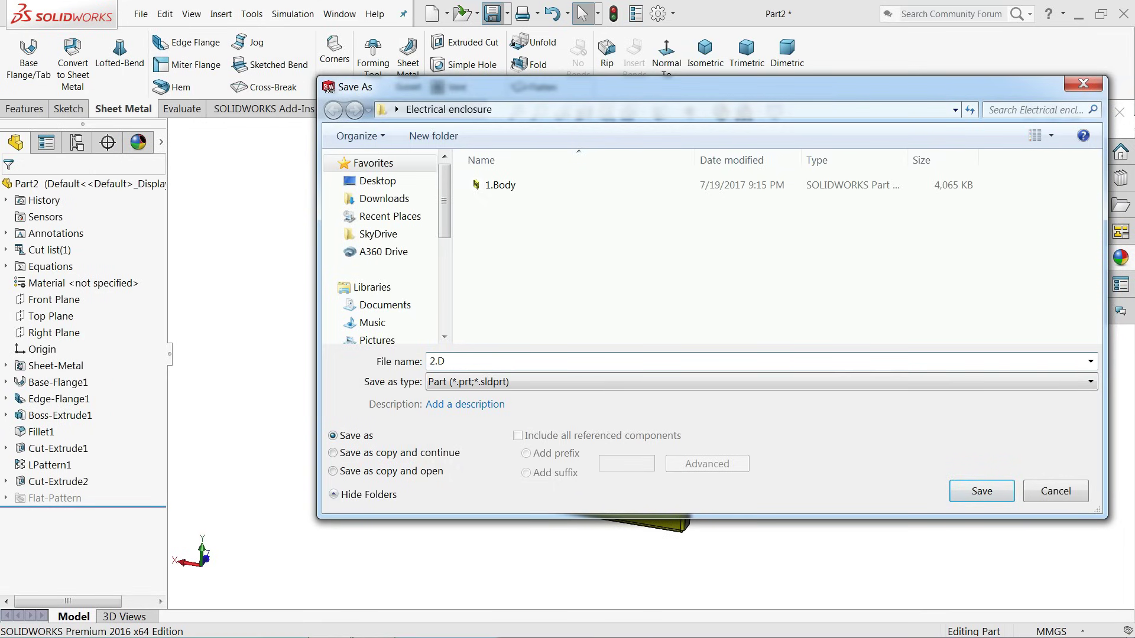
pyautogui.press('Return')
pyautogui.moveTo(540, 211); pyautogui.dragTo(562, 253, button='middle')
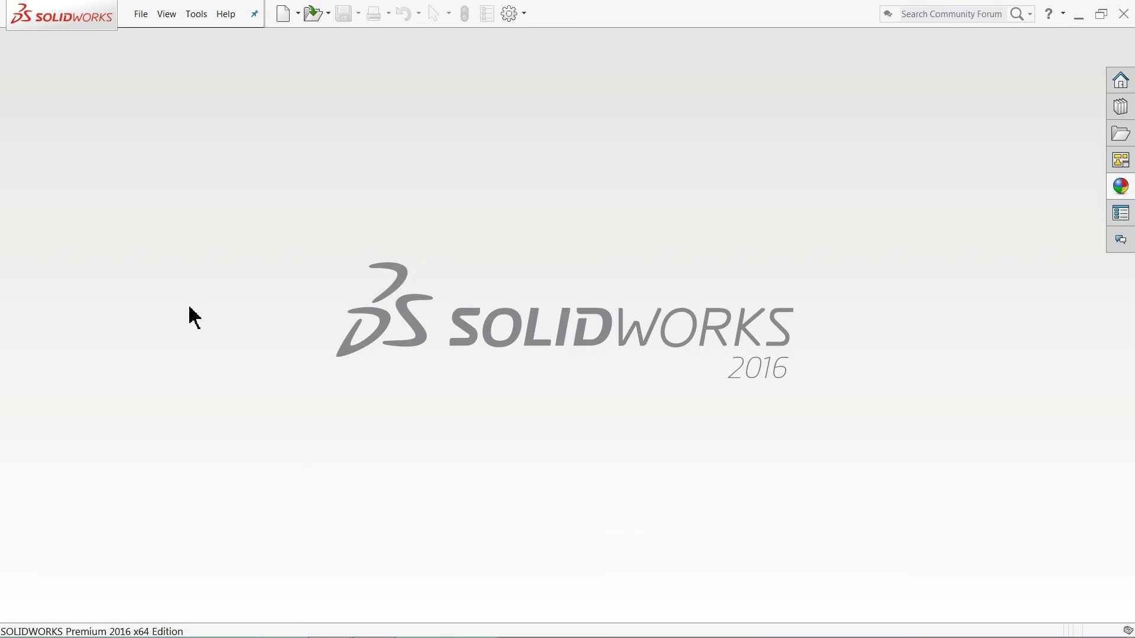
# Step: Create a new document from the Assembly template
pyautogui.click(142, 17)
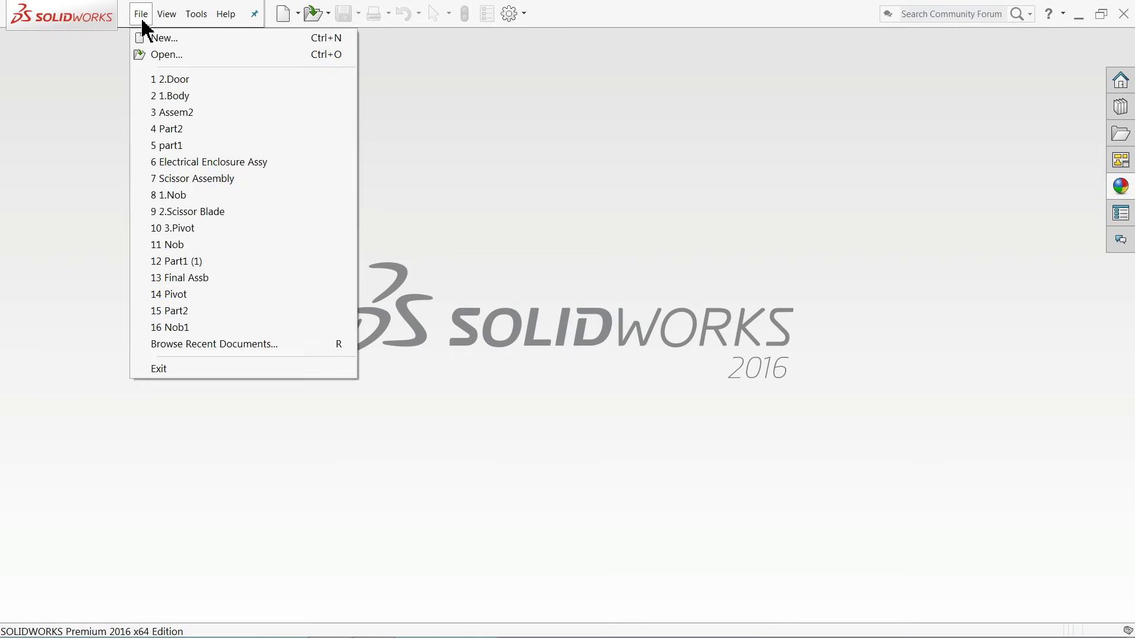
pyautogui.click(172, 42)
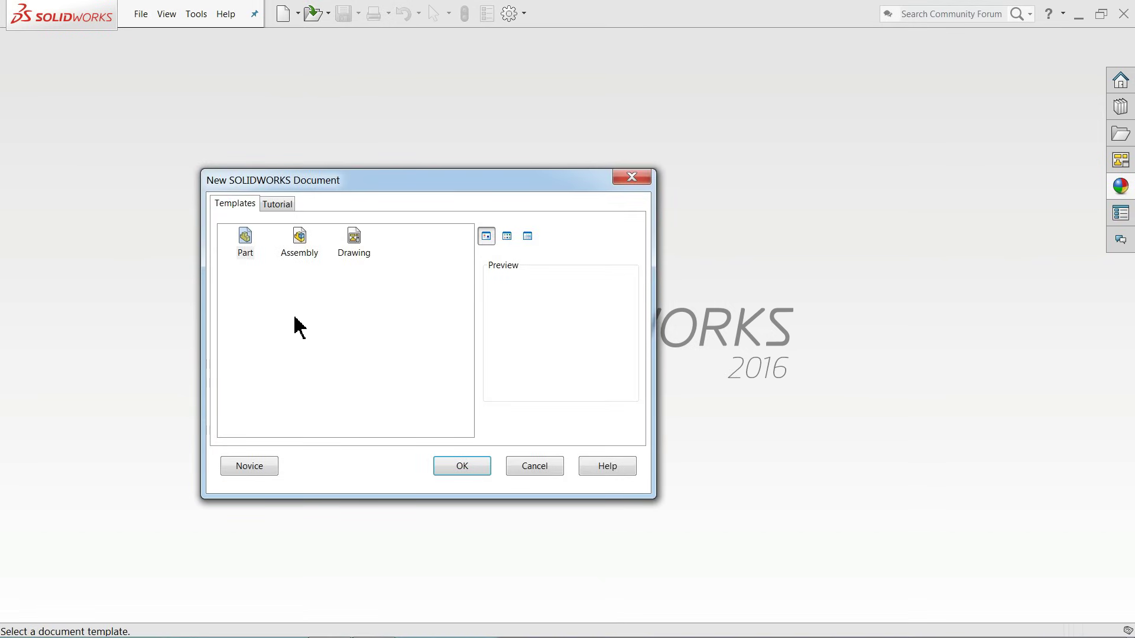
pyautogui.click(260, 470)
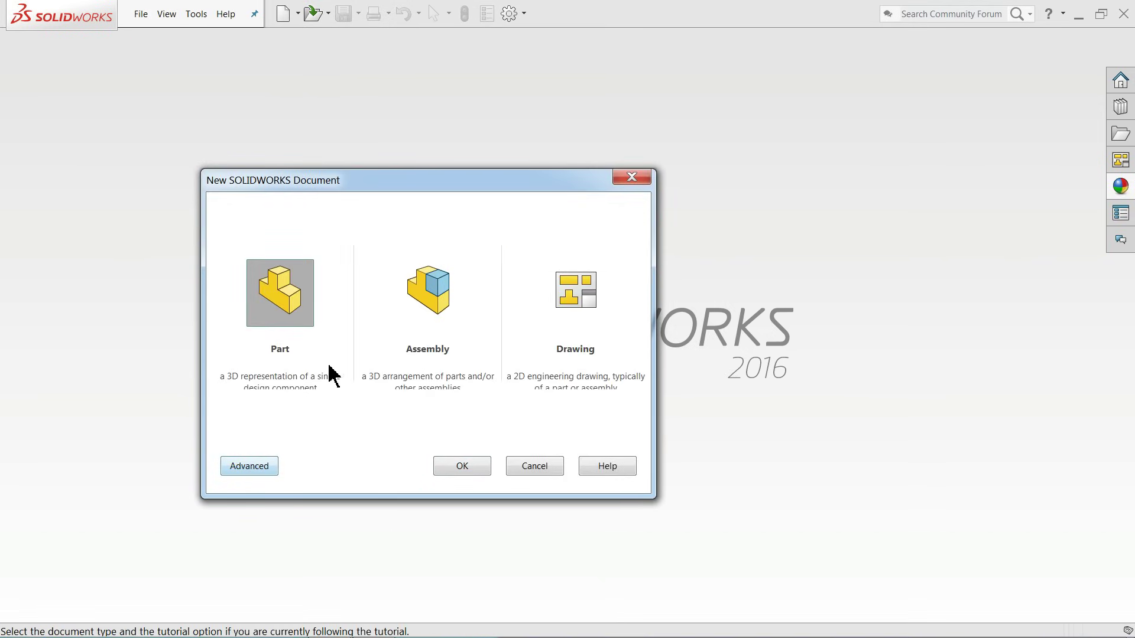
pyautogui.click(426, 319)
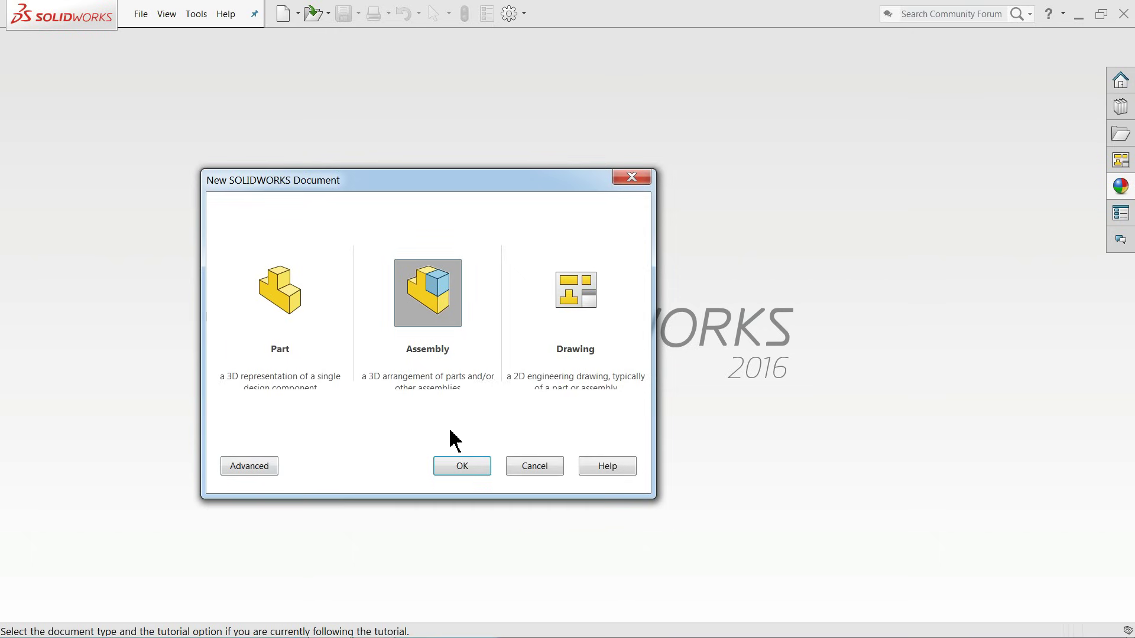
pyautogui.click(243, 469)
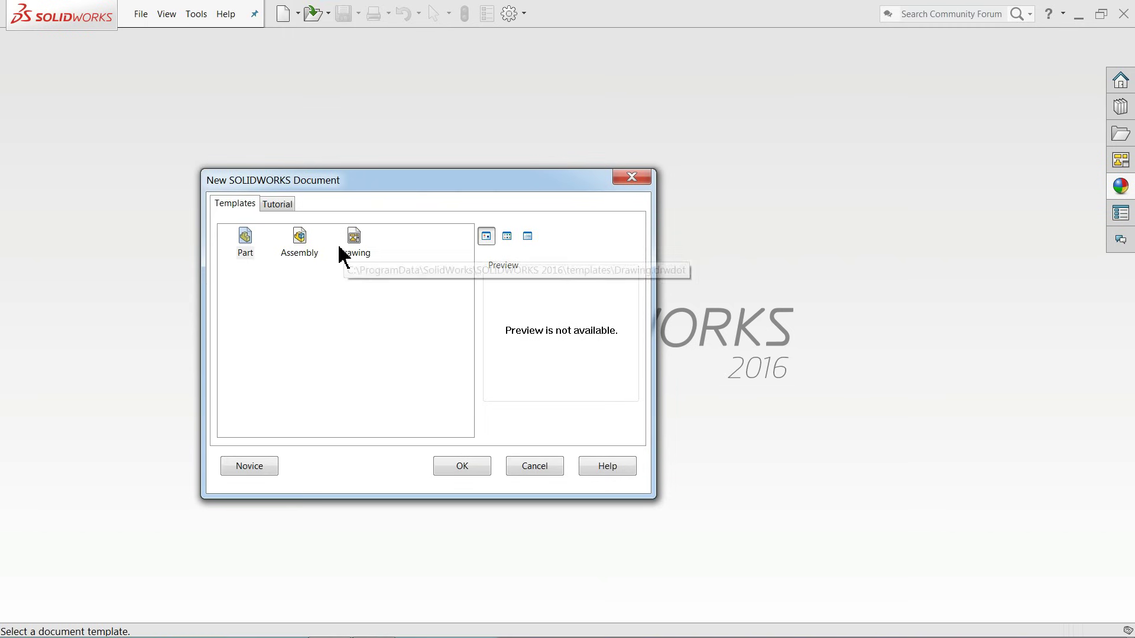
pyautogui.click(258, 470)
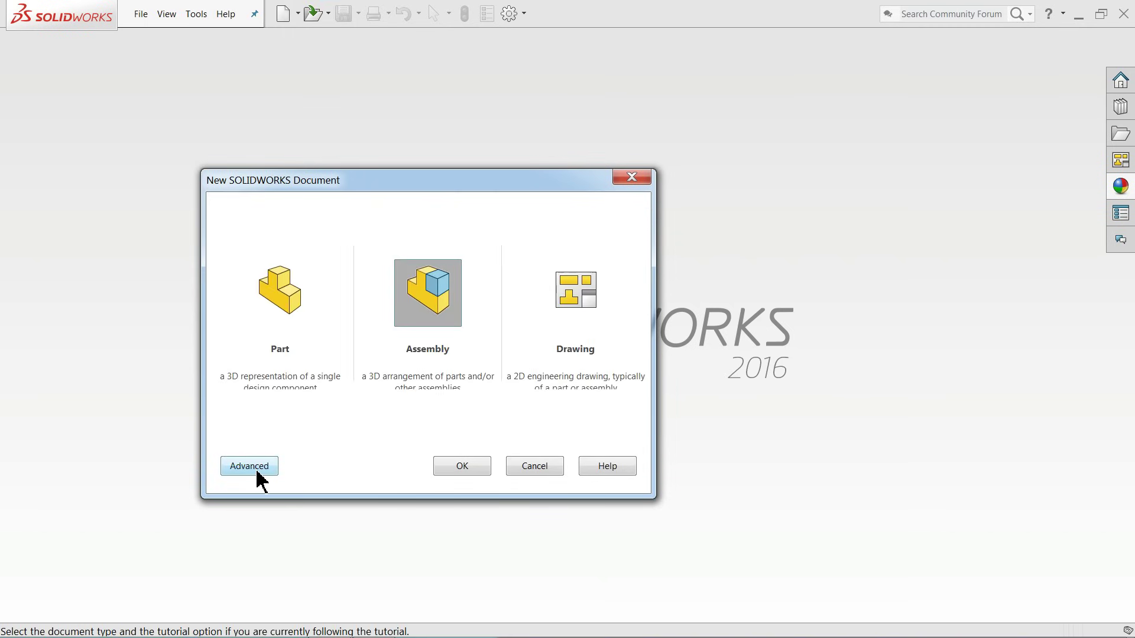
pyautogui.click(463, 467)
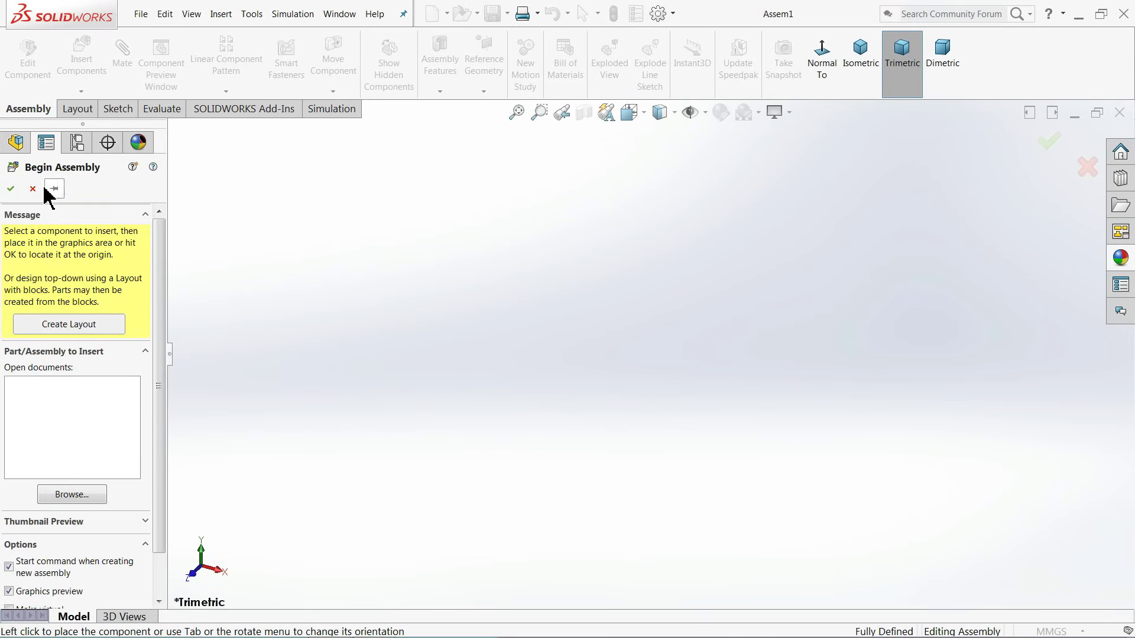
# Step: Browse to 1.Body and place it as the fixed base component
pyautogui.click(76, 494)
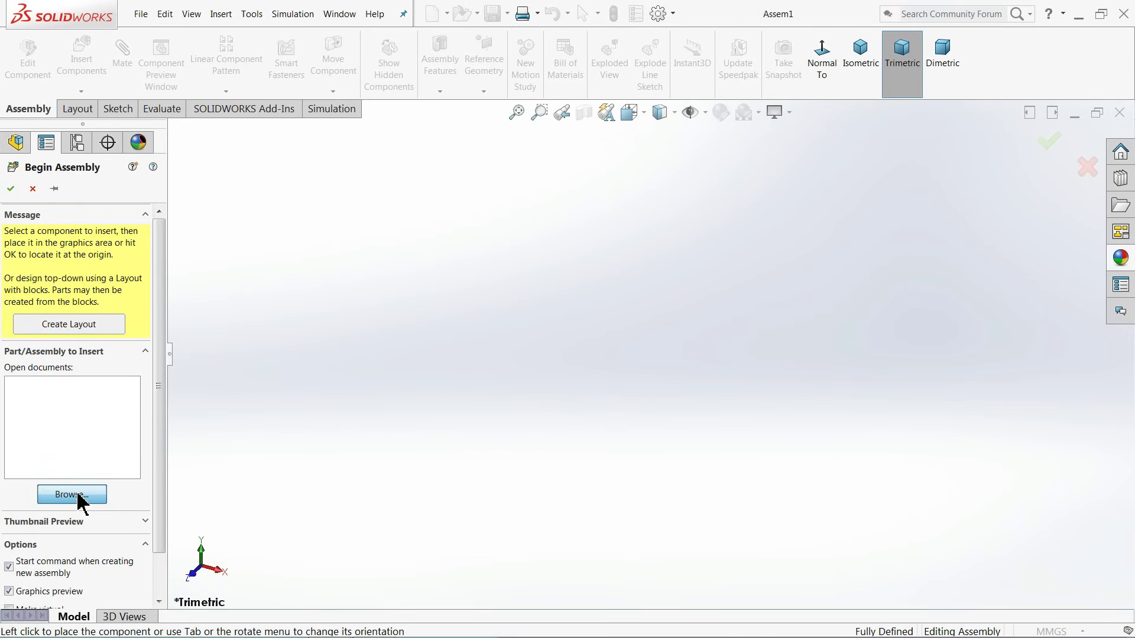
pyautogui.click(525, 183)
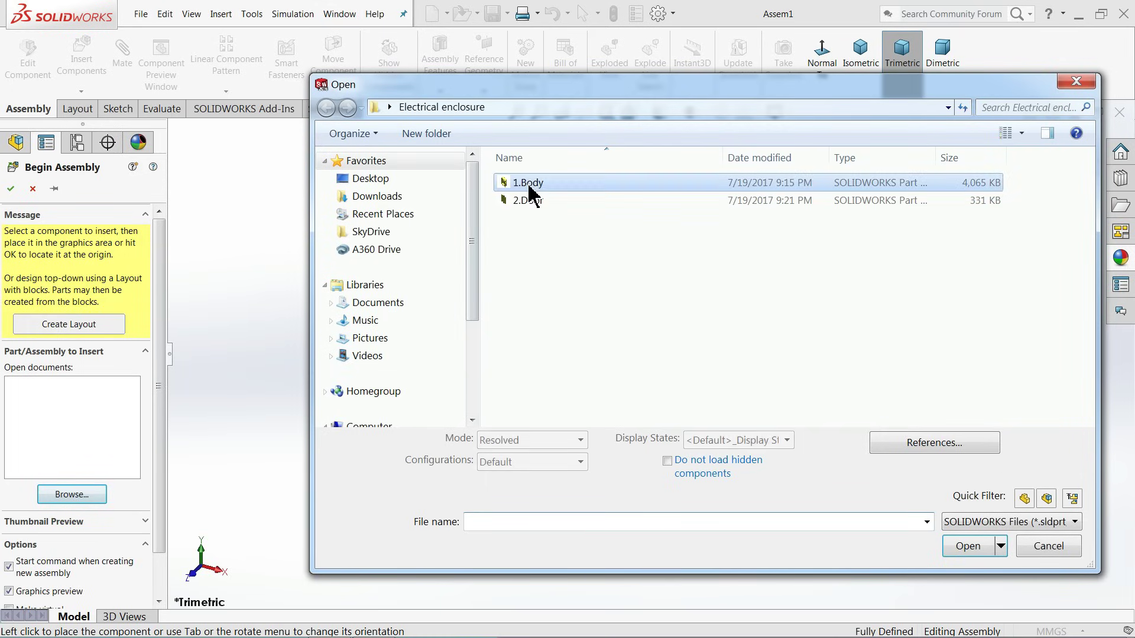
pyautogui.click(975, 543)
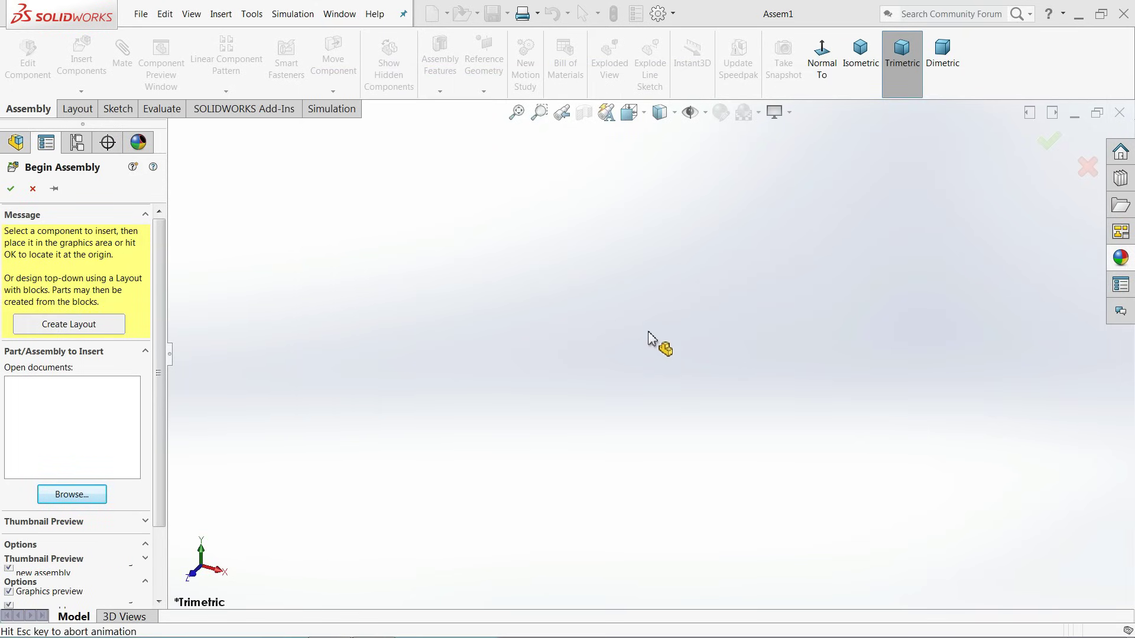
pyautogui.click(614, 332)
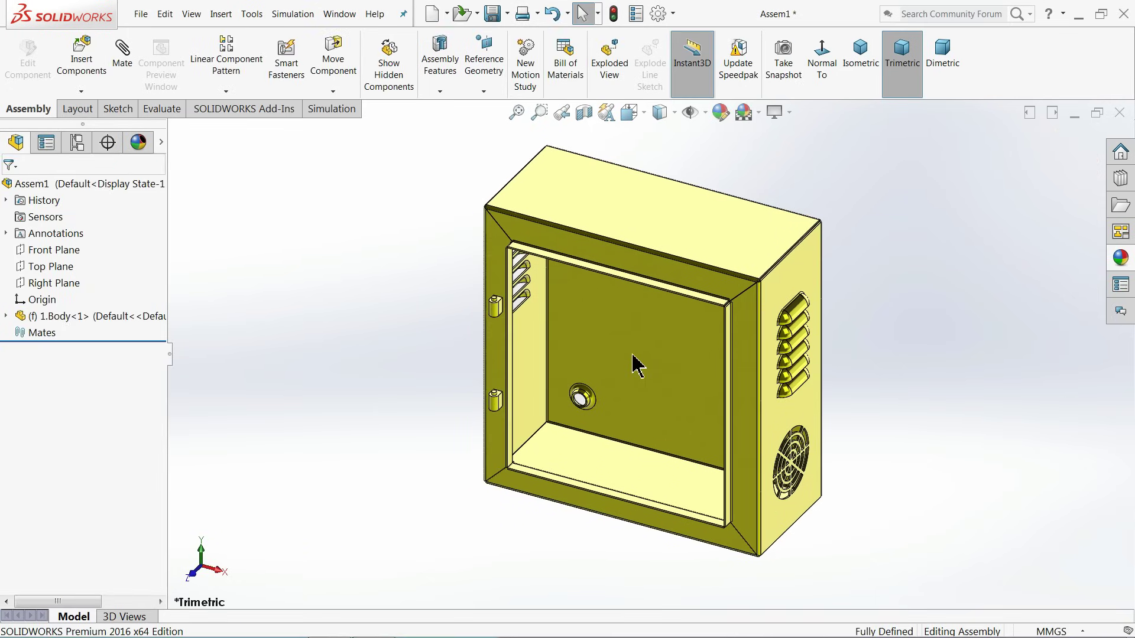
pyautogui.moveTo(670, 232); pyautogui.dragTo(614, 231)
pyautogui.click(437, 235)
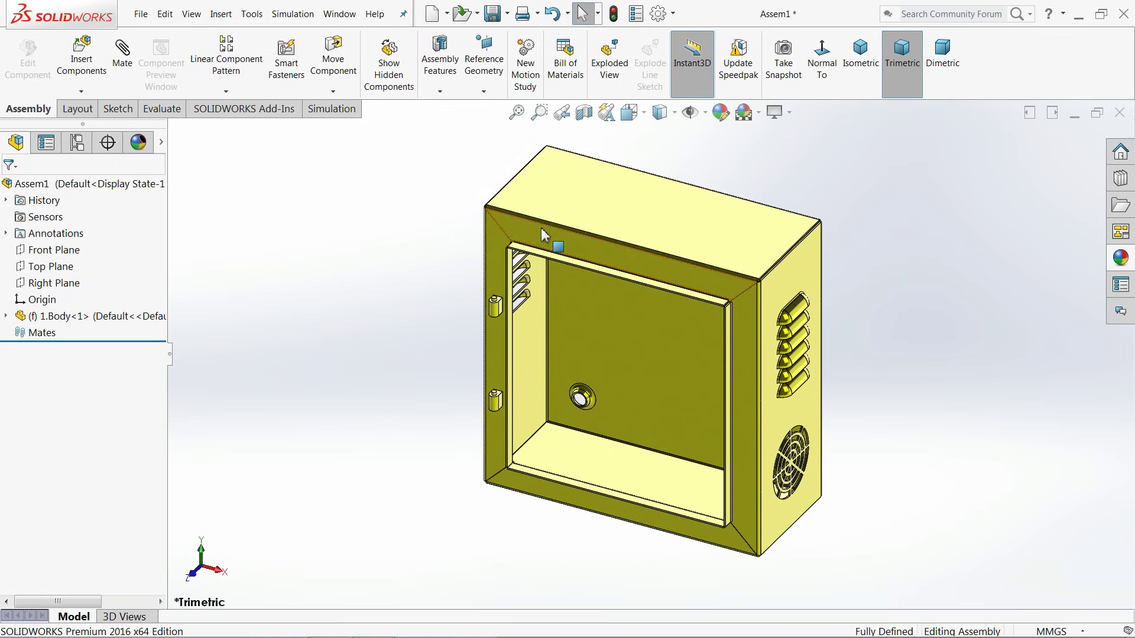
# Step: Insert the 2.Door part and place it beside the enclosure body
pyautogui.click(81, 56)
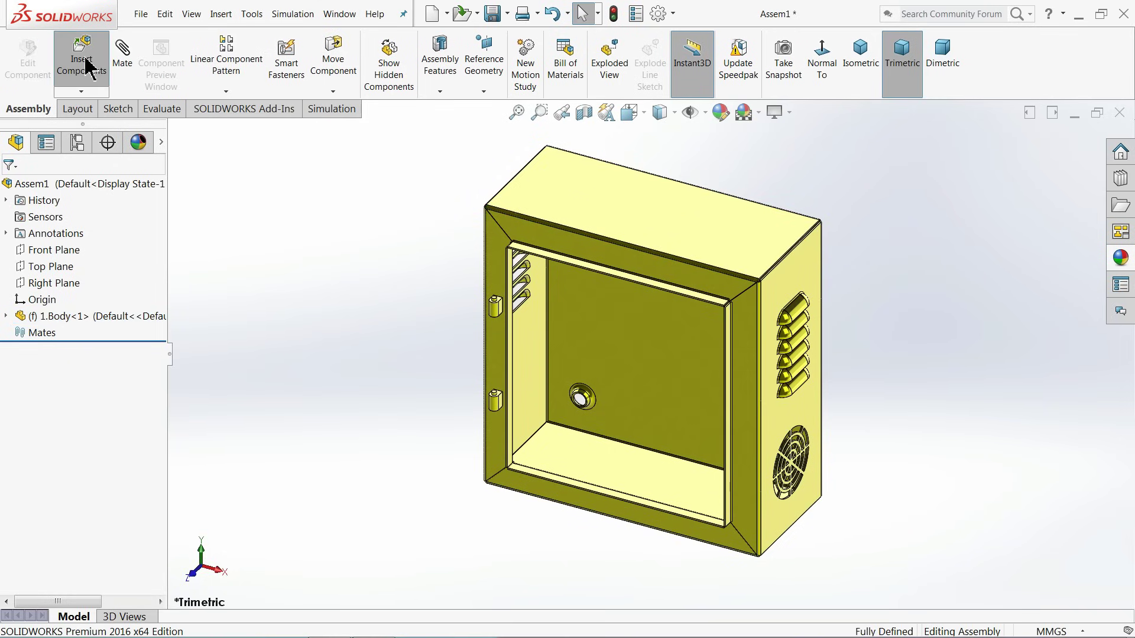
pyautogui.click(62, 483)
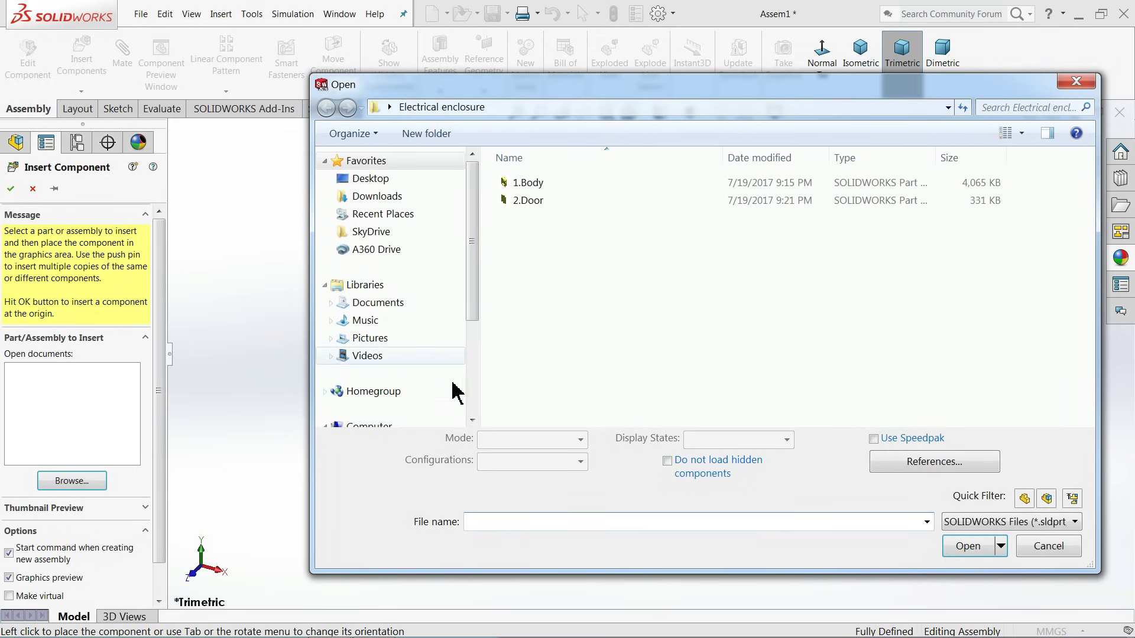
pyautogui.click(528, 201)
pyautogui.click(968, 535)
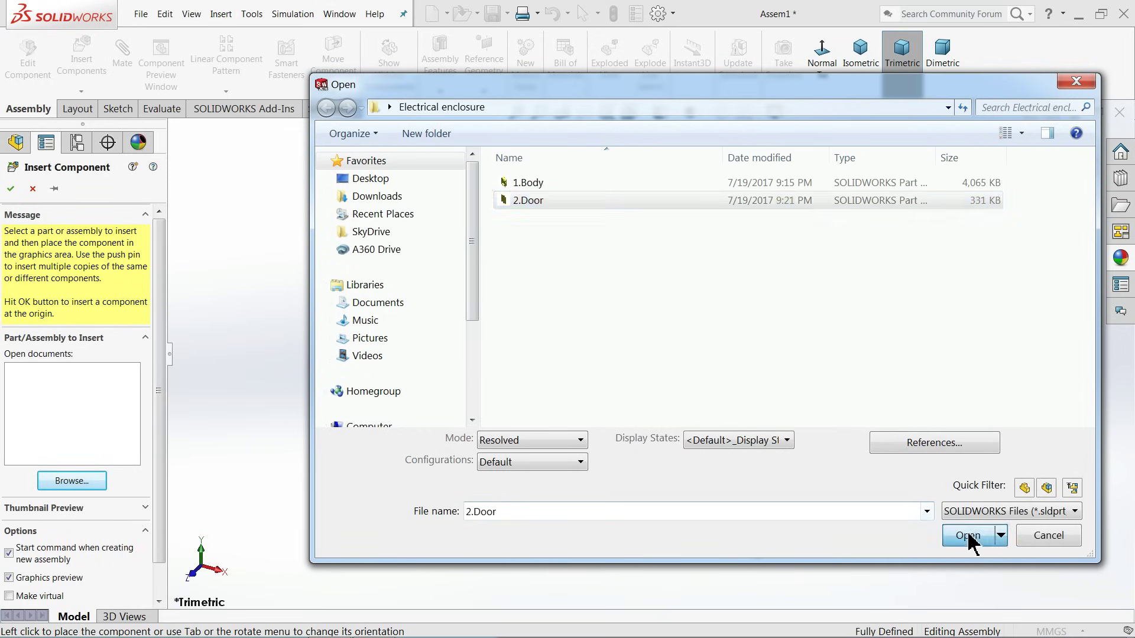
pyautogui.click(485, 369)
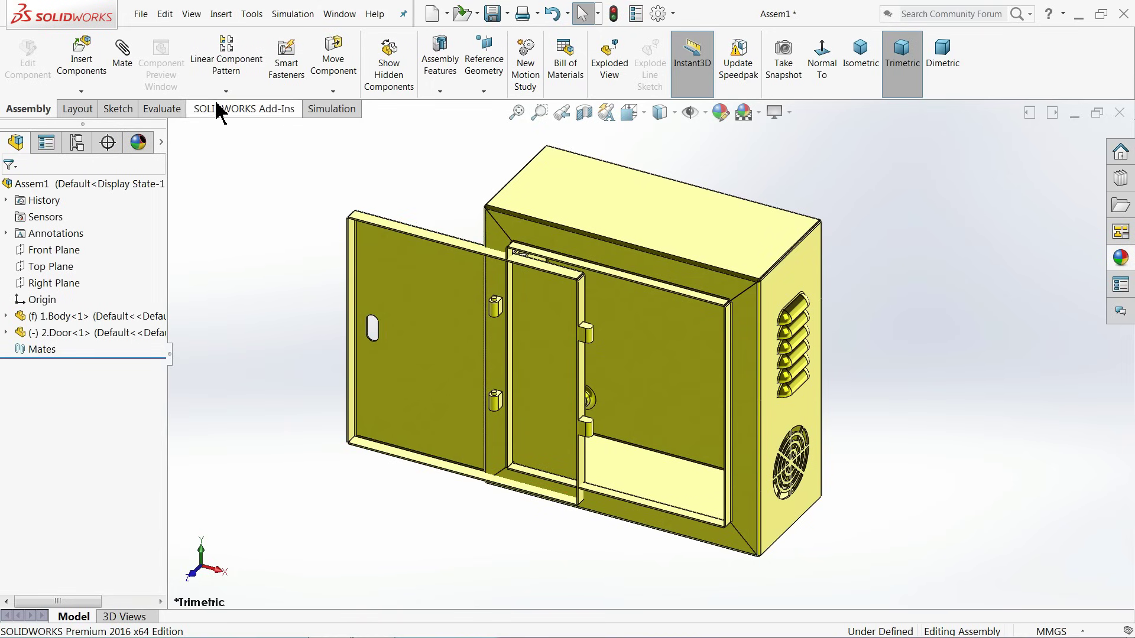
pyautogui.click(330, 92)
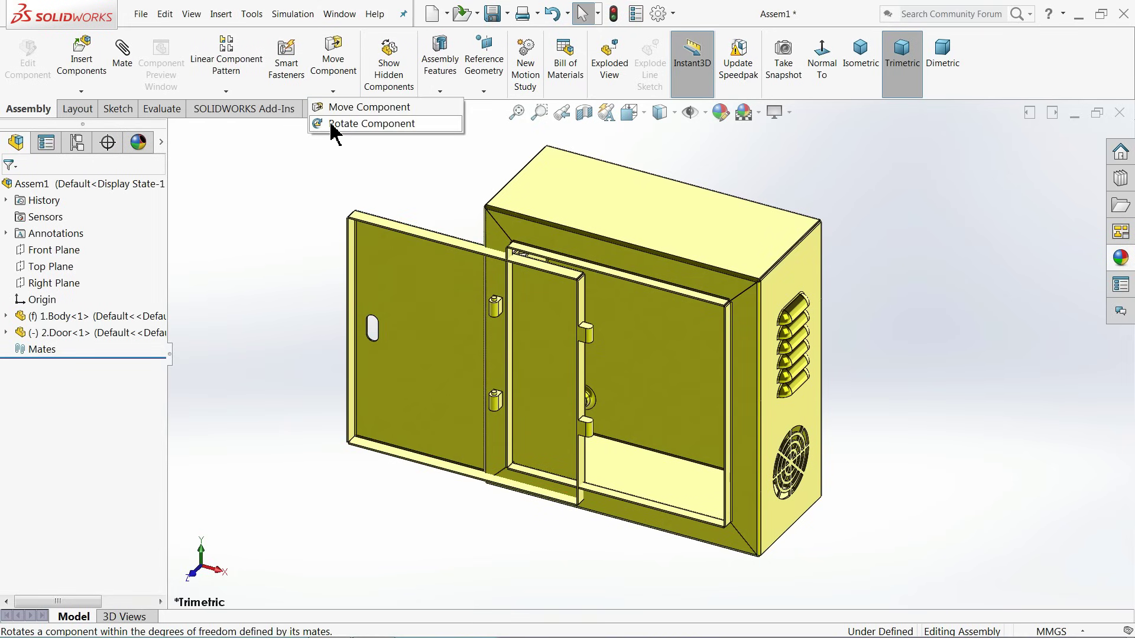
# Step: Rotate and drag the door component back toward the enclosure opening
pyautogui.click(335, 124)
pyautogui.moveTo(426, 331); pyautogui.dragTo(577, 456)
pyautogui.scroll(3, 577, 456)
pyautogui.moveTo(576, 456); pyautogui.dragTo(724, 361, button='middle')
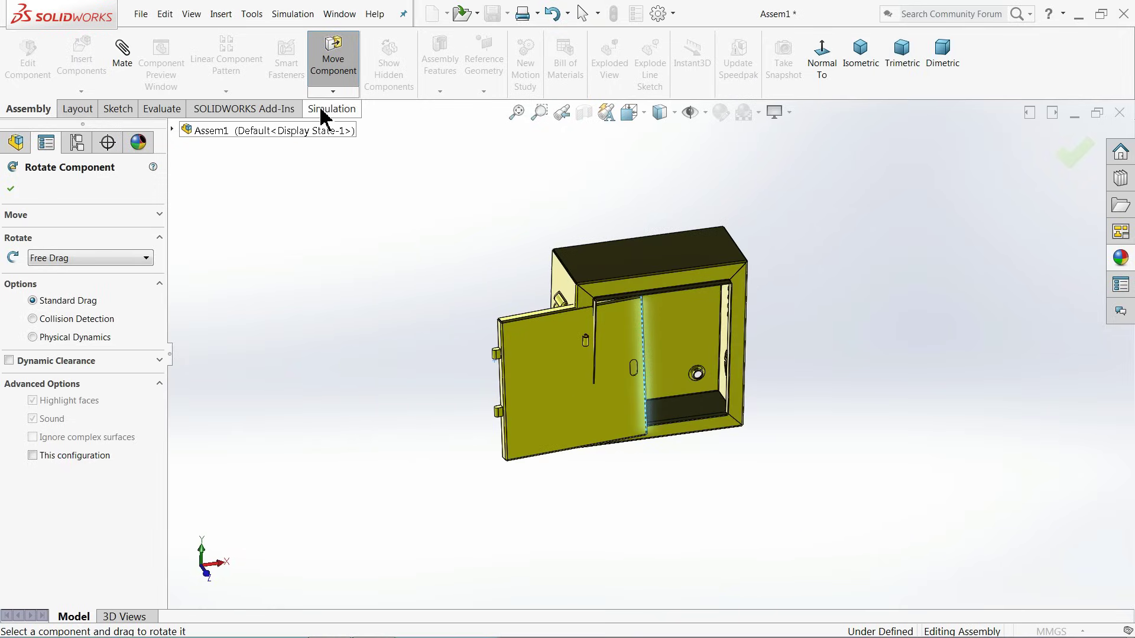
pyautogui.click(333, 91)
pyautogui.click(344, 108)
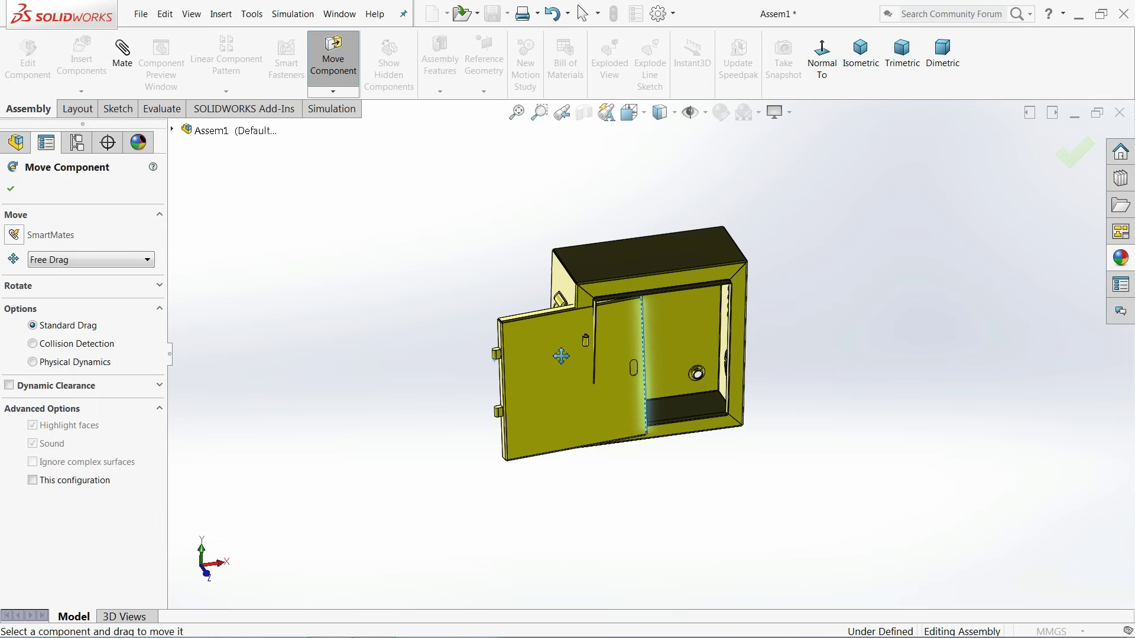
pyautogui.moveTo(565, 358); pyautogui.dragTo(663, 331)
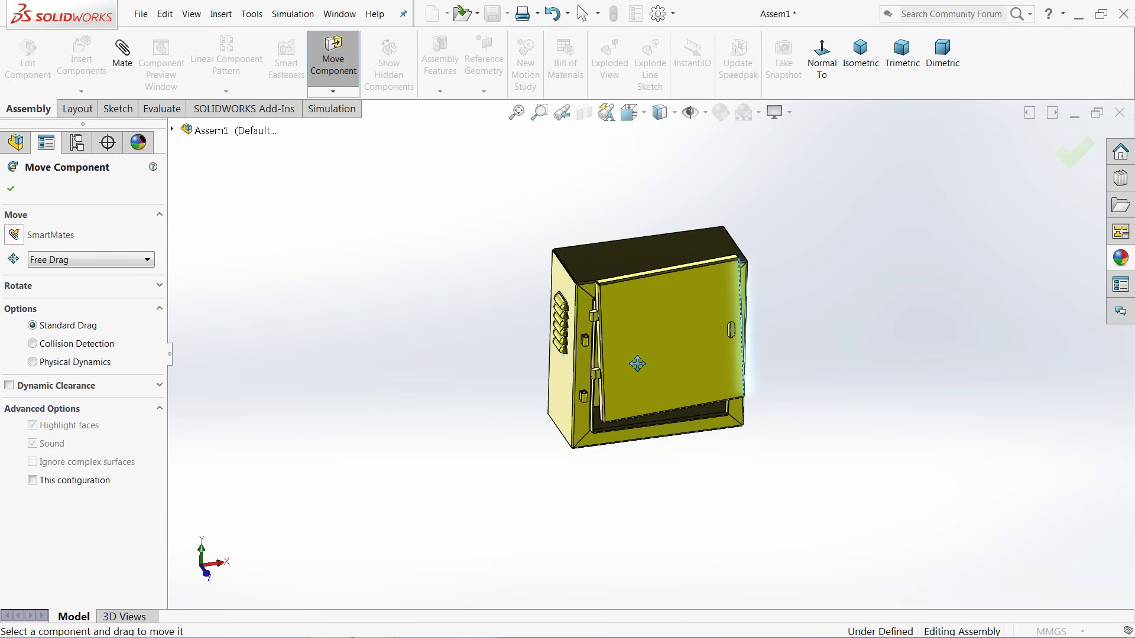
pyautogui.scroll(-4, 631, 358)
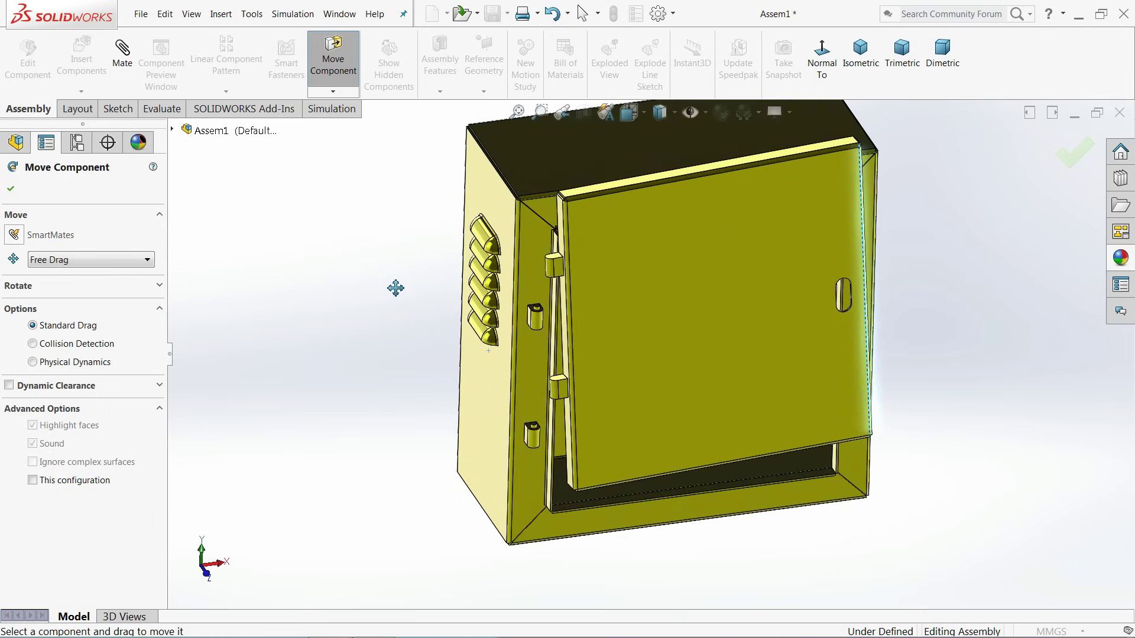
pyautogui.click(12, 192)
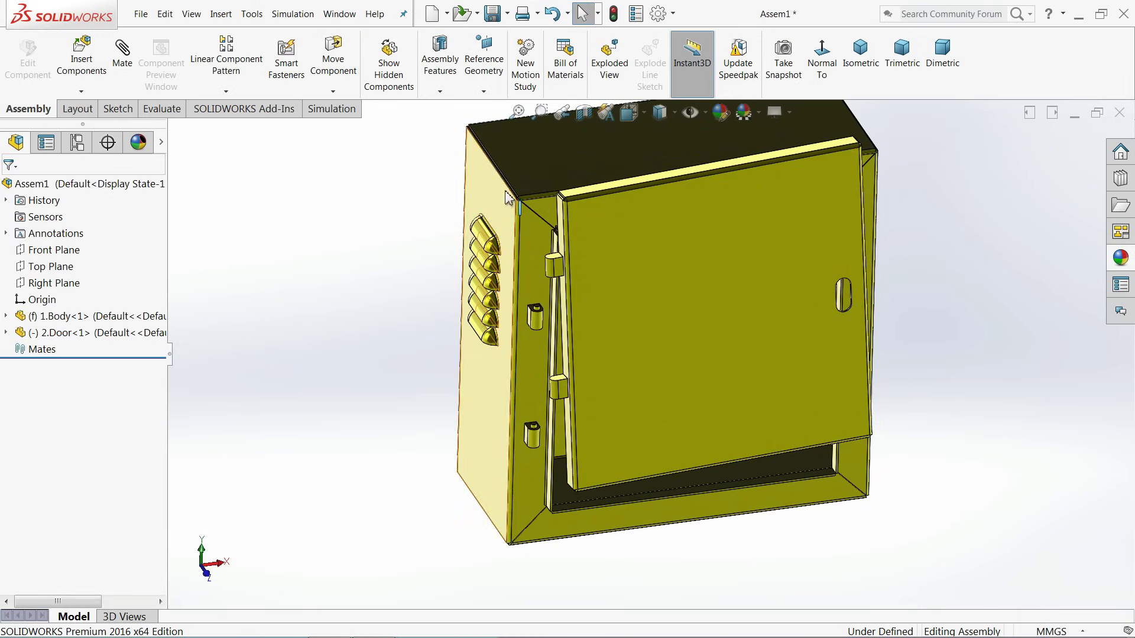
# Step: Apply the Plain White scene to the model view
pyautogui.click(768, 116)
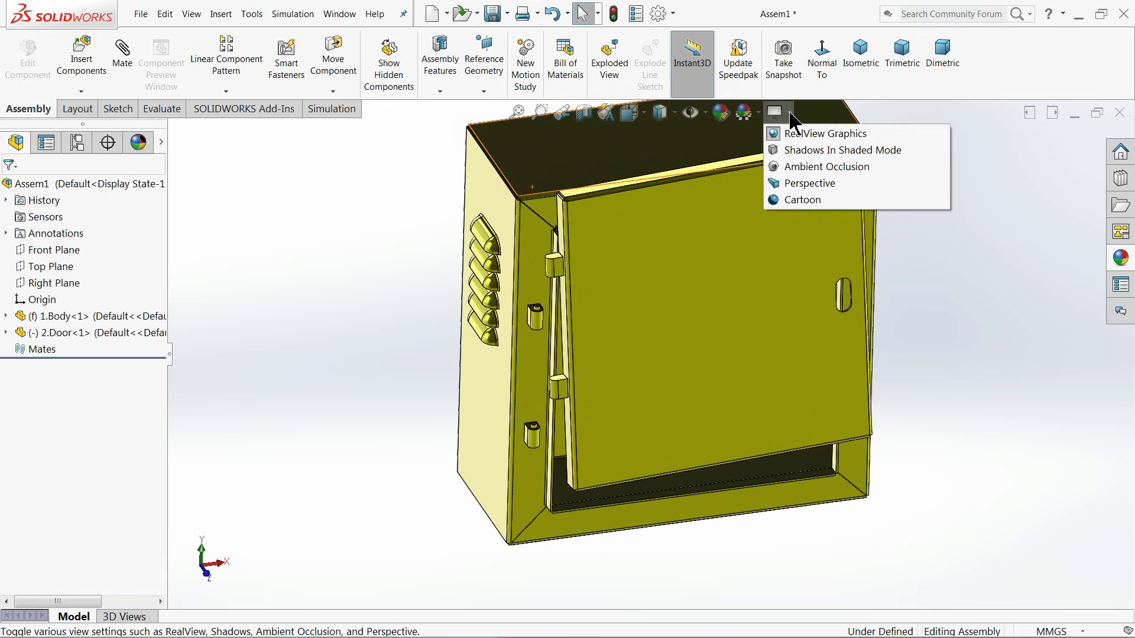
pyautogui.click(758, 113)
pyautogui.click(771, 37)
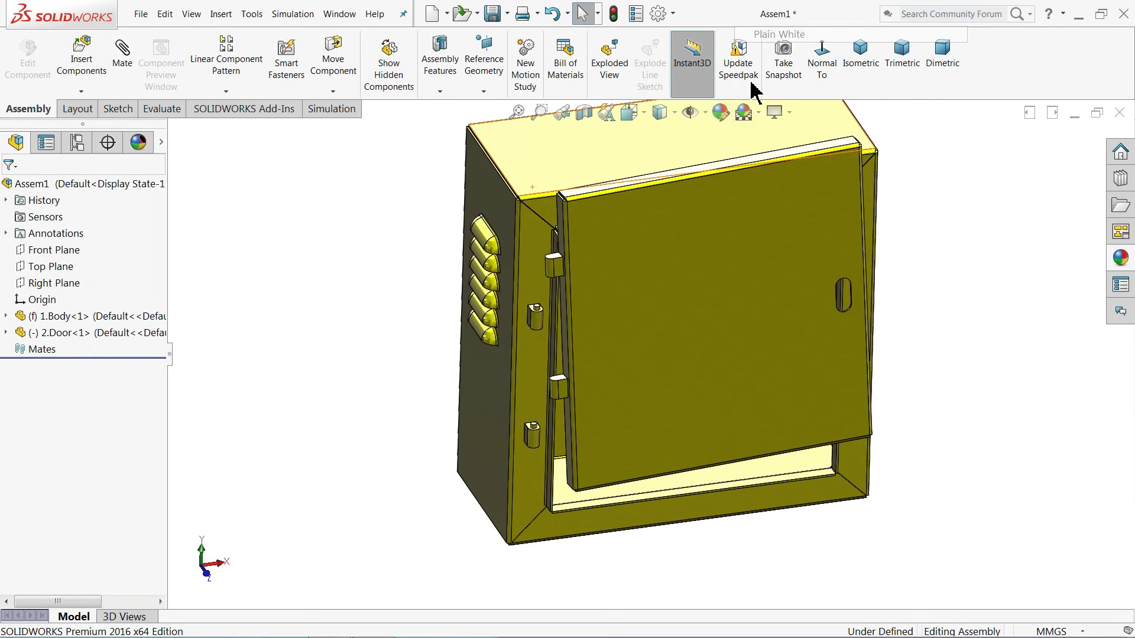
pyautogui.scroll(-6, 539, 313)
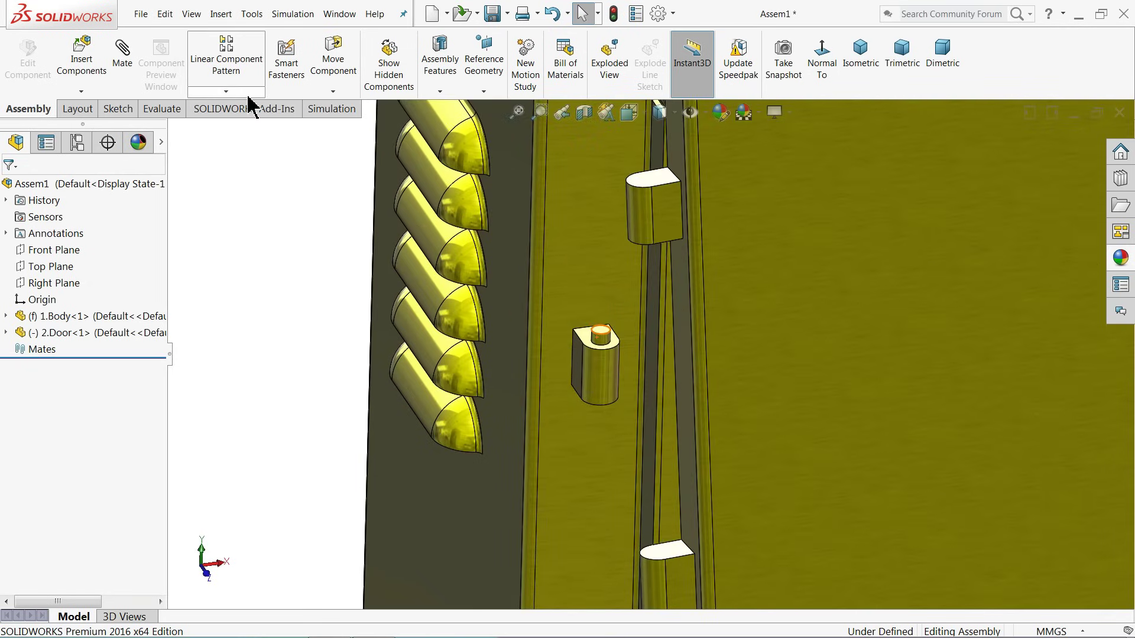
# Step: Mate the body's hinge pin concentric with the door's hinge hole
pyautogui.click(123, 50)
pyautogui.scroll(-3, 501, 344)
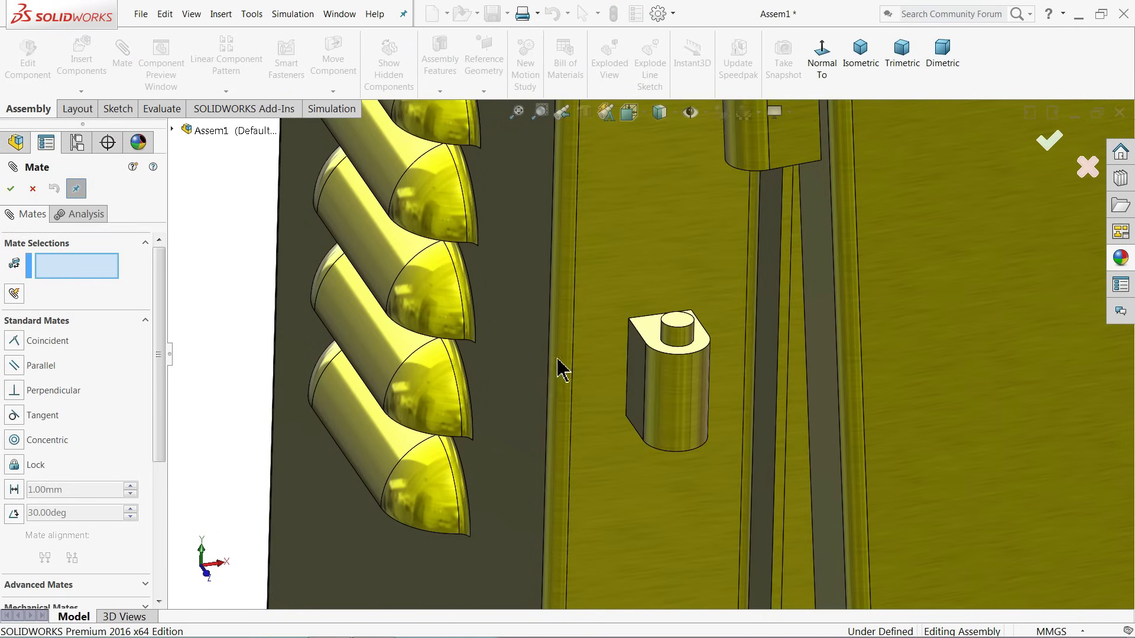
pyautogui.click(689, 349)
pyautogui.scroll(3, 719, 331)
pyautogui.scroll(-4, 727, 309)
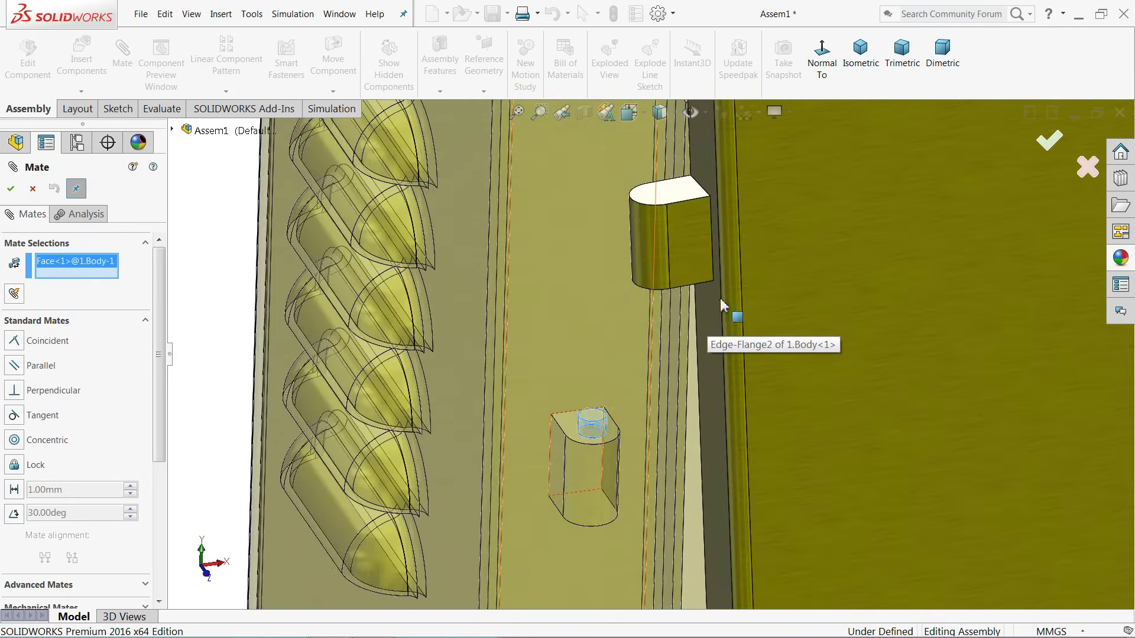
pyautogui.moveTo(695, 247); pyautogui.dragTo(663, 313, button='middle')
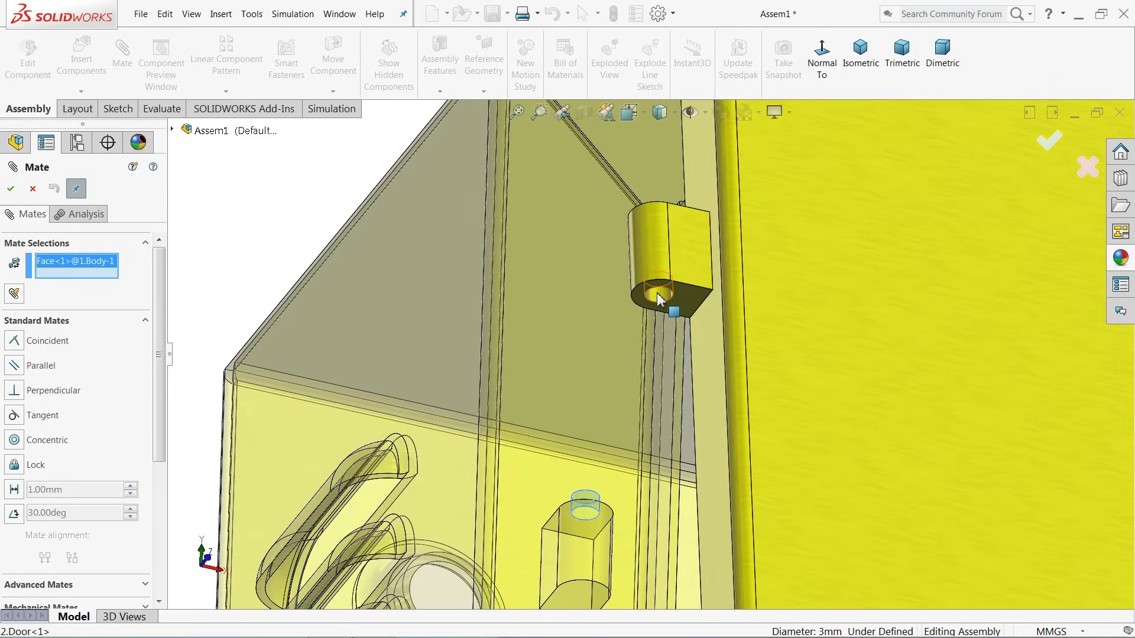
pyautogui.click(661, 323)
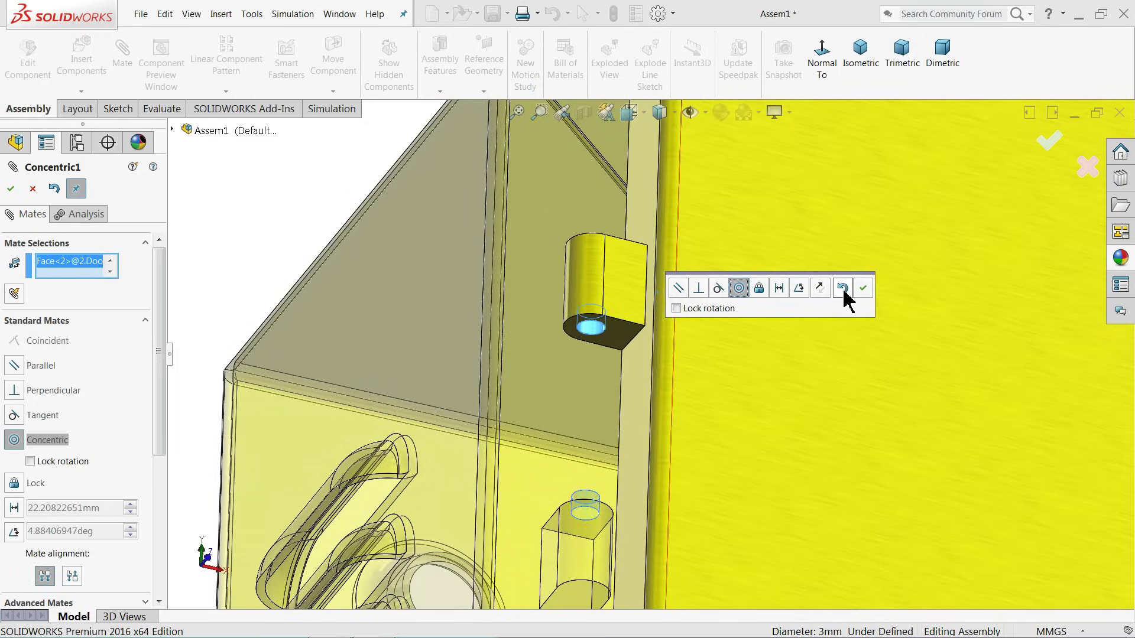
pyautogui.click(862, 289)
# Step: Add a coincident mate between the door and body hinge faces
pyautogui.click(616, 353)
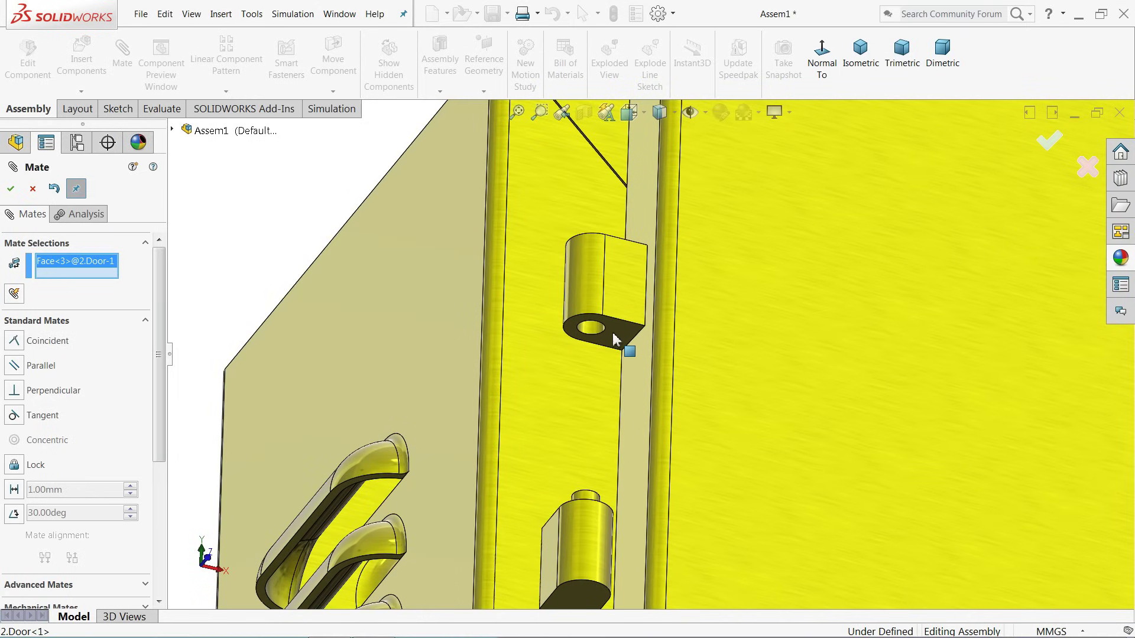
pyautogui.moveTo(622, 349); pyautogui.dragTo(588, 567, button='middle')
pyautogui.click(588, 568)
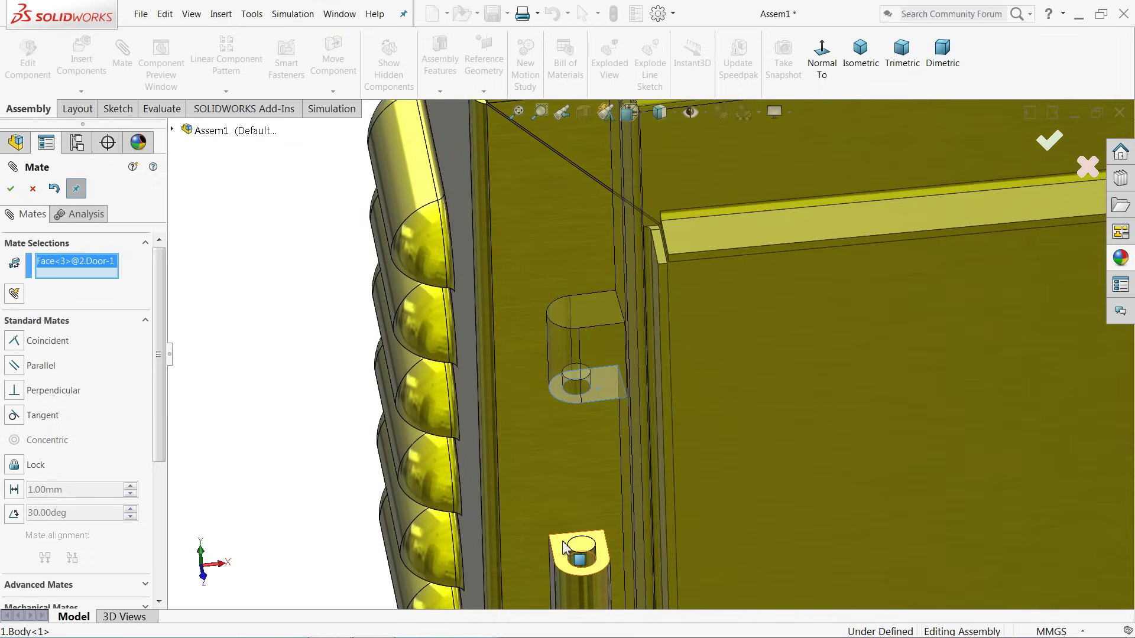
pyautogui.click(776, 575)
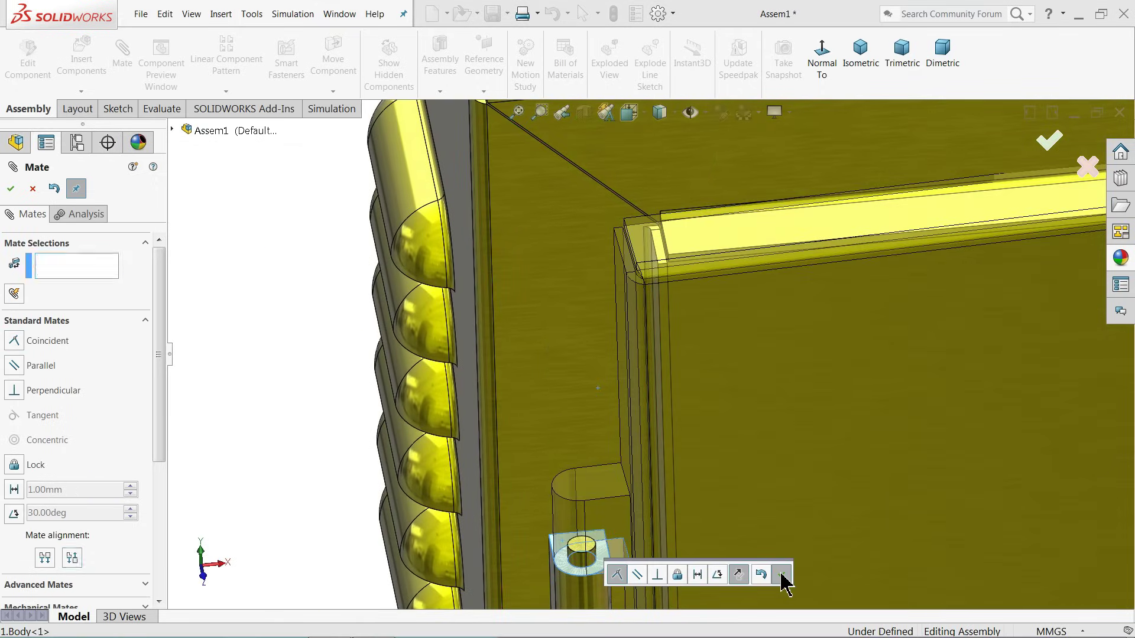
# Step: Orbit around the box and nudge the door to check the hinge constraint
pyautogui.scroll(6, 700, 470)
pyautogui.scroll(3, 696, 468)
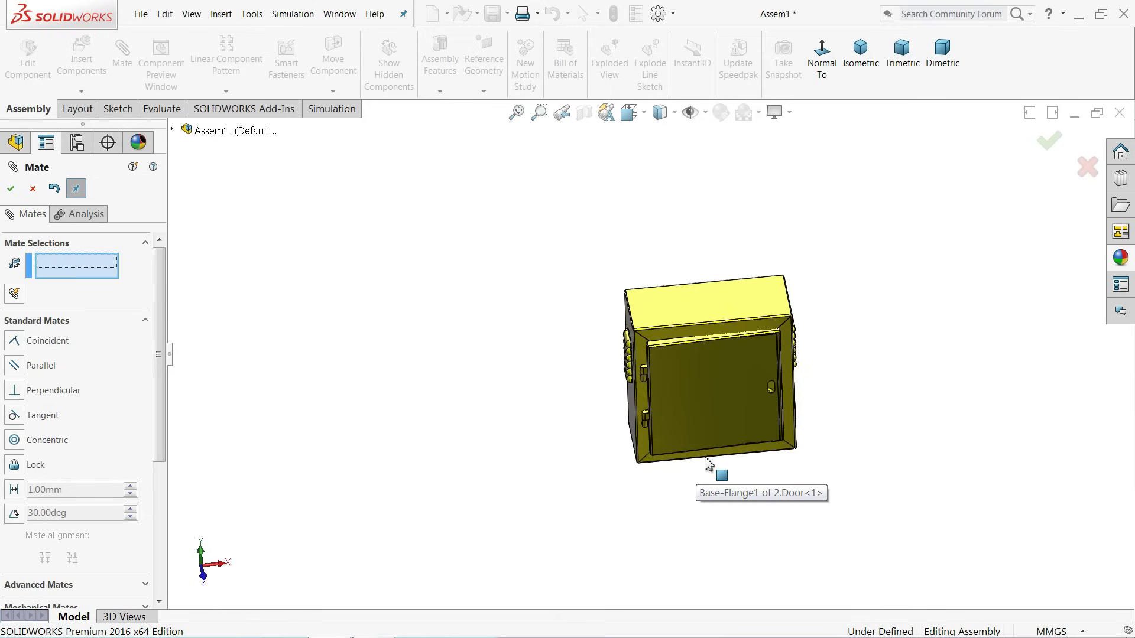
pyautogui.moveTo(712, 466); pyautogui.dragTo(676, 447, button='middle')
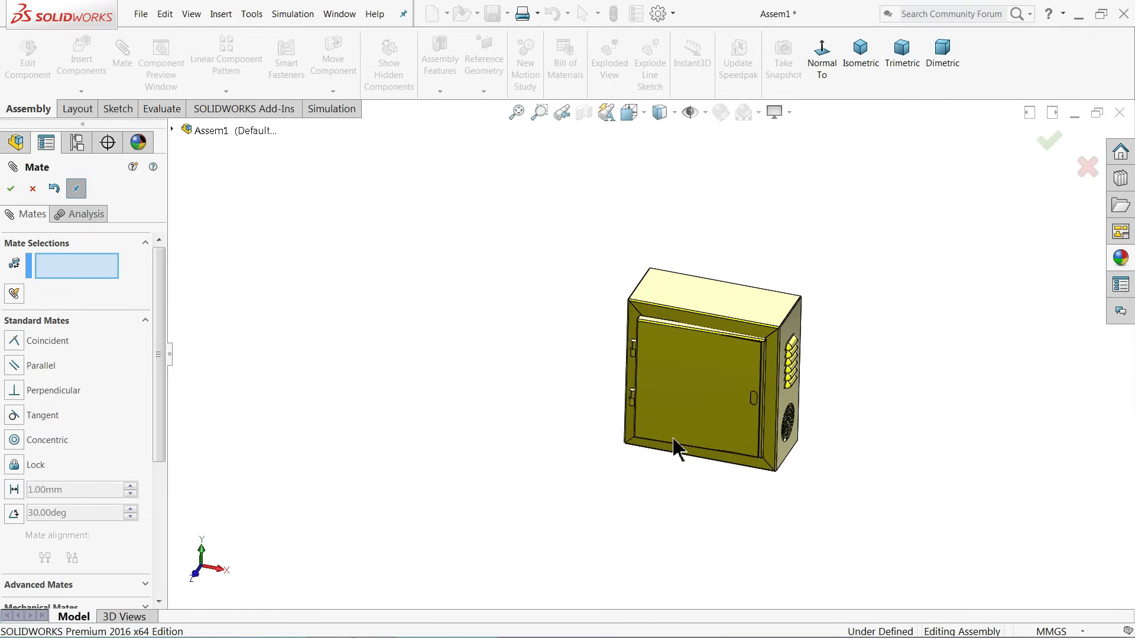
pyautogui.scroll(-3, 777, 374)
pyautogui.scroll(-5, 697, 288)
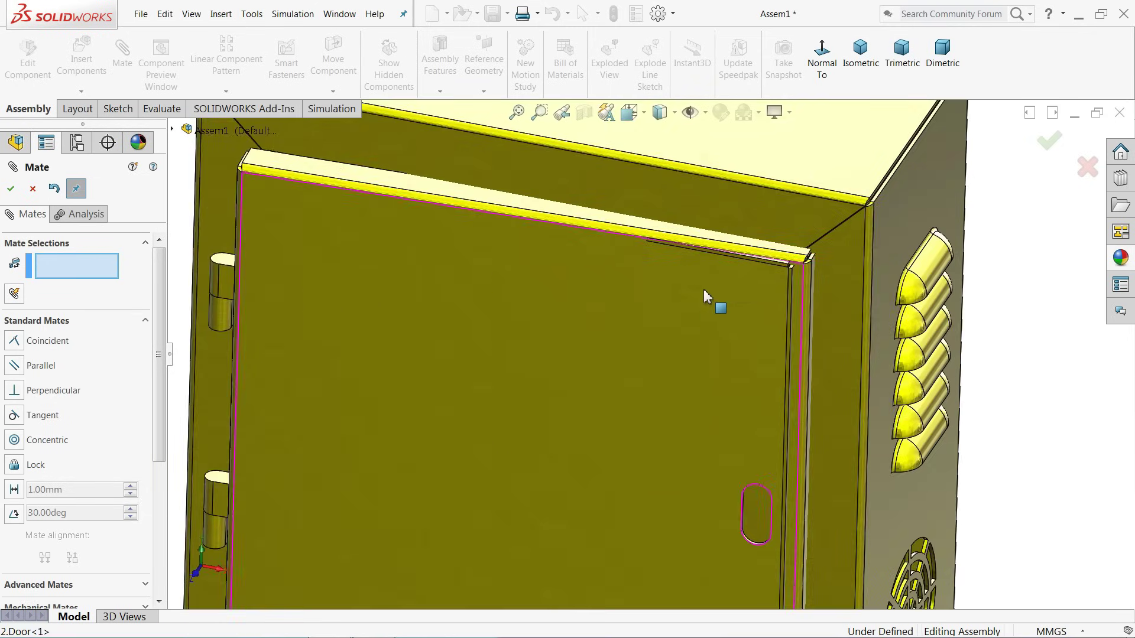
pyautogui.moveTo(711, 296); pyautogui.dragTo(701, 273, button='middle')
pyautogui.scroll(5, 709, 297)
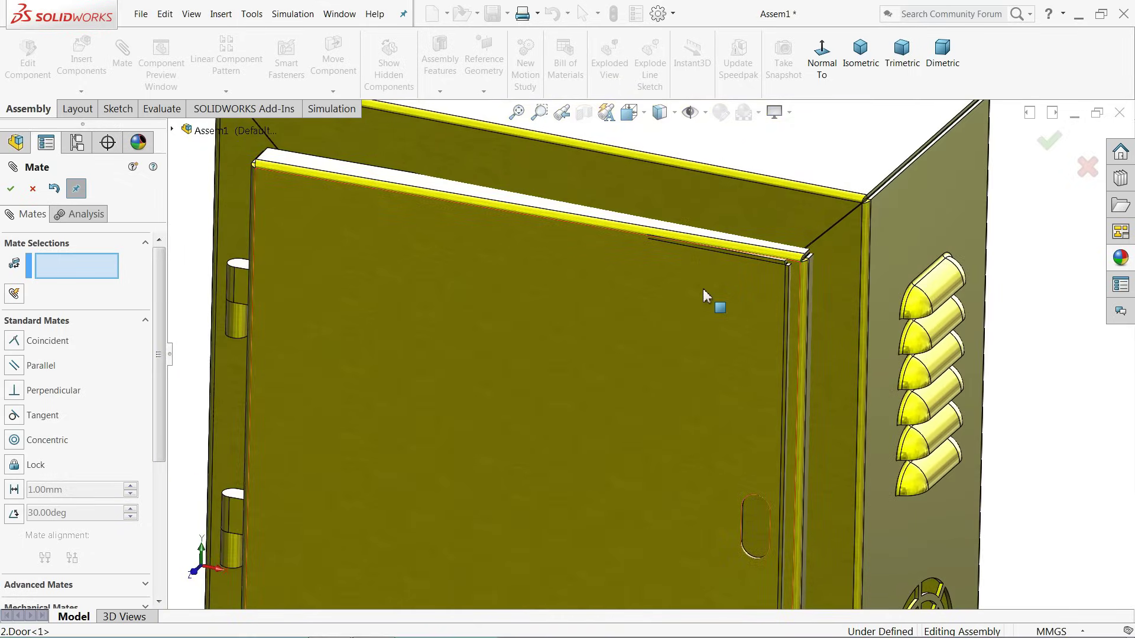
pyautogui.click(676, 371)
pyautogui.moveTo(677, 371); pyautogui.dragTo(689, 374)
pyautogui.scroll(-3, 691, 380)
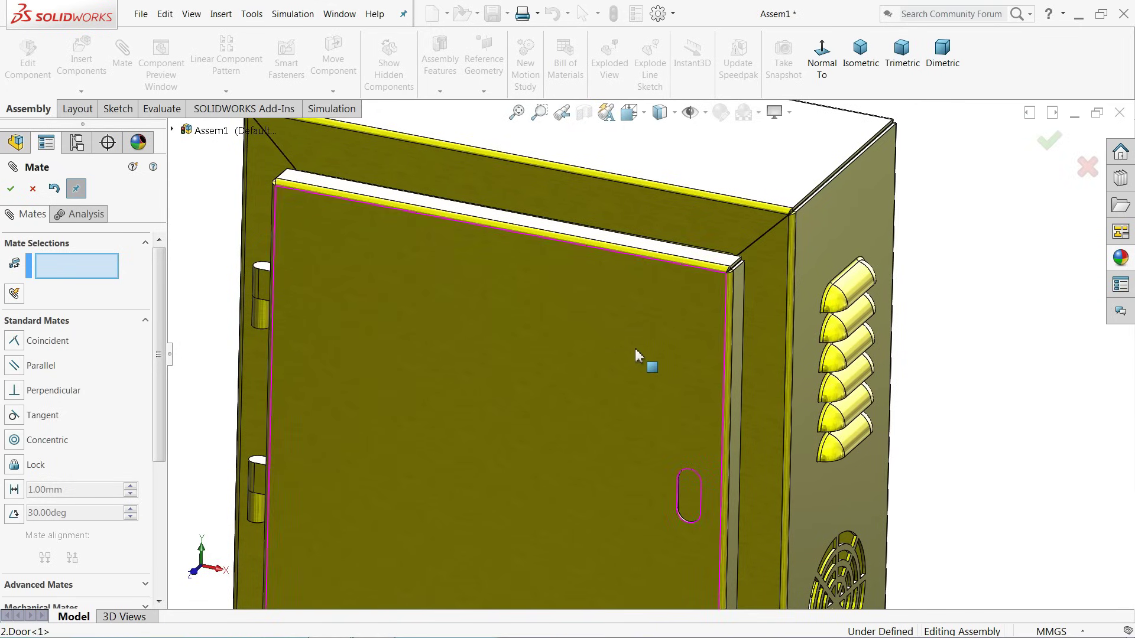
pyautogui.moveTo(643, 360); pyautogui.dragTo(640, 351, button='middle')
pyautogui.scroll(3, 640, 350)
pyautogui.scroll(2, 562, 412)
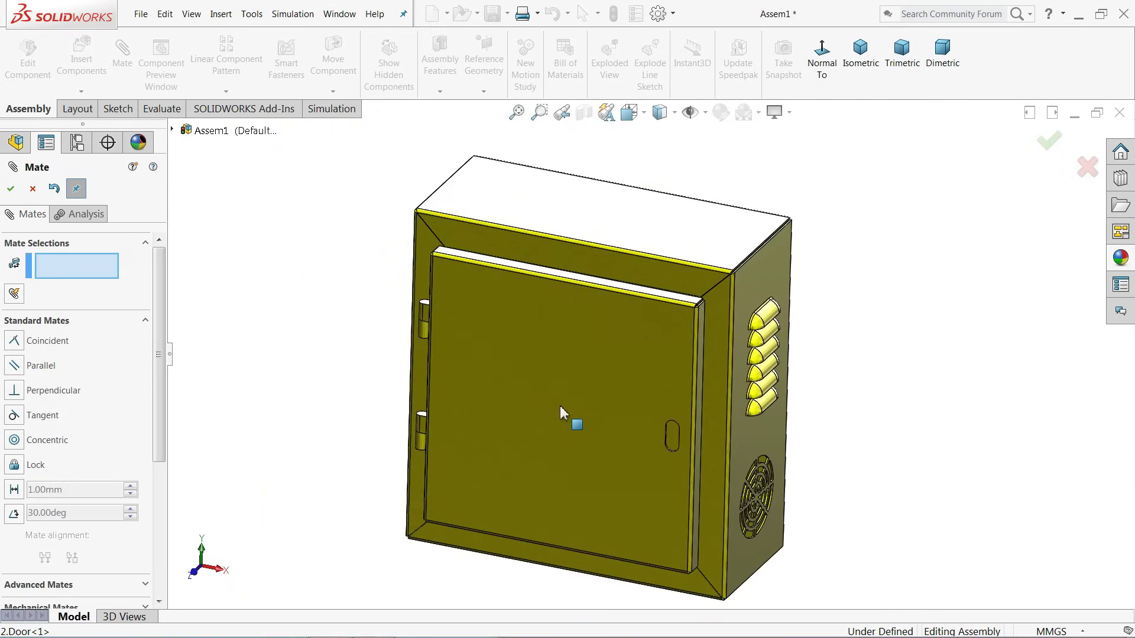
# Step: Close the Mate tool and swing the door open on its hinges
pyautogui.click(11, 189)
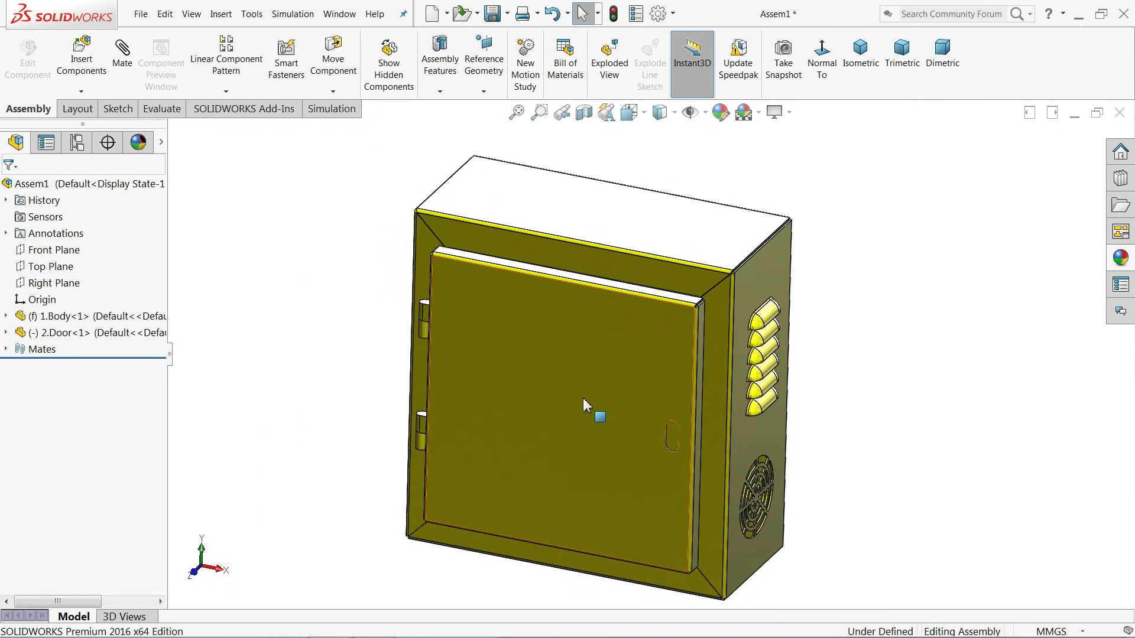
pyautogui.moveTo(645, 397)
pyautogui.mouseDown(button='middle')
pyautogui.moveTo(642, 367)
pyautogui.moveTo(646, 398)
pyautogui.mouseUp(button='middle')
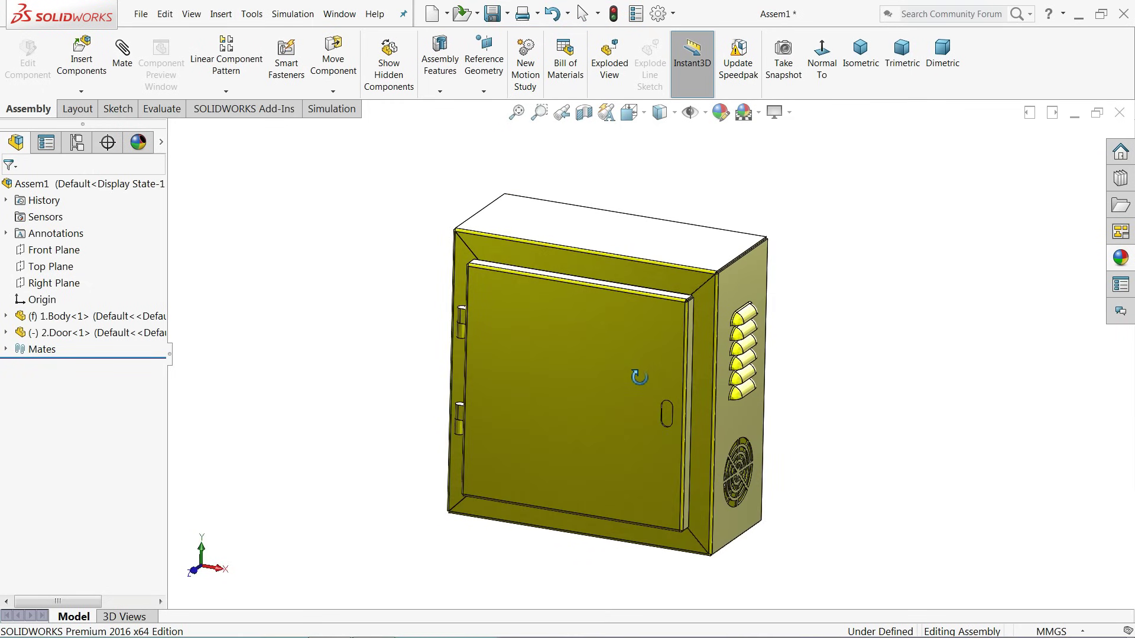
pyautogui.scroll(1, 652, 437)
pyautogui.scroll(-2, 650, 425)
pyautogui.moveTo(650, 425); pyautogui.dragTo(246, 446)
pyautogui.scroll(3, 526, 429)
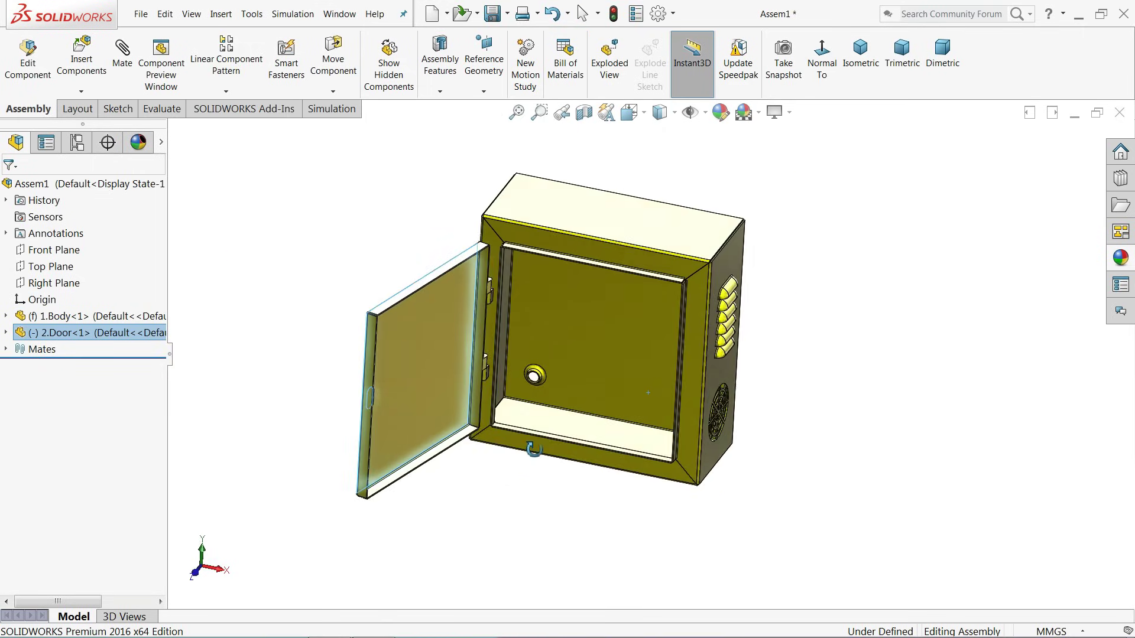
pyautogui.scroll(-2, 609, 325)
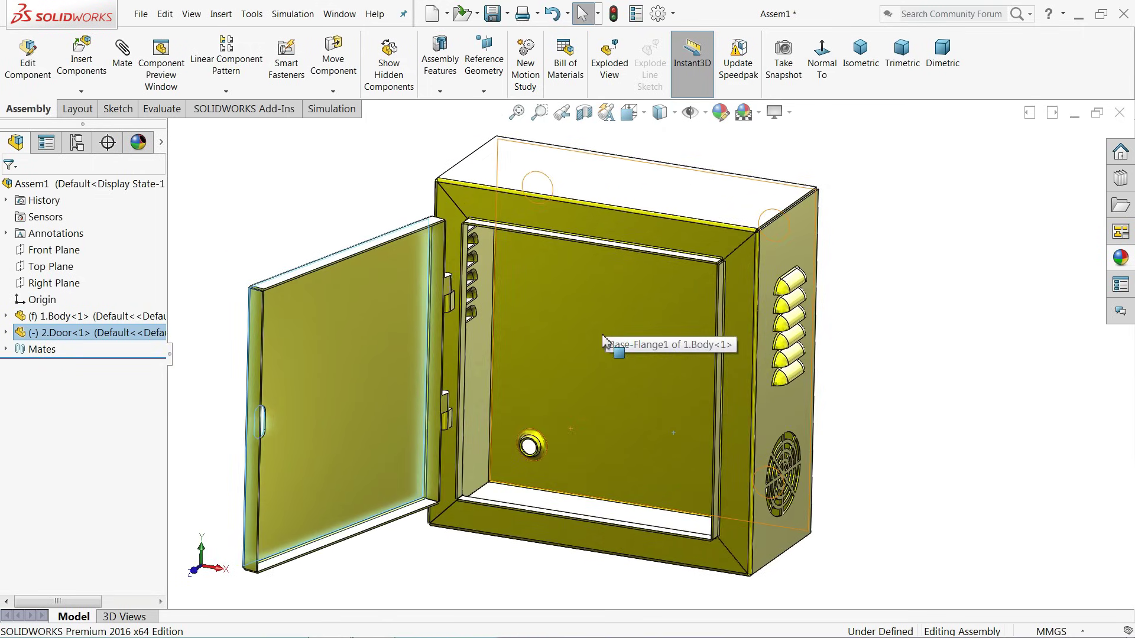
pyautogui.click(372, 189)
# Step: Swing the door further open, adjust its angle, then deselect it
pyautogui.scroll(2, 446, 372)
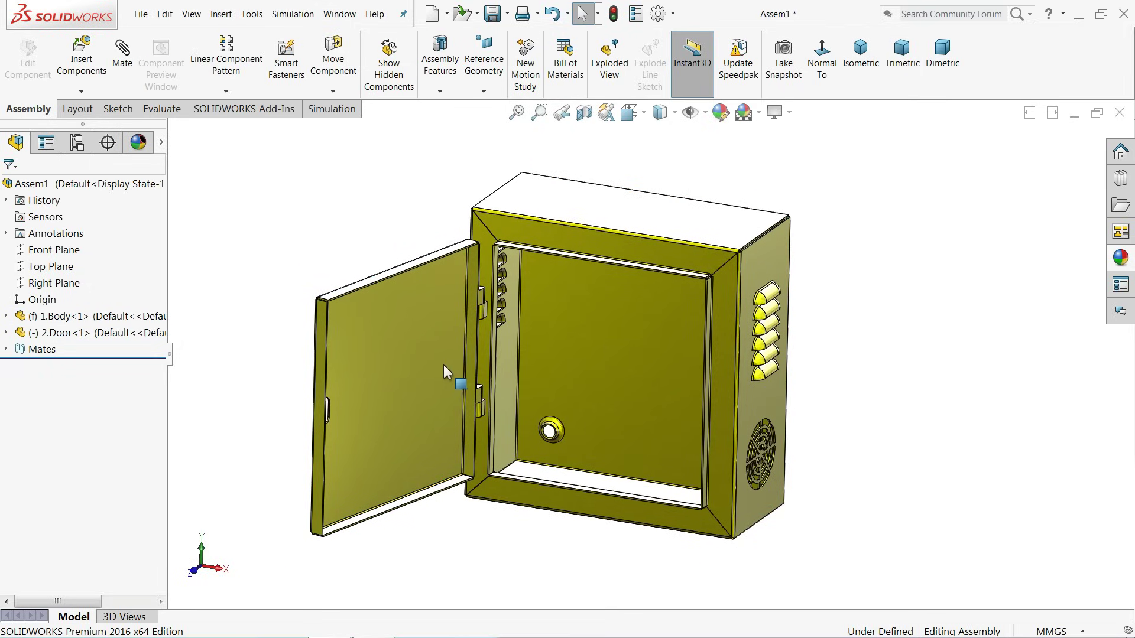
pyautogui.moveTo(444, 371); pyautogui.dragTo(394, 366)
pyautogui.moveTo(395, 369); pyautogui.dragTo(406, 375)
pyautogui.press('Escape')
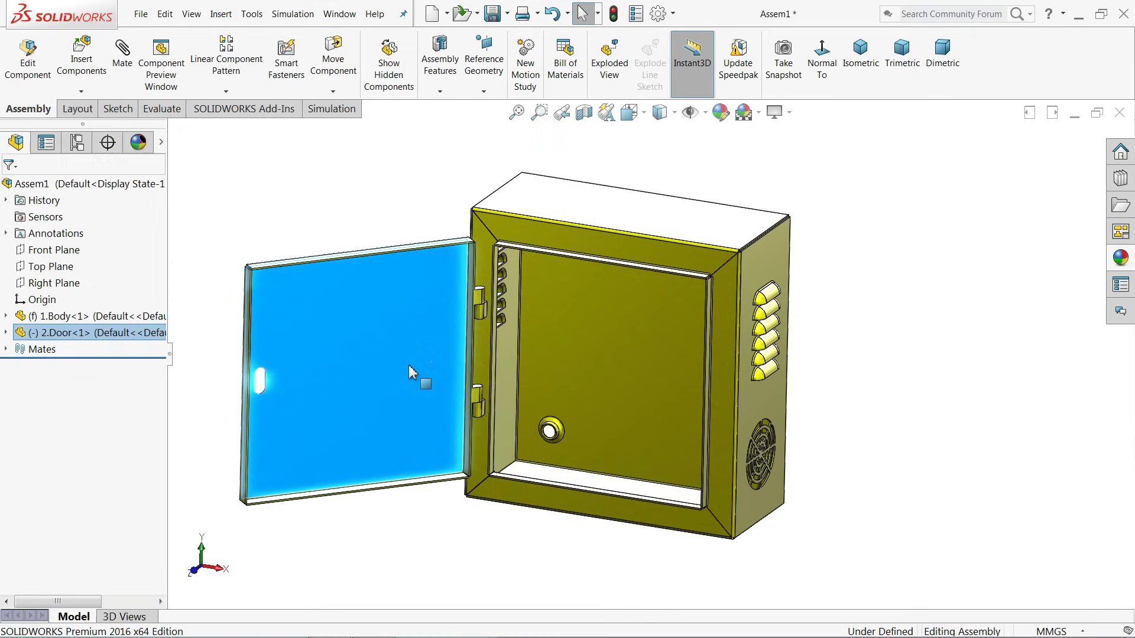
pyautogui.click(364, 228)
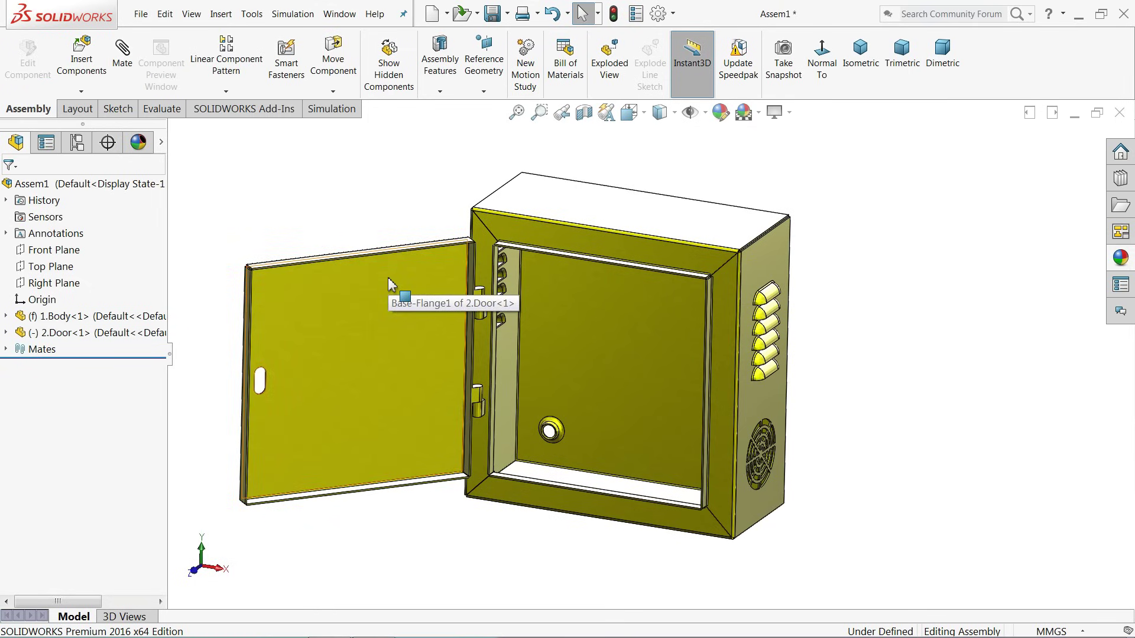
pyautogui.scroll(-2, 582, 360)
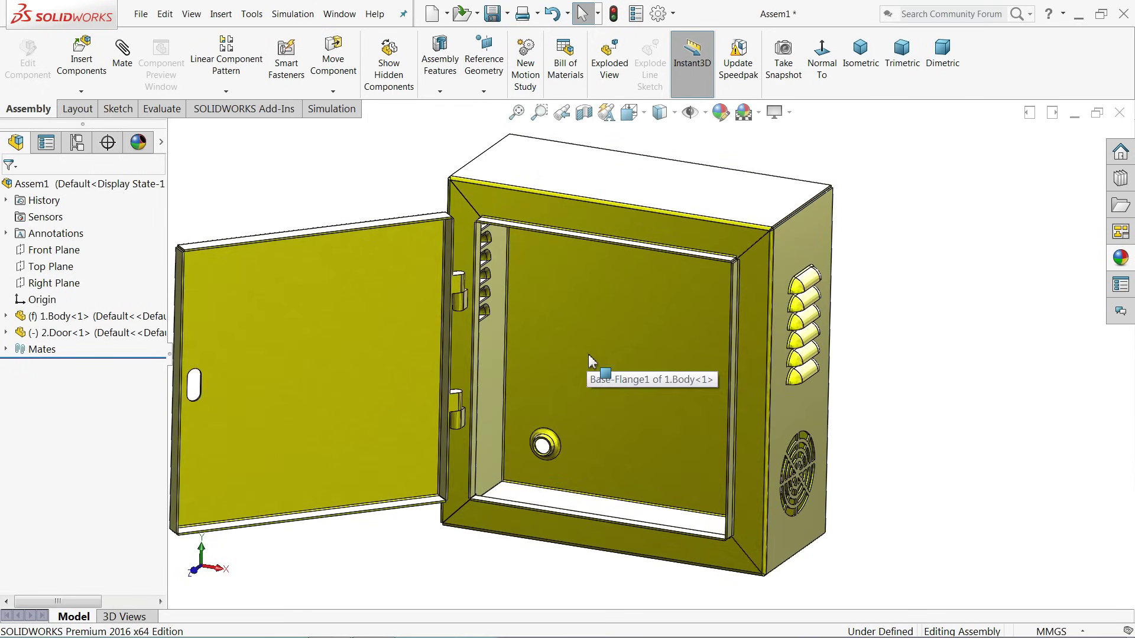
pyautogui.moveTo(589, 360); pyautogui.dragTo(591, 349, button='middle')
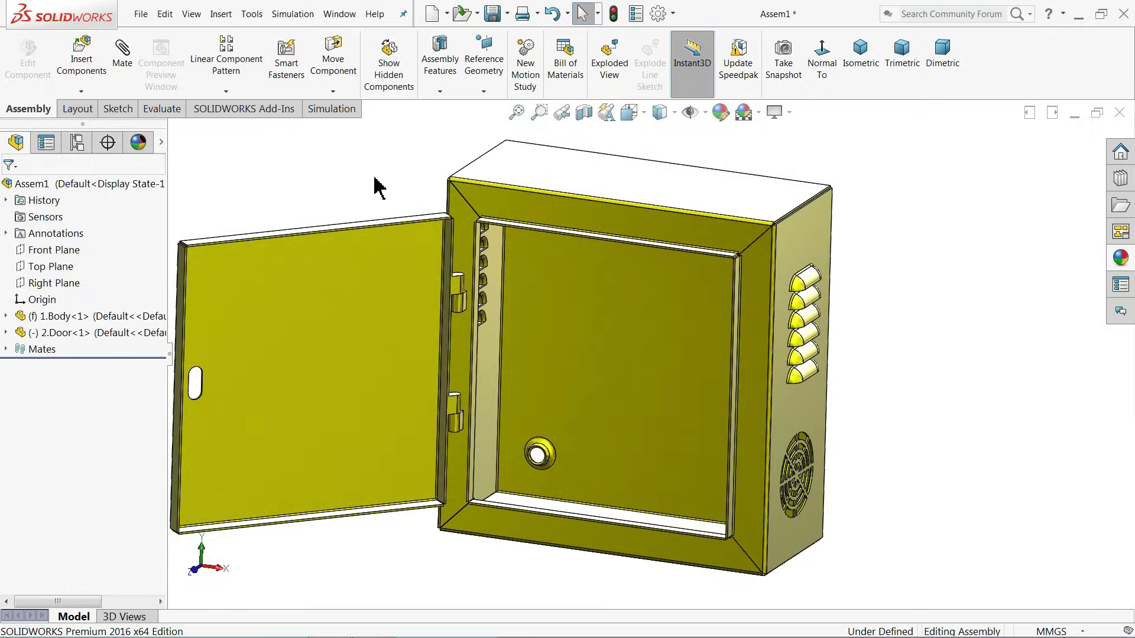